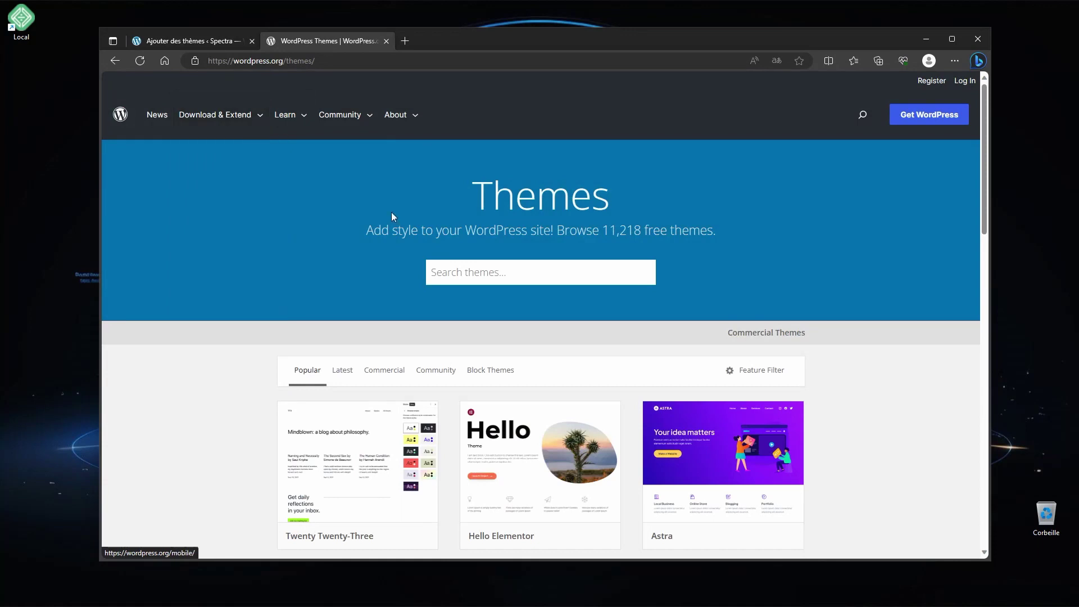
- Search the WordPress.org theme directory for "spectra" and look over the Spectra One theme page
left_click(444, 266)
type("spectra")
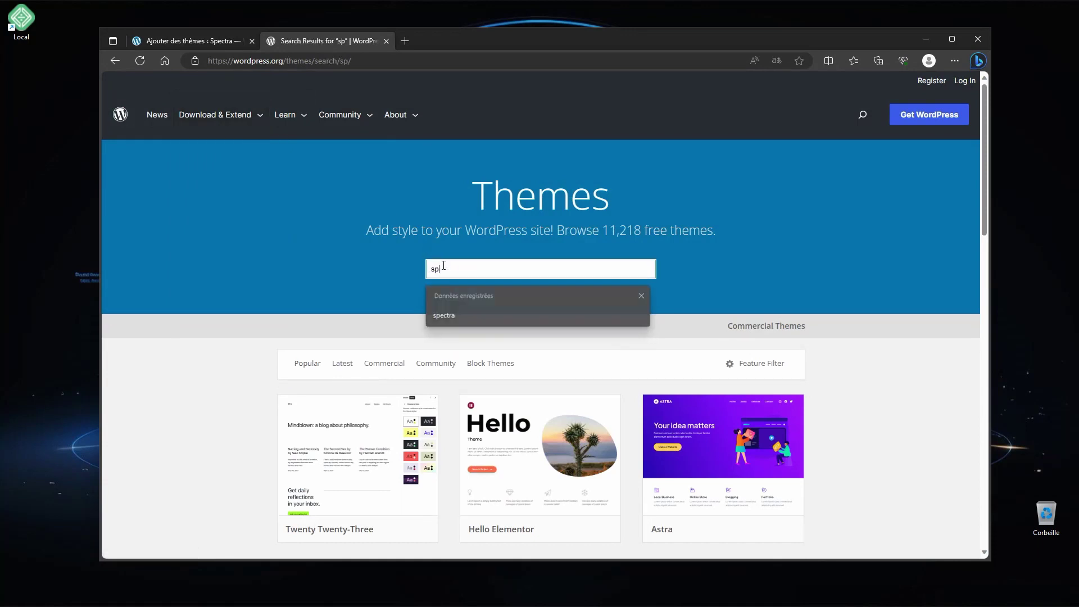
key("Return")
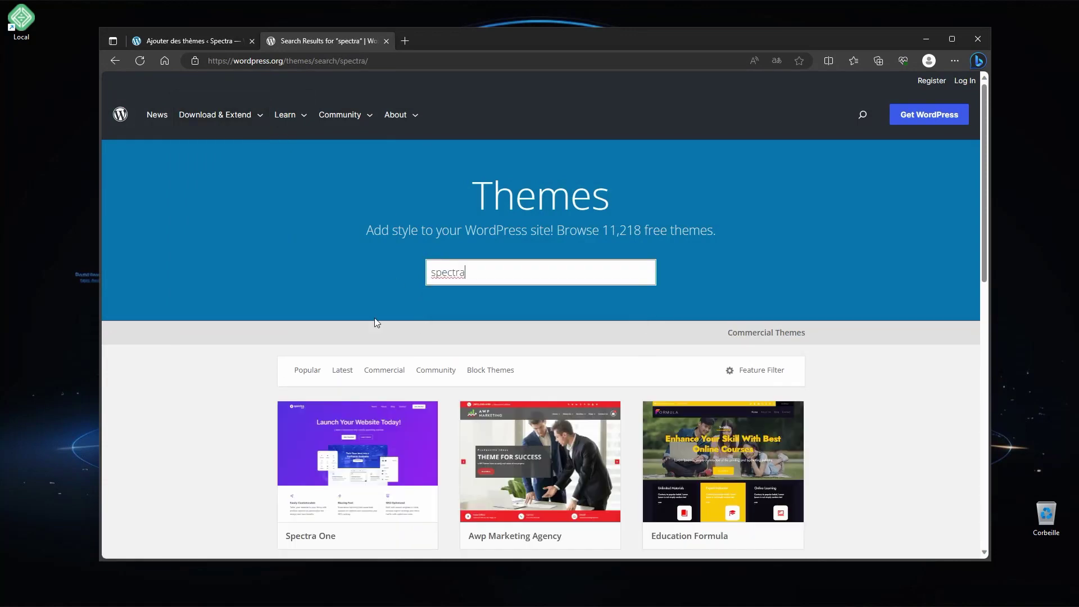
scroll(395, 279, "down", 3)
left_click(350, 328)
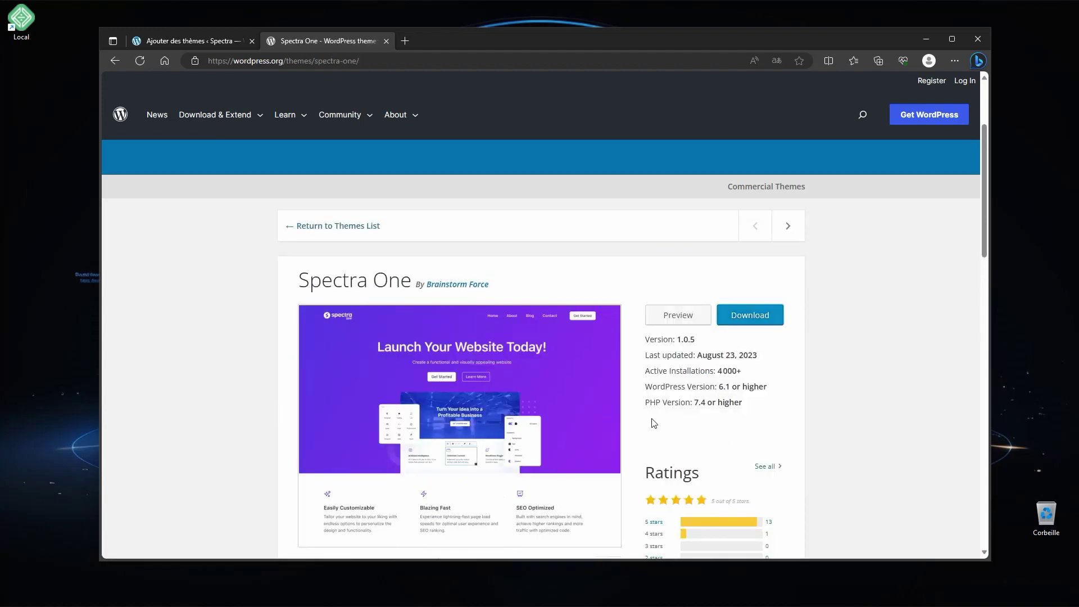
scroll(653, 423, "down", 1)
scroll(650, 421, "up", 5)
mouse_move(241, 131)
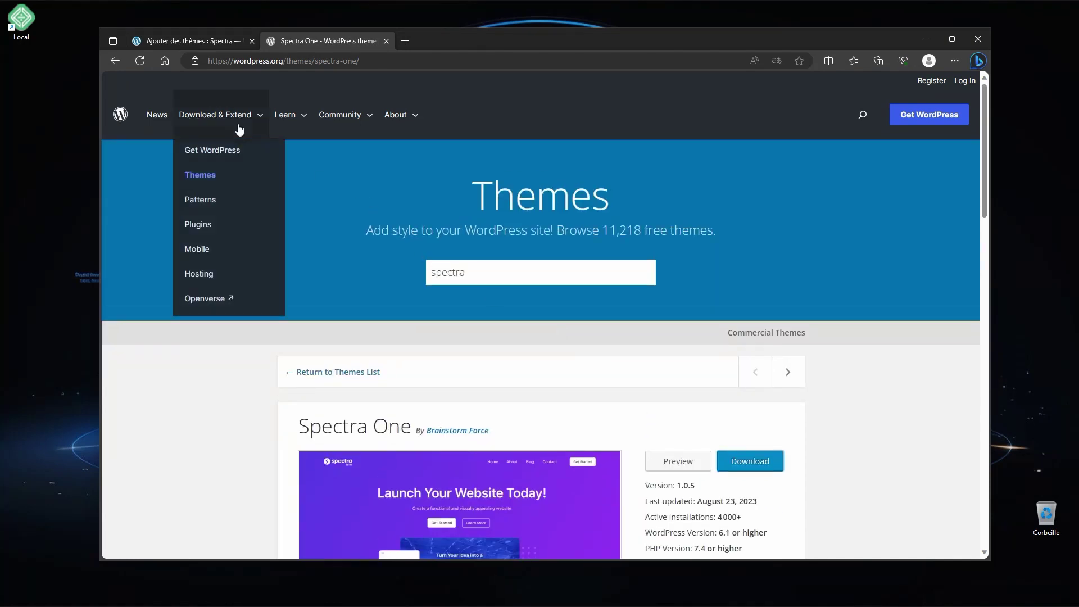
- Activate the Spectra One theme on the local site and install the Spectra Builder plugin it recommends
left_click(190, 42)
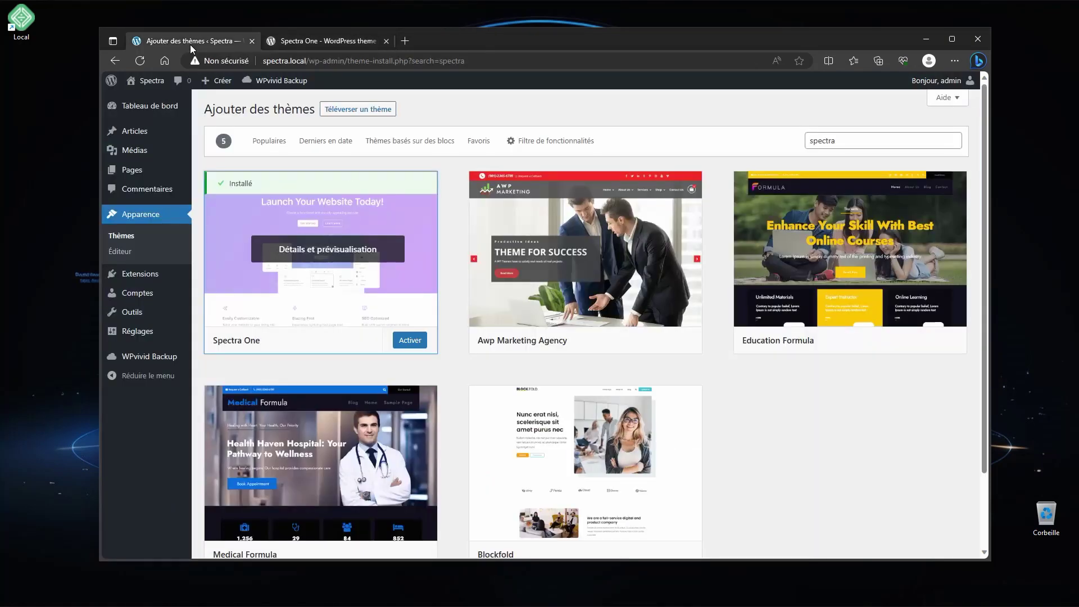
left_click(419, 341)
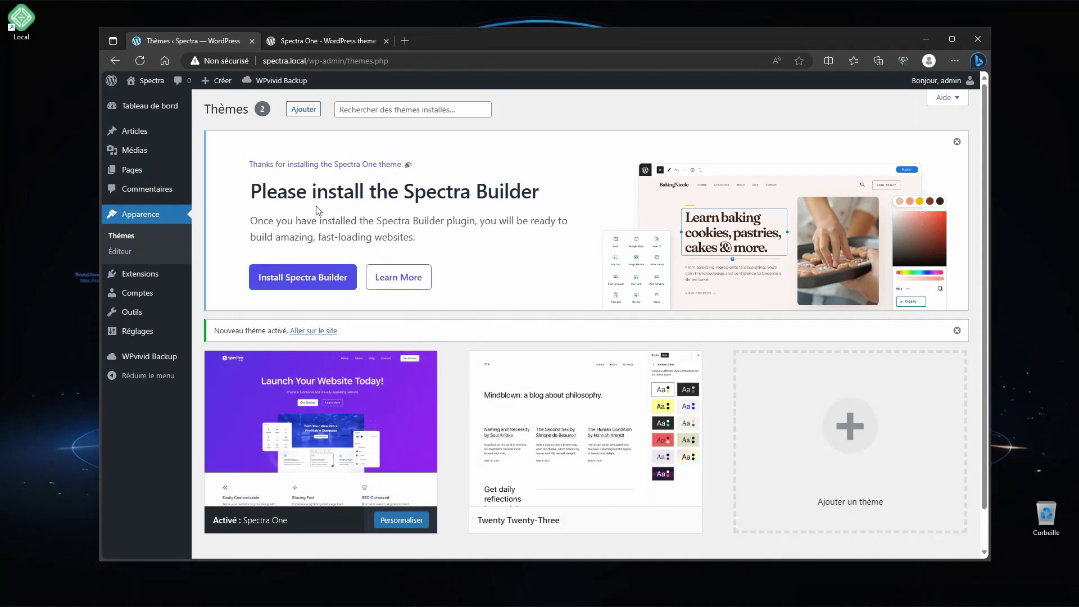
left_click(298, 280)
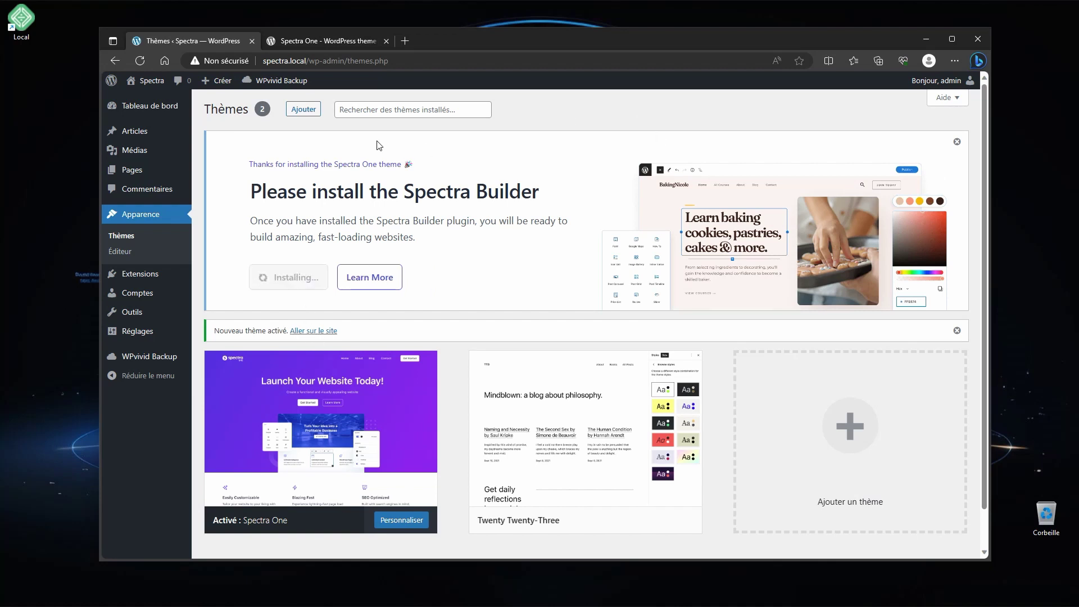
- Search the WordPress.org plugin directory for "spectra" and open the Spectra – WordPress Gutenberg Blocks page
left_click(337, 40)
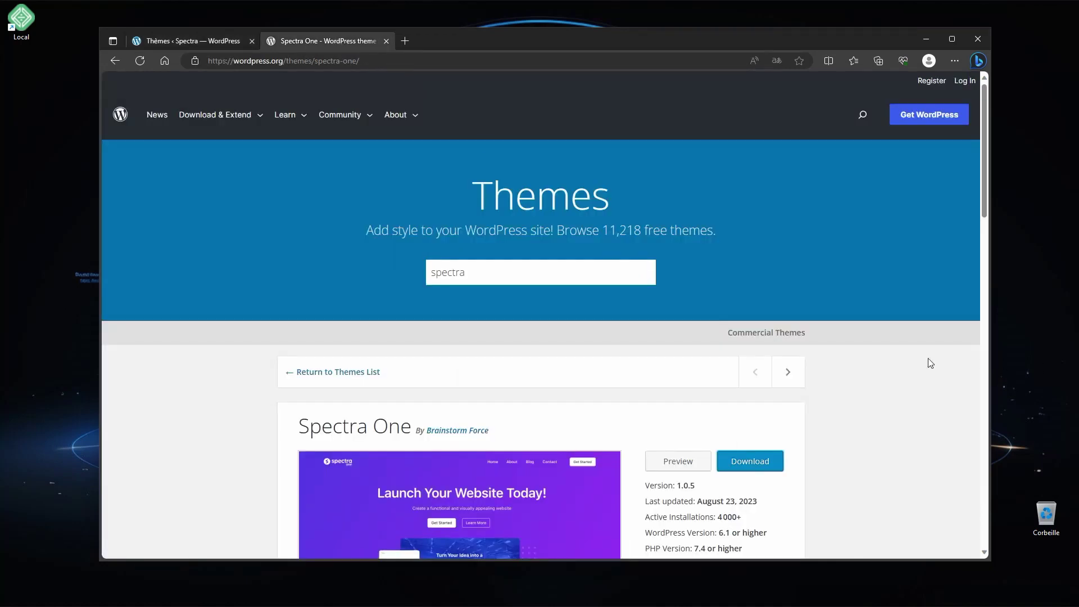
mouse_move(221, 115)
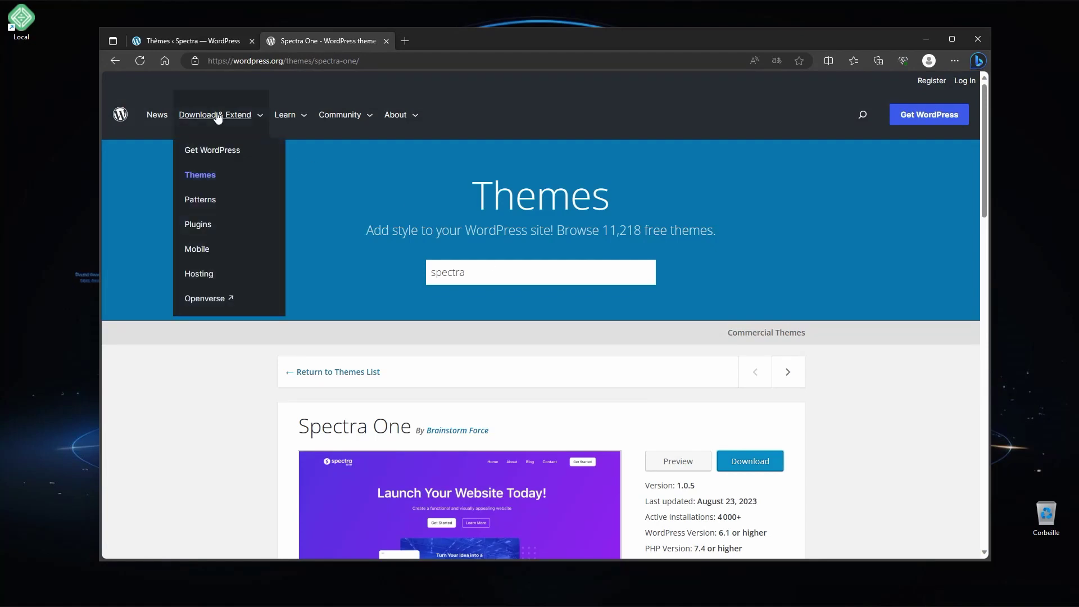
left_click(198, 224)
left_click(464, 273)
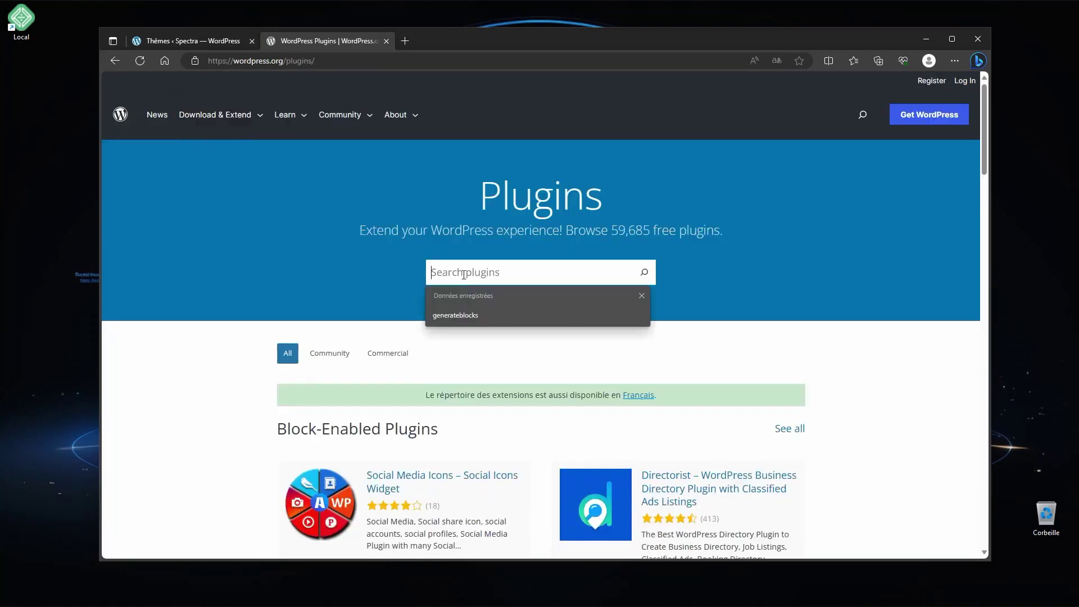
type("spectra")
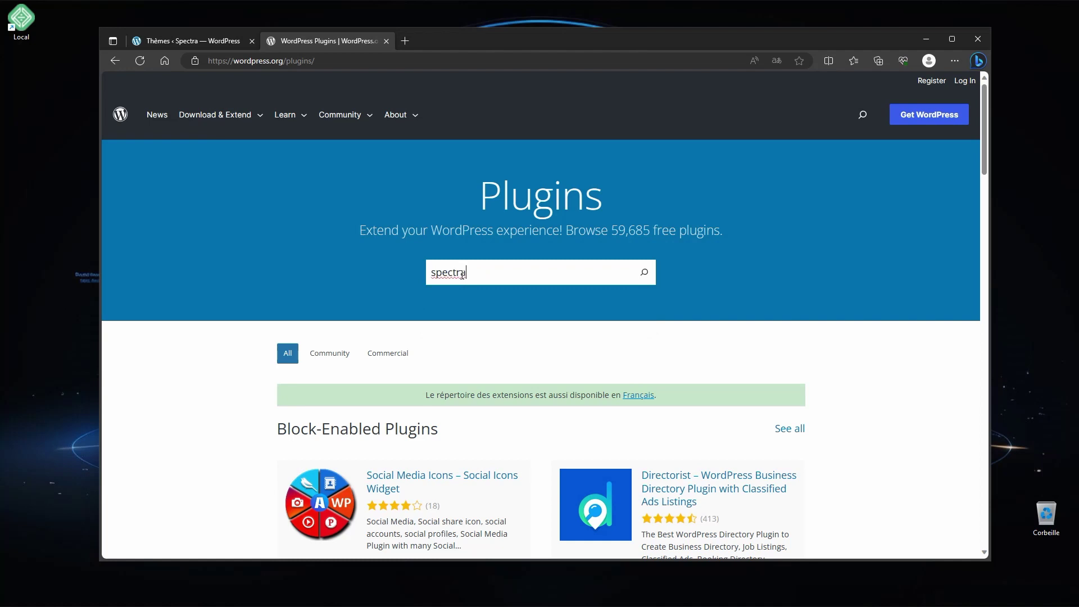
key("Return")
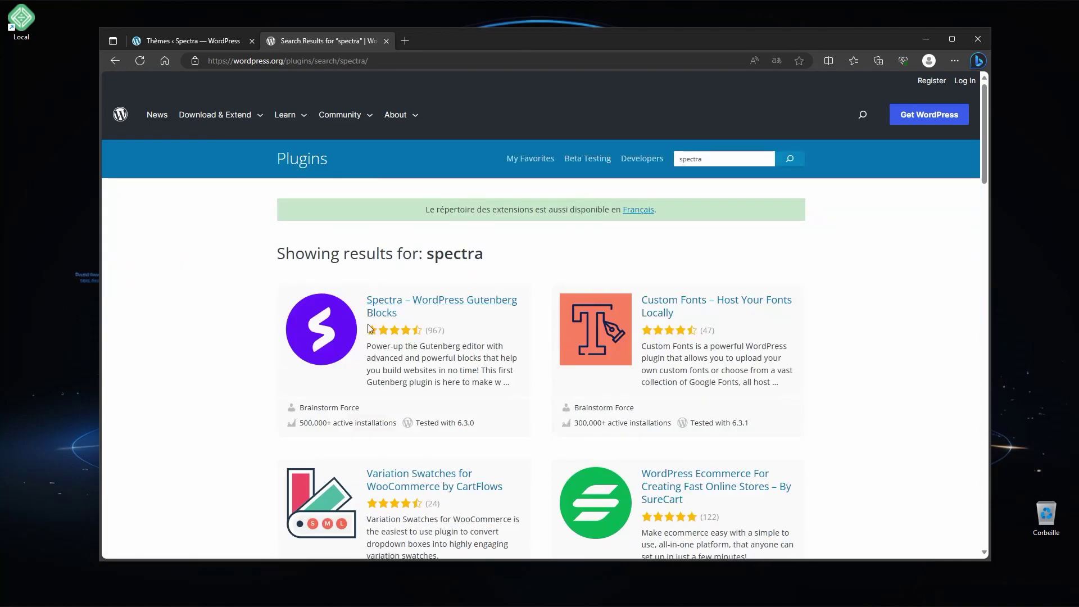
left_click(402, 308)
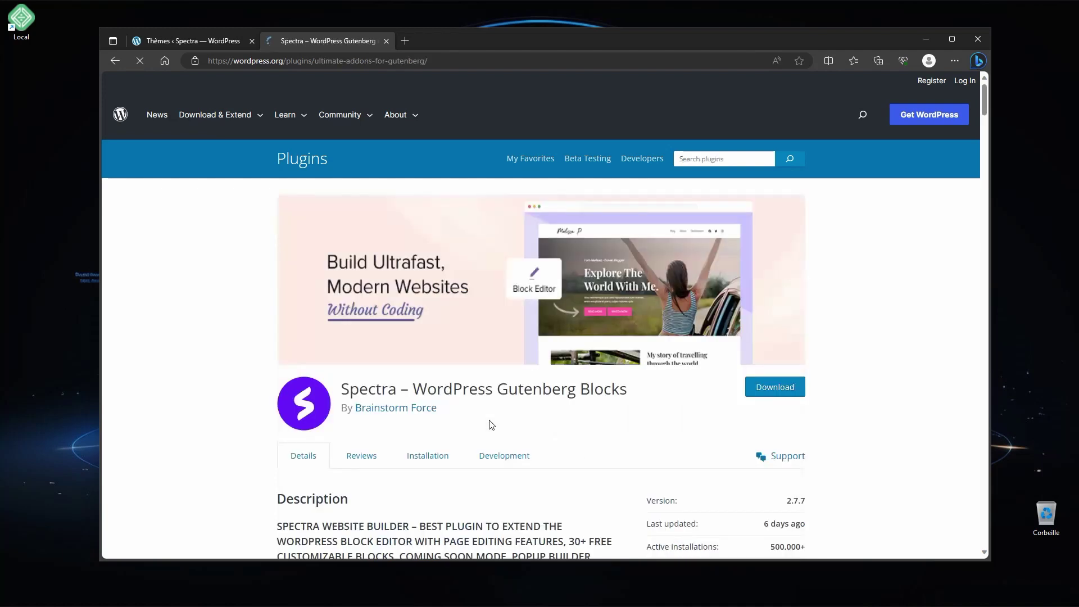
- Read through the Spectra plugin's description, version and compatibility details, and close the page
scroll(490, 425, "down", 5)
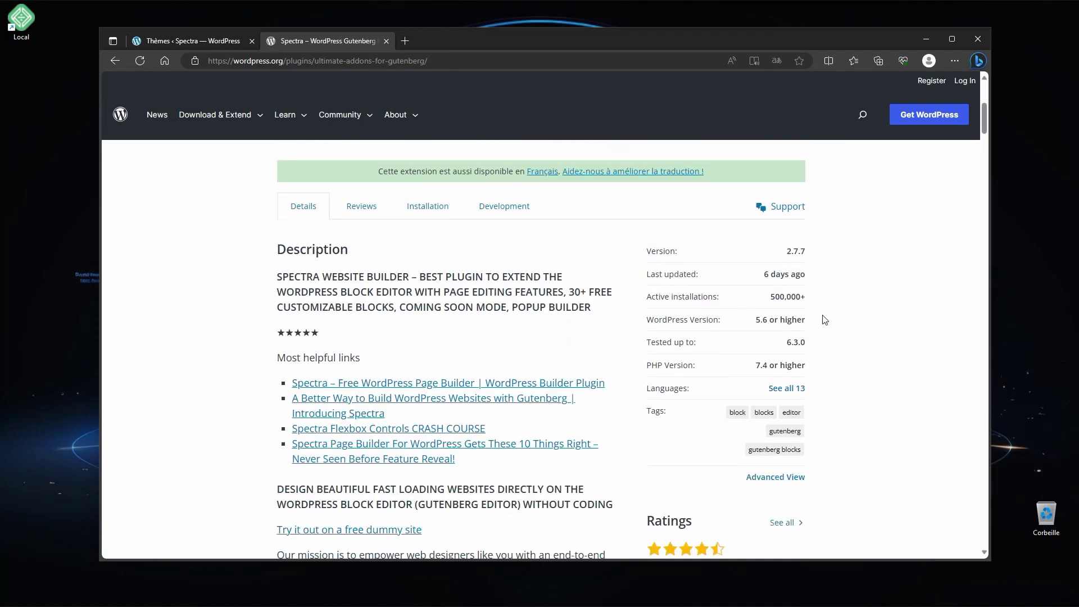
scroll(592, 368, "down", 8)
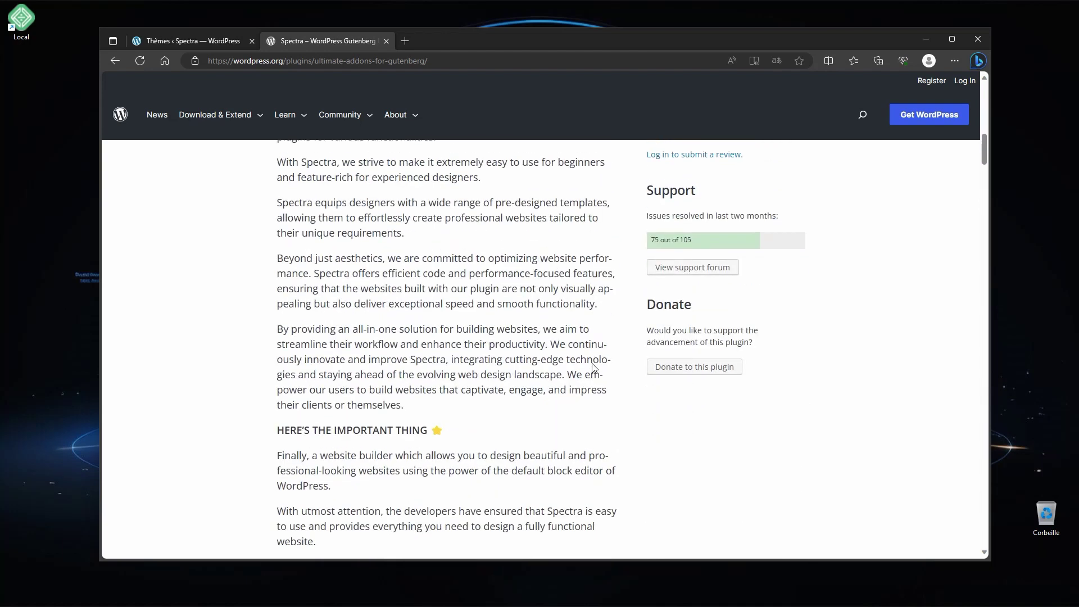
scroll(593, 368, "down", 2)
scroll(591, 365, "up", 13)
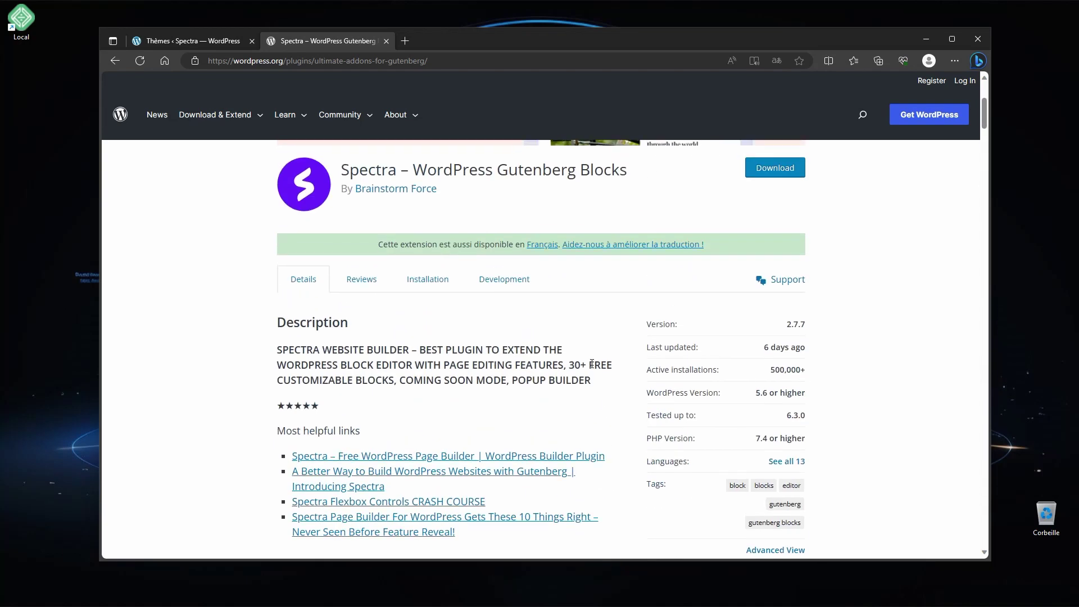
scroll(592, 364, "up", 4)
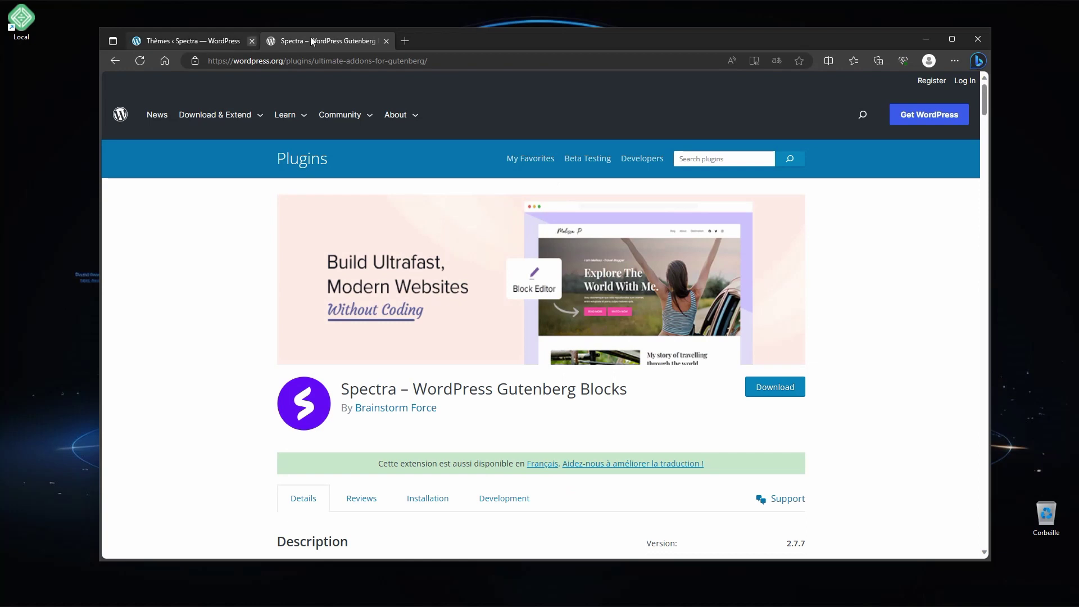
left_click(386, 41)
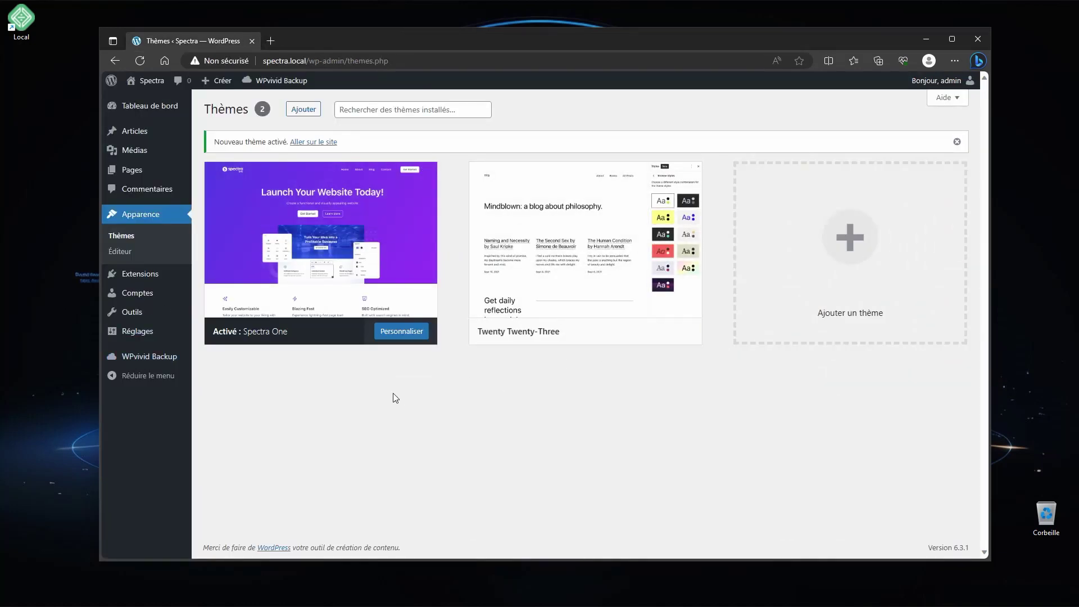
- Review the site's installed extensions, its list of articles and its list of pages
left_click(138, 281)
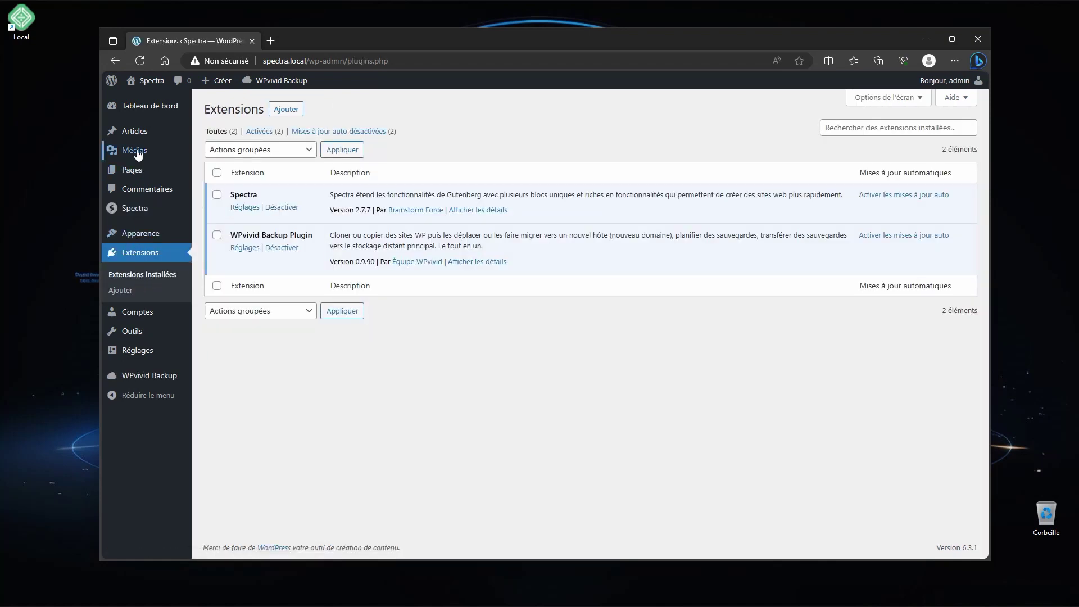
left_click(133, 133)
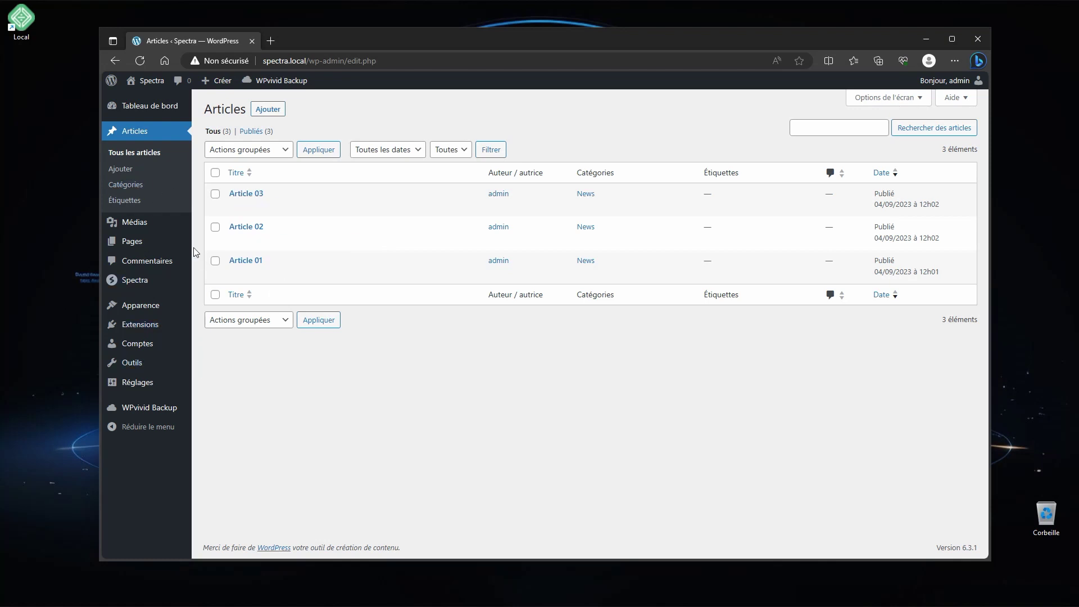
left_click(133, 241)
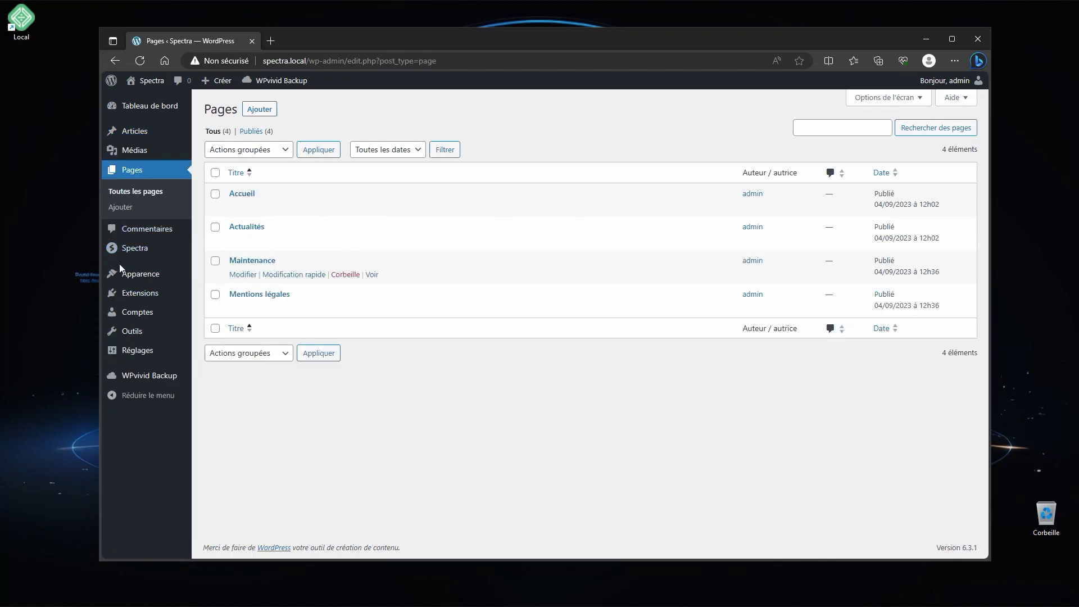
- Open Spectra's Blocks / Extensions overview and examine the full list of available blocks and extensions
left_click(138, 250)
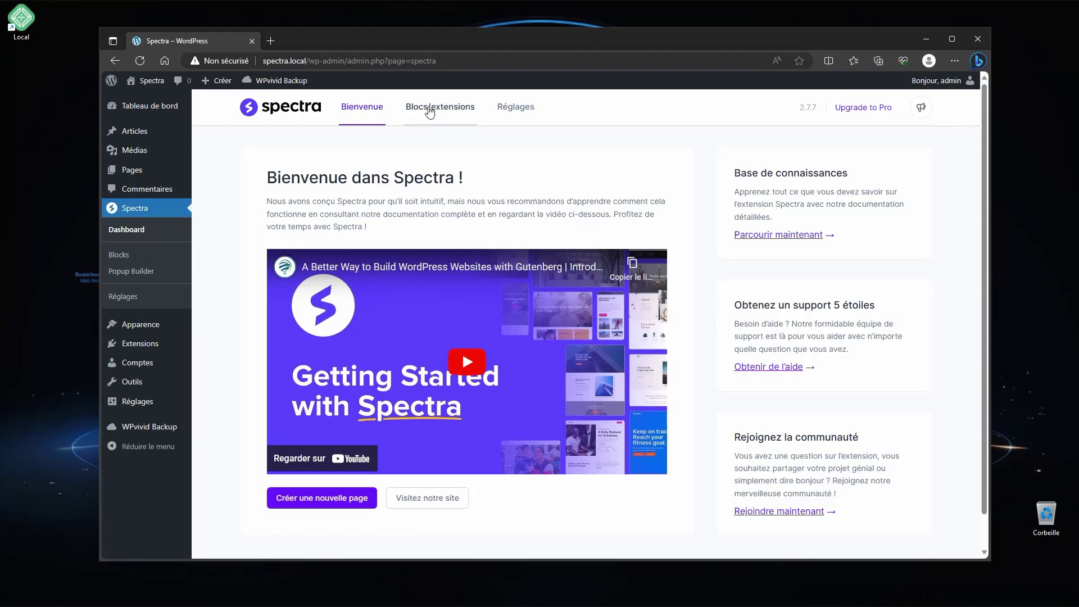
left_click(440, 107)
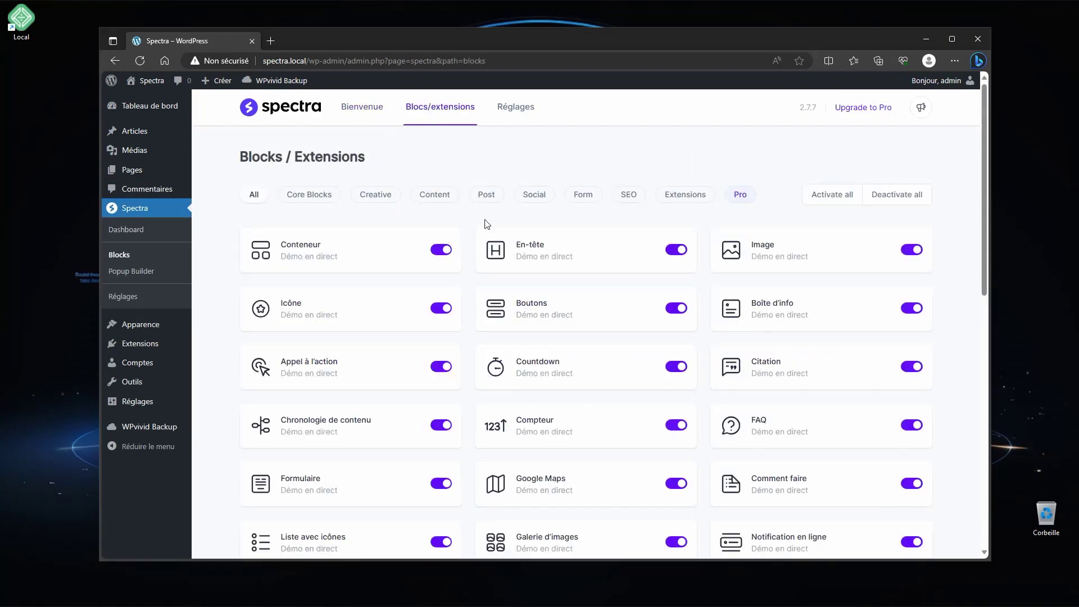
scroll(487, 224, "down", 10)
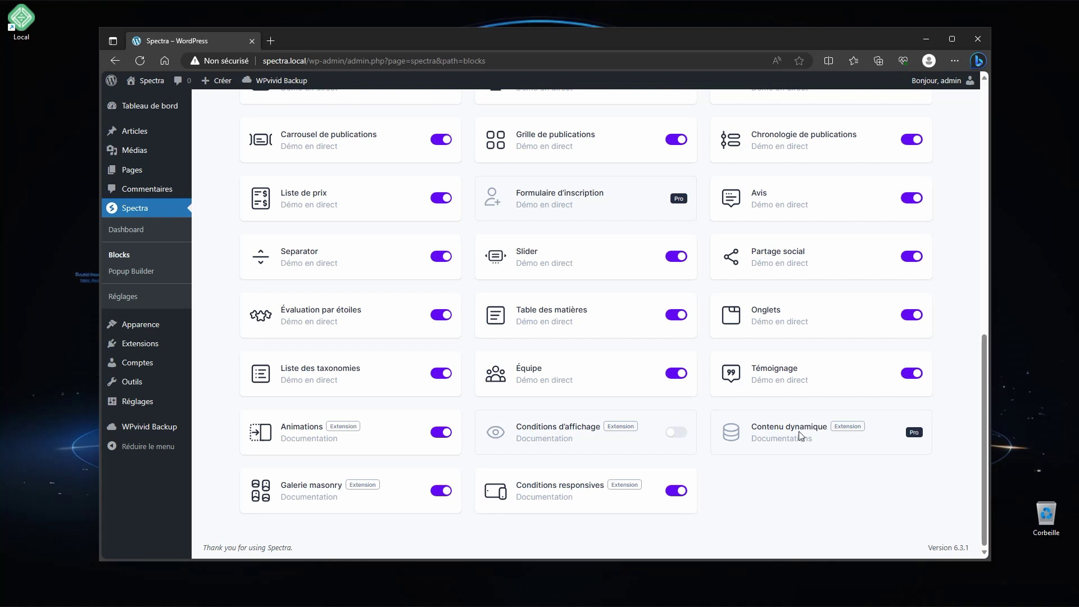
scroll(680, 406, "up", 10)
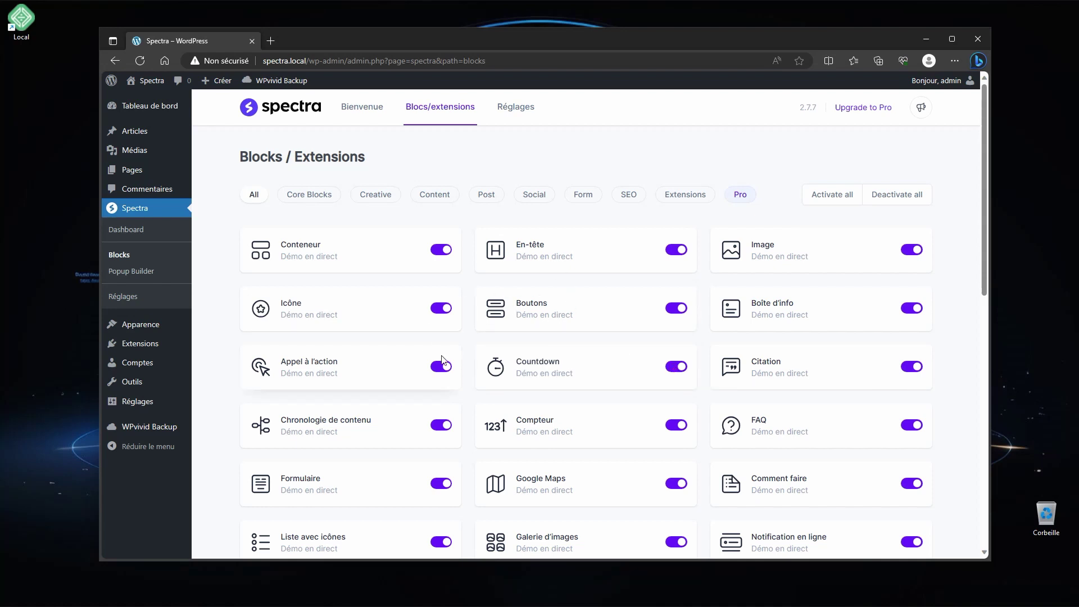
- Enable "Button - Inherit From Theme" in Spectra's editor options and review the other options there
left_click(512, 108)
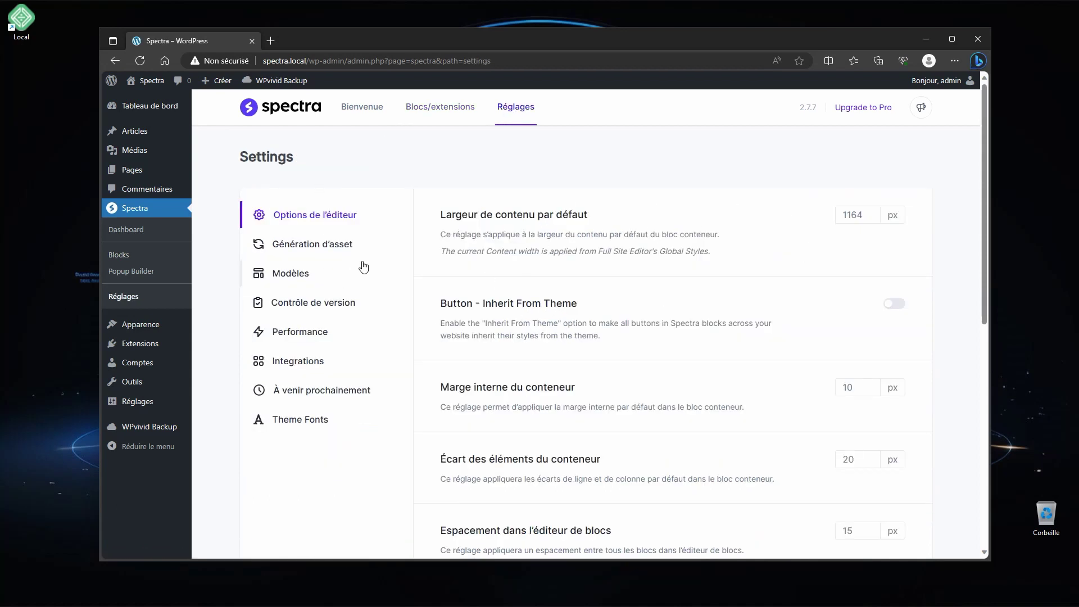
left_click(894, 303)
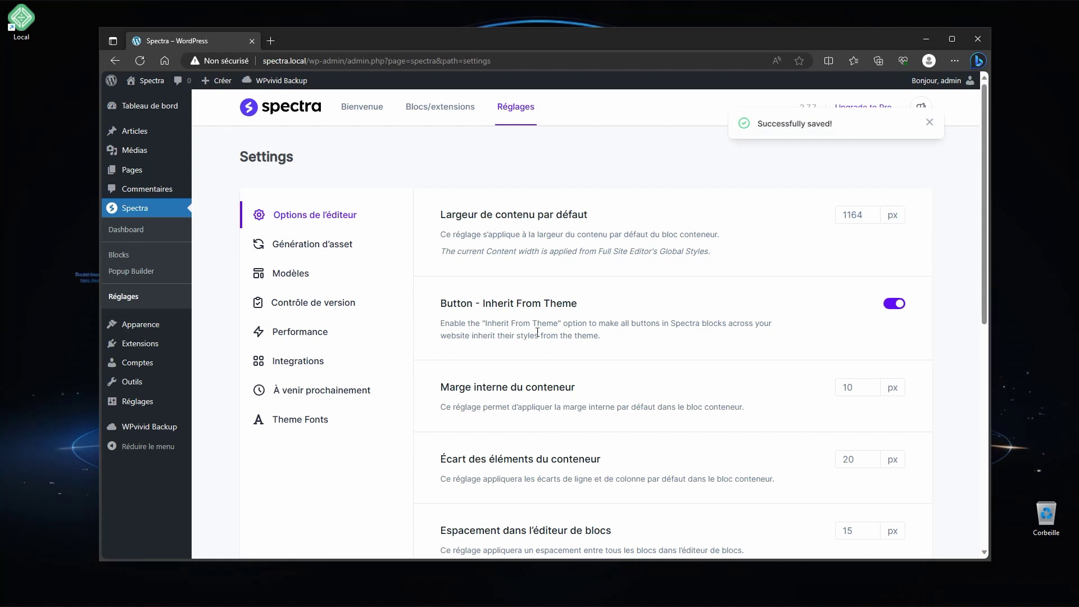
scroll(822, 282, "down", 3)
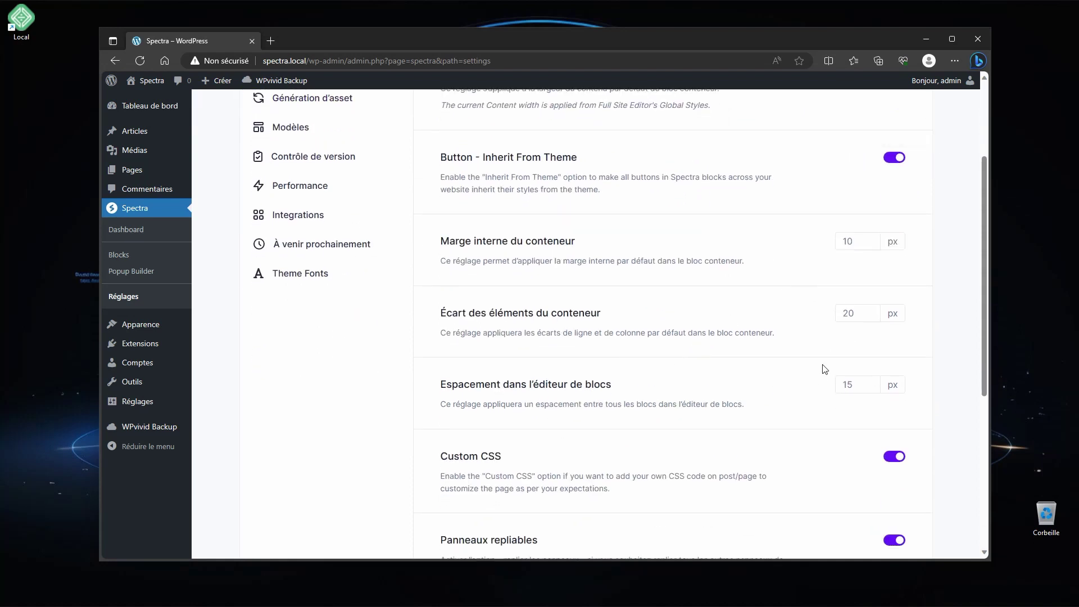
scroll(629, 418, "down", 5)
scroll(629, 421, "up", 6)
scroll(628, 421, "up", 2)
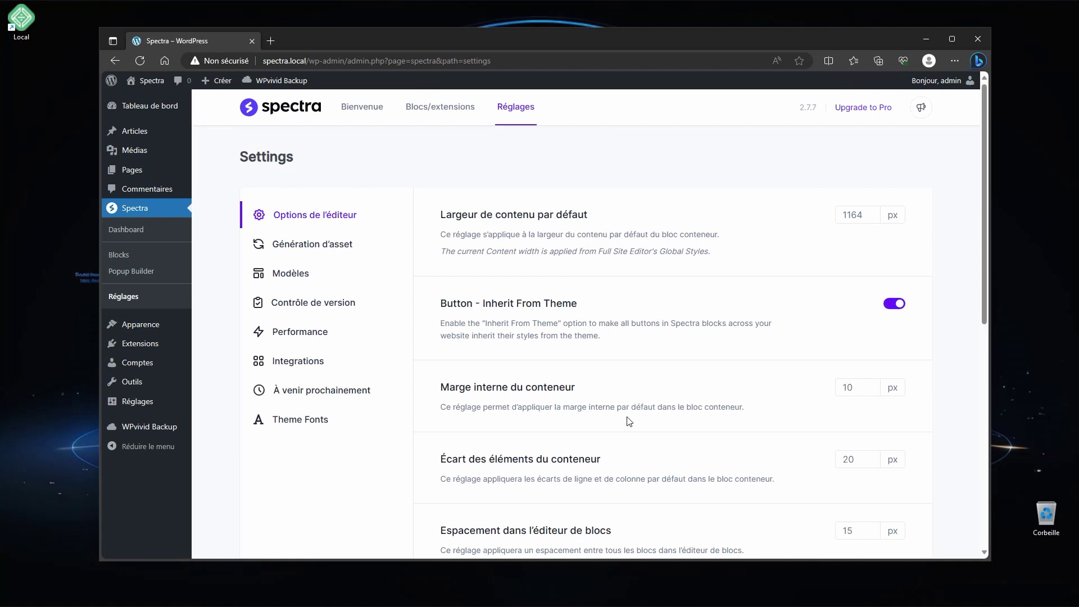
- Review Spectra's asset generation, templates and version control settings
left_click(312, 246)
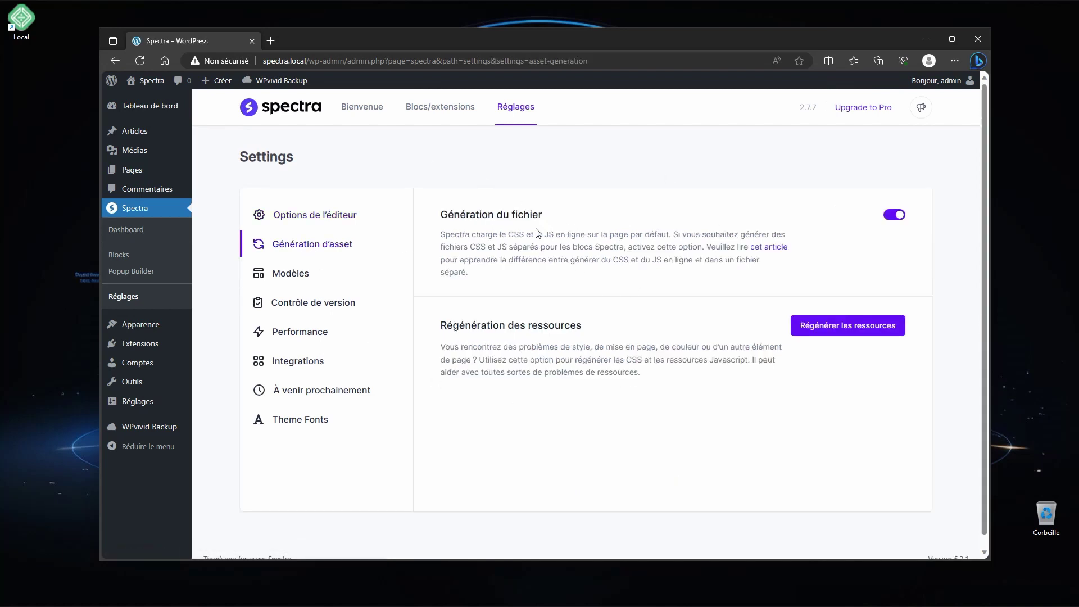
left_click(299, 275)
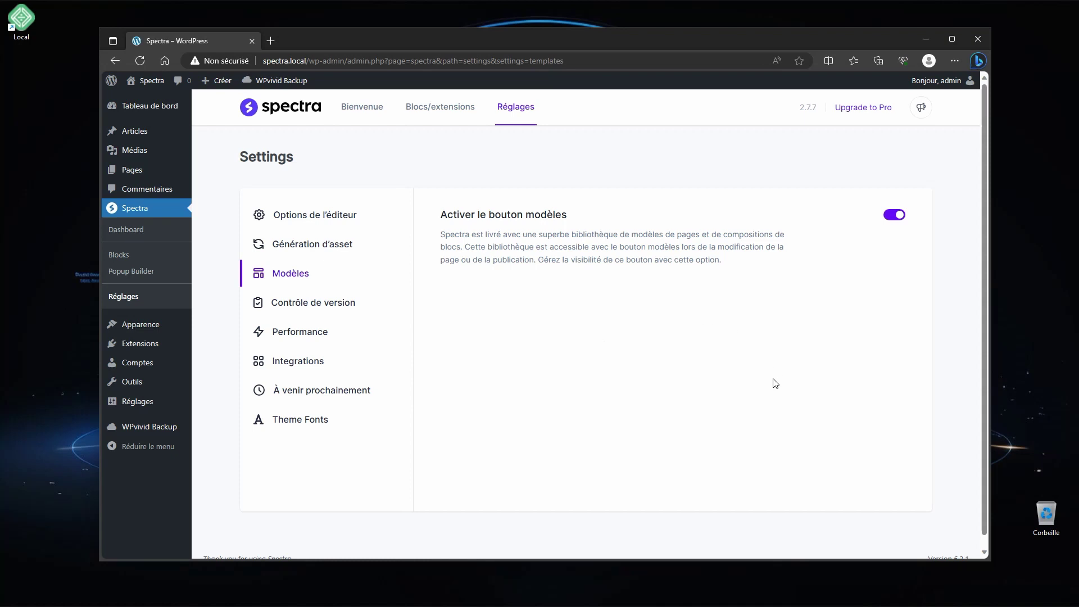
left_click(304, 303)
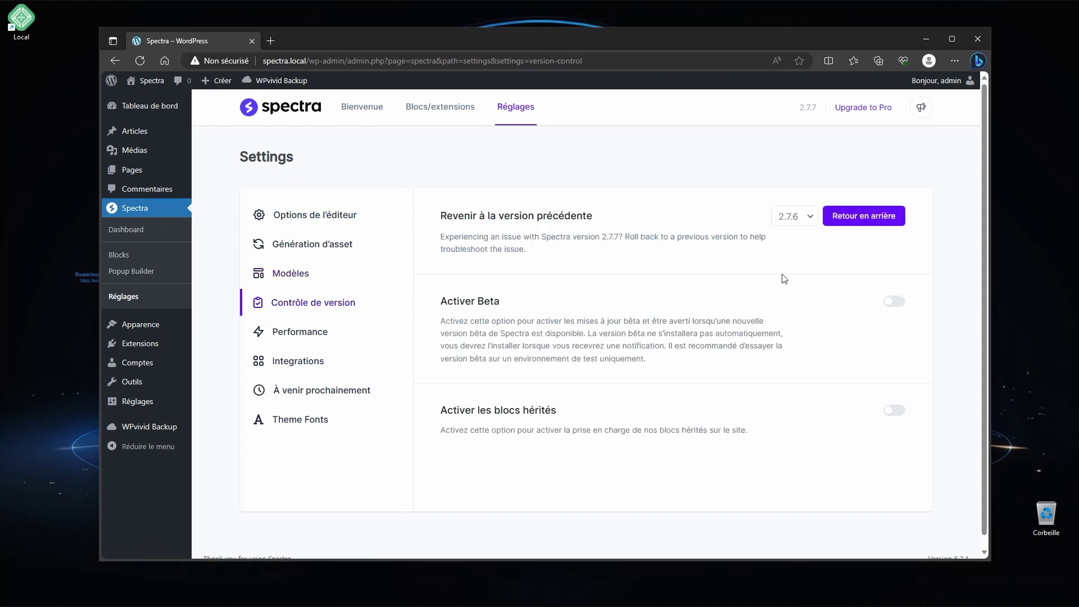
- Roll the Spectra plugin back to version 2.7.5, confirm the rollback and return to the installed extensions
left_click(807, 224)
left_click(802, 251)
left_click(875, 221)
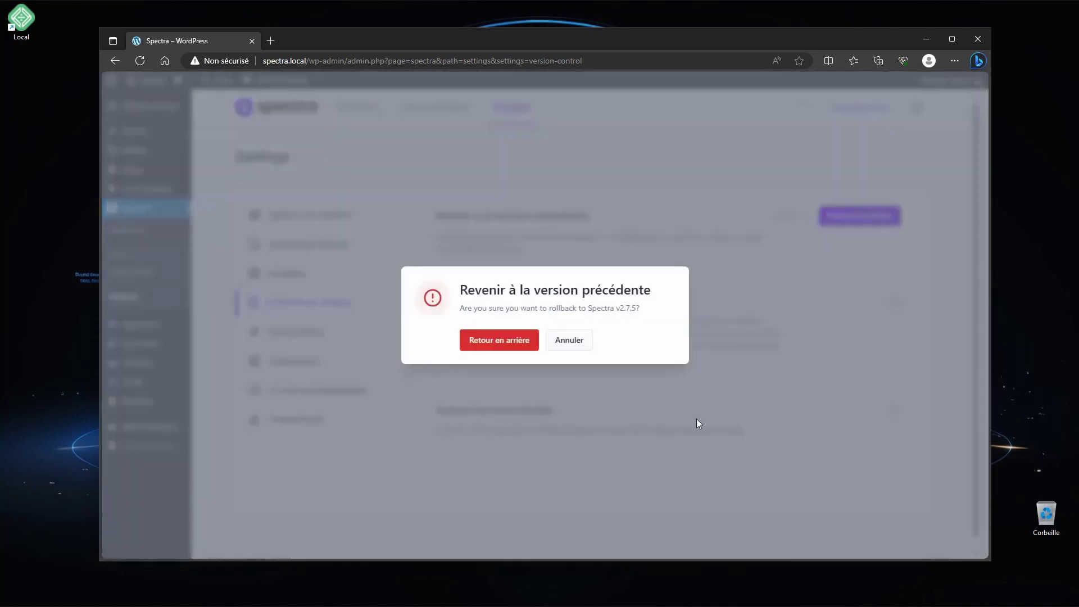
left_click(501, 341)
left_click(436, 525)
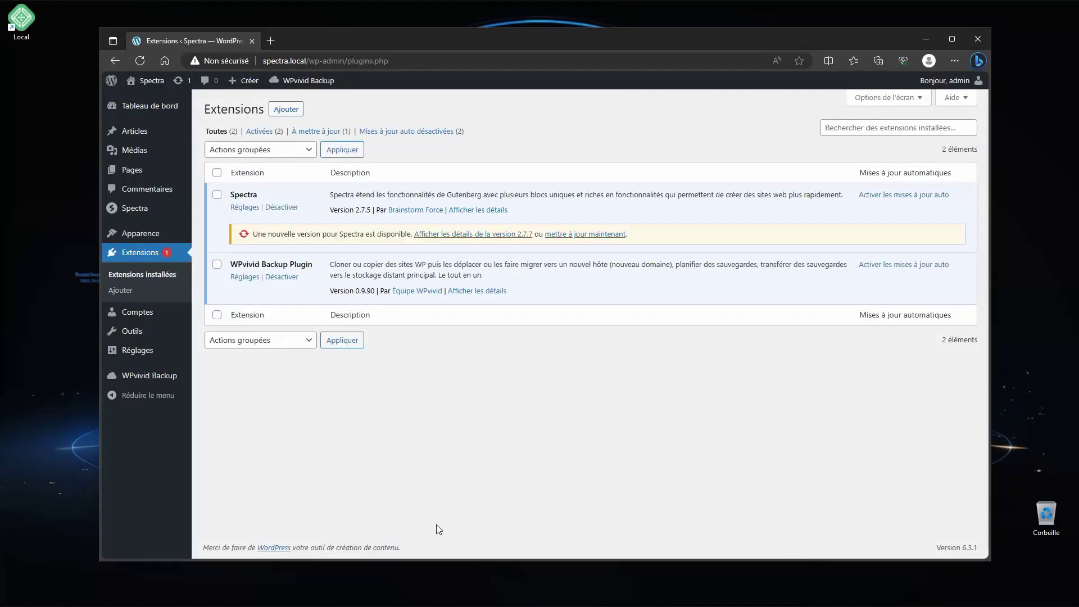
- Return to Spectra's settings and review the Performance font options and the Integrations reCAPTCHA options
left_click(209, 214)
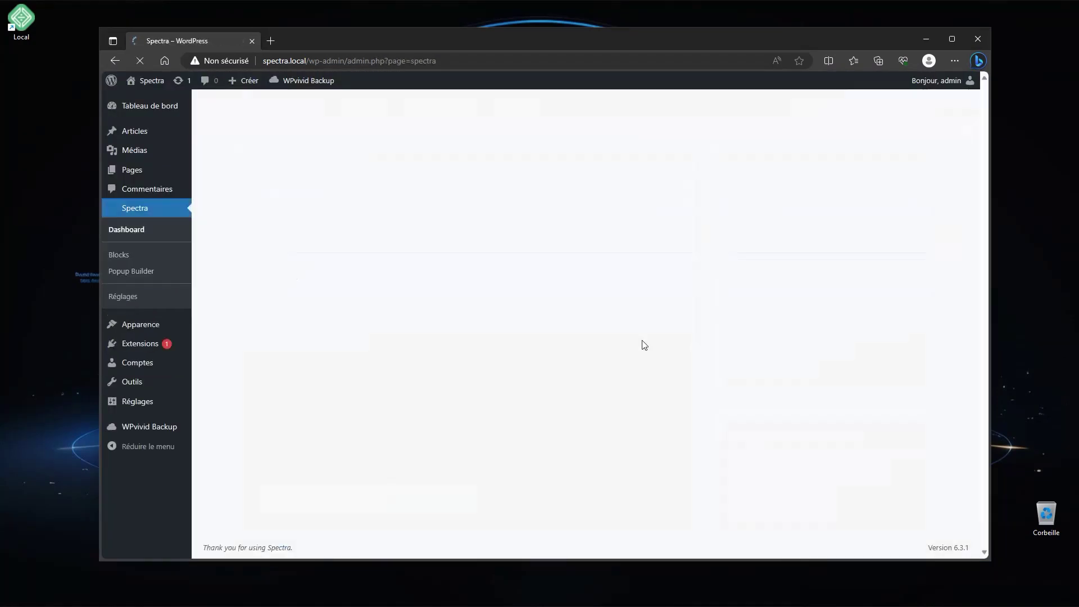
left_click(514, 108)
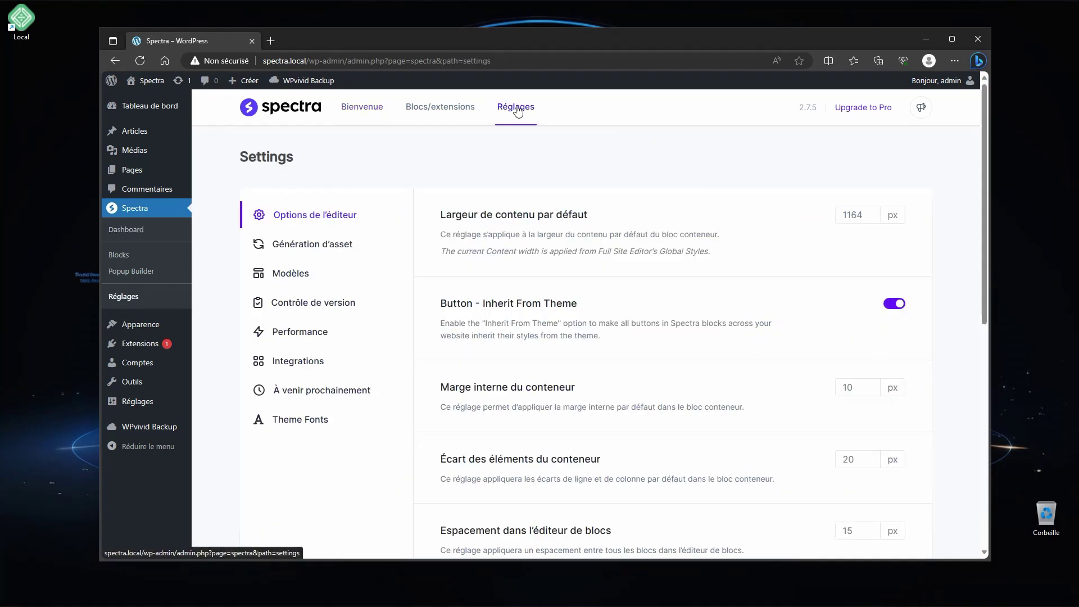
left_click(302, 336)
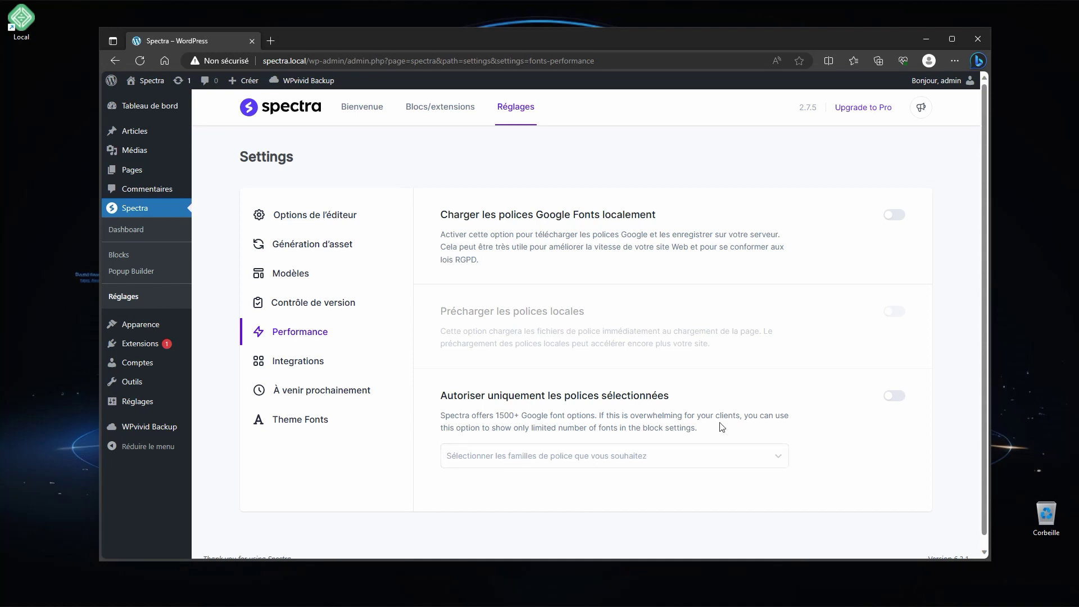
left_click(308, 359)
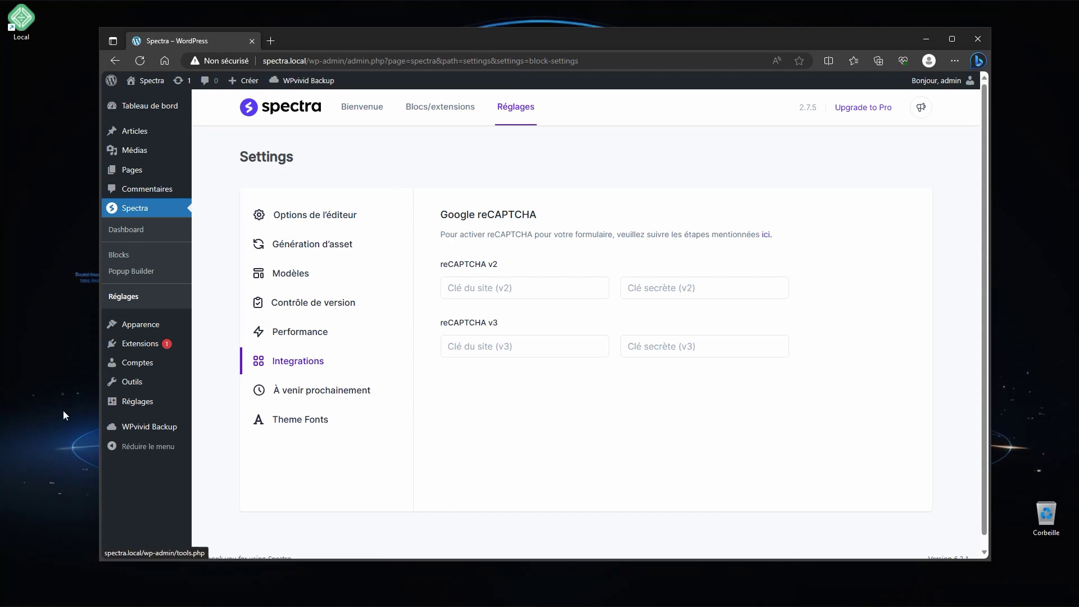
- Select Maintenance as Spectra's coming-soon page, and switch the coming-soon mode on and back off
left_click(298, 394)
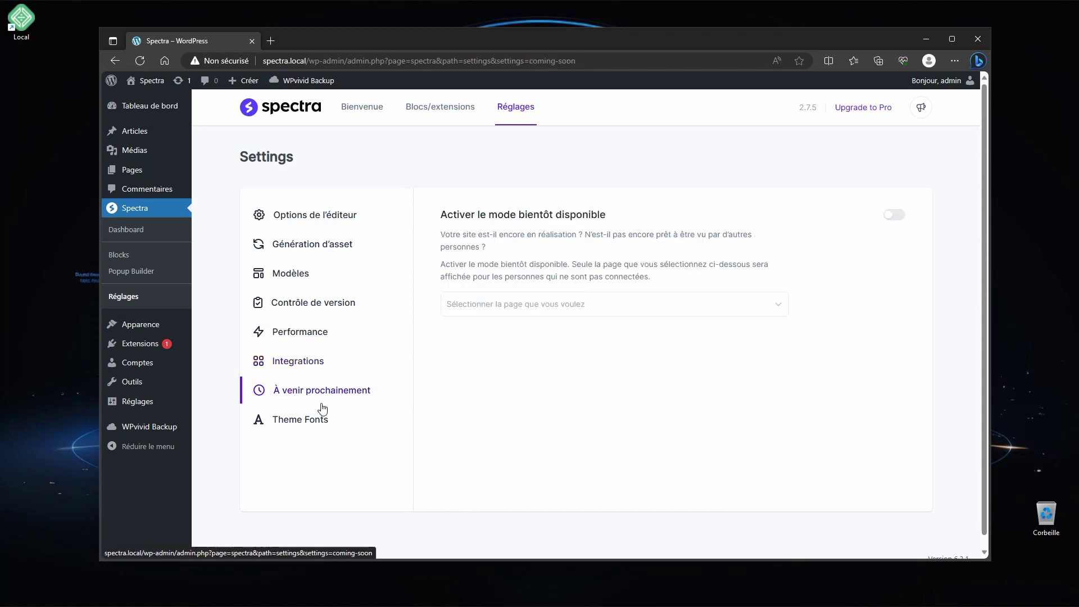
left_click(778, 305)
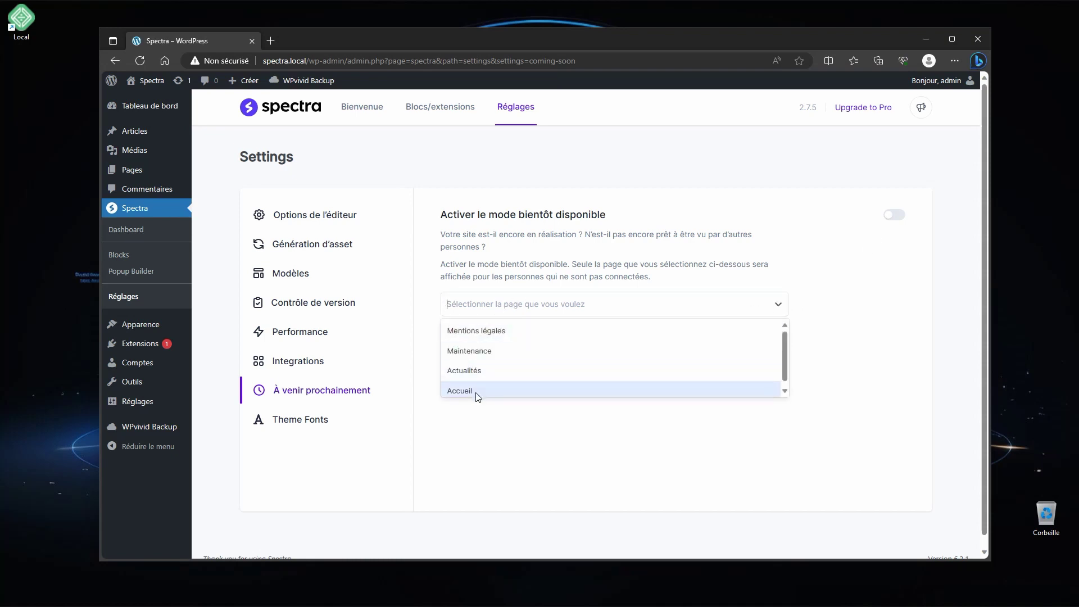
left_click(456, 351)
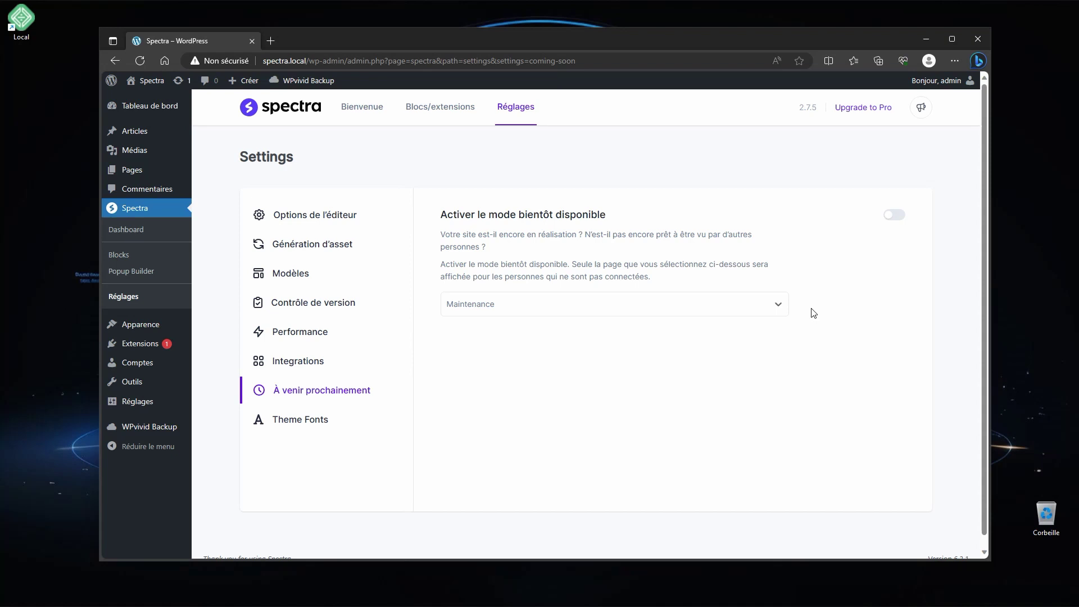
left_click(894, 214)
left_click(892, 216)
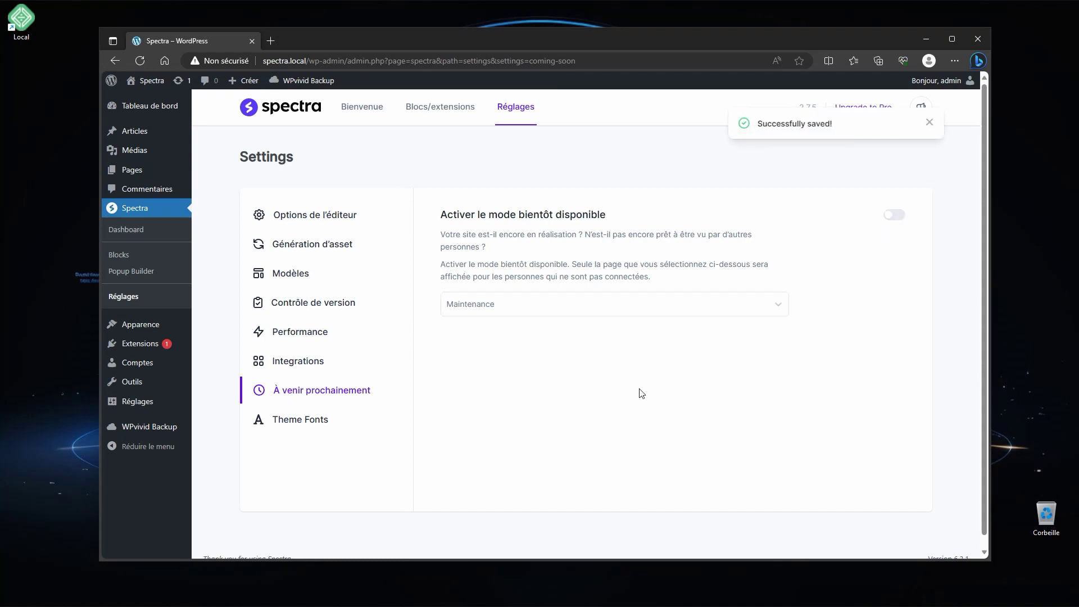
- Check Spectra's Theme Fonts settings, and view the Accueil page in the block editor before returning to the page list
left_click(303, 431)
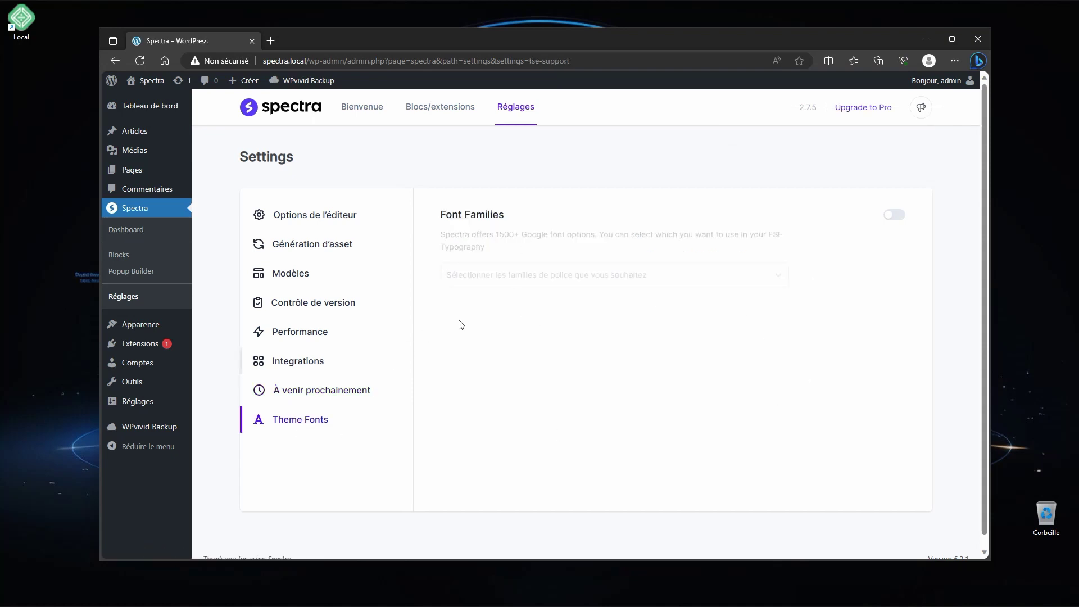
left_click(138, 170)
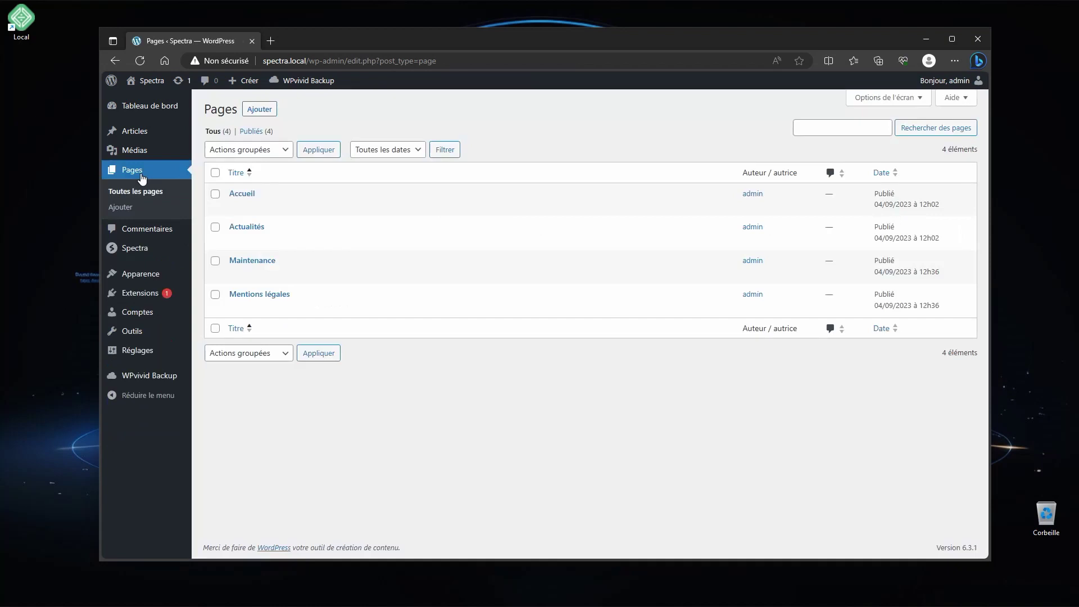
left_click(242, 195)
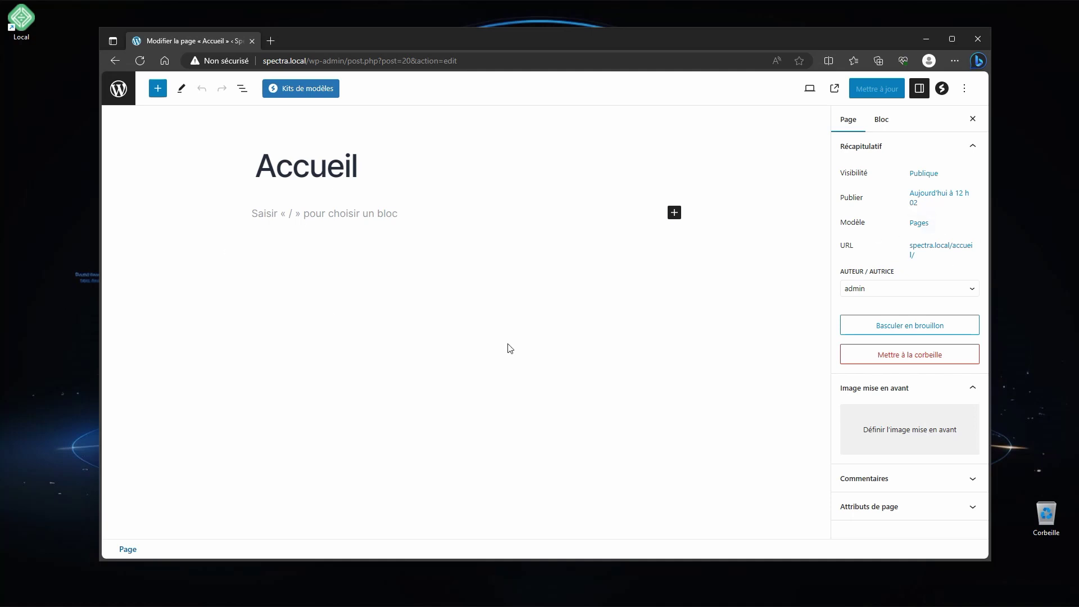
left_click(118, 88)
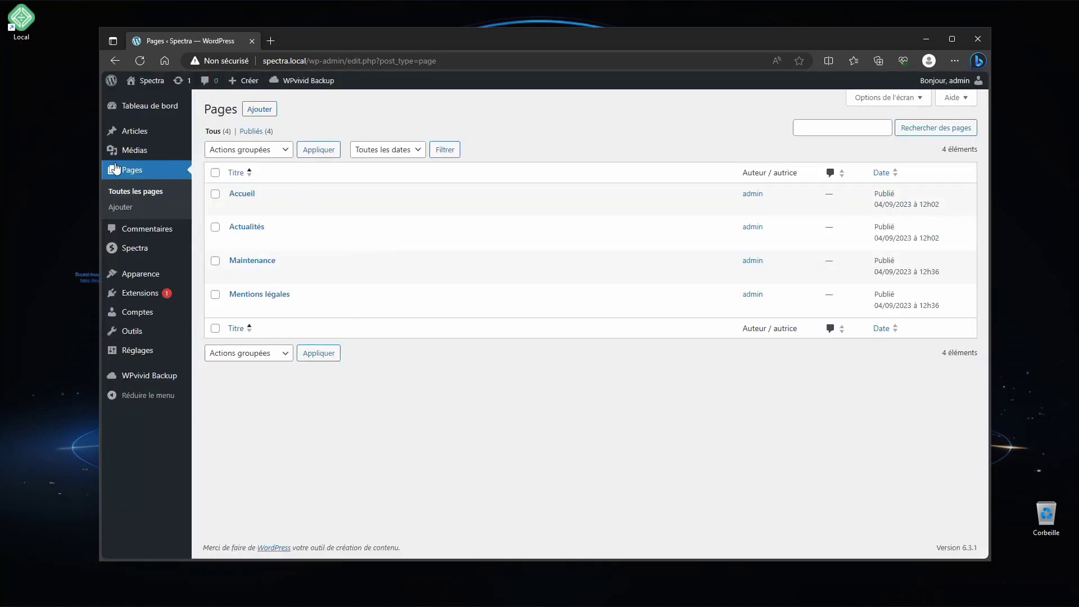
- Open the site editor from the dashboard and start editing the site's Navigation menu
mouse_move(151, 280)
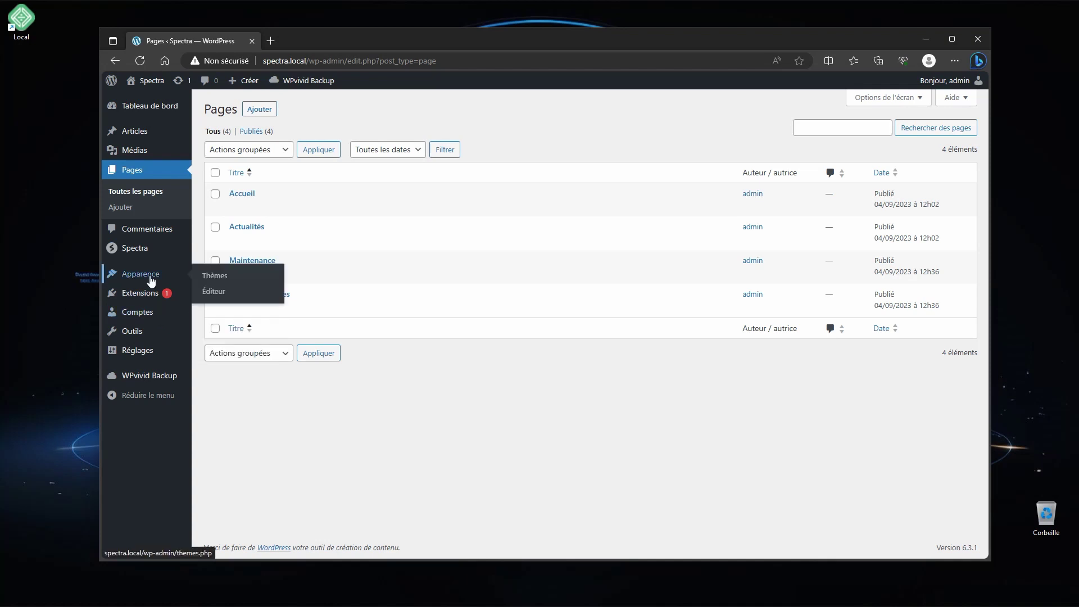
left_click(219, 294)
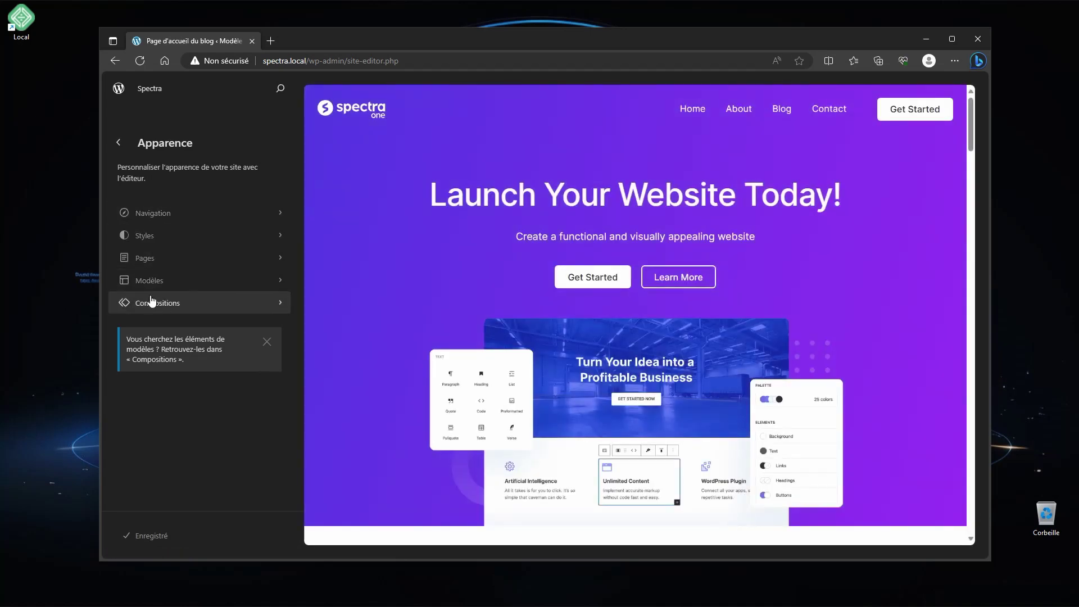
left_click(236, 217)
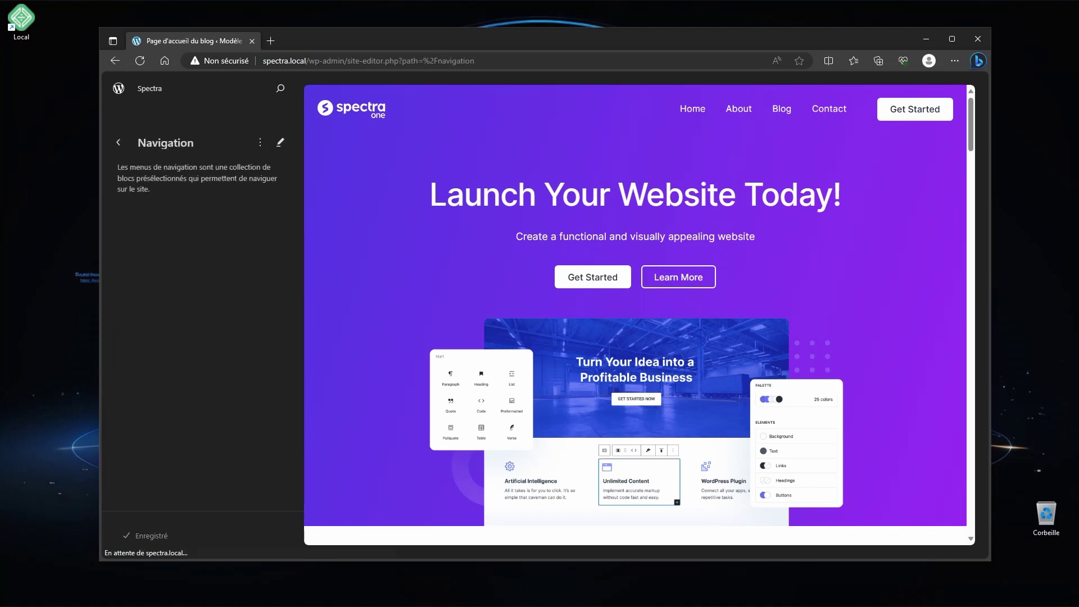
left_click(281, 143)
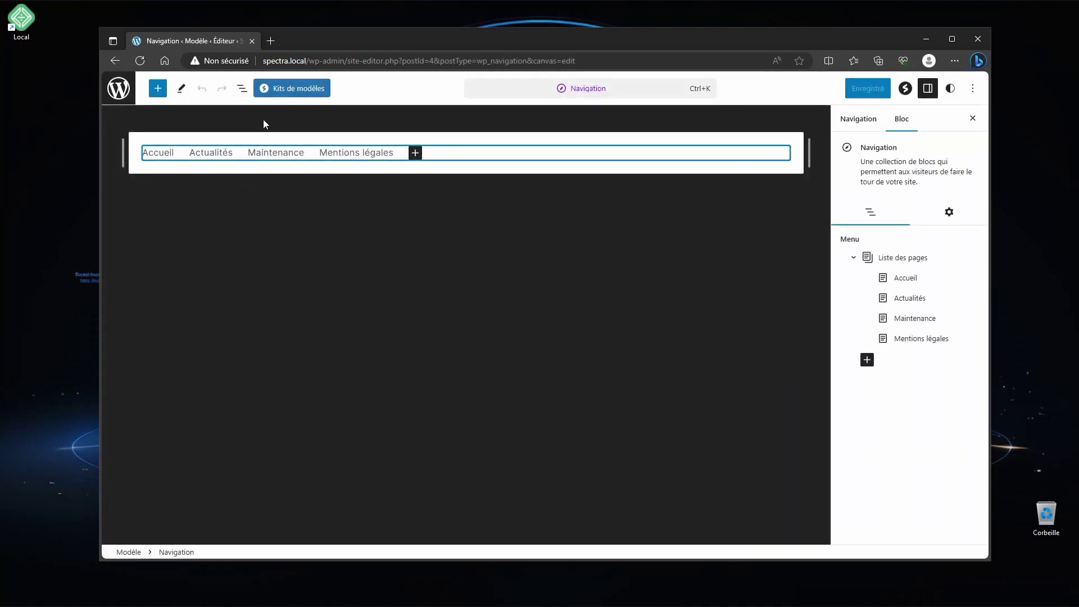
- Expand the Navigation block's structure and convert its automatic page list into individually editable page links
left_click(241, 88)
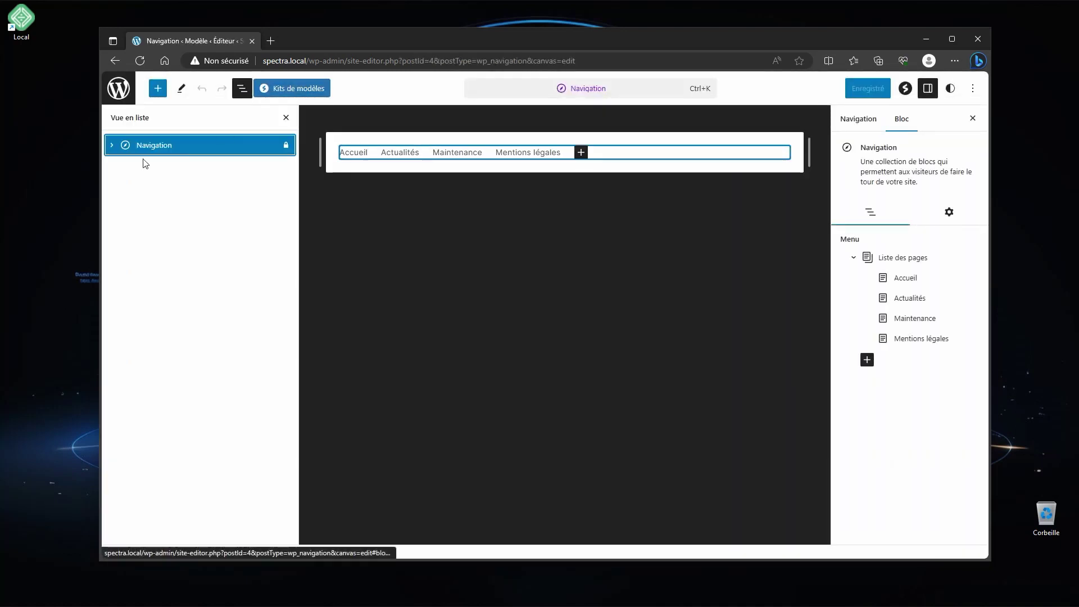
left_click(112, 145)
left_click(126, 165)
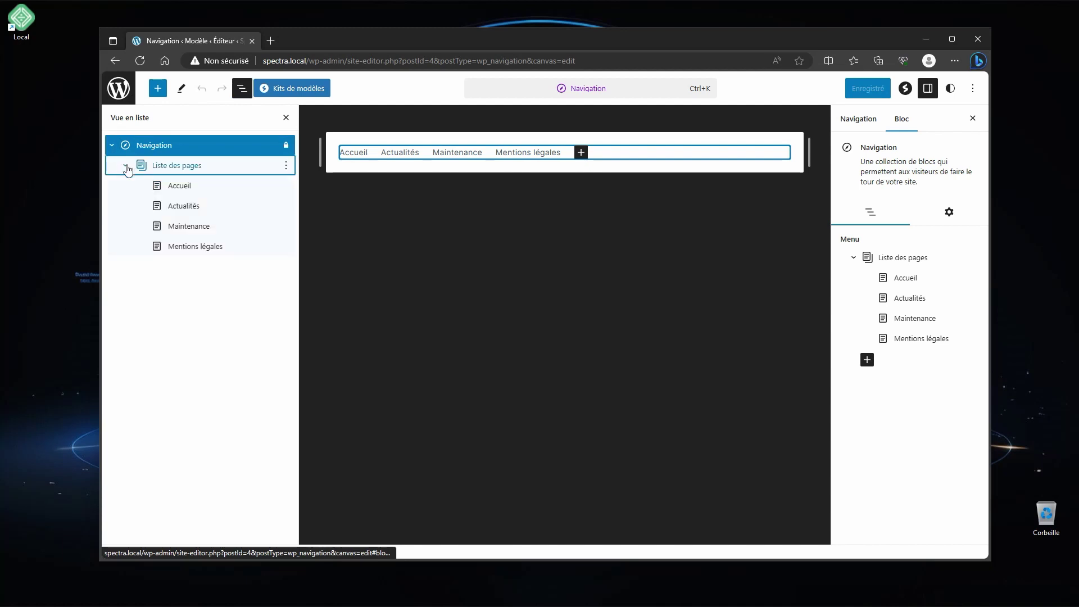
left_click(185, 187)
left_click(646, 353)
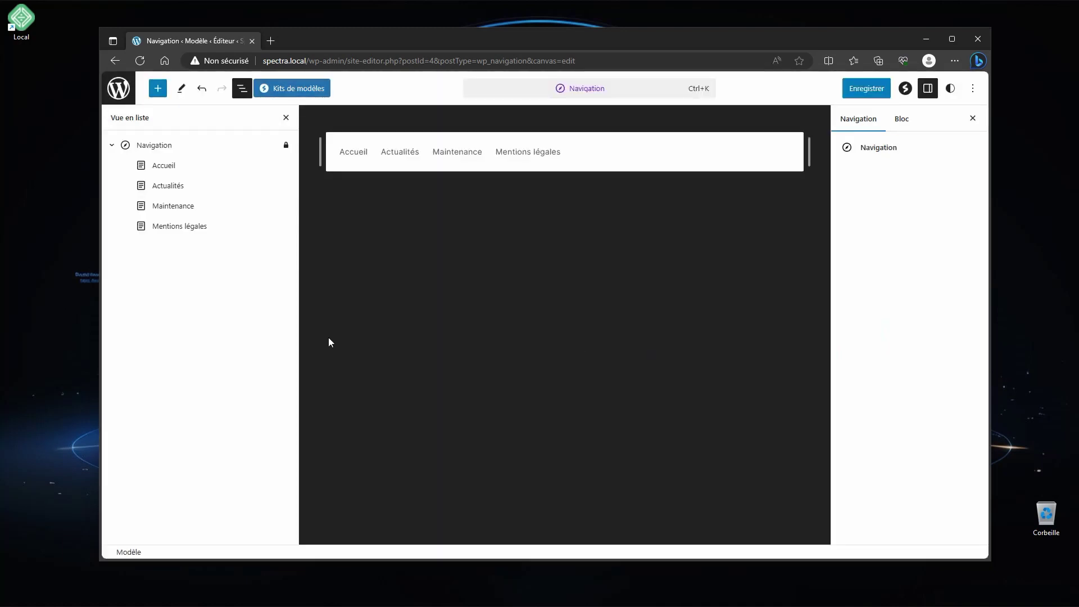
- Remove the Maintenance and Mentions légales links from the navigation menu
left_click(183, 214)
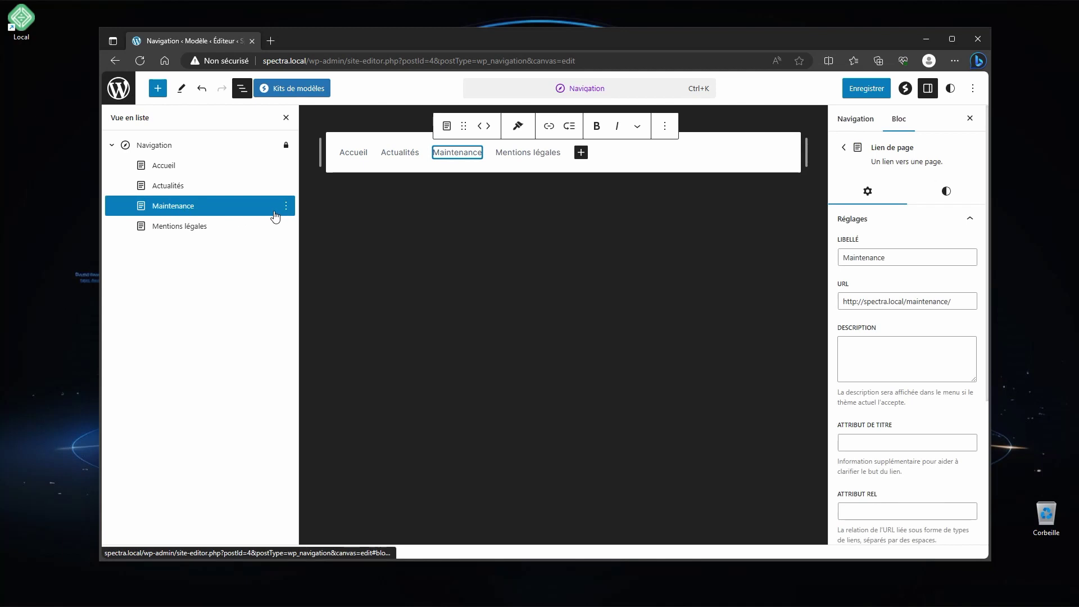
key("Delete")
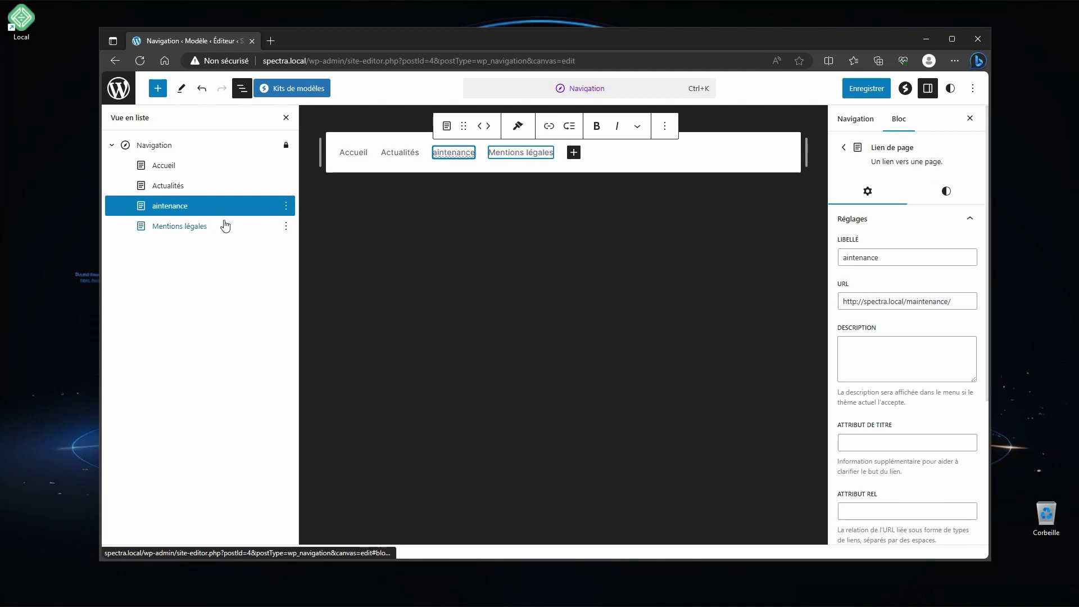
left_click(286, 205)
left_click(313, 428)
left_click(219, 207)
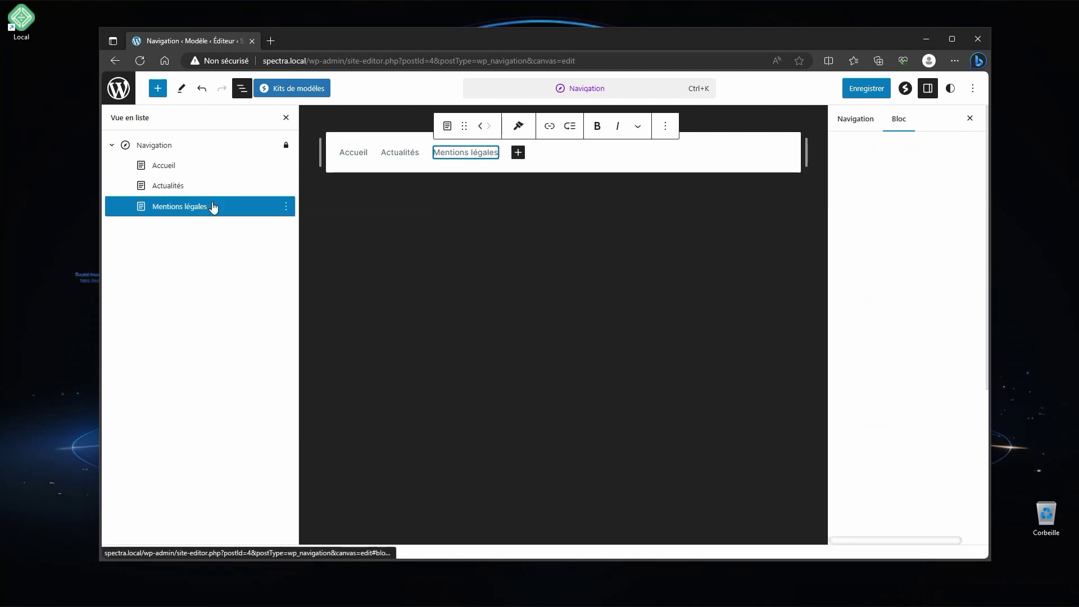
left_click(283, 214)
left_click(301, 430)
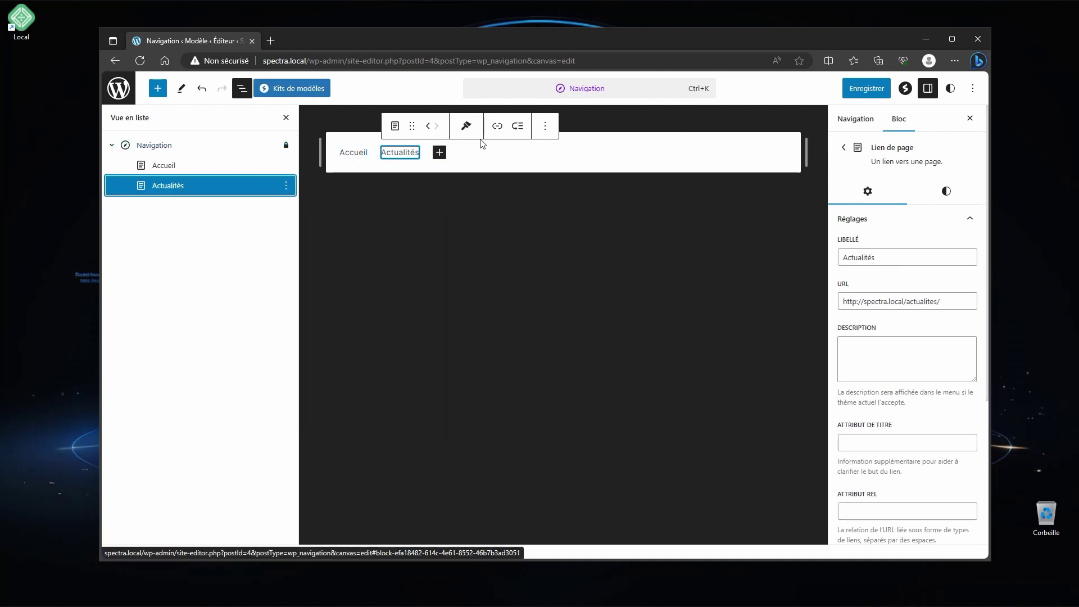
- Save the edited navigation menu and return to the site editor's Apparence overview
left_click(165, 167)
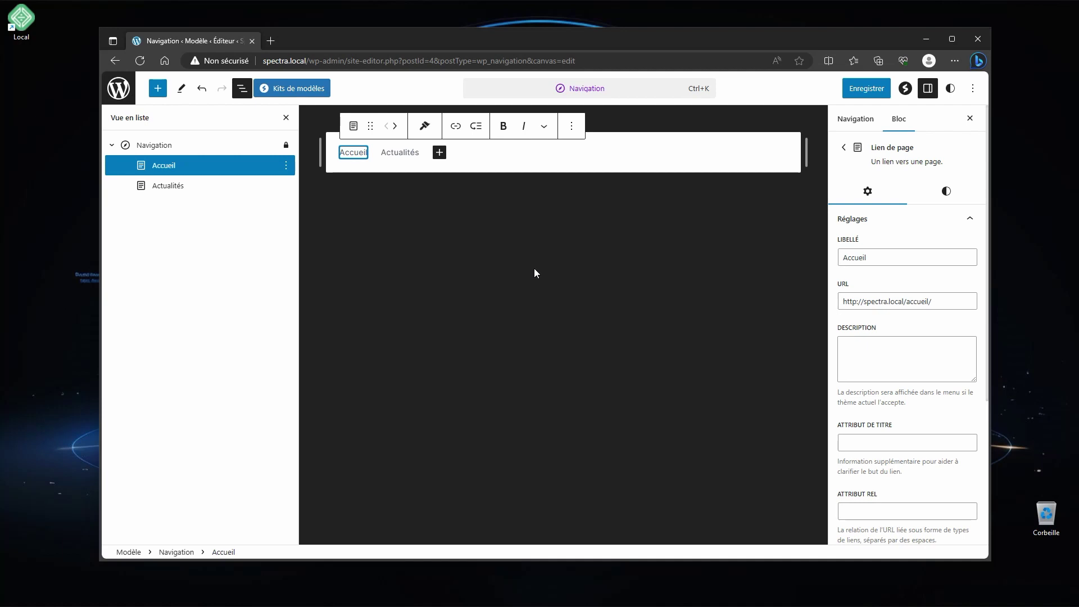
left_click(866, 88)
left_click(858, 97)
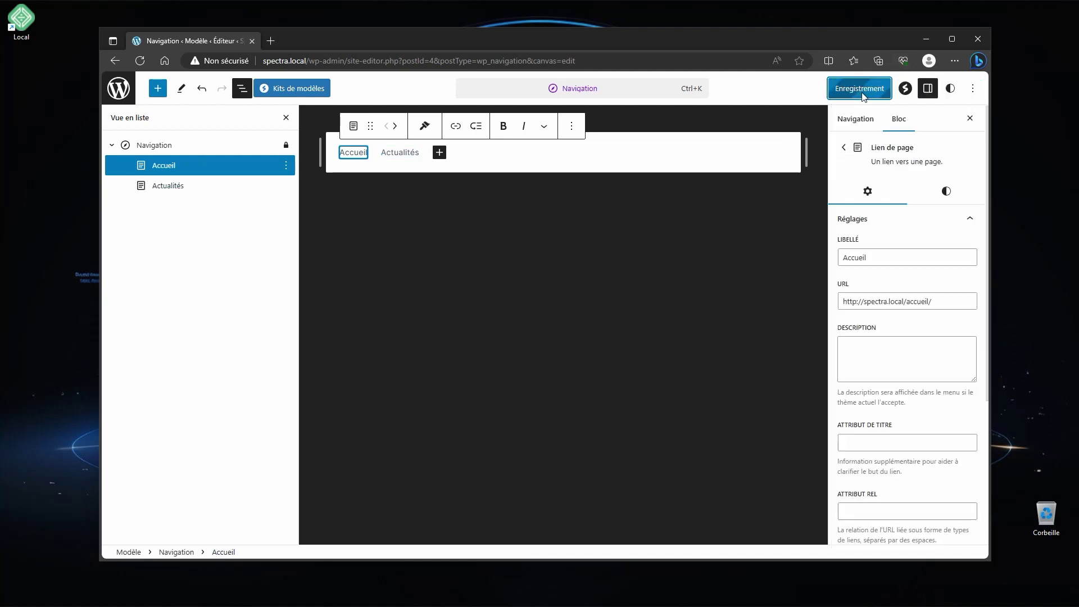
left_click(349, 137)
left_click(119, 89)
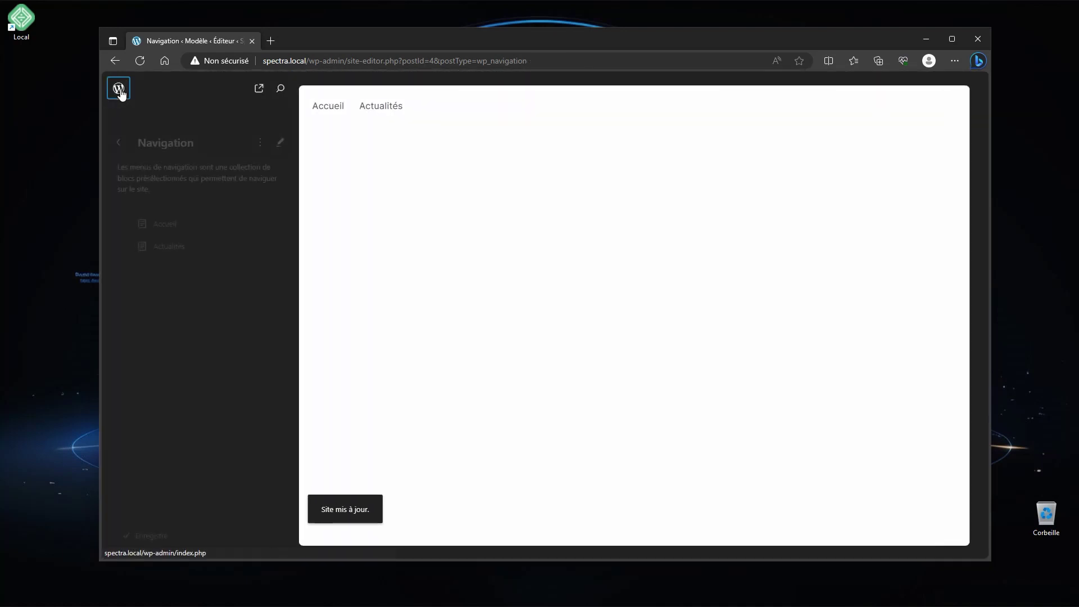
left_click(121, 146)
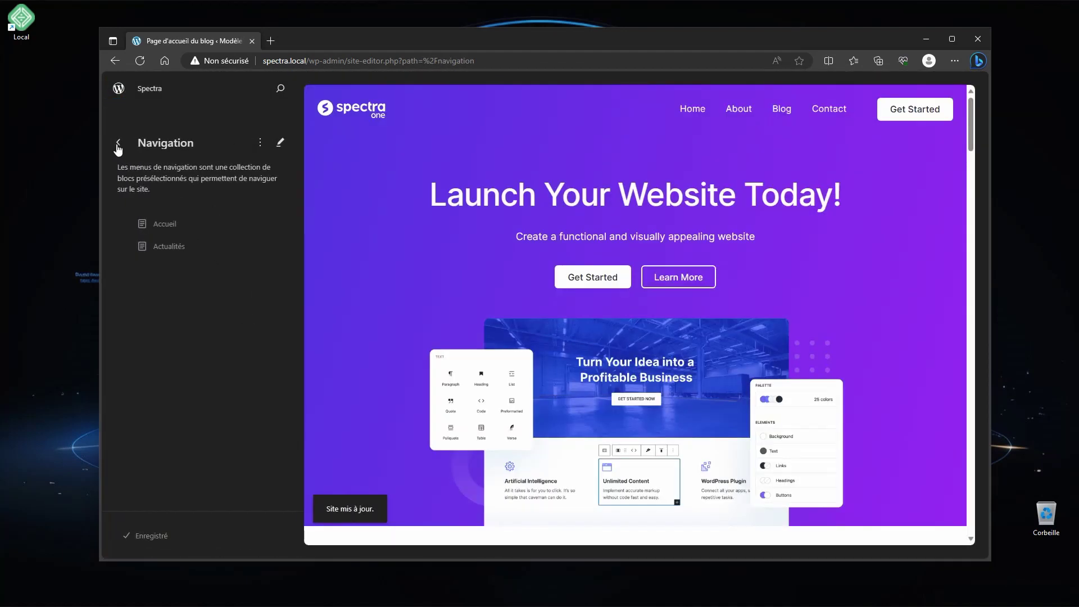
left_click(118, 145)
- Review the theme's style variations and the Mise en page dimension settings, and return to the Apparence overview
left_click(161, 237)
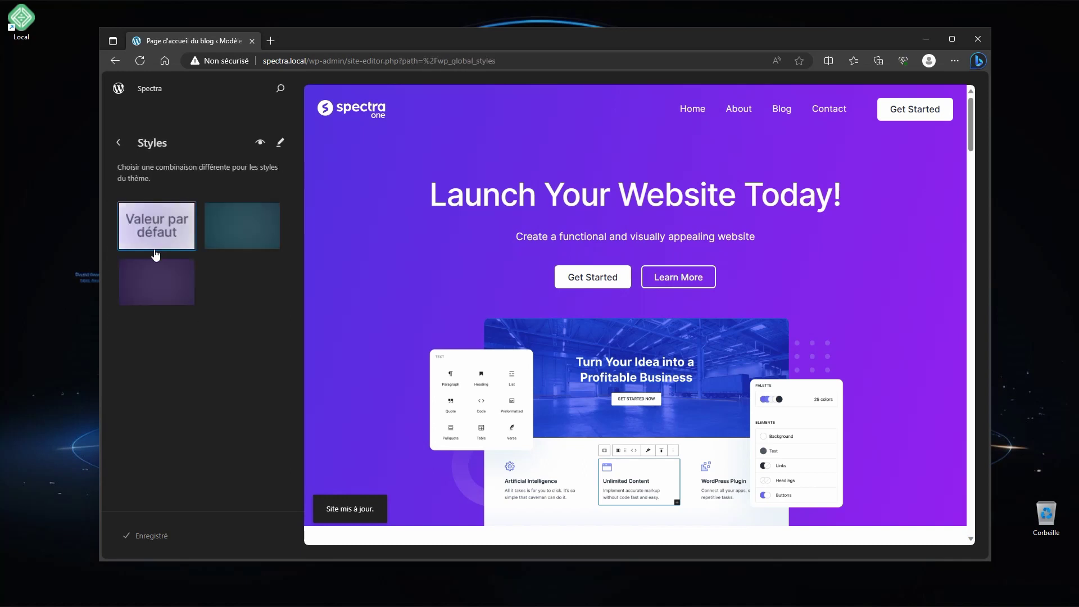
left_click(279, 143)
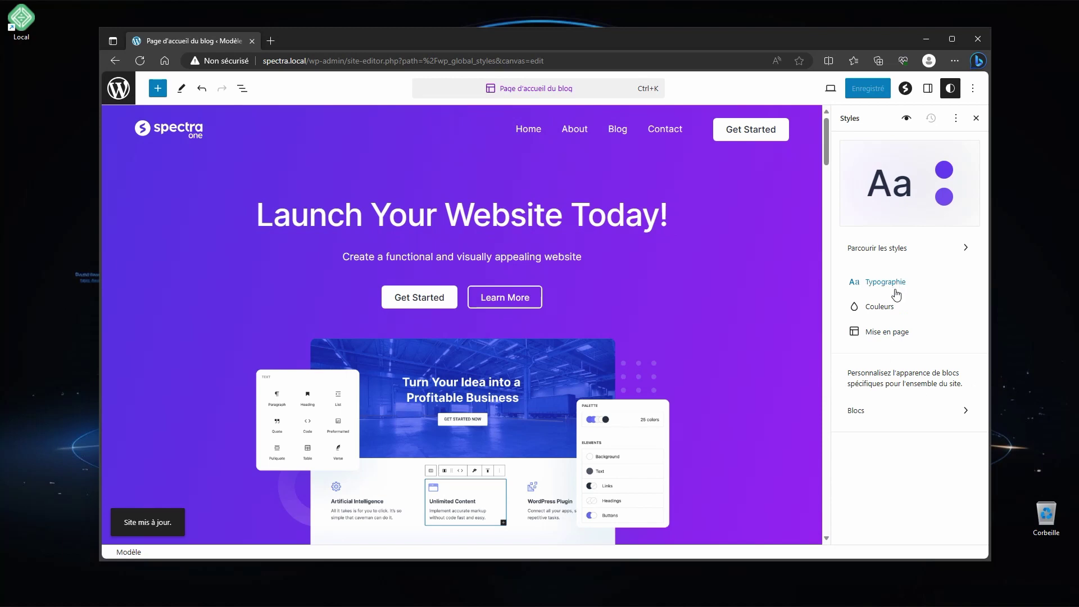
left_click(886, 333)
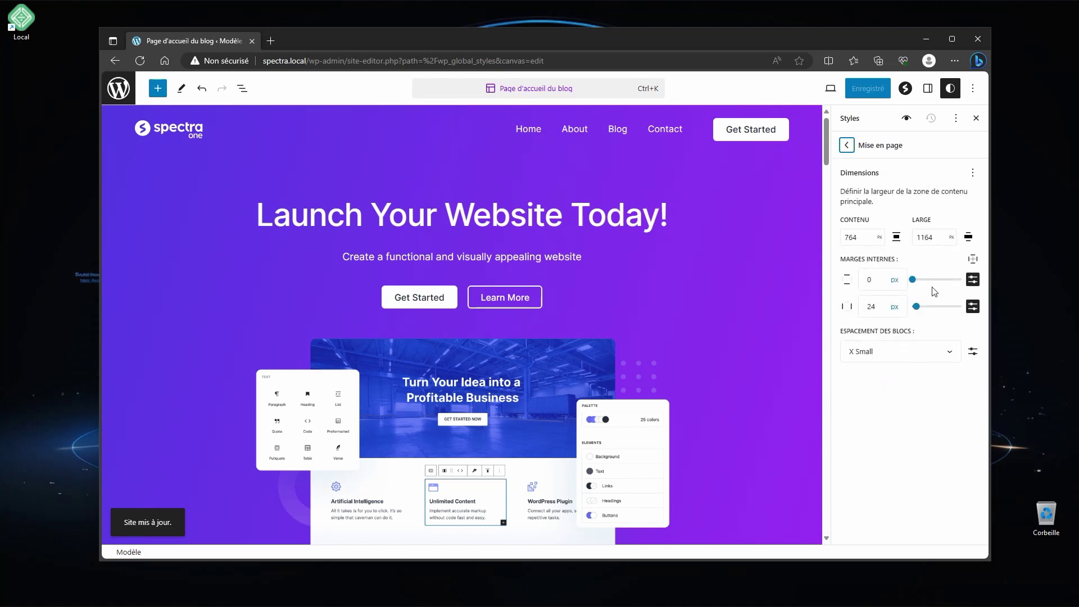
left_click(118, 88)
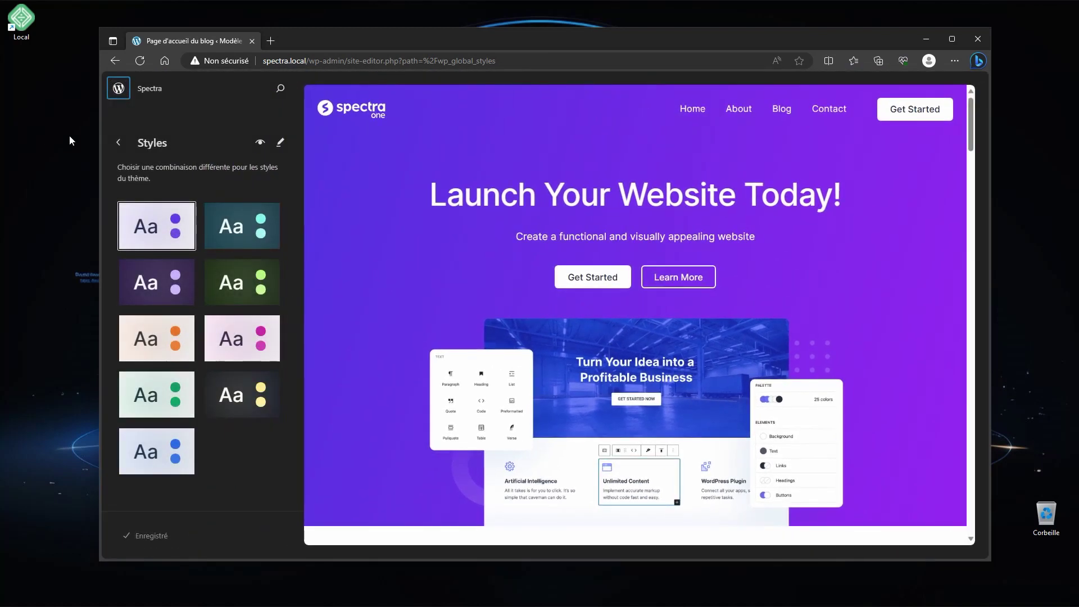
left_click(115, 144)
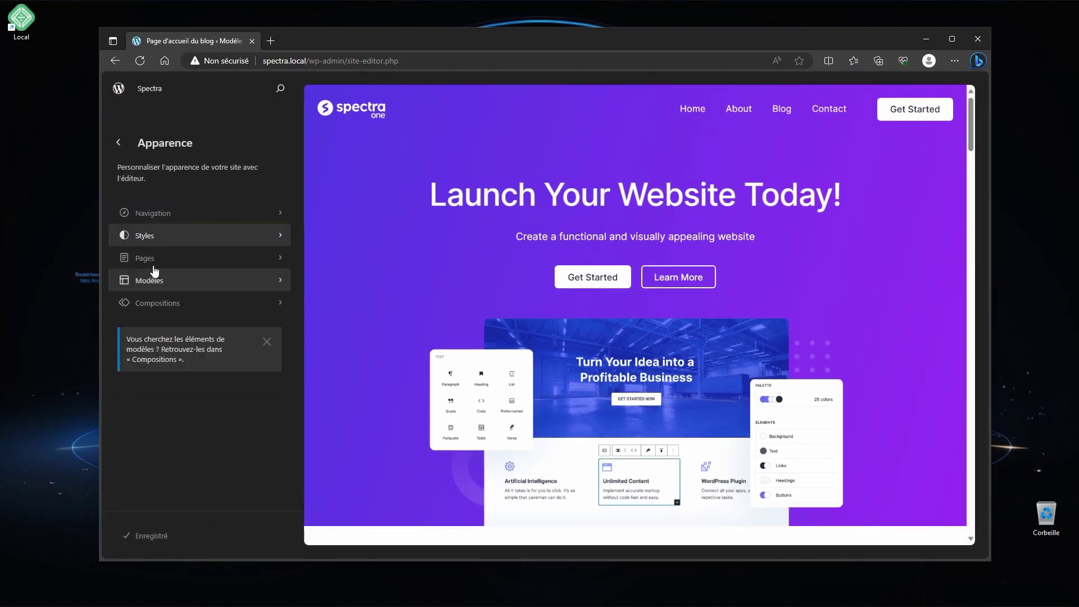
- Examine the site editor's list of pages and its list of theme templates
left_click(150, 260)
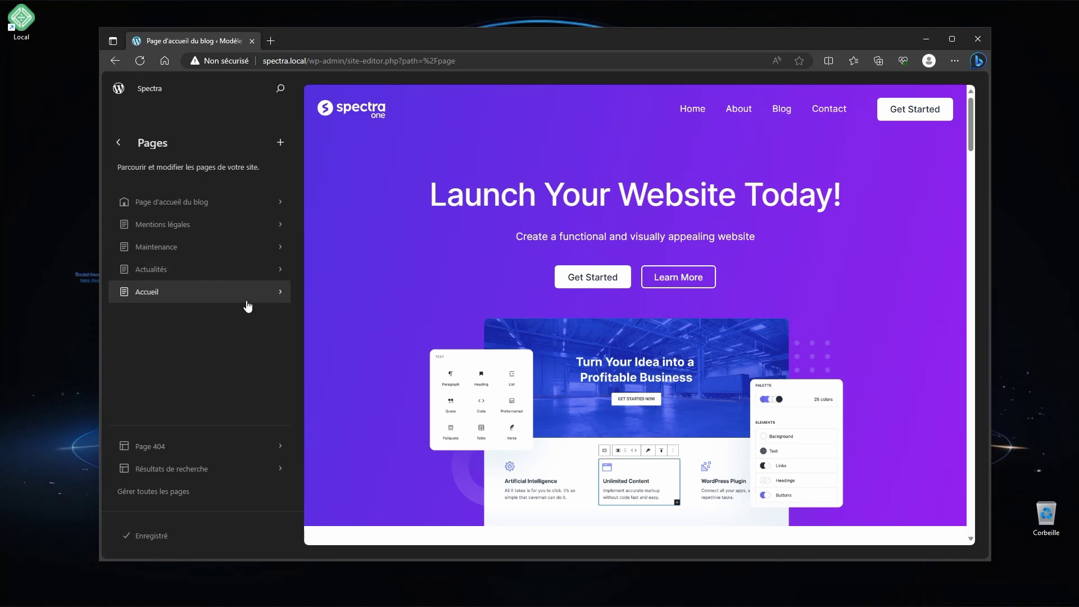
left_click(120, 142)
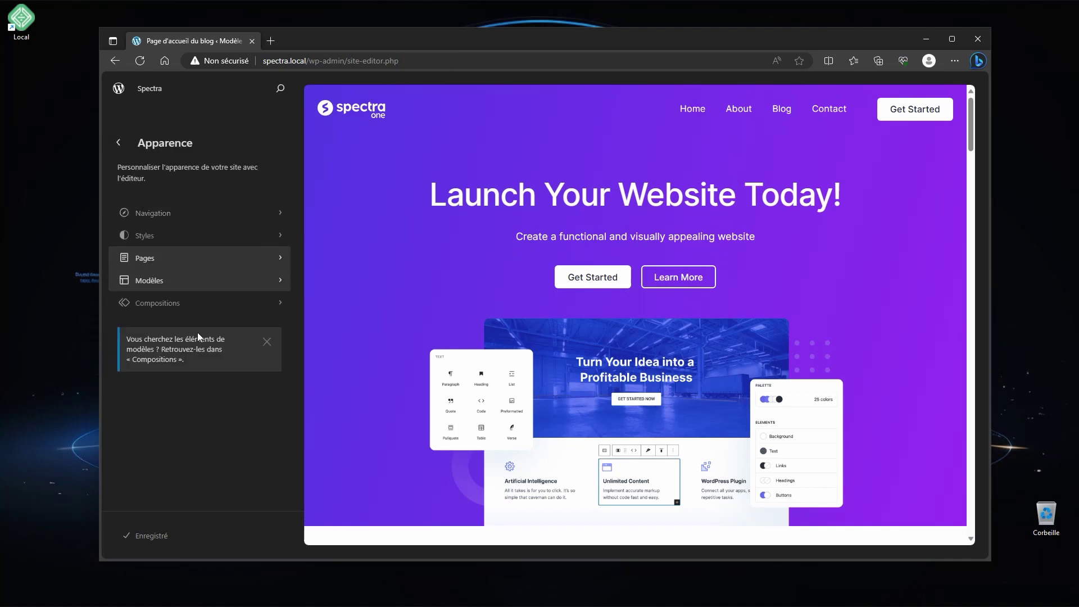
left_click(153, 281)
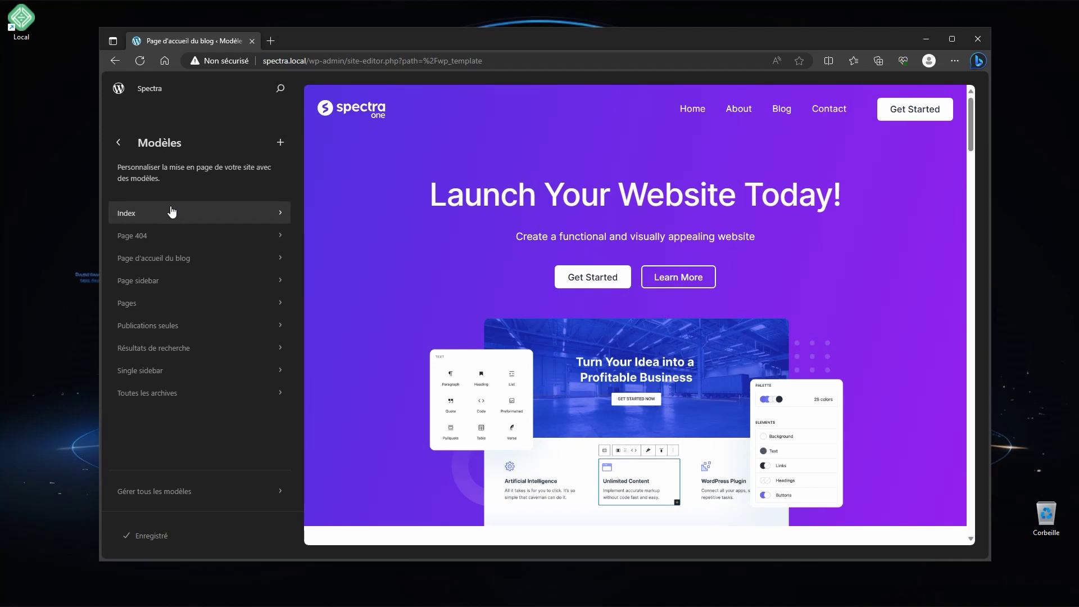
- Add a new Page d'accueil template to the theme and dismiss the suggested starting composition to begin from a blank layout
left_click(279, 142)
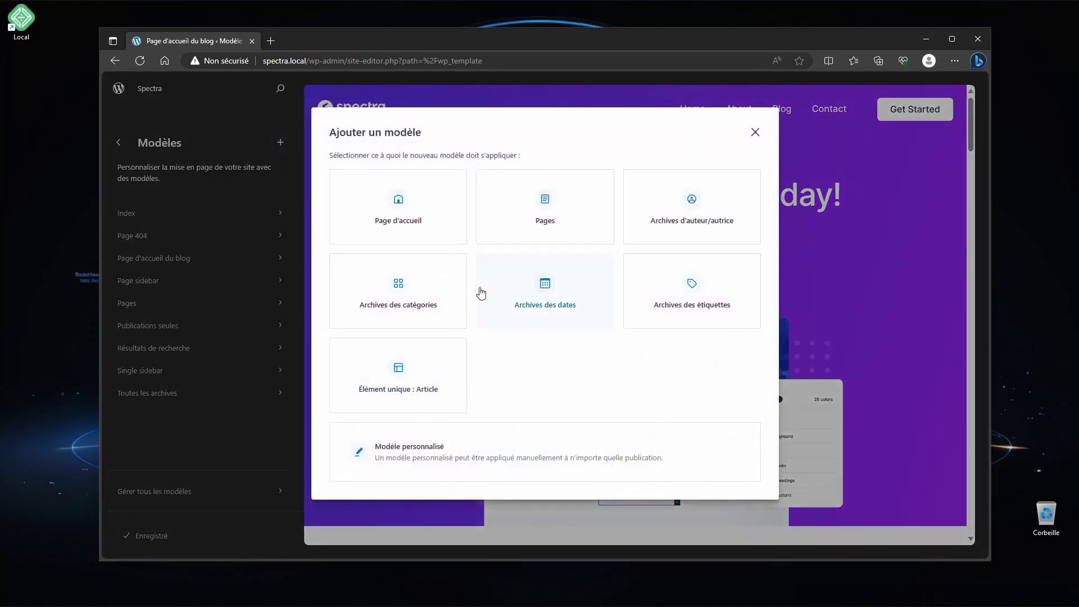
left_click(407, 211)
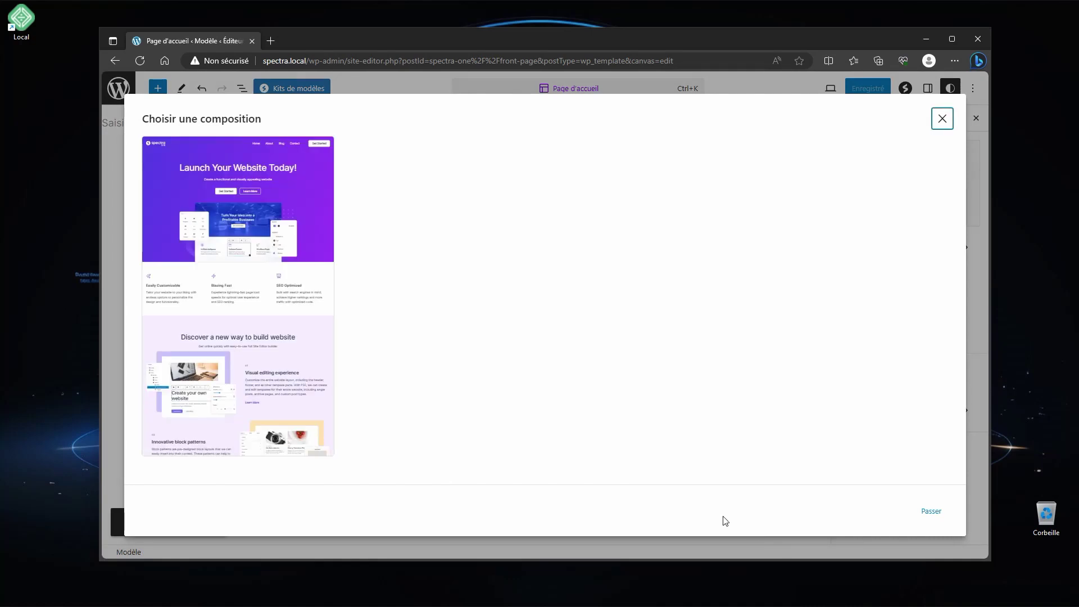
left_click(942, 120)
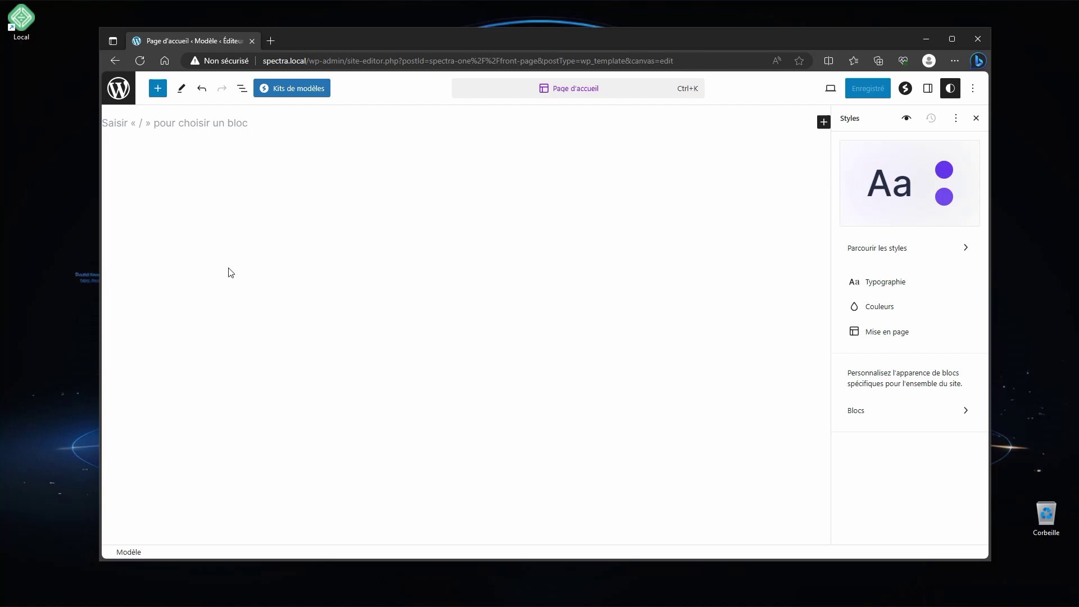
- Insert an Élément de modèle block into the blank Page d'accueil template and assign the existing Header to it
left_click(158, 88)
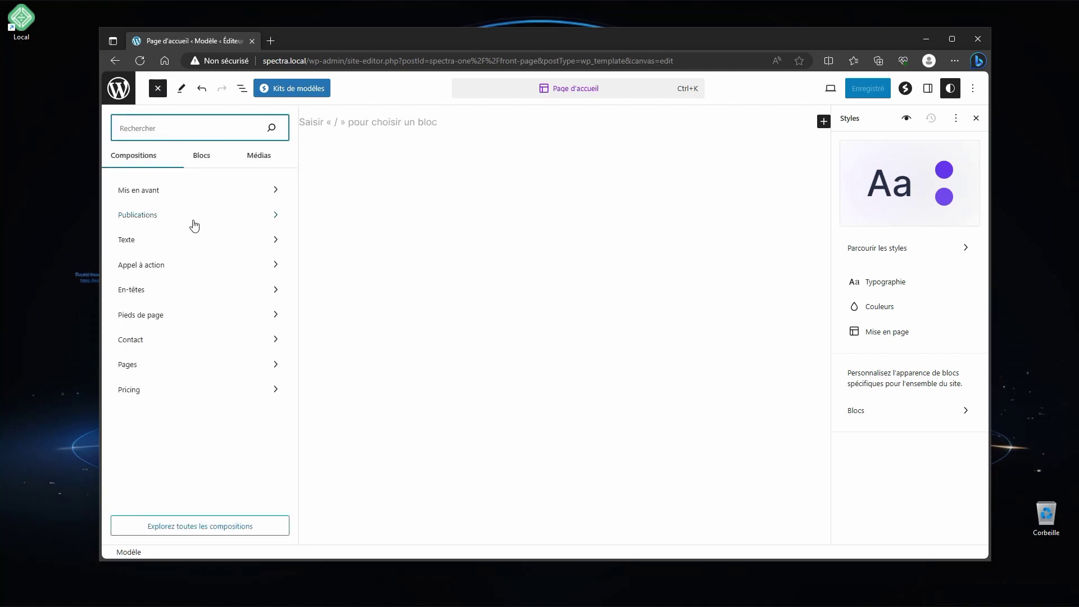
type("e")
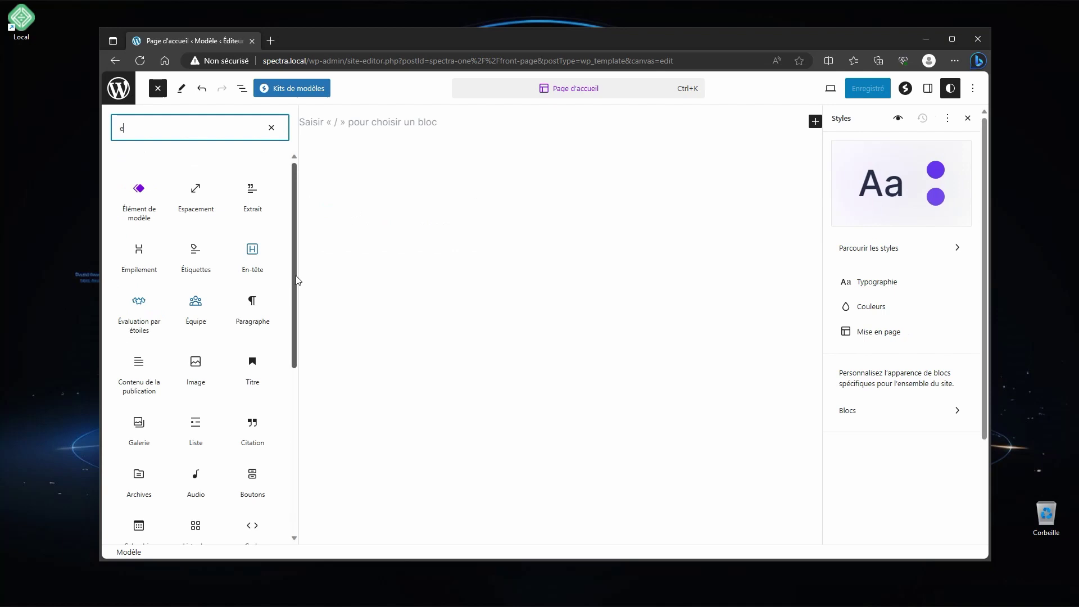
left_click(139, 201)
left_click(329, 184)
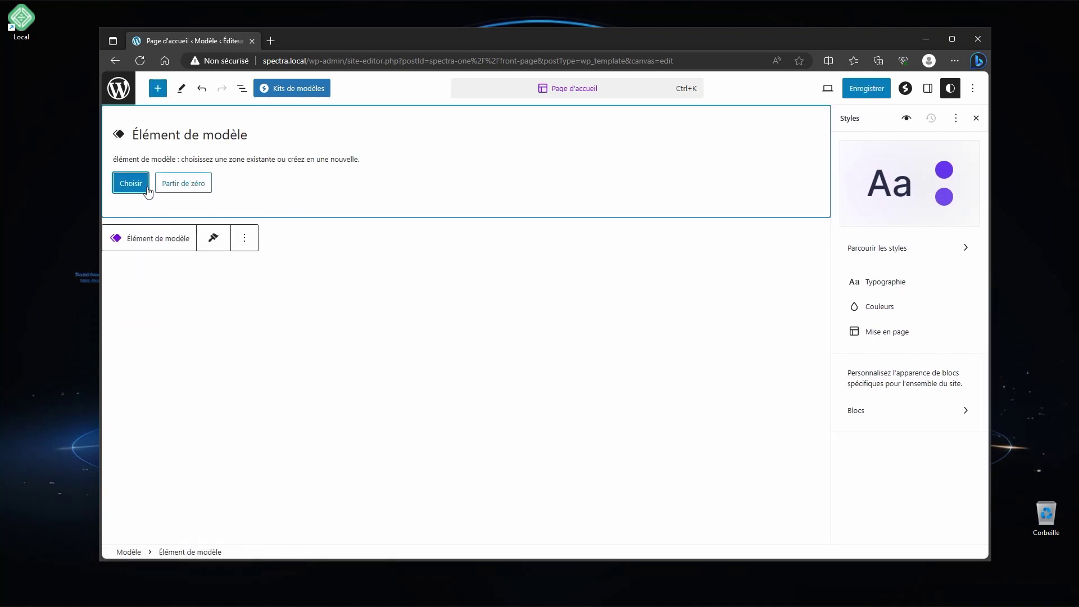
left_click(131, 184)
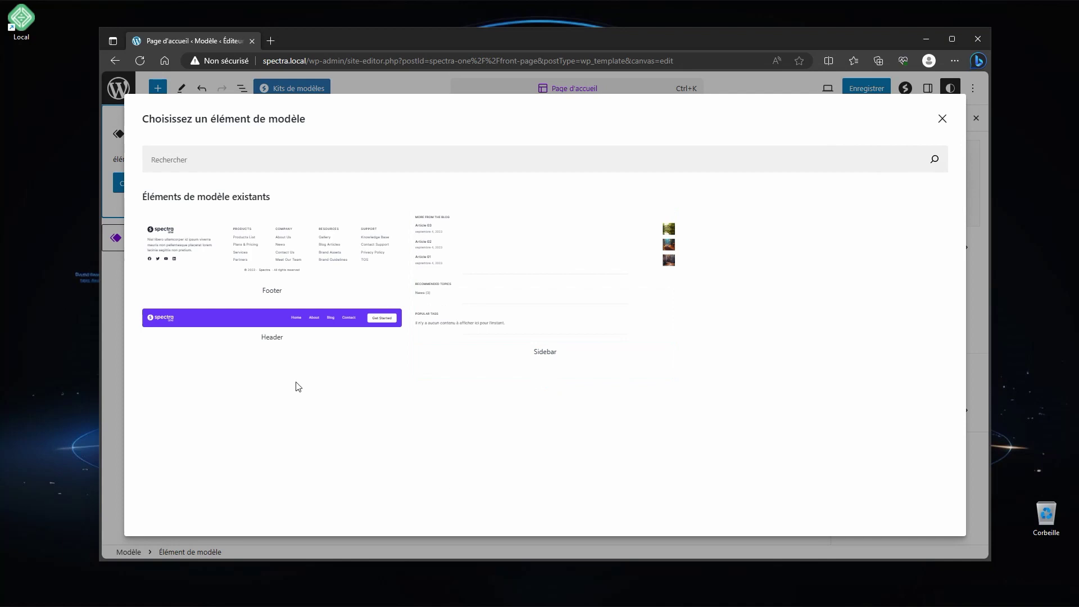
left_click(264, 326)
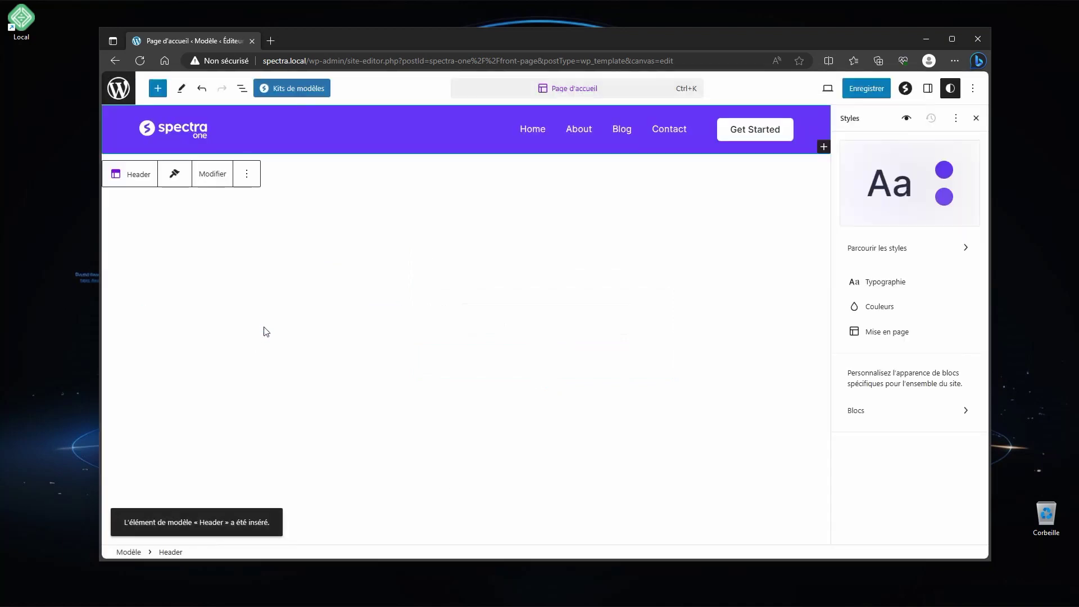
- Add a Groupe block below the header and insert a Contenu de la publication block inside it
left_click(158, 90)
type("group")
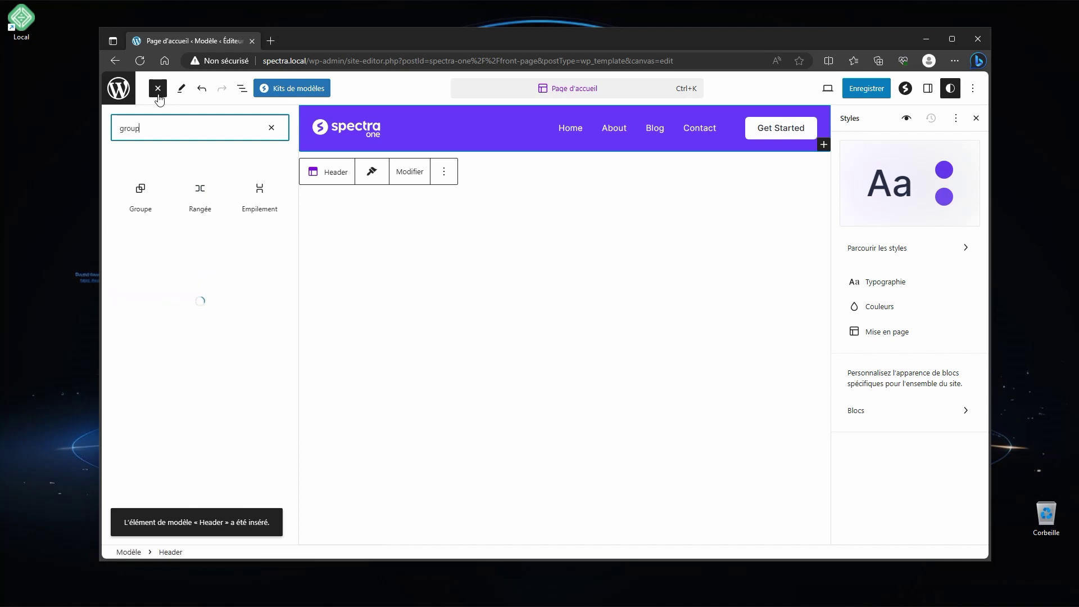
left_click(140, 193)
left_click(523, 197)
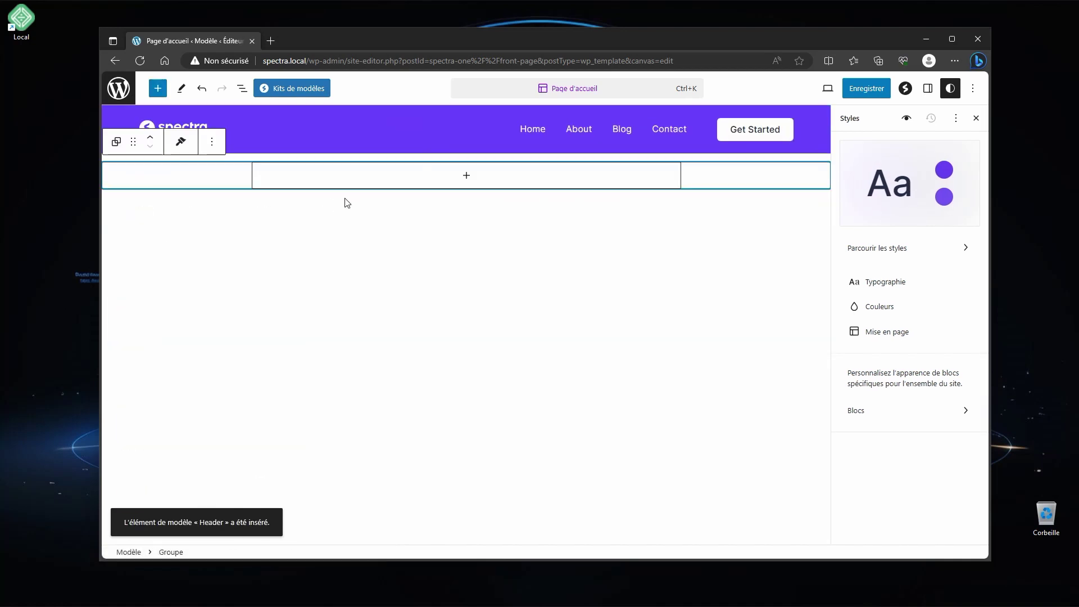
left_click(465, 175)
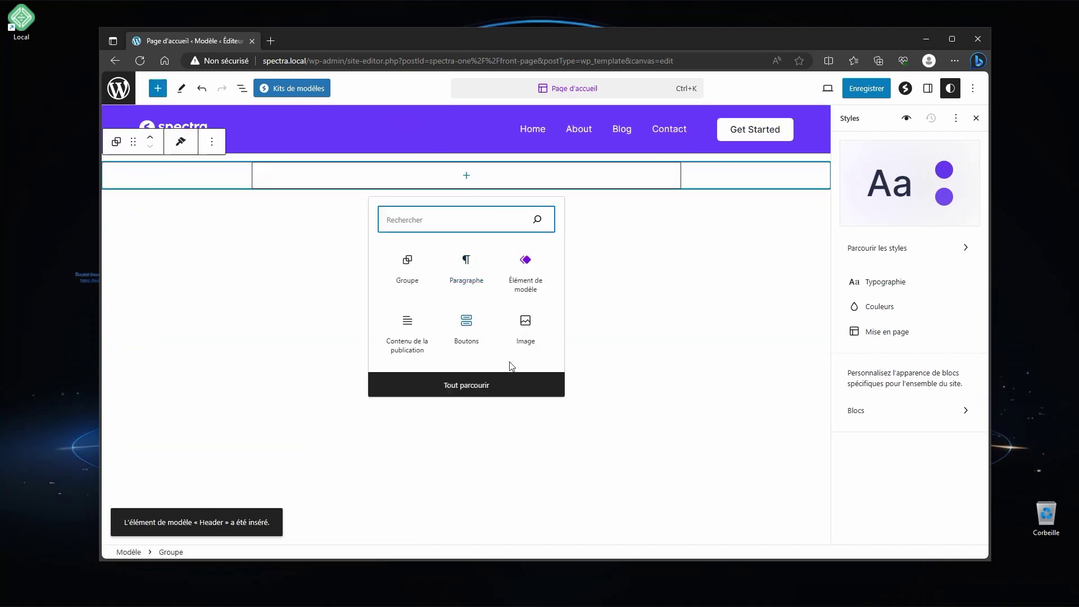
type("cont")
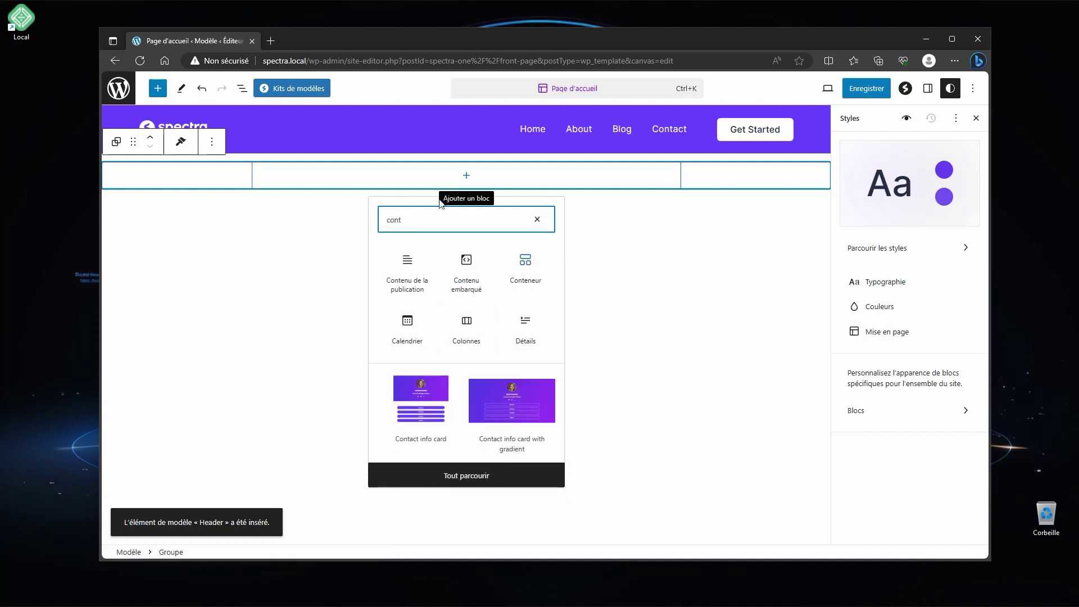
left_click(412, 277)
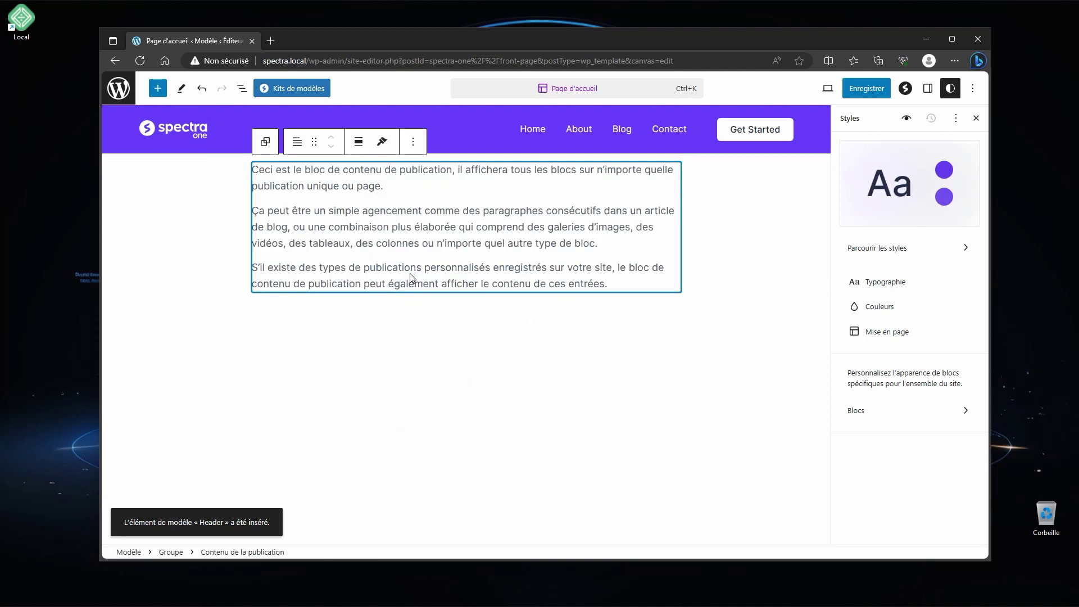
- Turn off content width for the Groupe block's inner blocks and turn it on for the Contenu de la publication block
left_click(243, 88)
left_click(149, 165)
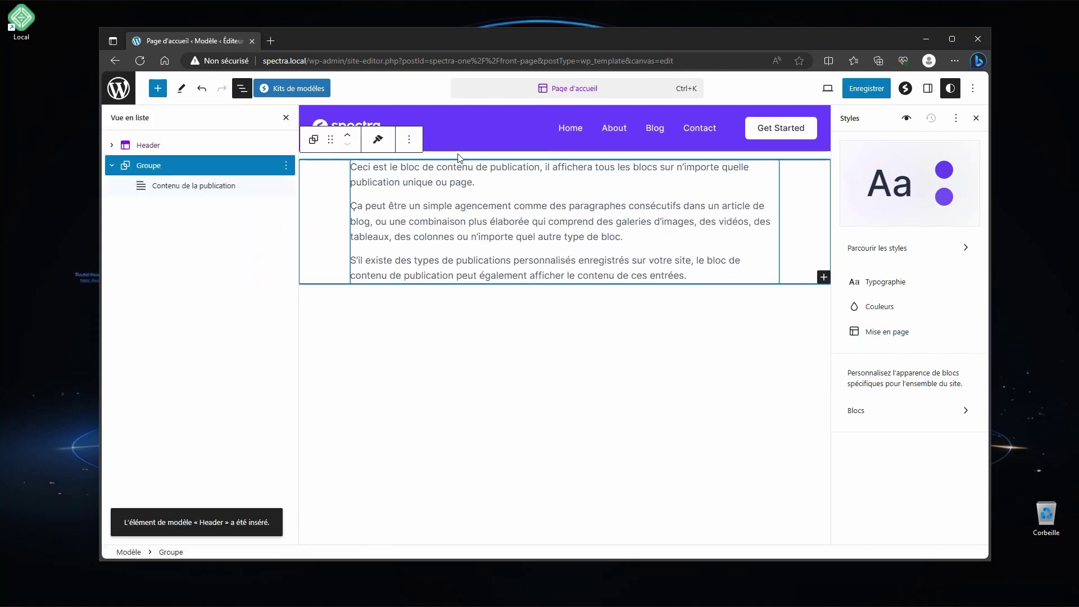
left_click(933, 91)
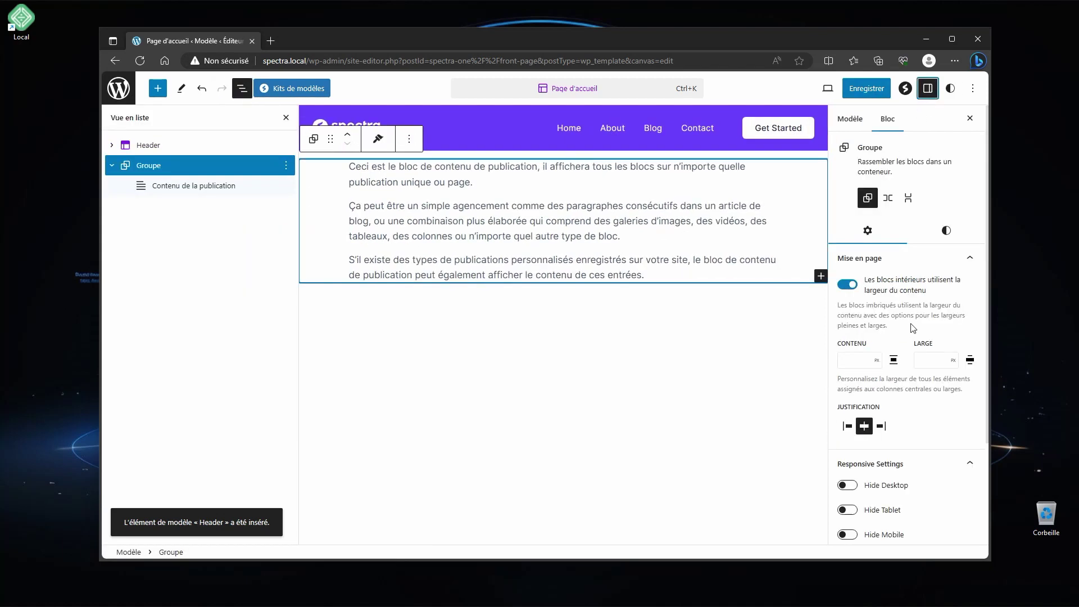
left_click(848, 285)
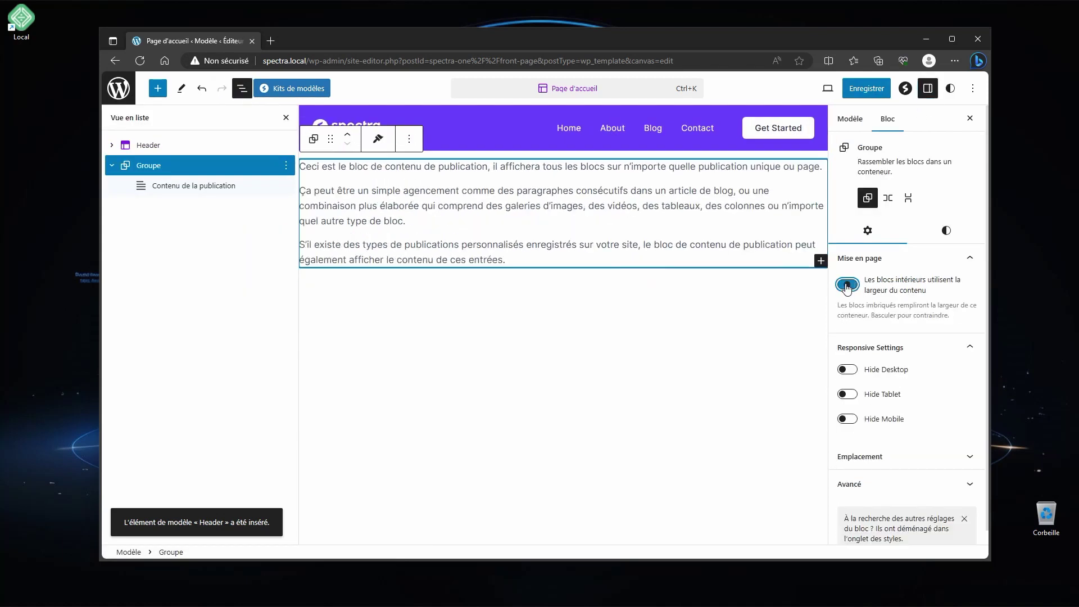
left_click(224, 185)
left_click(849, 255)
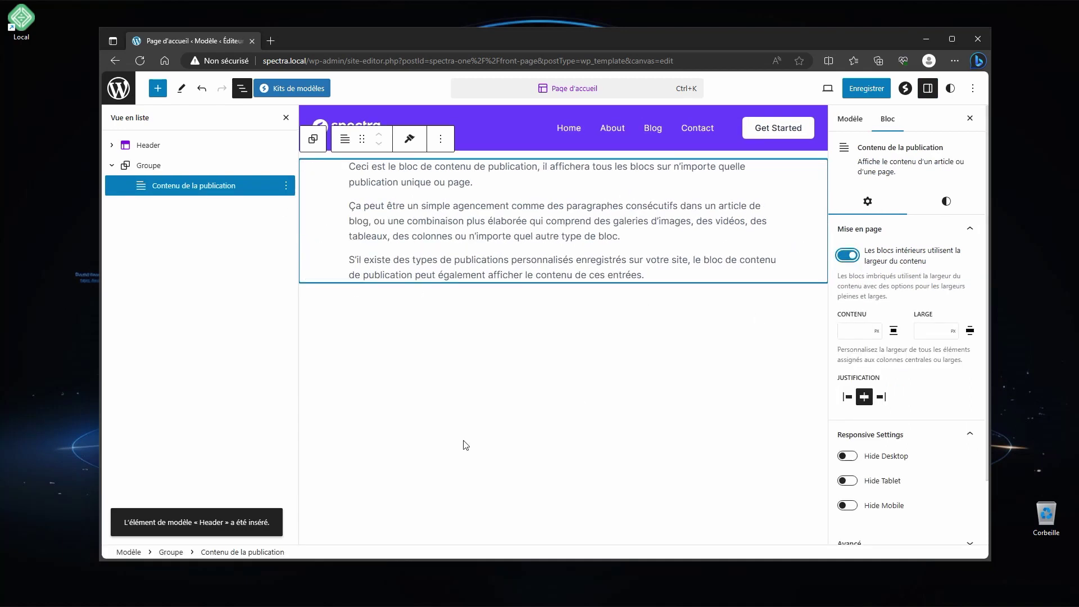
- Insert another Élément de modèle block below the post content and assign the existing Footer to it
left_click(112, 165)
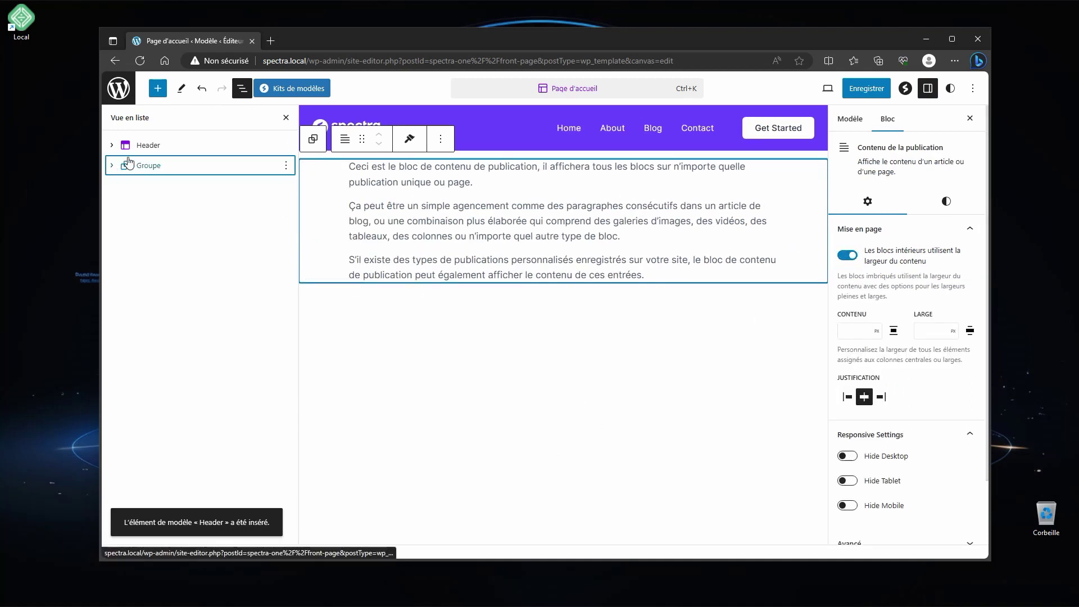
left_click(159, 89)
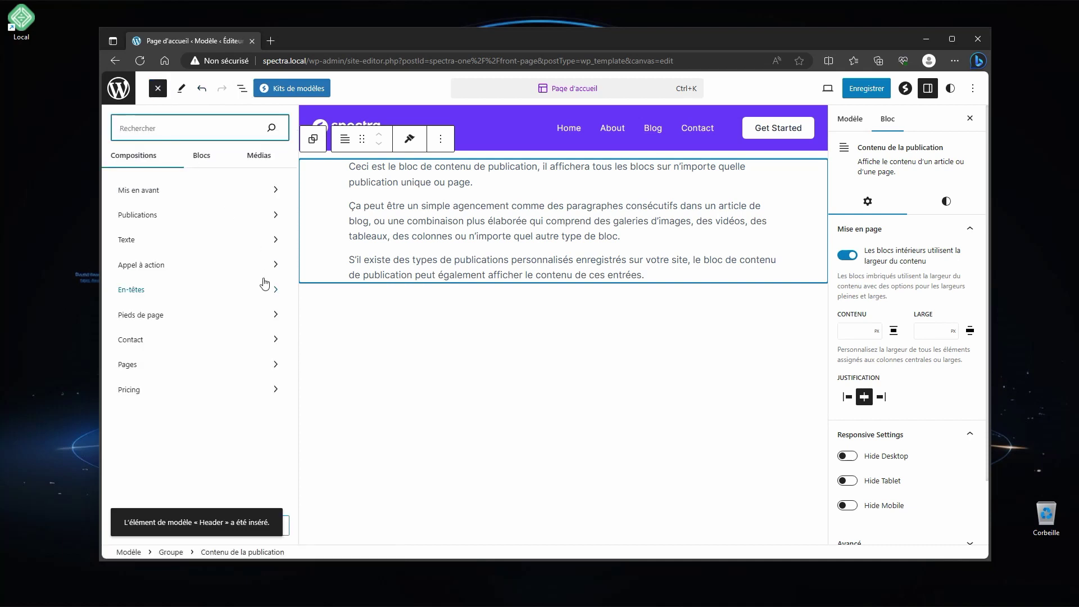
key("Return")
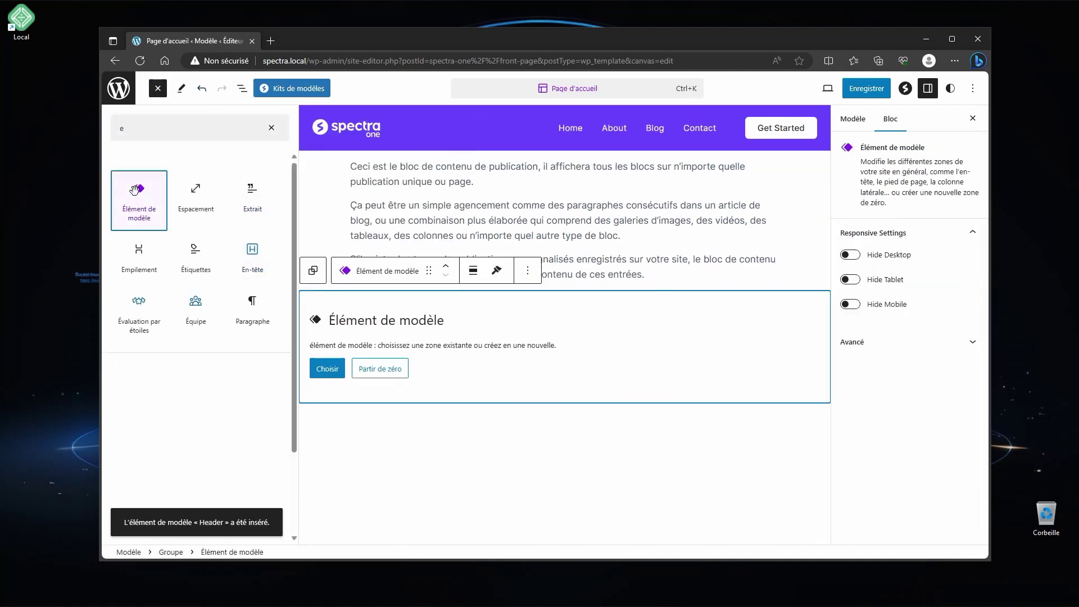
left_click(521, 335)
left_click(131, 379)
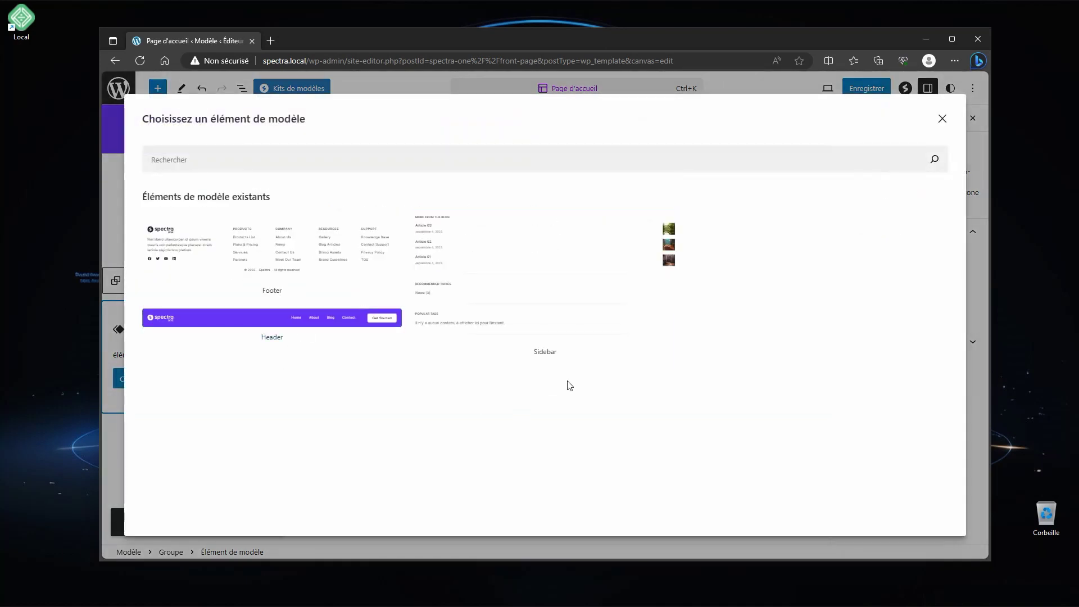
left_click(245, 251)
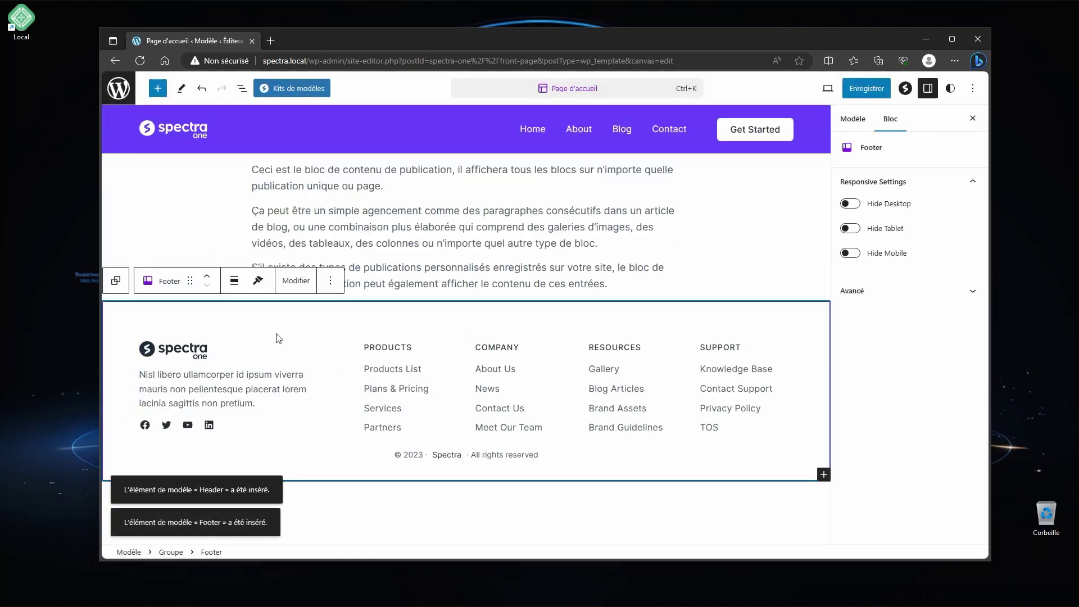
- Give the footer's inner Groupe block a light grey solid background from the theme palette and save the template
left_click(322, 325)
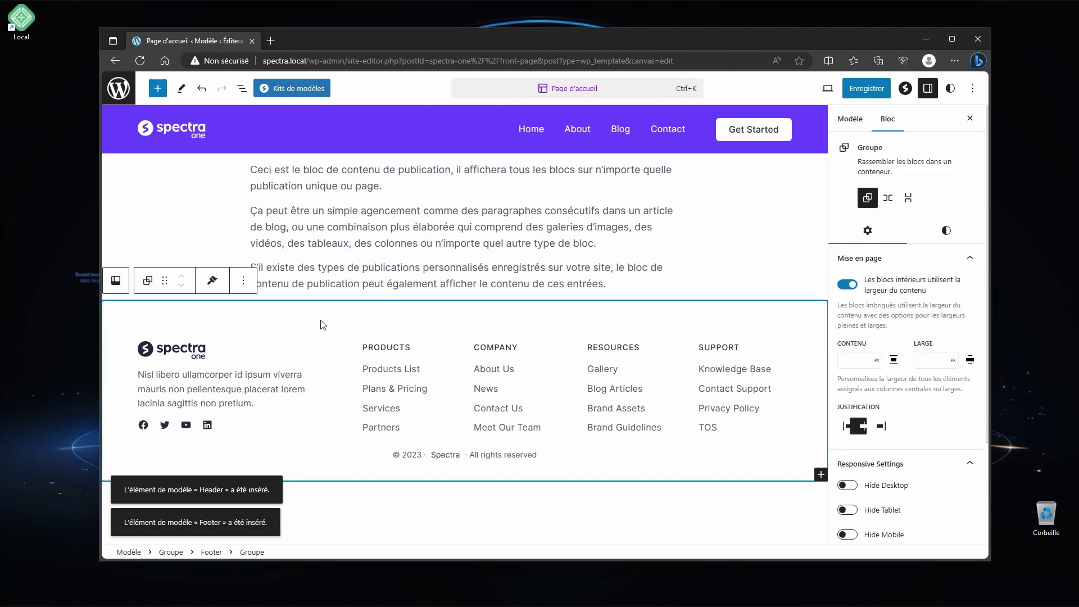
left_click(946, 232)
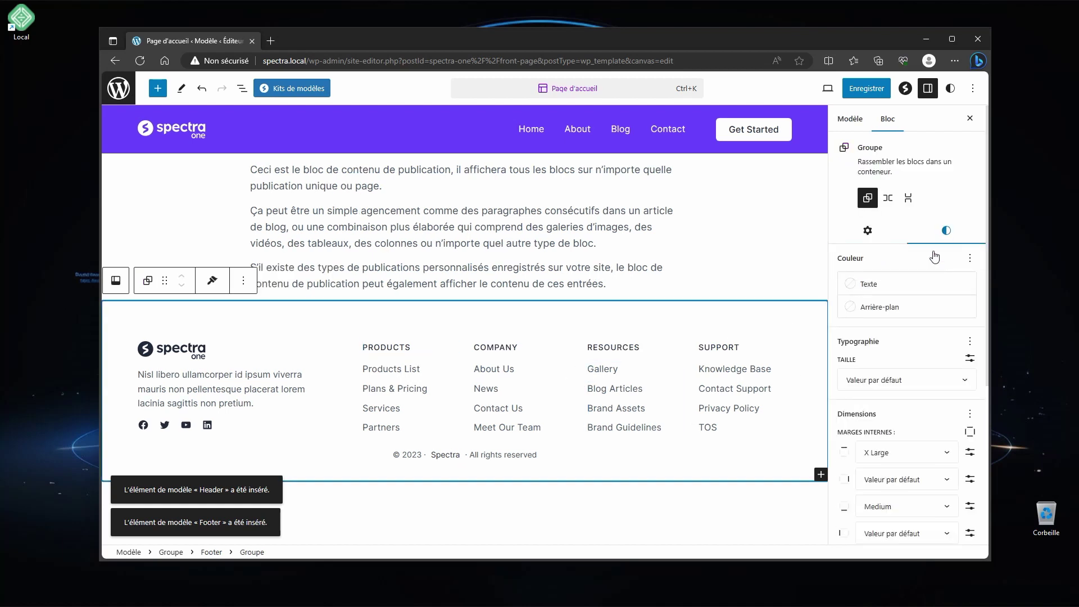
left_click(891, 309)
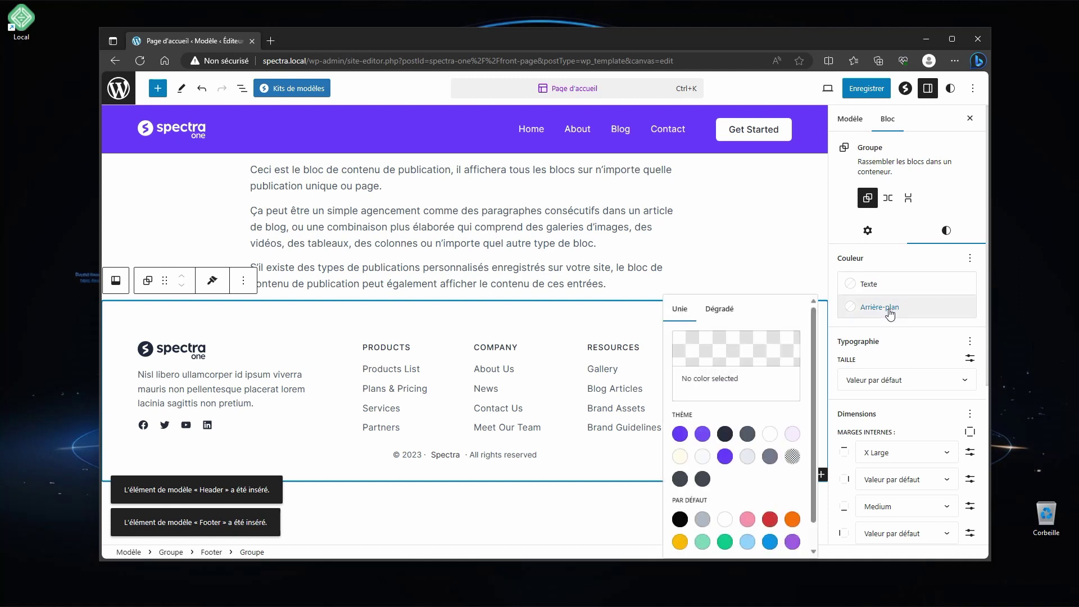
left_click(747, 457)
key("Escape")
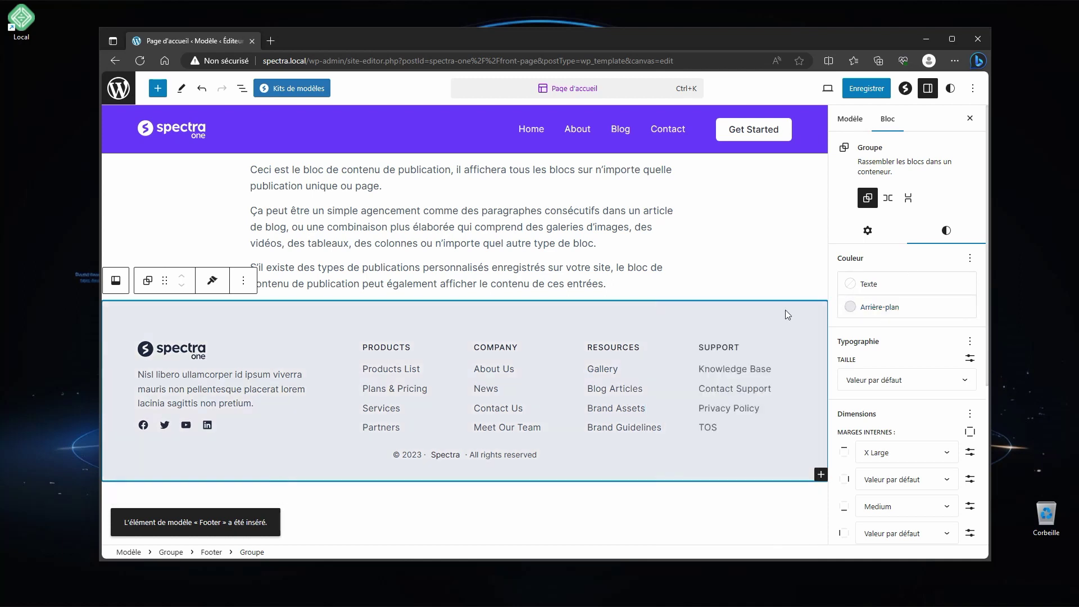
key("ctrl+s")
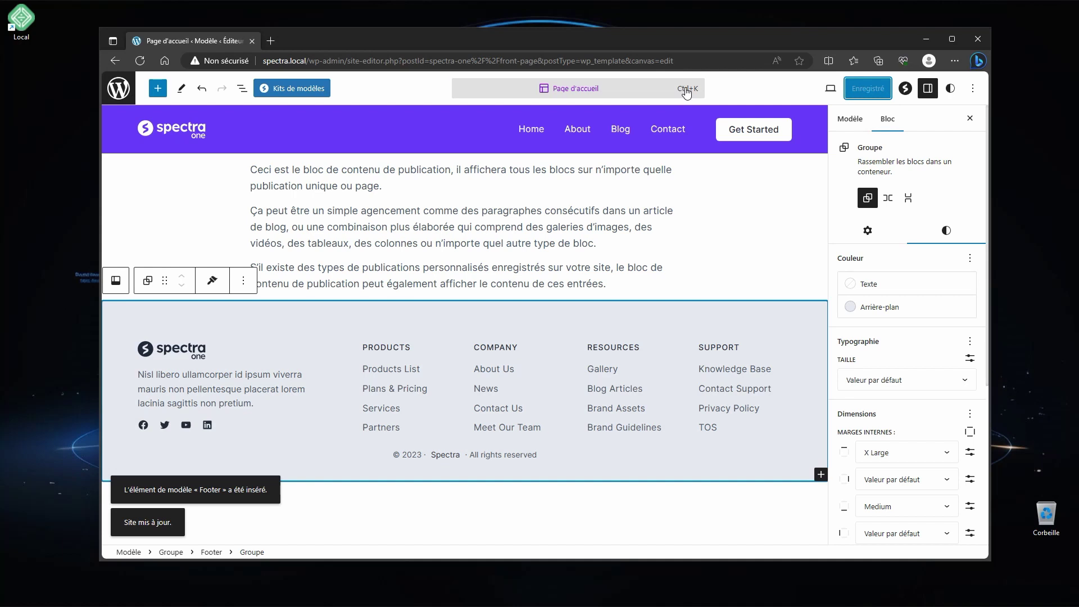
- Search the editor's command palette for "mentio" and close the palette without opening a page
left_click(686, 93)
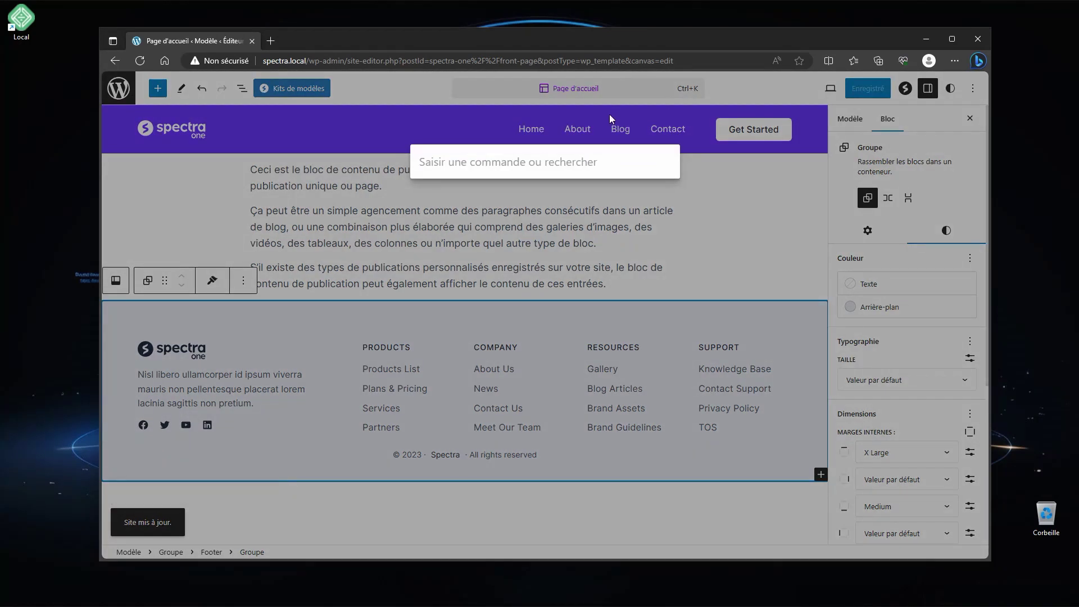
type("mentio")
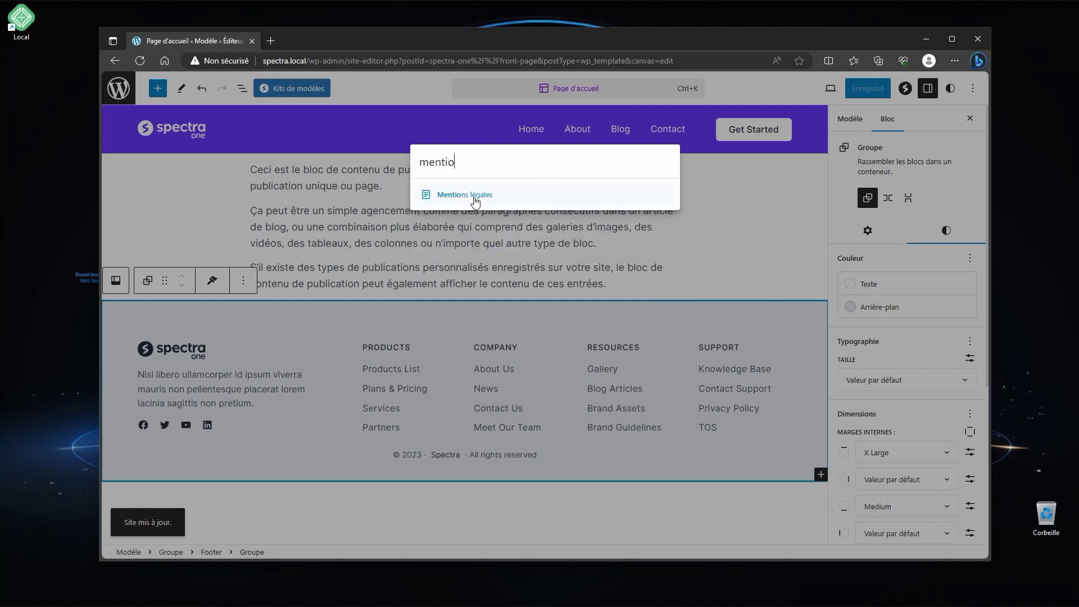
left_click(773, 102)
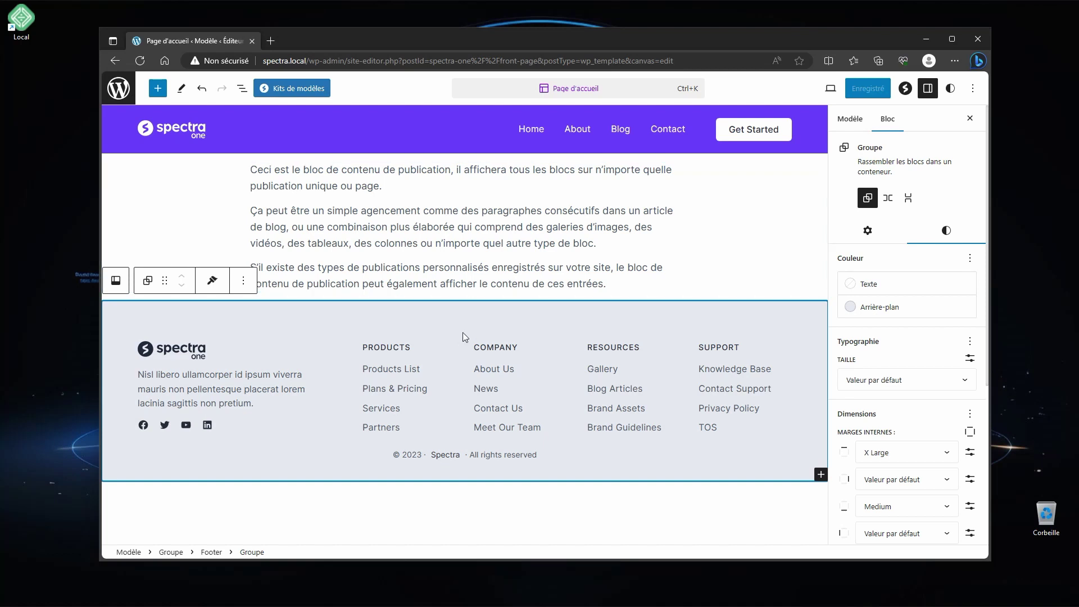
- Return to the Modèles list and review the template types offered for adding a new template
left_click(118, 88)
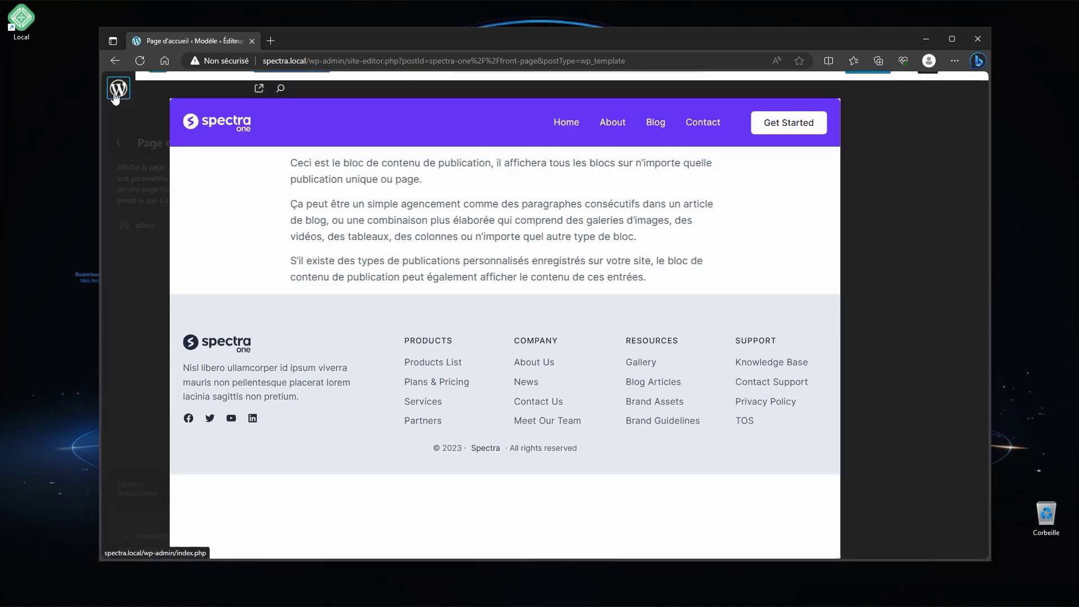
left_click(119, 143)
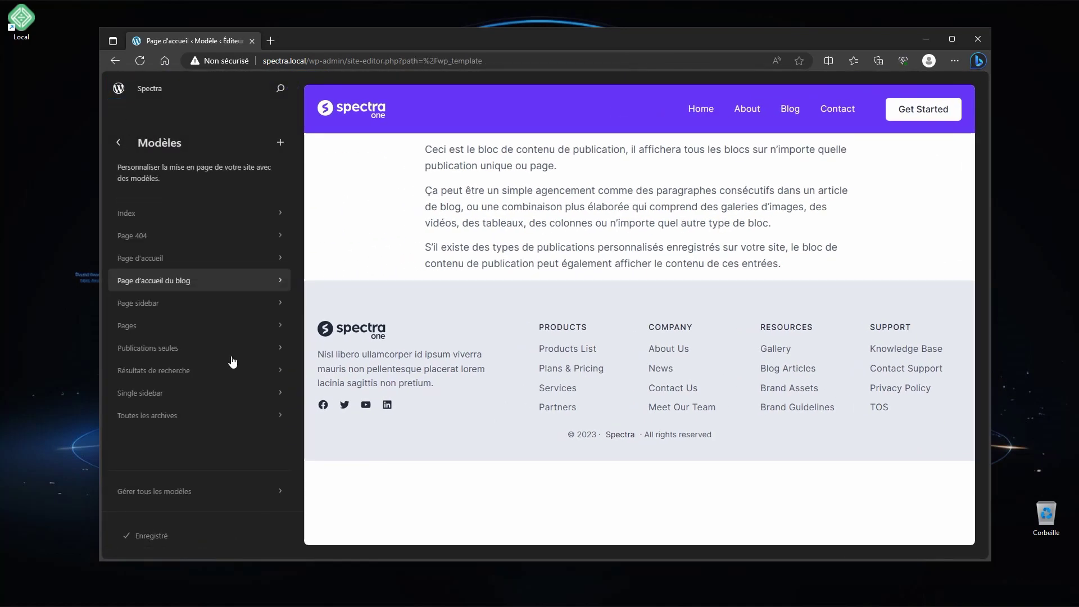
left_click(278, 142)
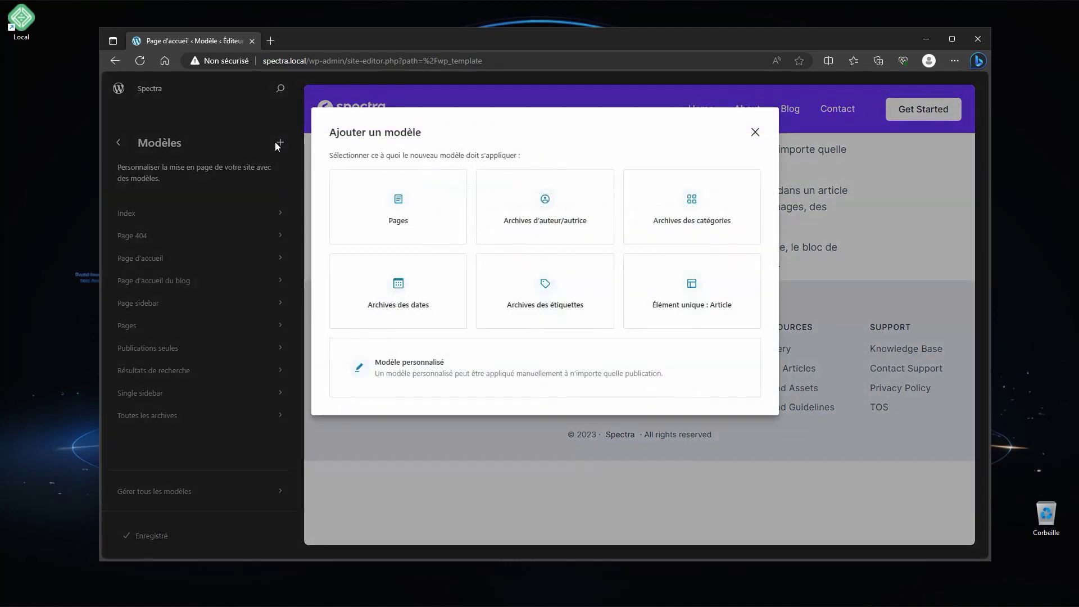
- Open the Page d'accueil du blog template in the editor and look over its content sections
left_click(167, 280)
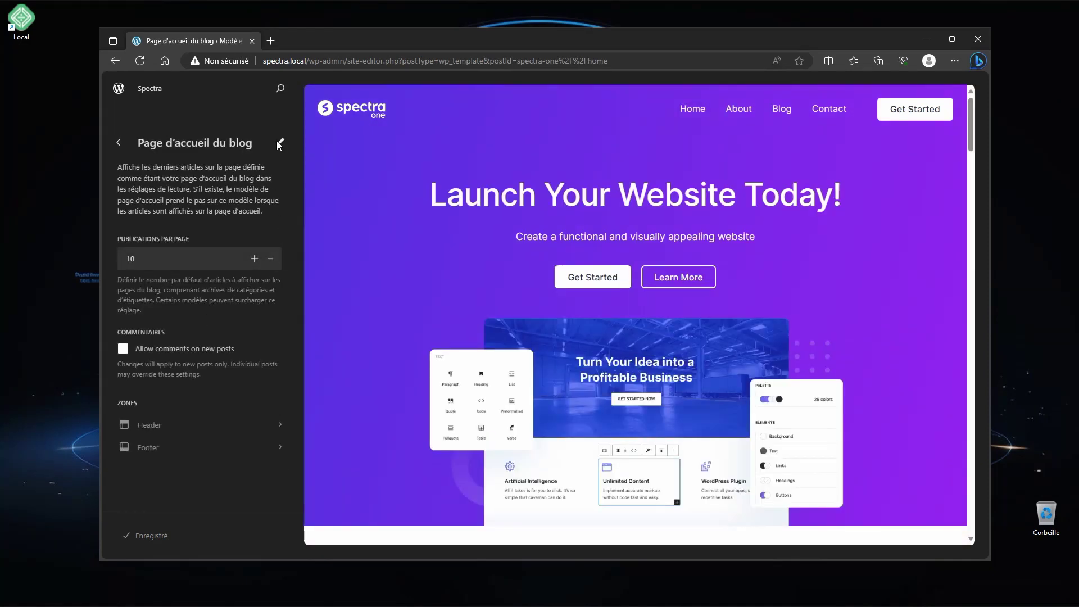
left_click(279, 144)
scroll(564, 424, "down", 5)
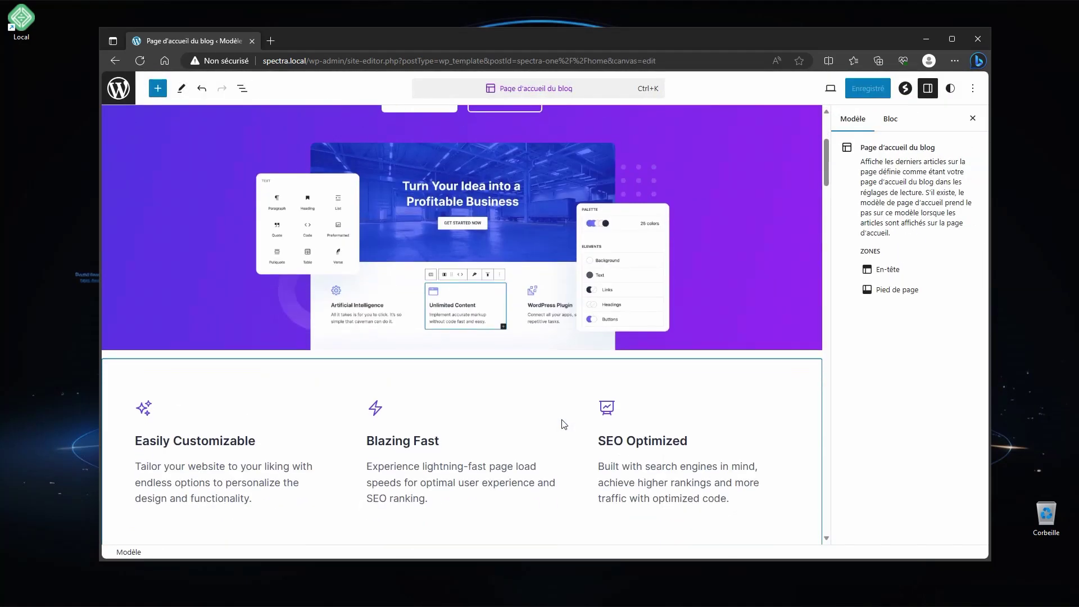
- Delete the six Groupe blocks between the hero section and the "Latest from the blog" section of the blog home template
left_click(242, 88)
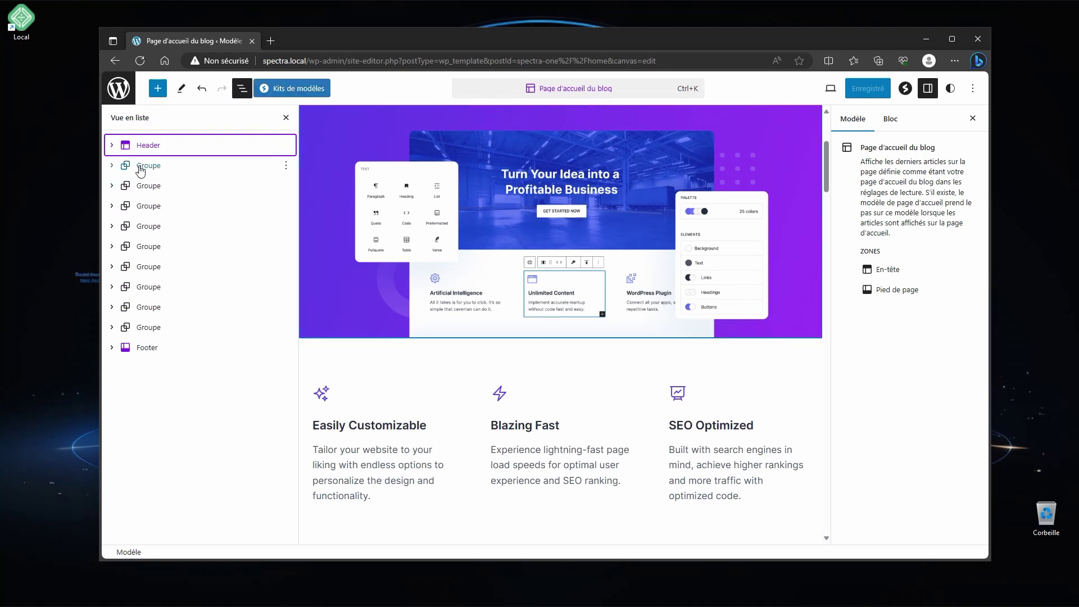
left_click(141, 170)
left_click(151, 191)
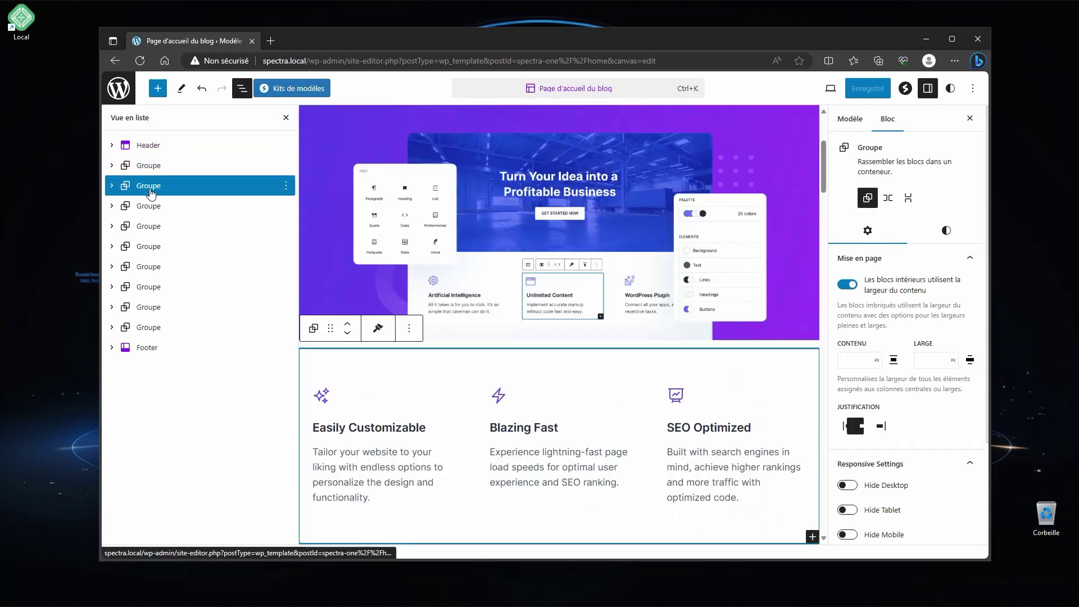
left_click(148, 286, "shift")
scroll(550, 322, "down", 10)
scroll(568, 318, "down", 15)
scroll(394, 286, "up", 2)
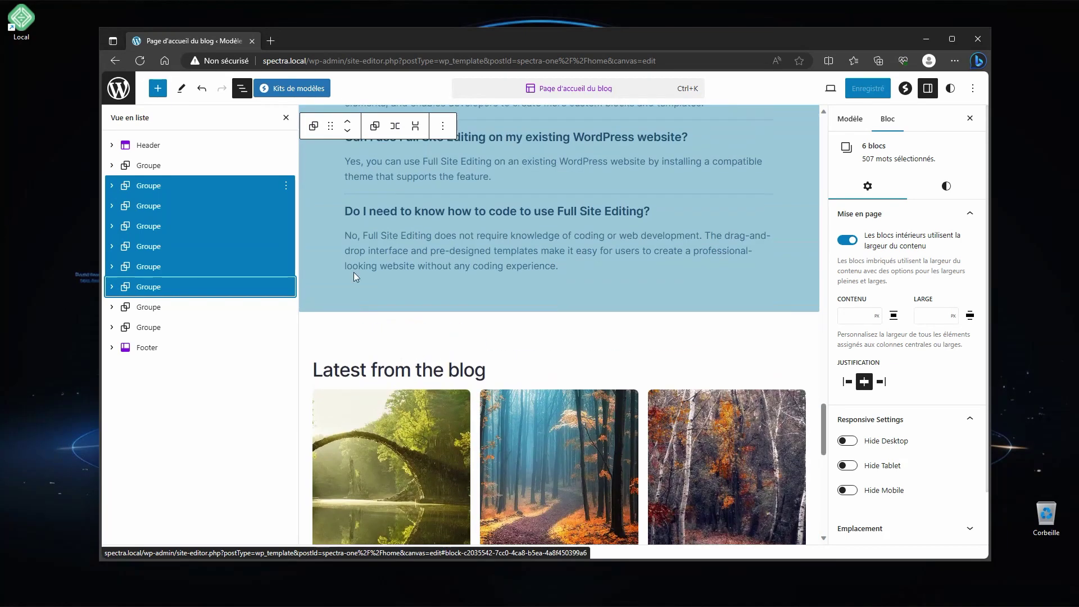
left_click(286, 185)
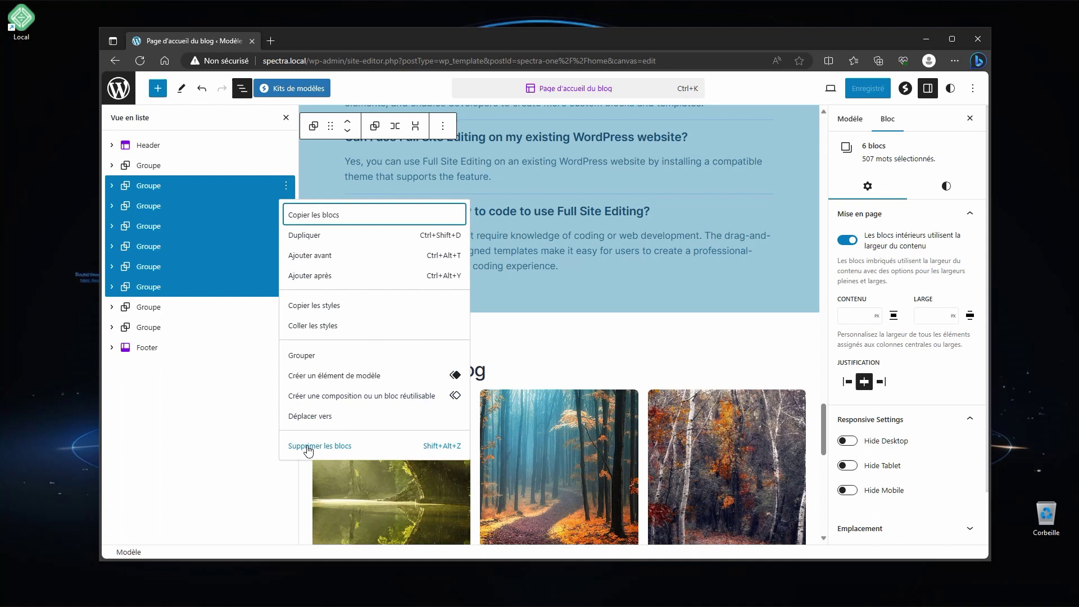
left_click(308, 445)
- Delete the "Build your own website" Groupe block above the footer
left_click(149, 208)
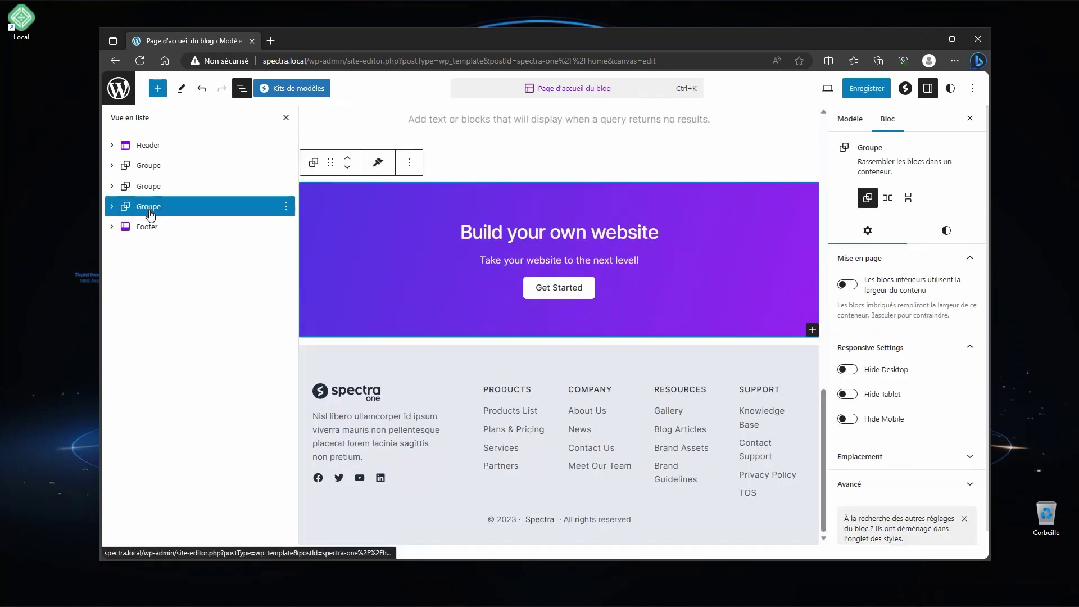
left_click(287, 207)
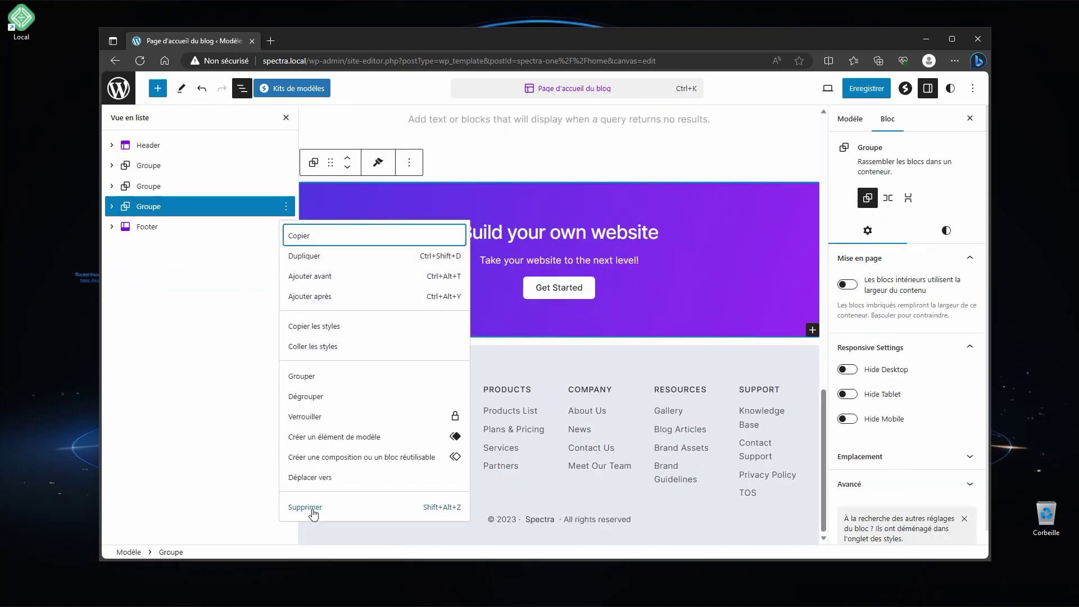
left_click(313, 507)
- Check the remaining hero, header and blog sections, and save the Page d'accueil du blog template
scroll(688, 361, "up", 10)
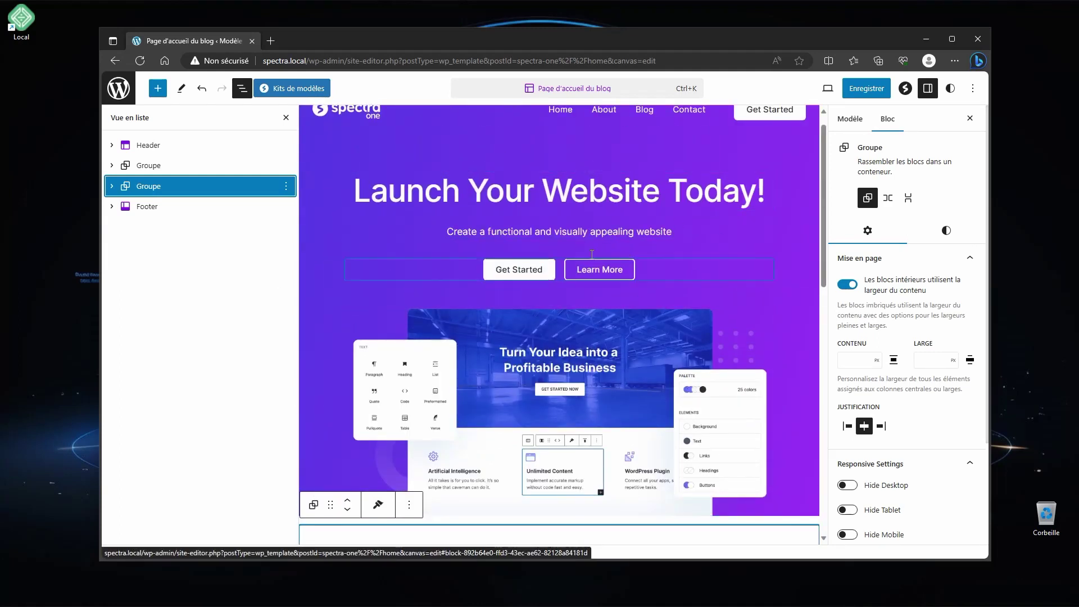
scroll(646, 308, "down", 10)
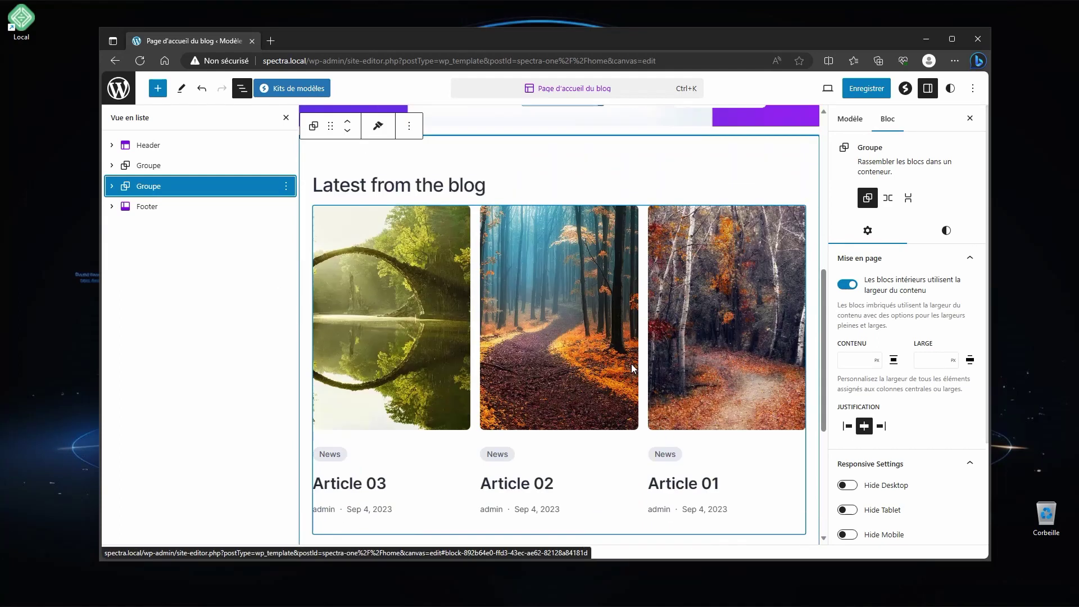
scroll(632, 368, "up", 5)
left_click(216, 147)
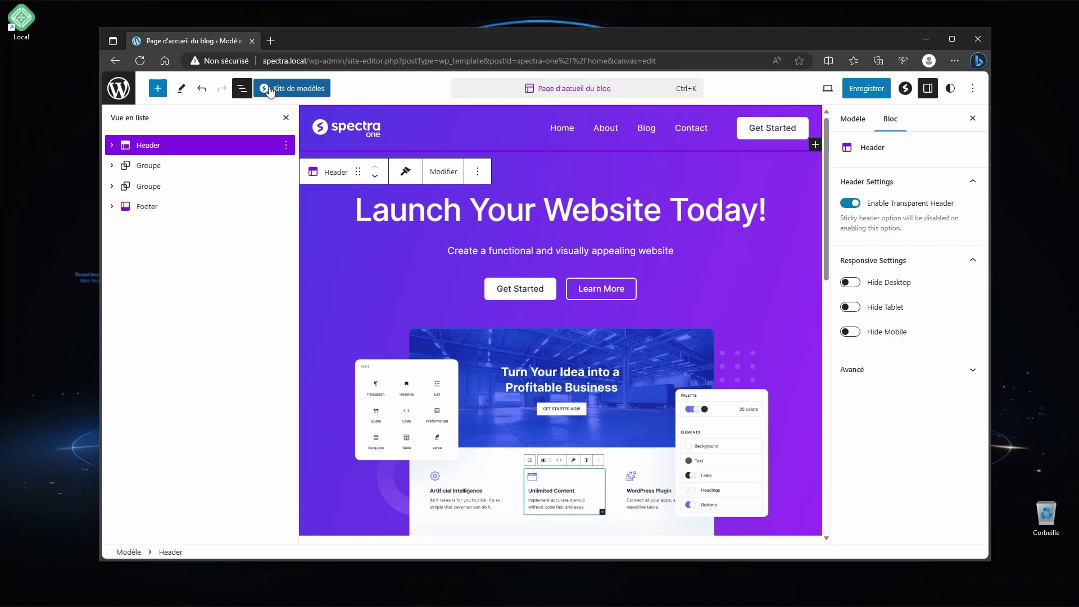
left_click(860, 91)
left_click(872, 88)
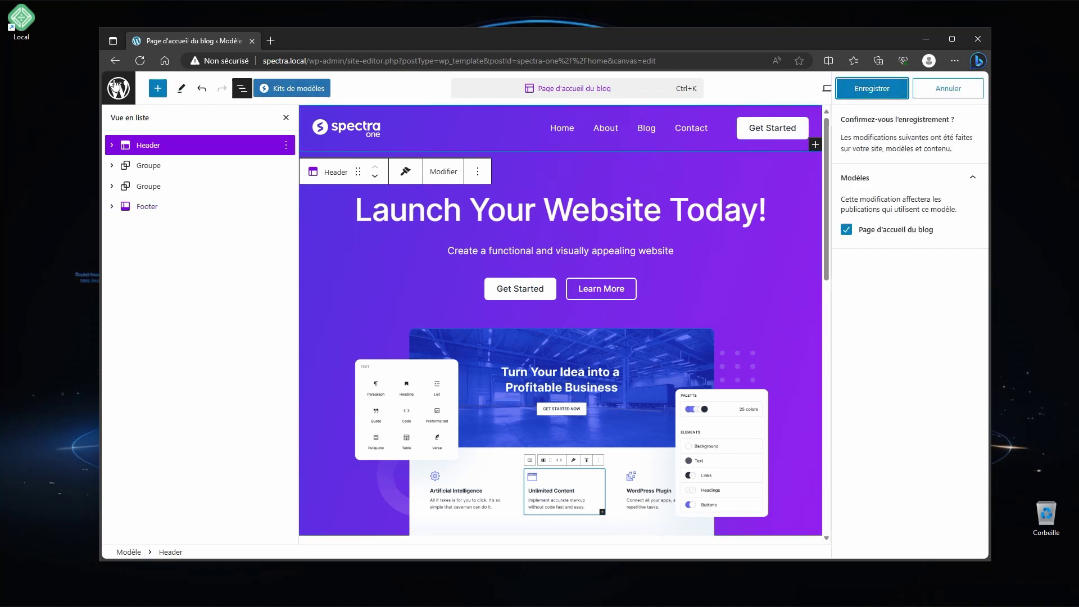
- Go back to the Modèles list, look over the options for adding a template, and close the dialog without choosing one
left_click(118, 88)
left_click(118, 144)
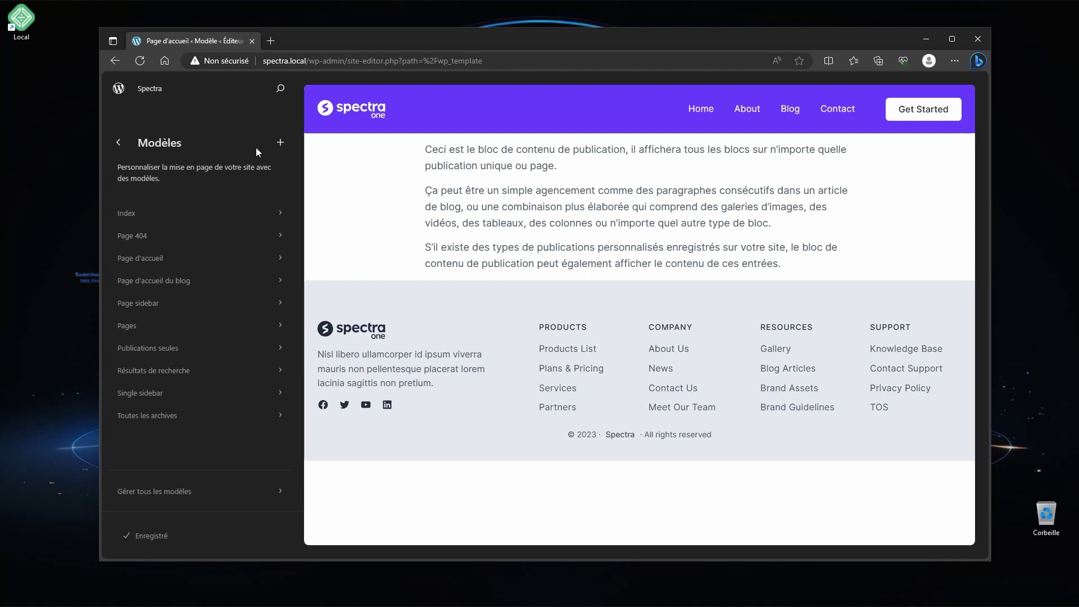
left_click(280, 143)
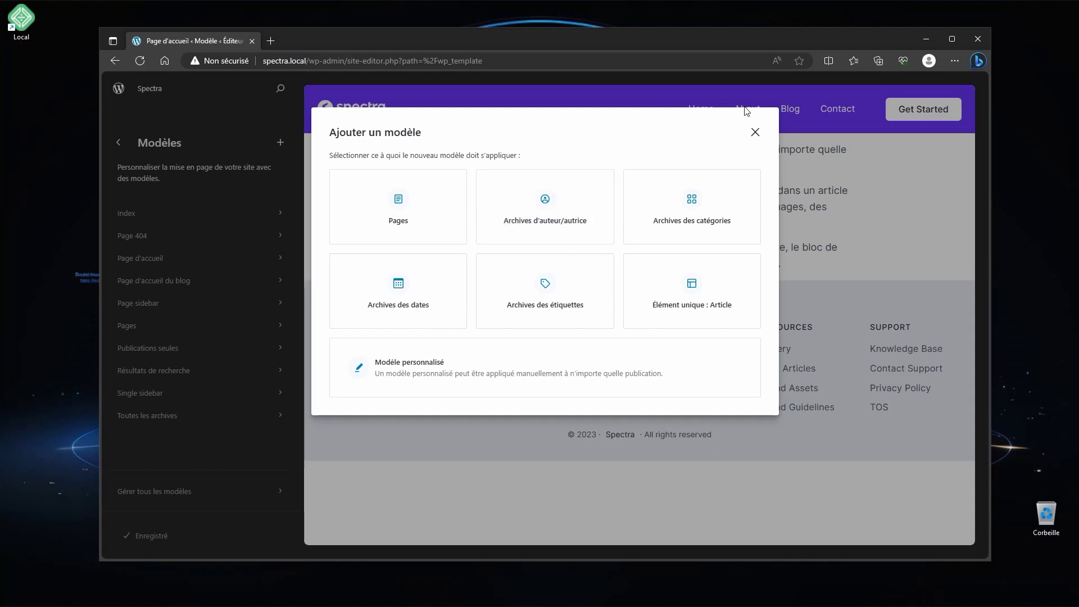
left_click(756, 135)
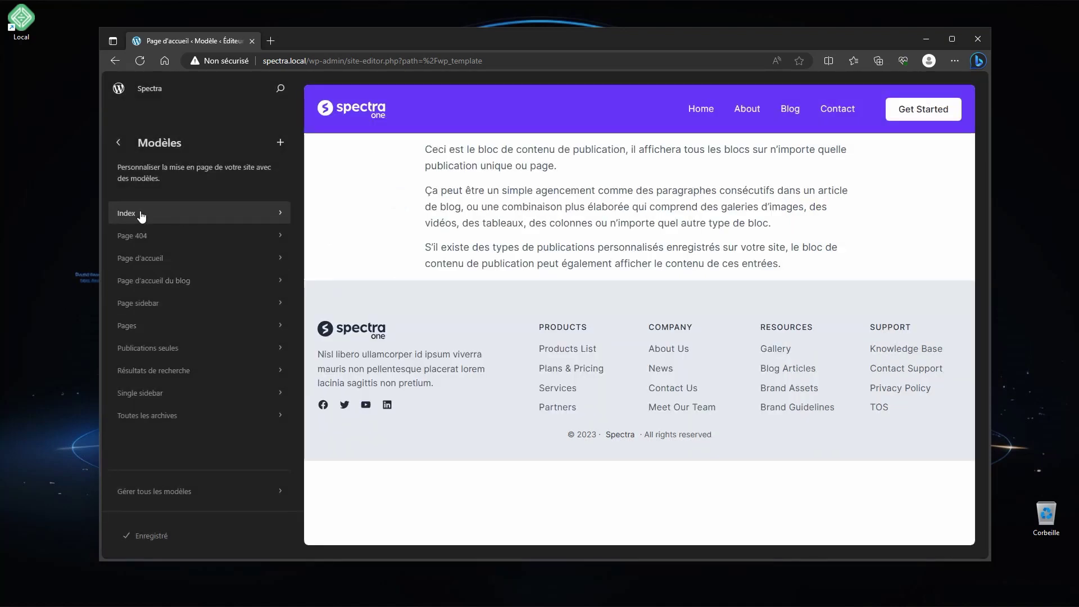
- Open the Pages template for editing and insert a Contenu de la publication block after the title's Groupe block
left_click(154, 327)
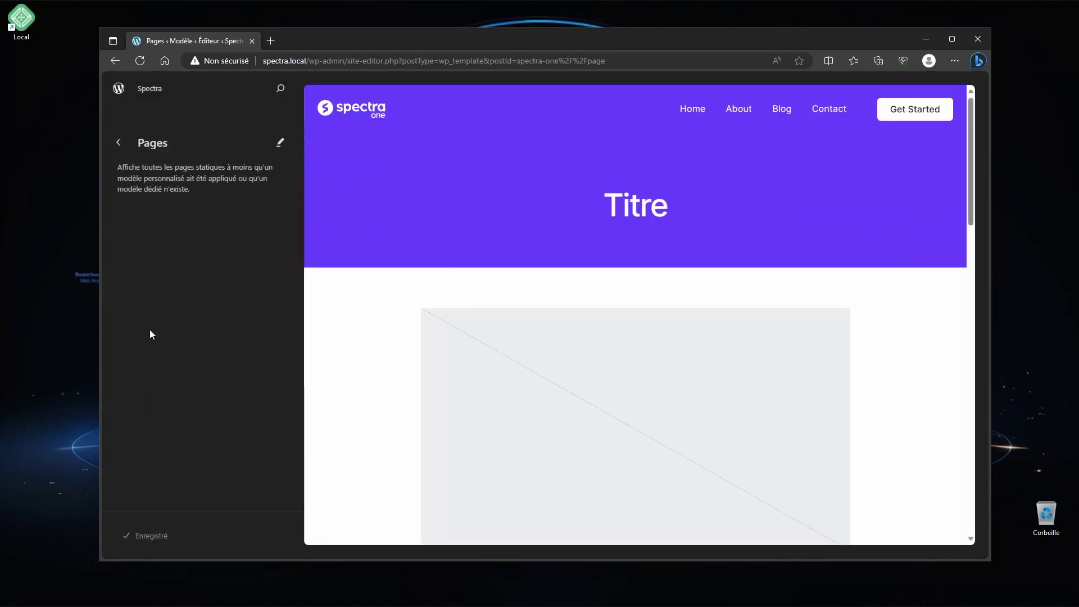
left_click(281, 145)
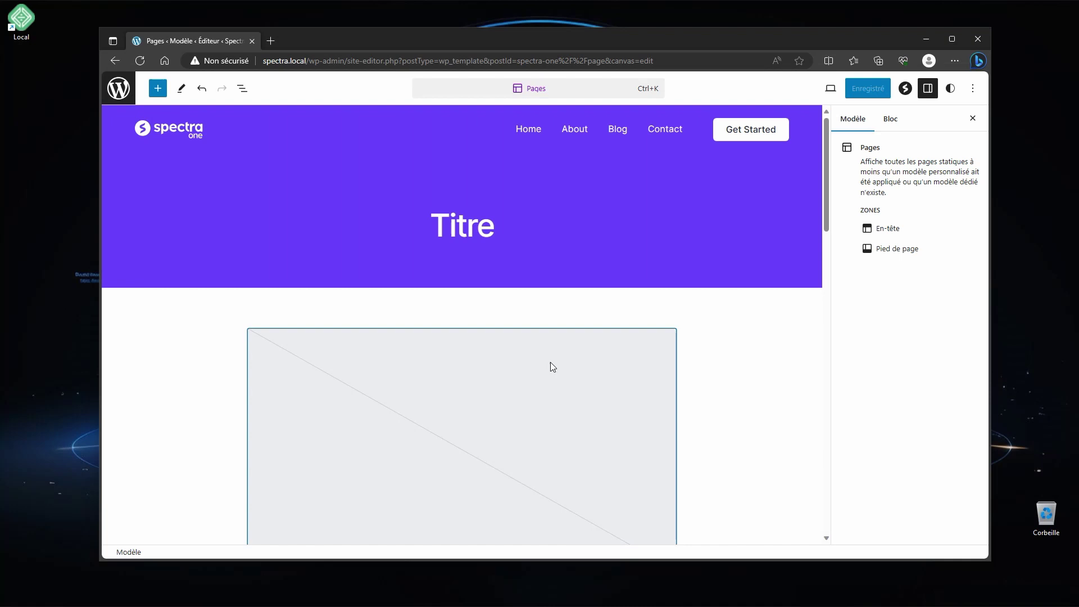
left_click(242, 88)
left_click(143, 166)
left_click(158, 89)
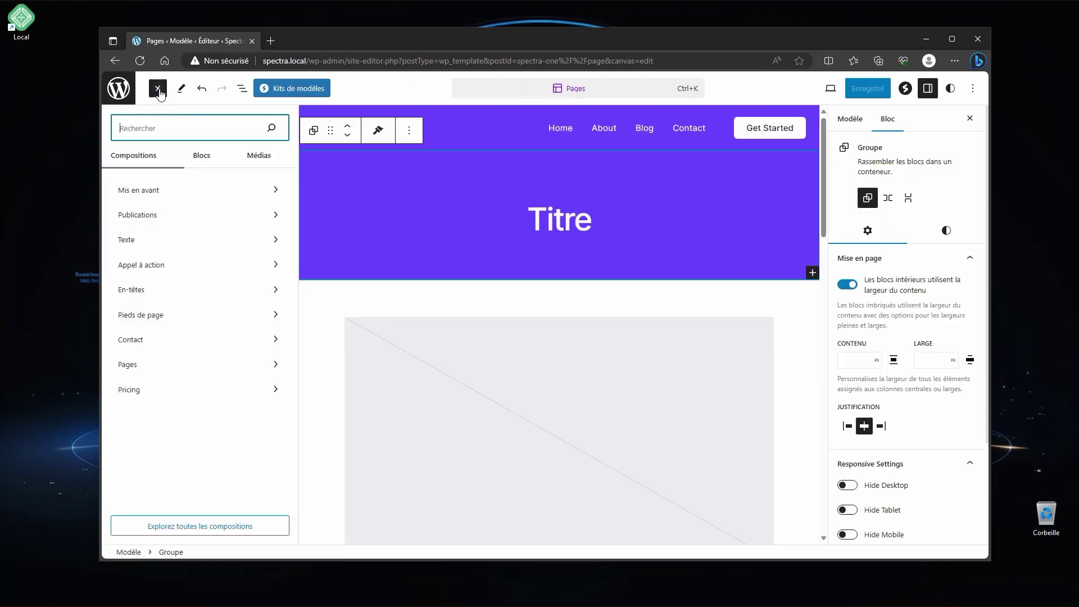
type("cont")
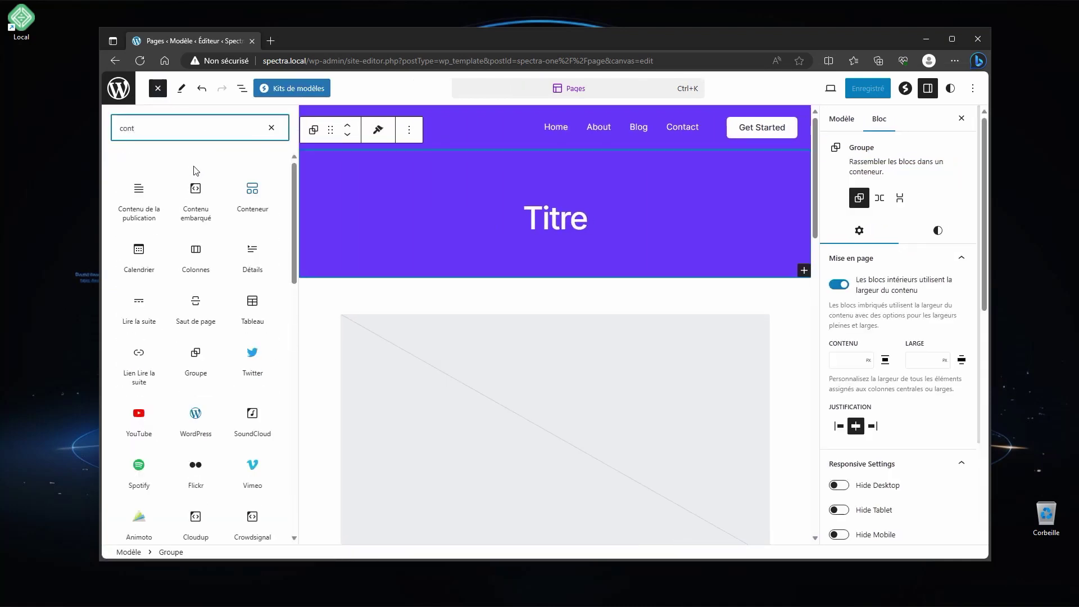
left_click(139, 198)
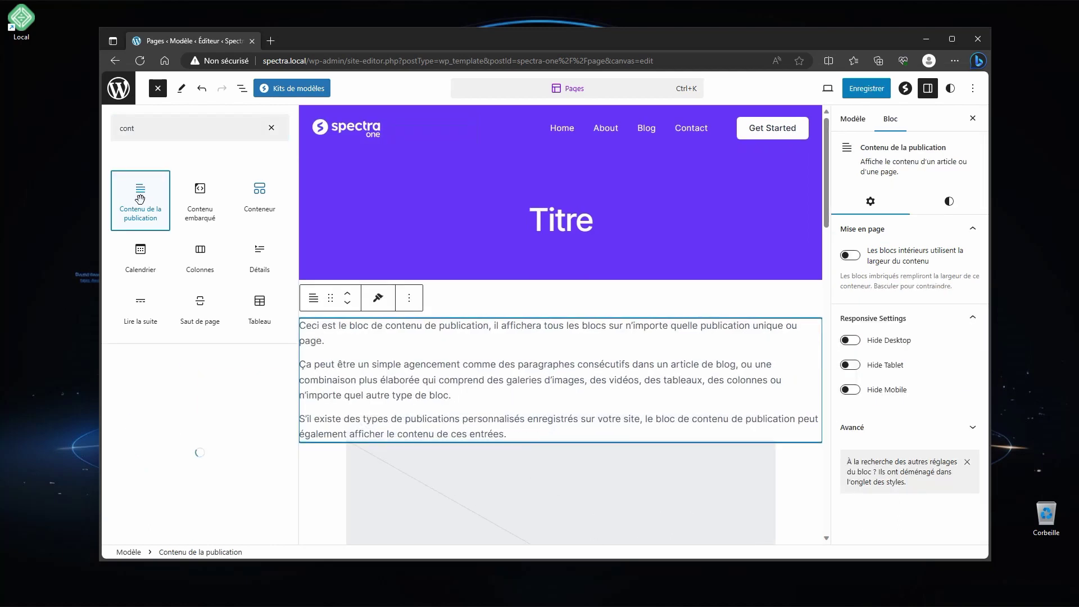
- Move the new Contenu de la publication block into the title's Groupe block and delete the Titre block from it
left_click(240, 88)
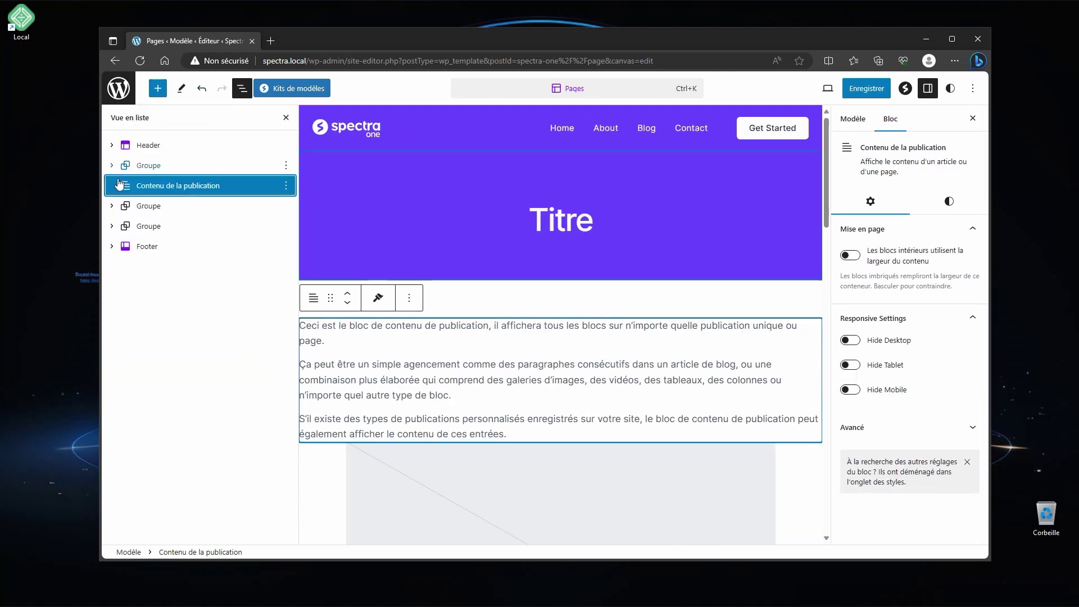
left_click_drag(126, 205, 161, 189)
left_click(157, 205)
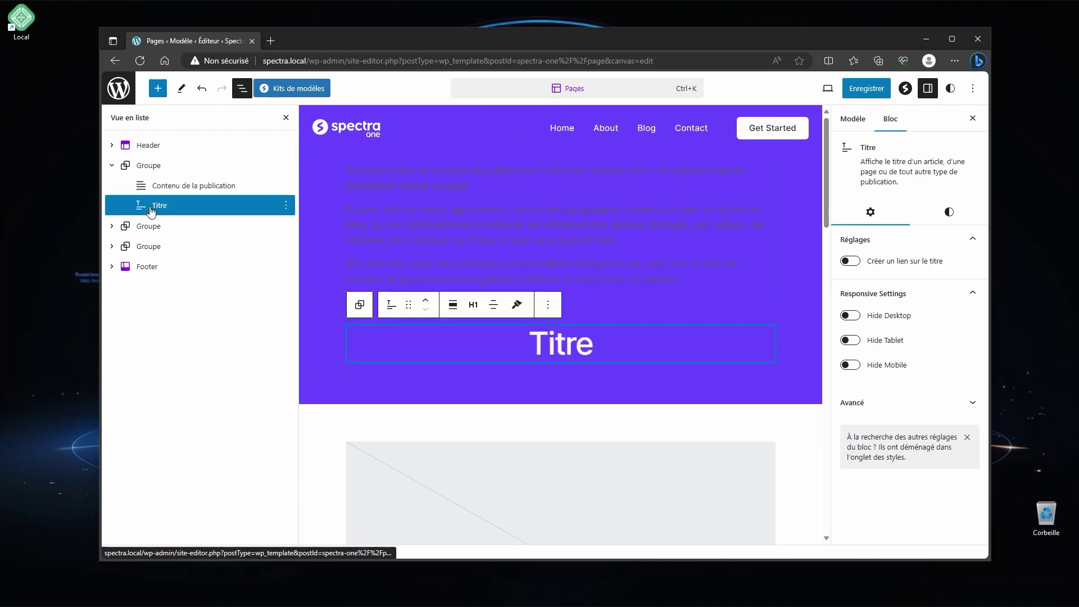
key("Delete")
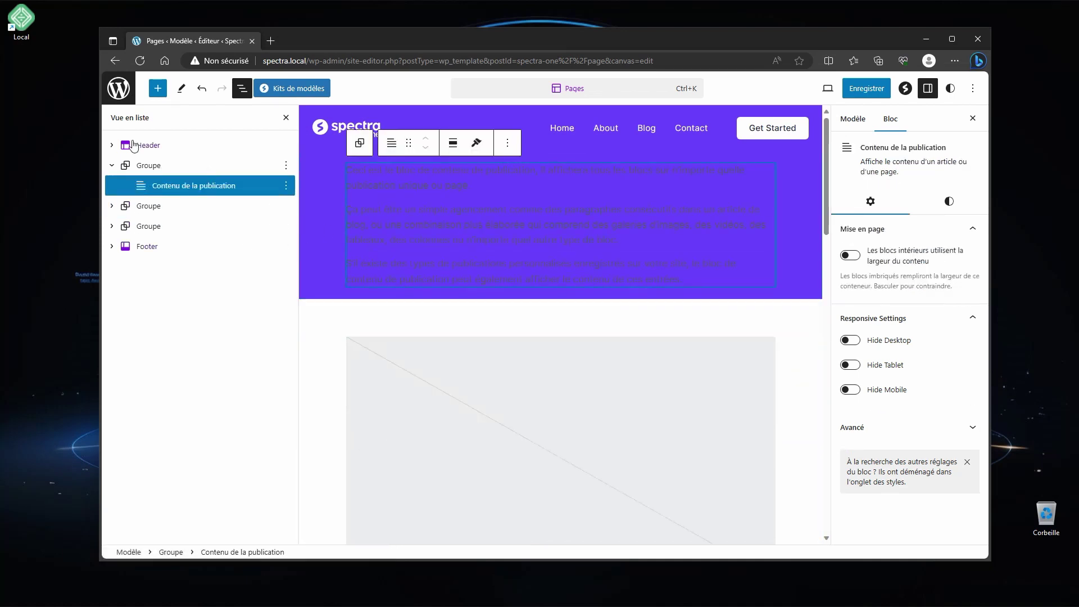
- Delete the two Groupe blocks above the footer that hold the original post content and the comments
left_click(135, 207)
key("Delete")
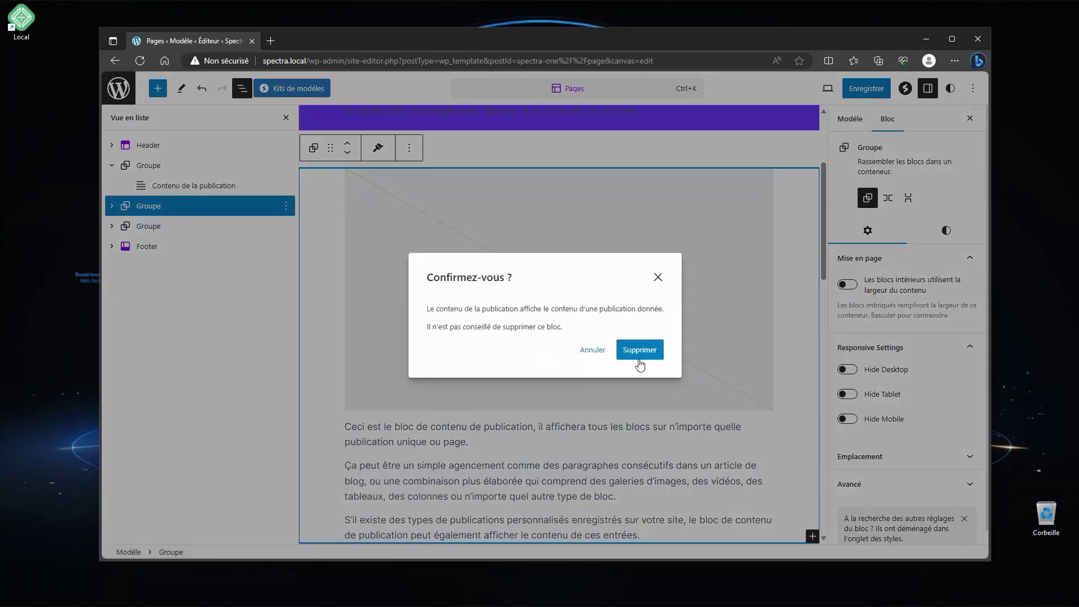
key("Return")
left_click(169, 207)
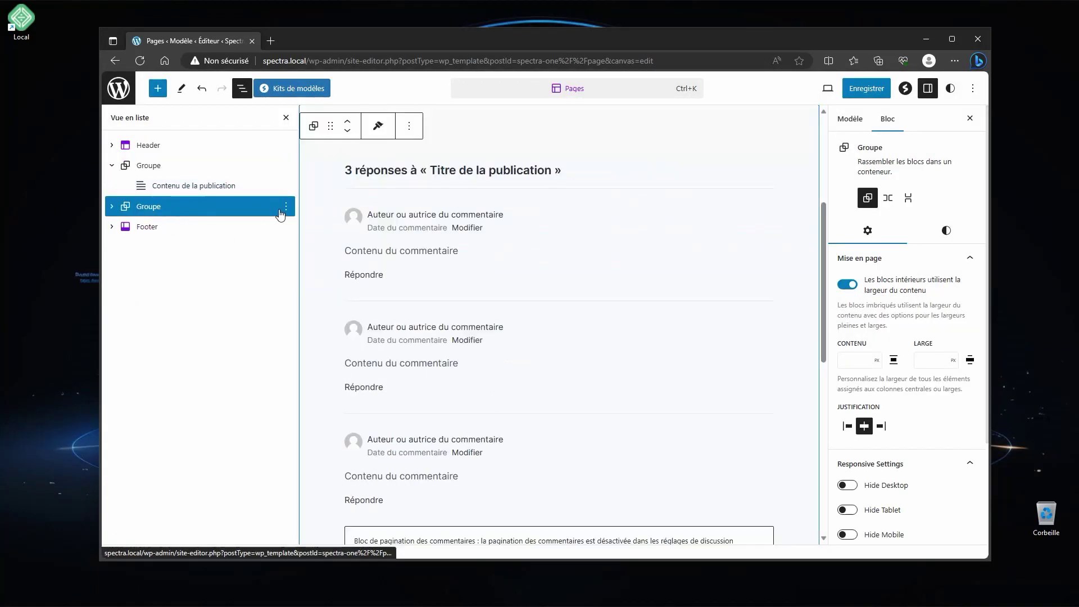
left_click(286, 206)
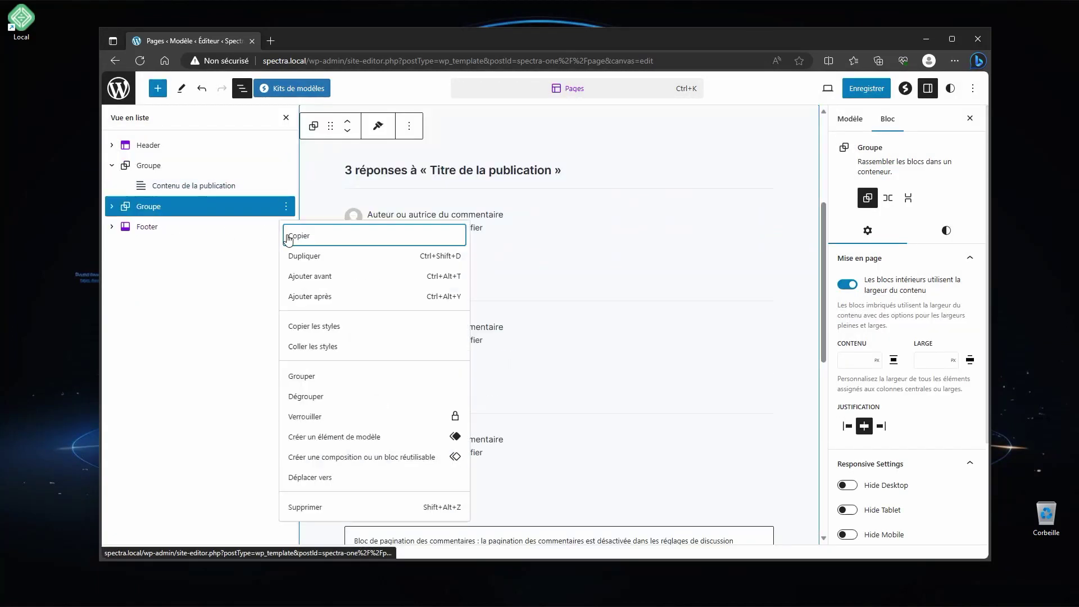
left_click(303, 508)
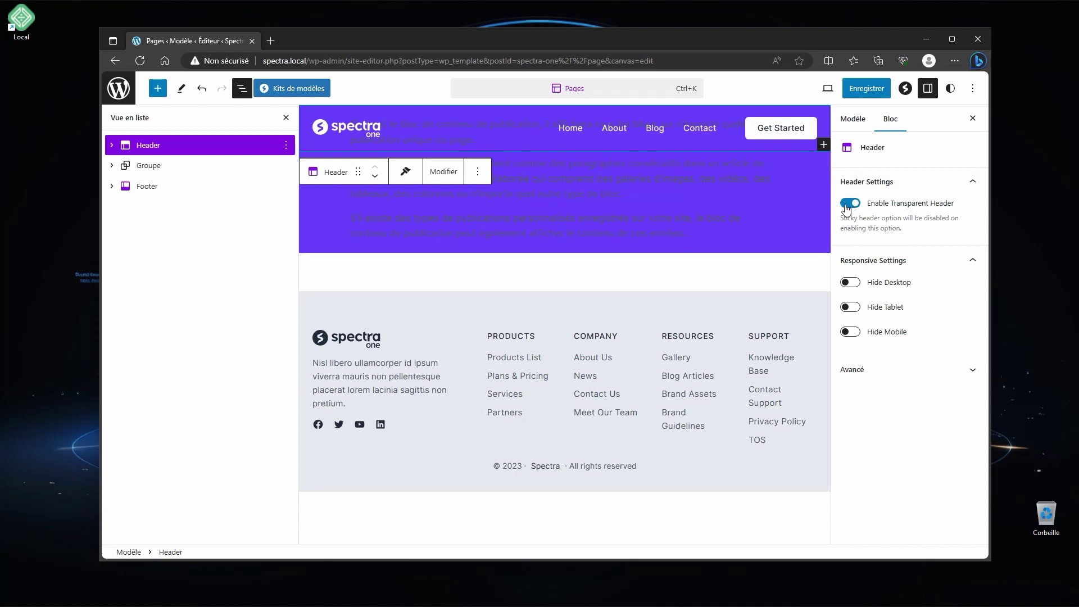
- Turn off the transparent header for the Header block and save the Pages template
left_click(847, 204)
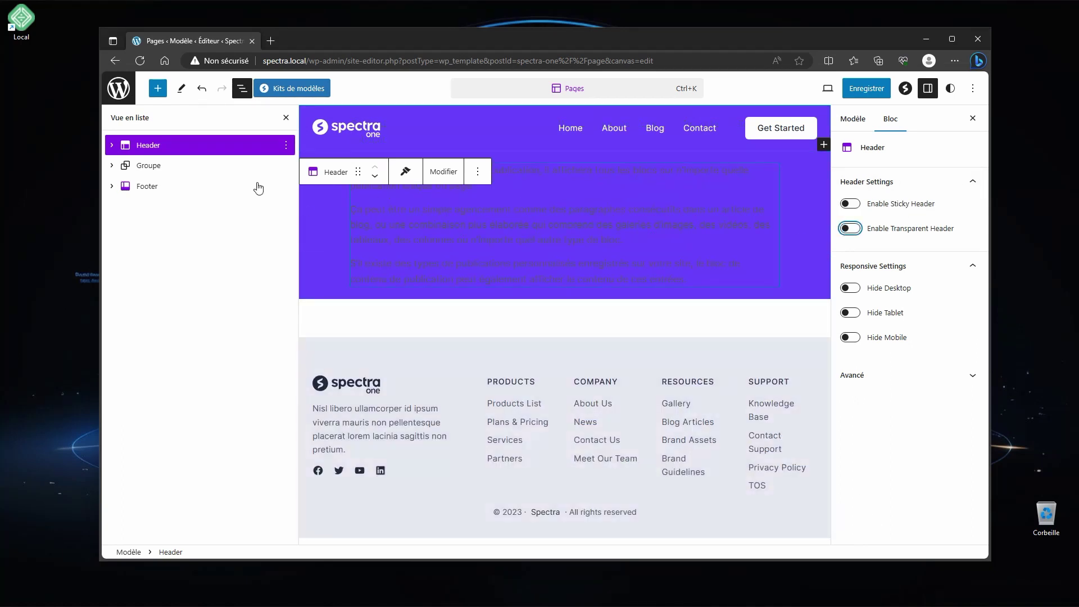
left_click(866, 88)
left_click(870, 88)
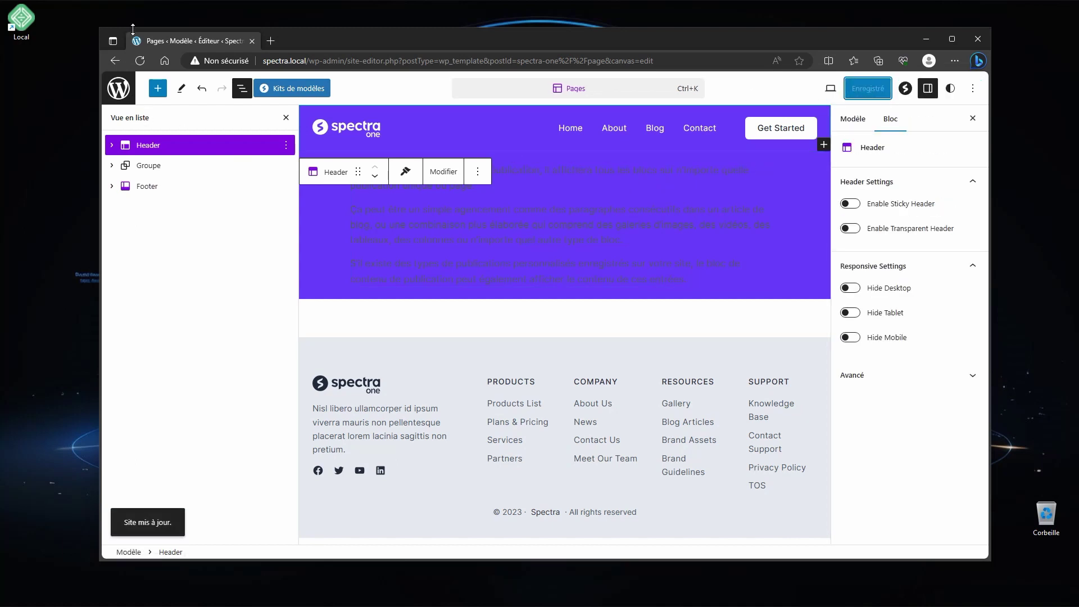
- Leave the Pages template and open the Header template part from the En-tête category of Compositions for editing
left_click(119, 88)
left_click(123, 146)
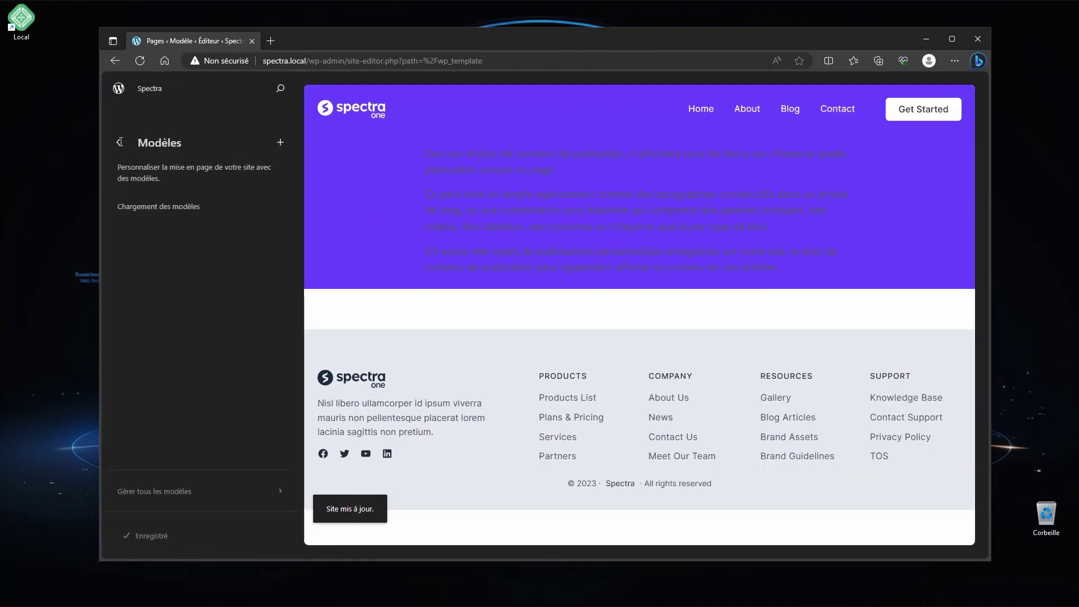
left_click(118, 143)
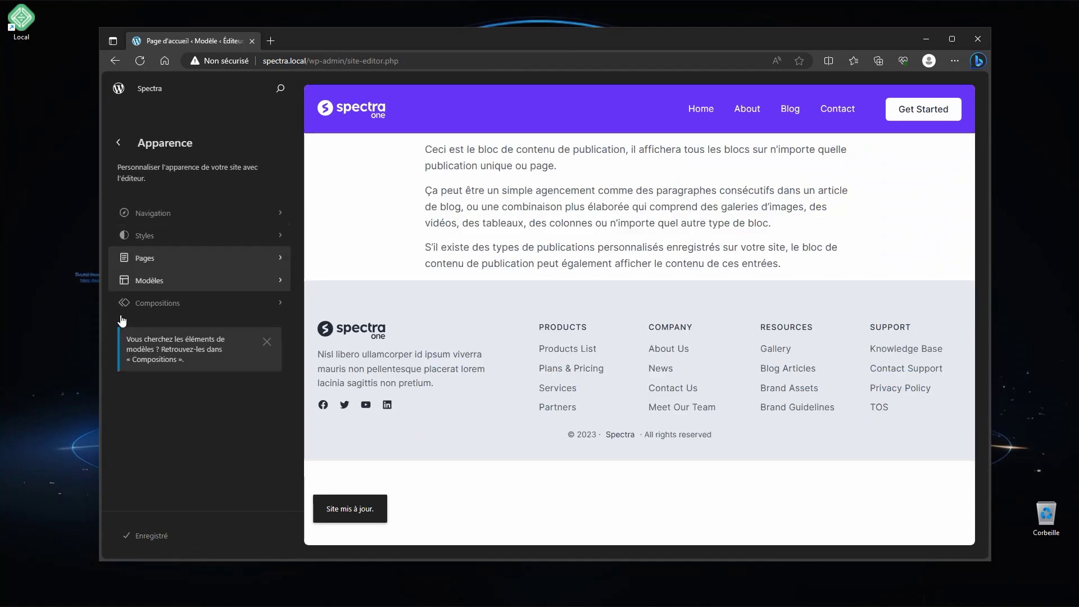
left_click(160, 303)
scroll(185, 444, "down", 2)
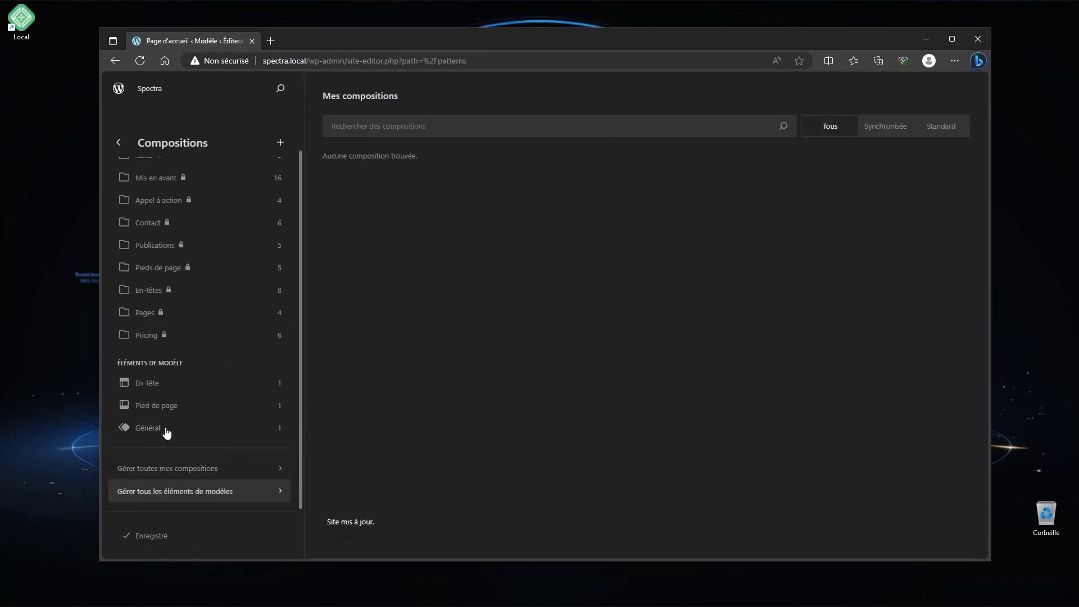
left_click(155, 387)
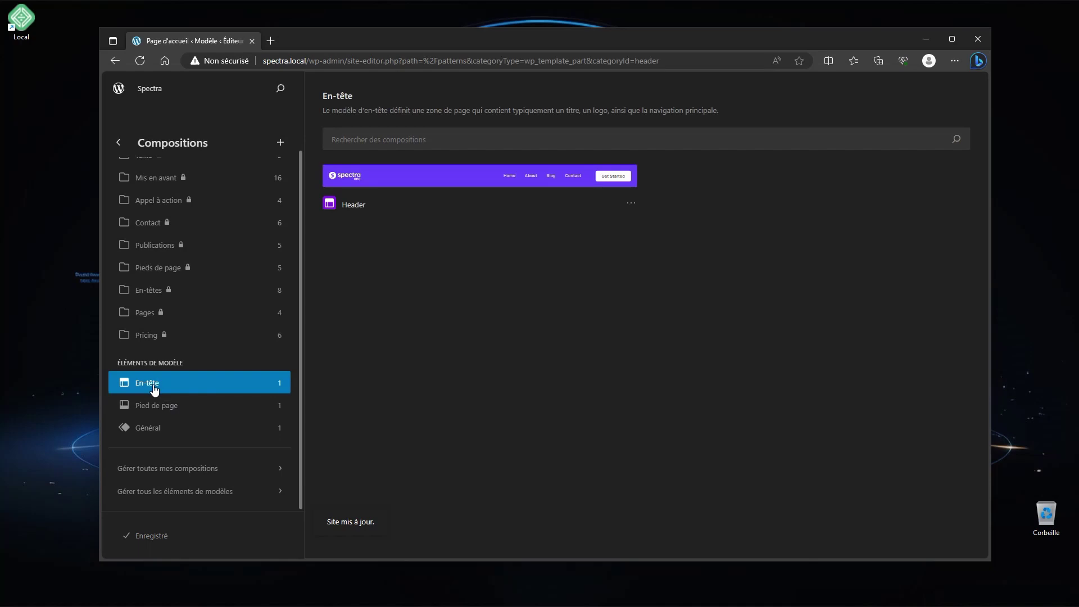
left_click(479, 179)
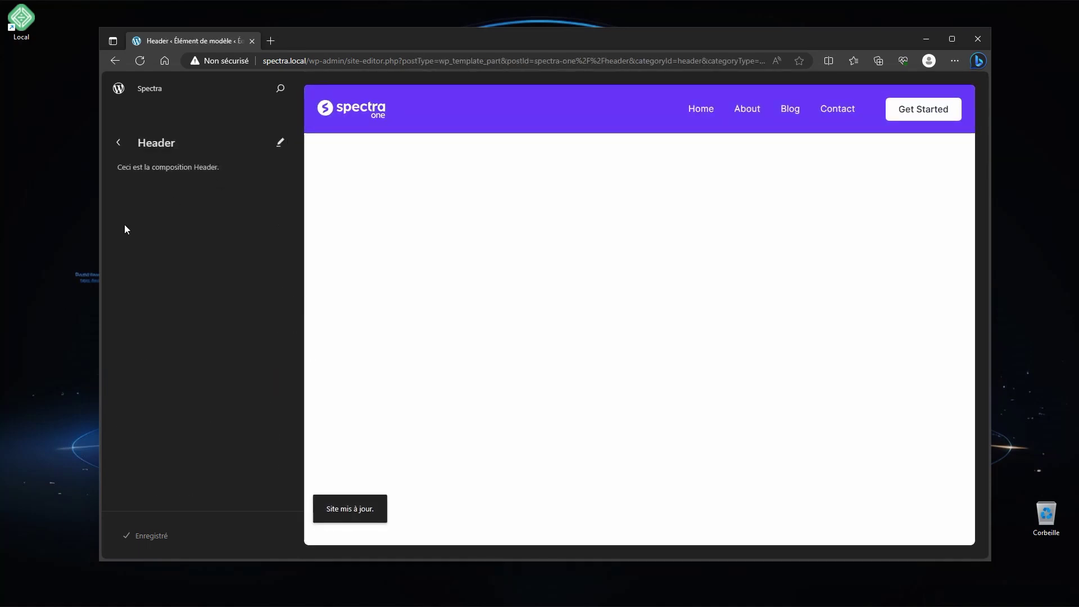
left_click(281, 147)
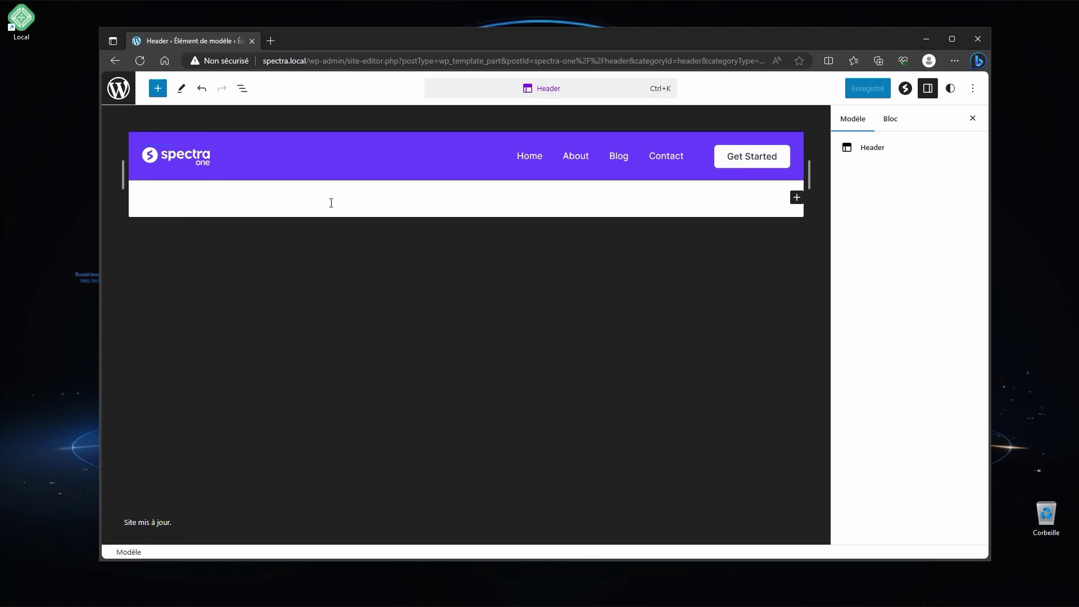
- Delete the Boutons block containing Get Started from the Header's inner Rangée block
left_click(243, 88)
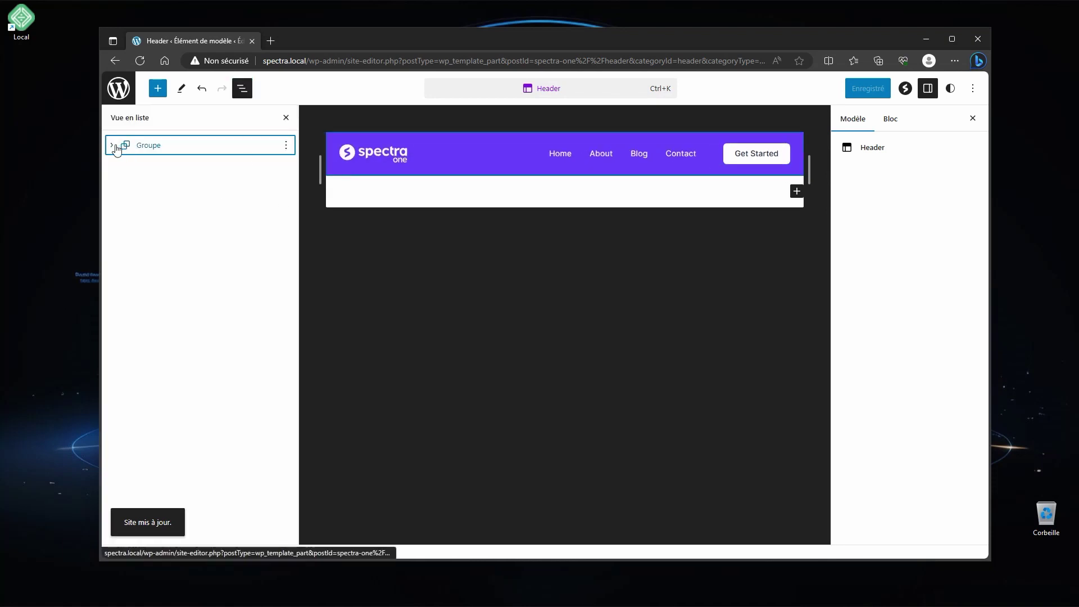
left_click(125, 166)
left_click(141, 206)
left_click(181, 247)
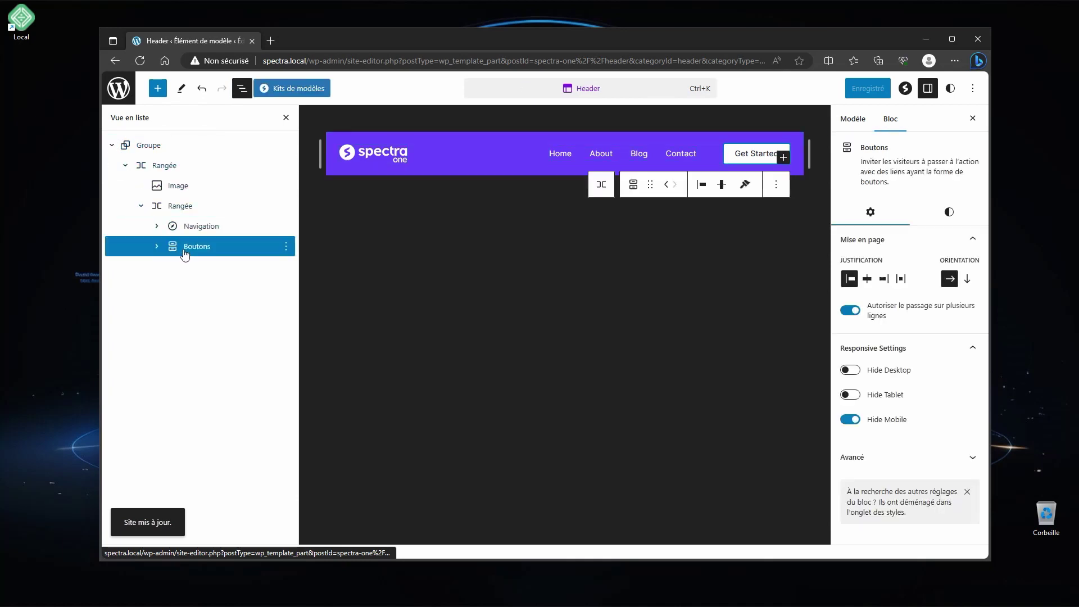
- Delete the Home, About, Blog and Contact links from the Navigation block and save the Header
left_click(163, 226)
left_click(157, 226)
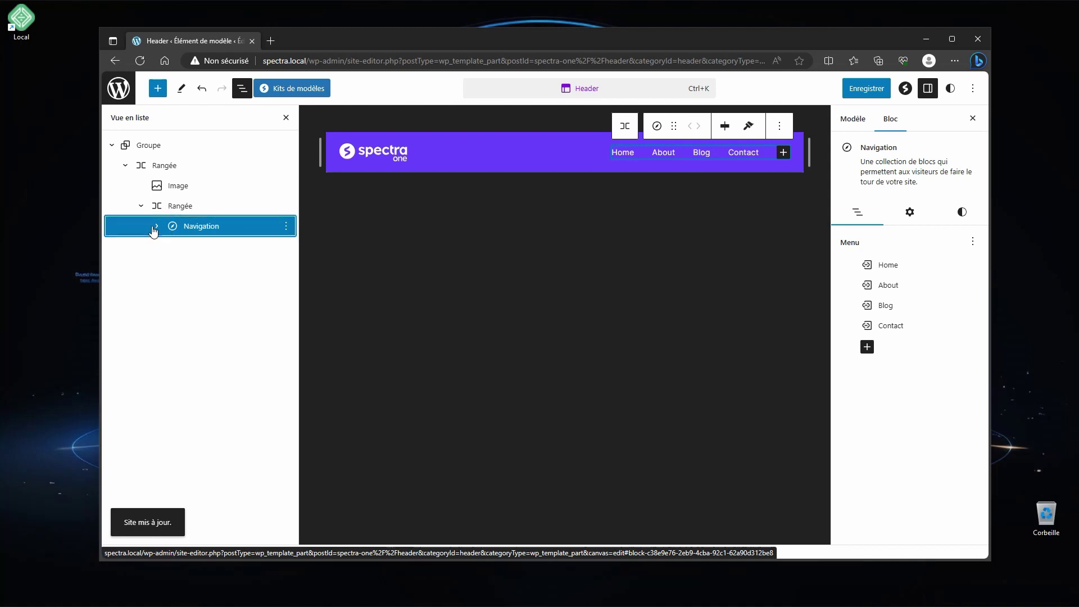
left_click(211, 248)
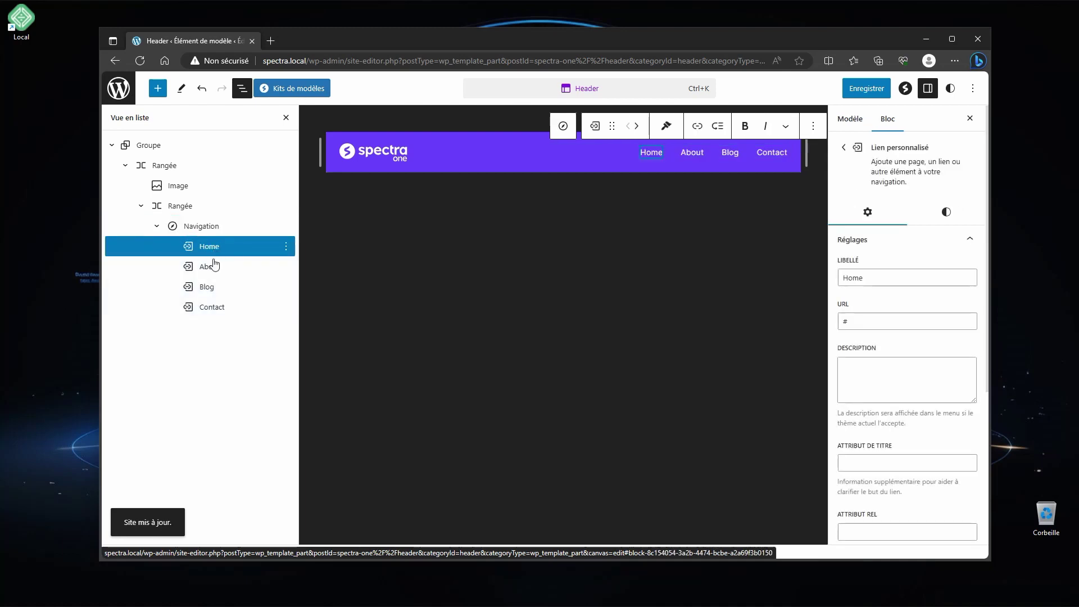
left_click(212, 313, "shift")
key("Delete")
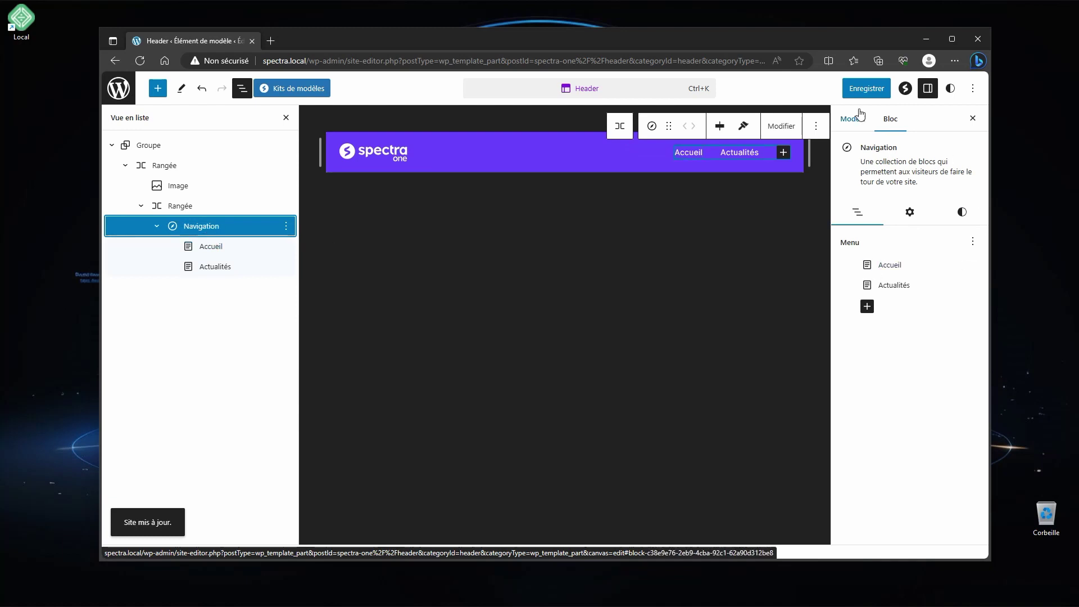
left_click(865, 88)
left_click(872, 88)
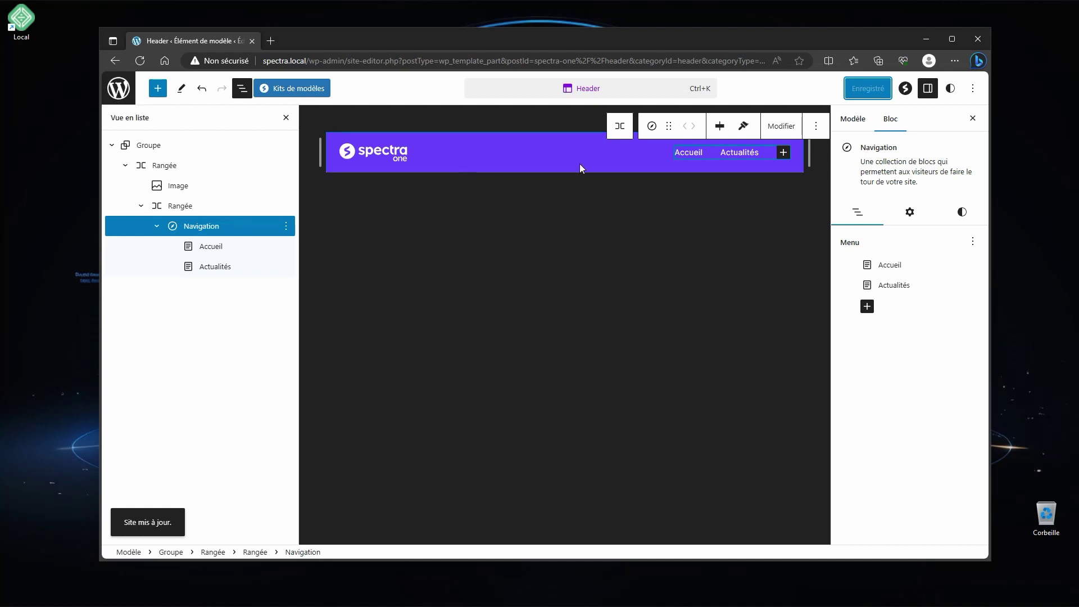
- Leave the Header template part and look through the Pricing, Pages and En-têtes categories of Compositions
left_click(108, 100)
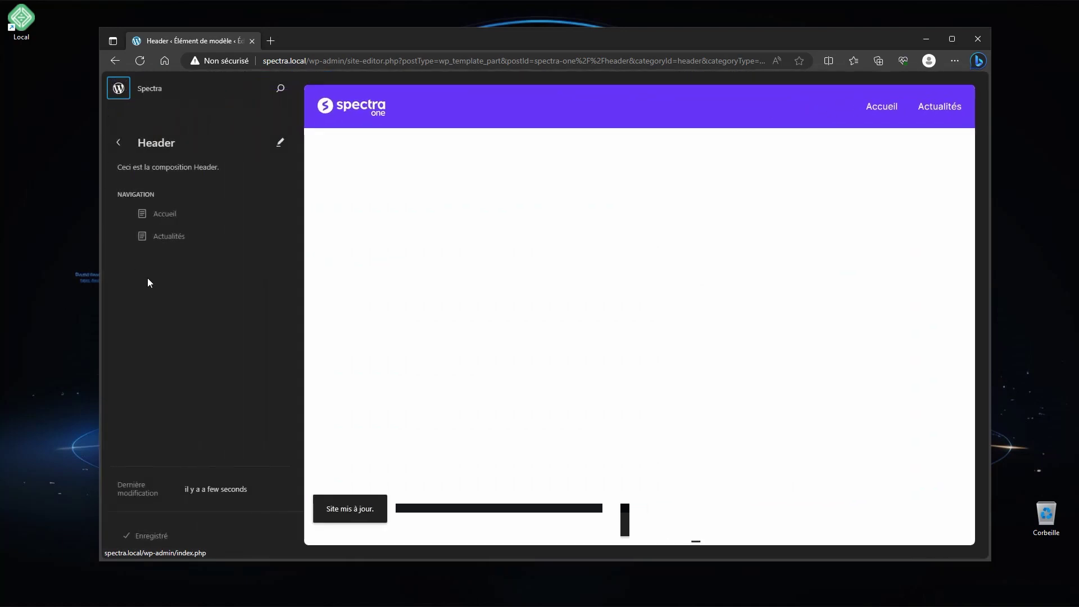
left_click(121, 145)
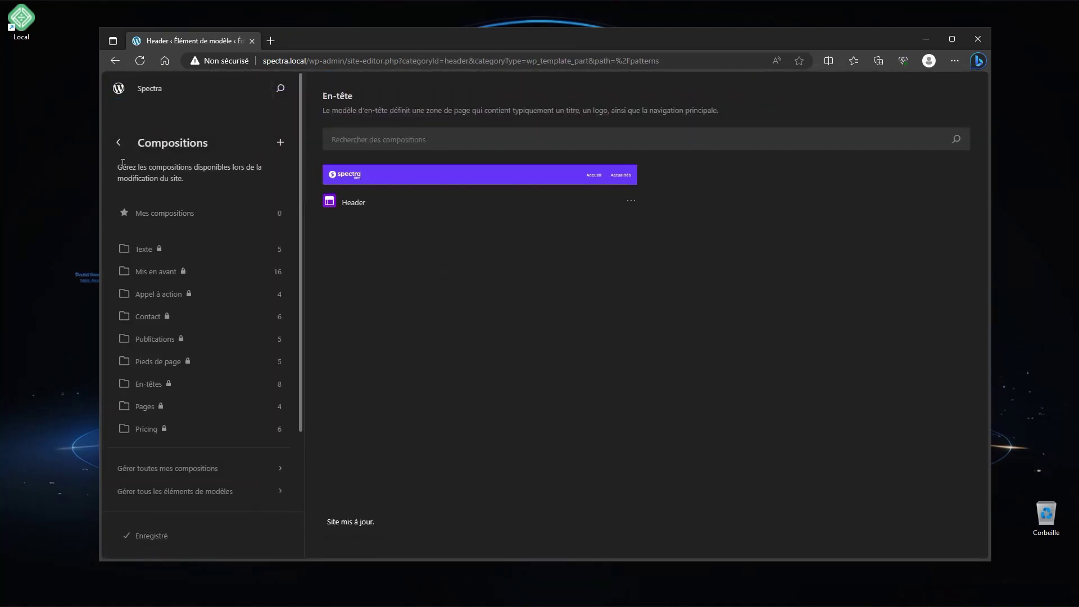
scroll(169, 281, "down", 2)
scroll(173, 306, "up", 1)
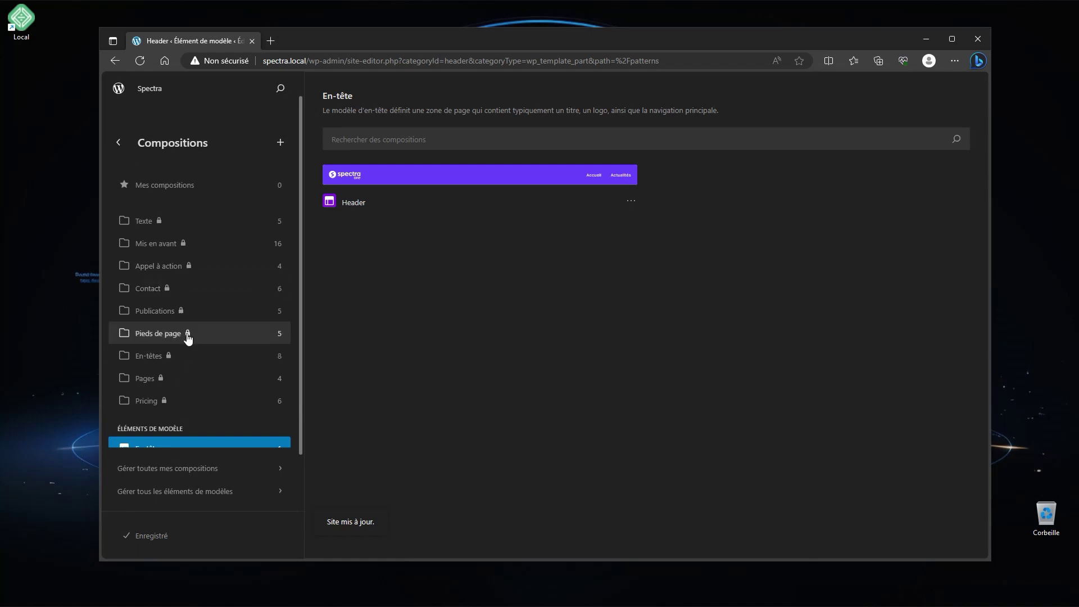
scroll(189, 360, "down", 1)
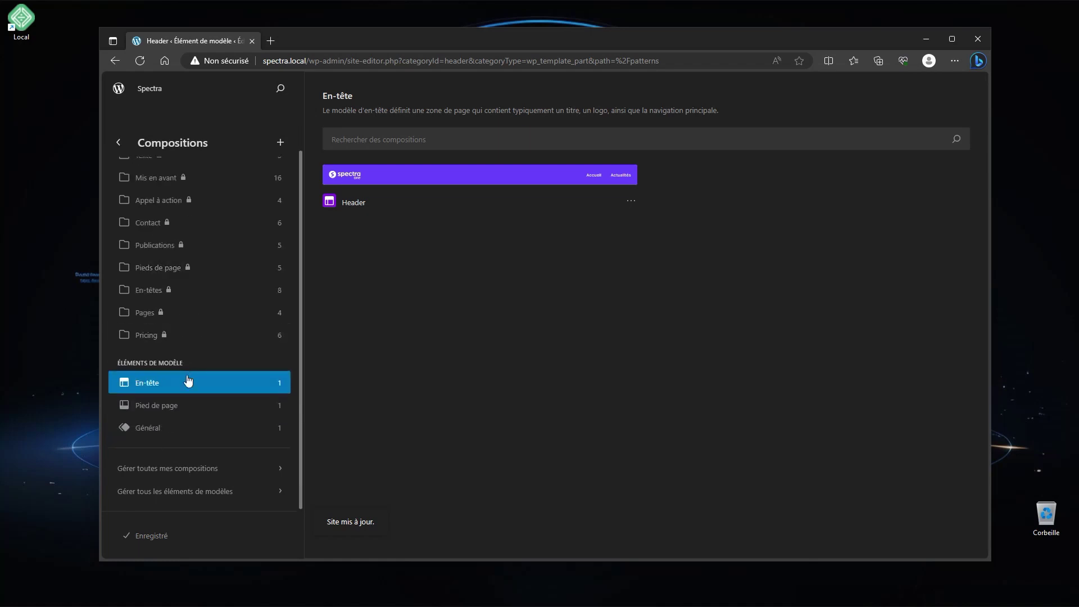
left_click(154, 342)
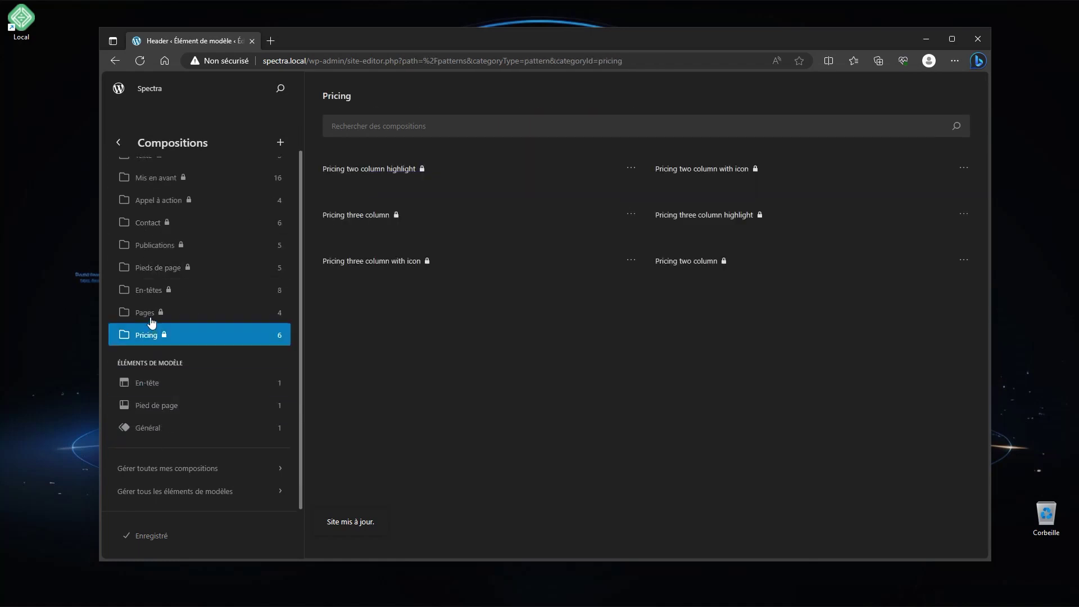
left_click(151, 320)
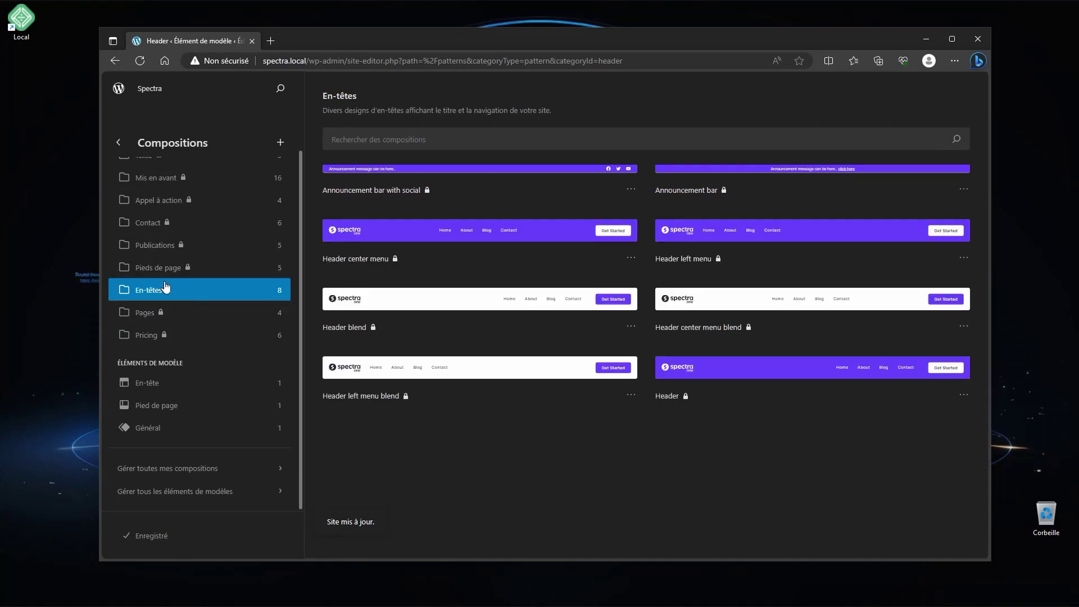
- Return to Modèles and open the Index template for editing
left_click(118, 143)
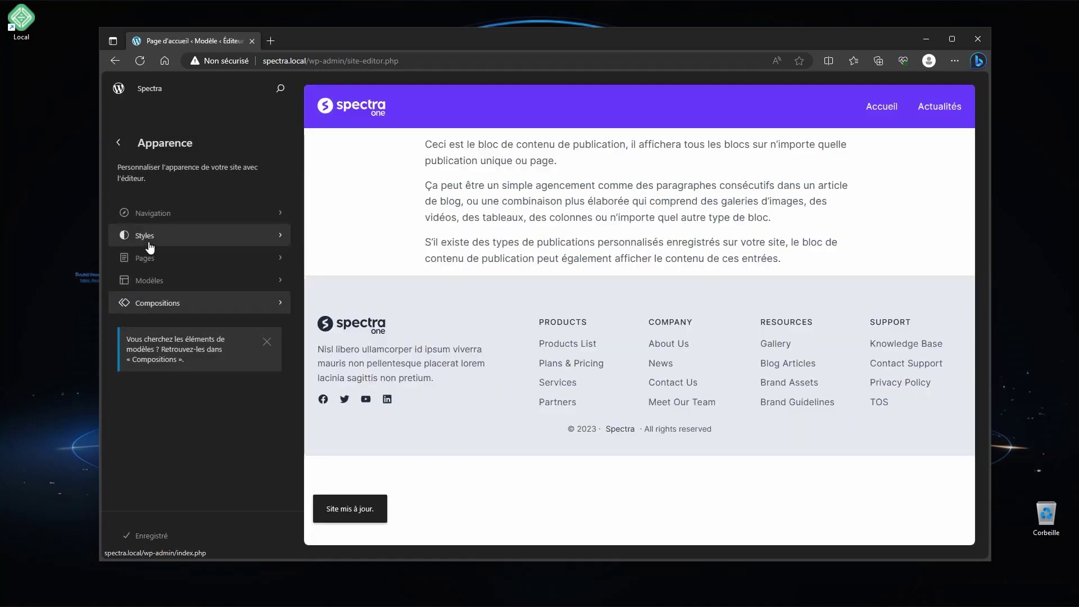
left_click(163, 283)
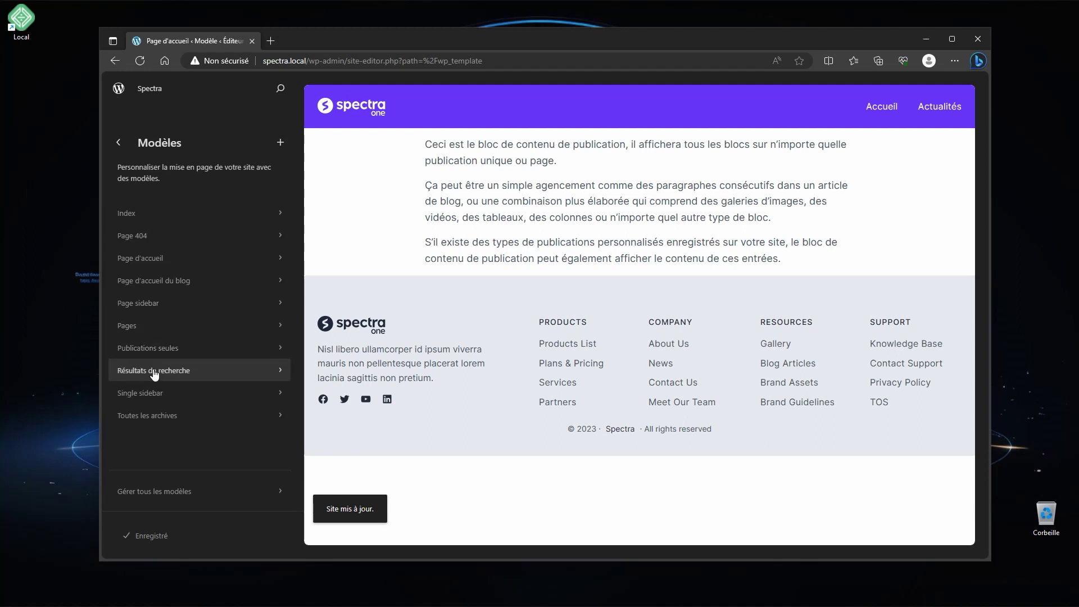
left_click(136, 217)
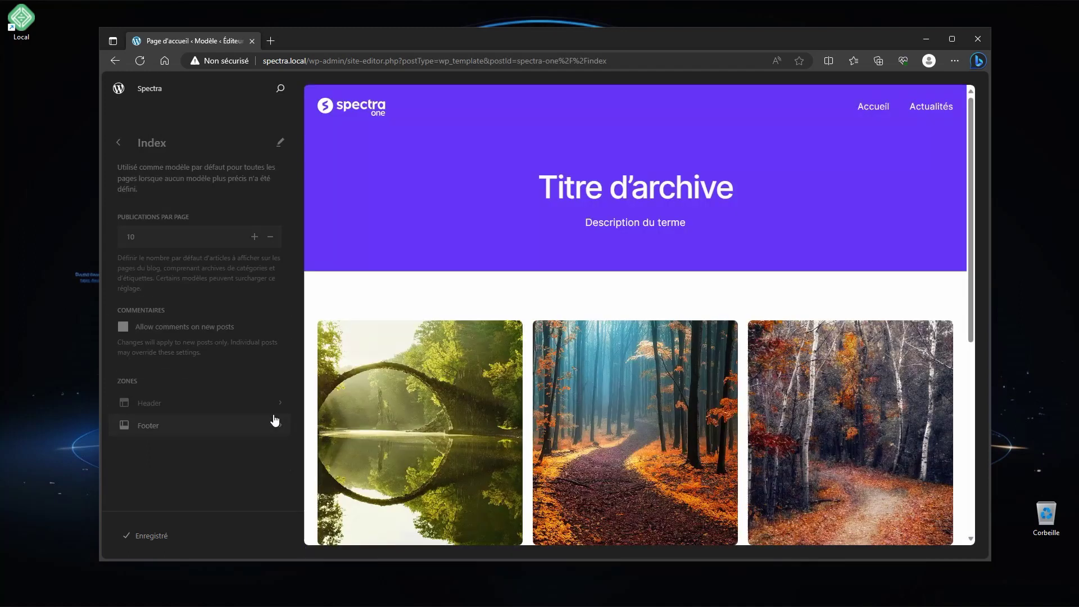
left_click(280, 142)
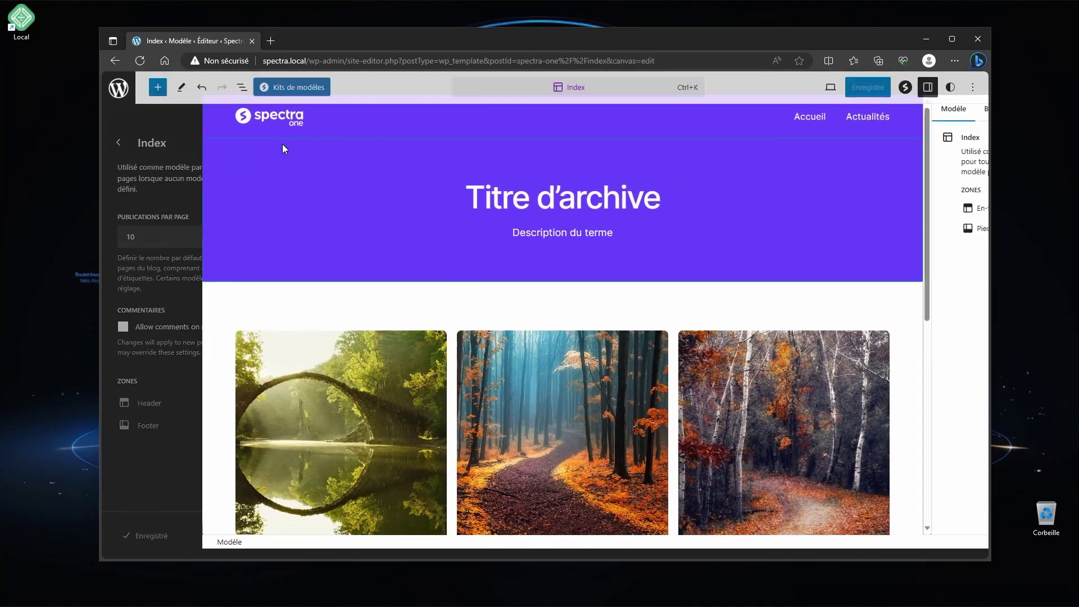
- Replace the Groupe block that lists the articles with a Contenu de la publication block above the footer
left_click(242, 88)
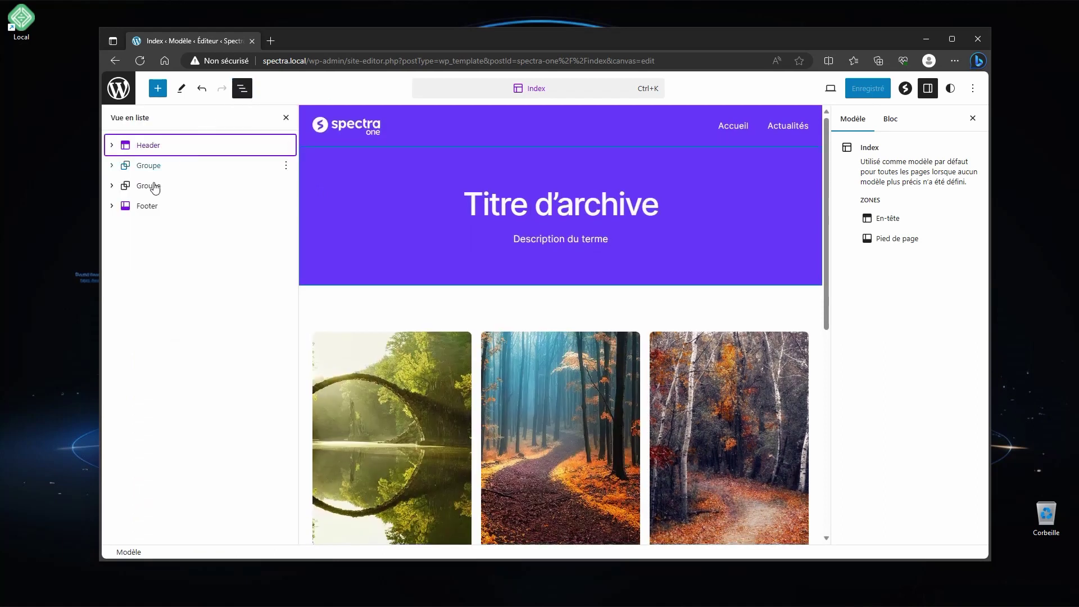
left_click(144, 168)
left_click(125, 185)
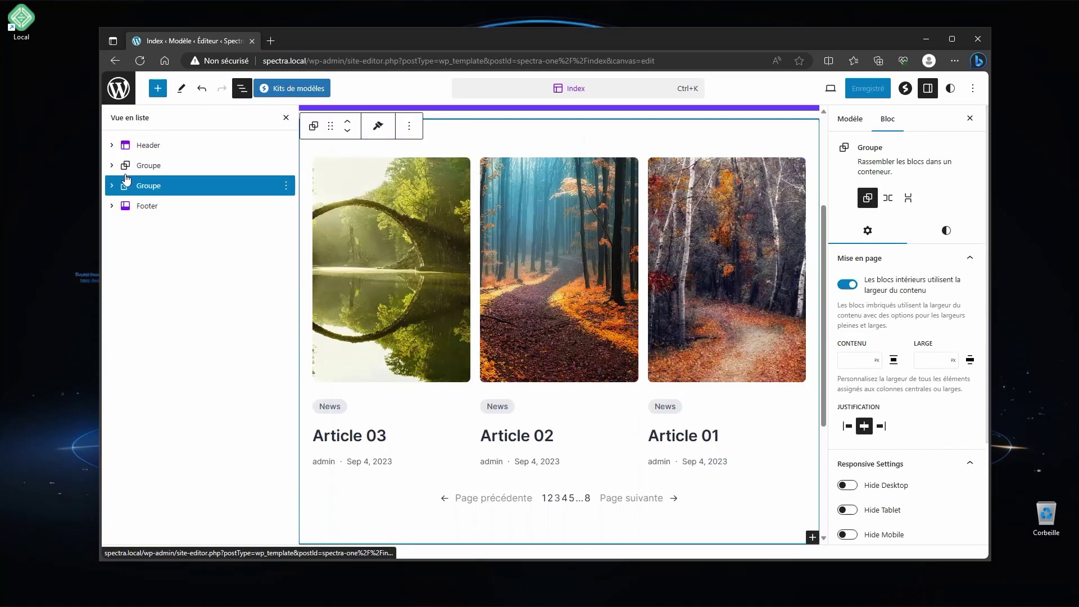
key("Delete")
left_click(655, 354)
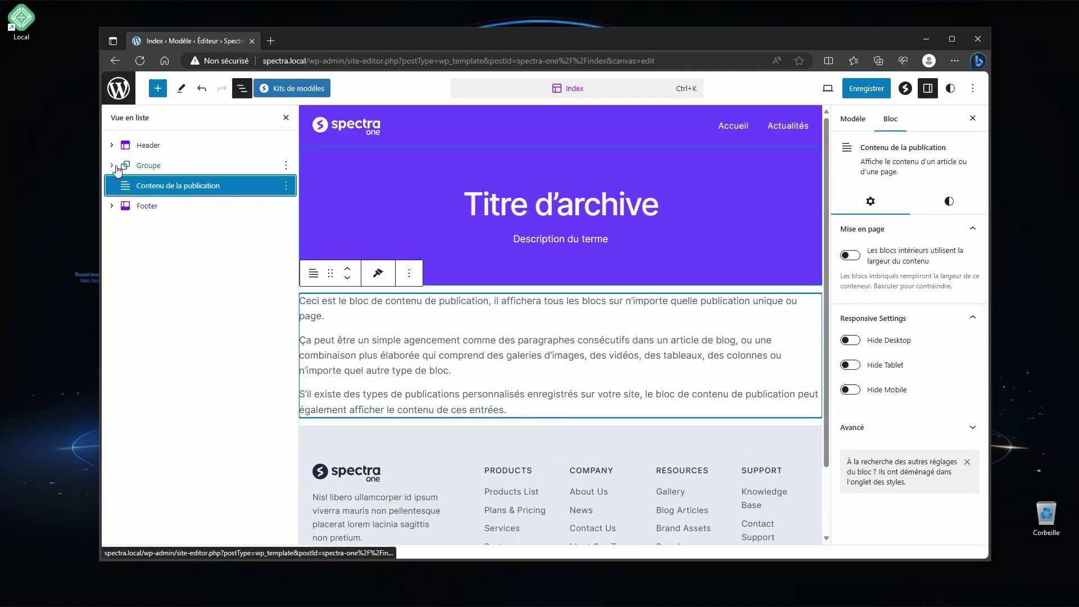
- Move the Contenu de la publication block into the remaining Groupe block and delete Titre d'archive and Description du terme from it
left_click(112, 166)
left_click_drag(139, 226, 186, 181)
left_click(171, 205)
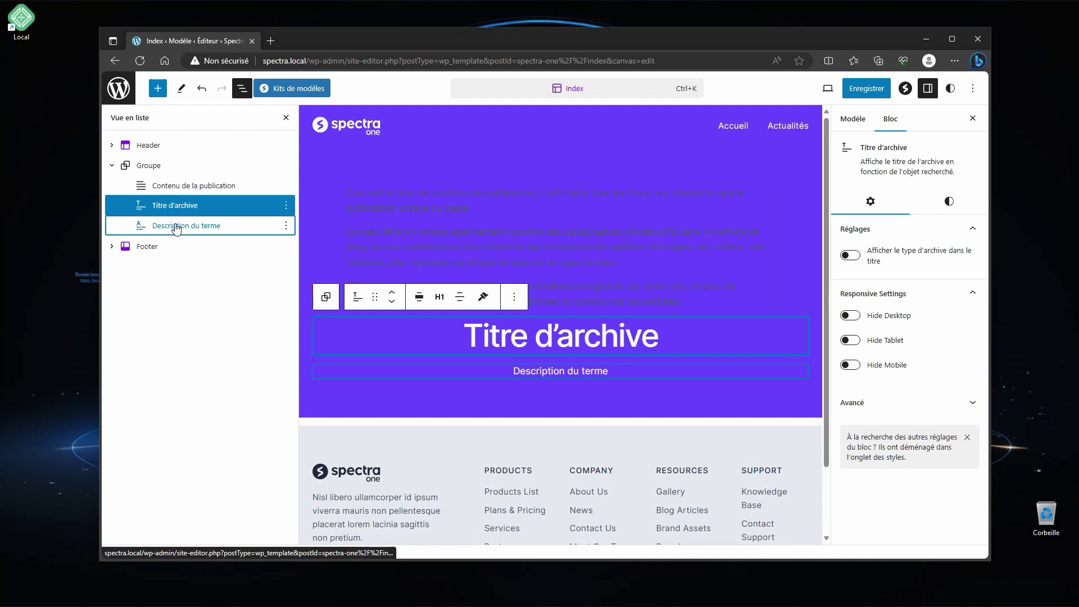
left_click(176, 226, "shift")
key("Delete")
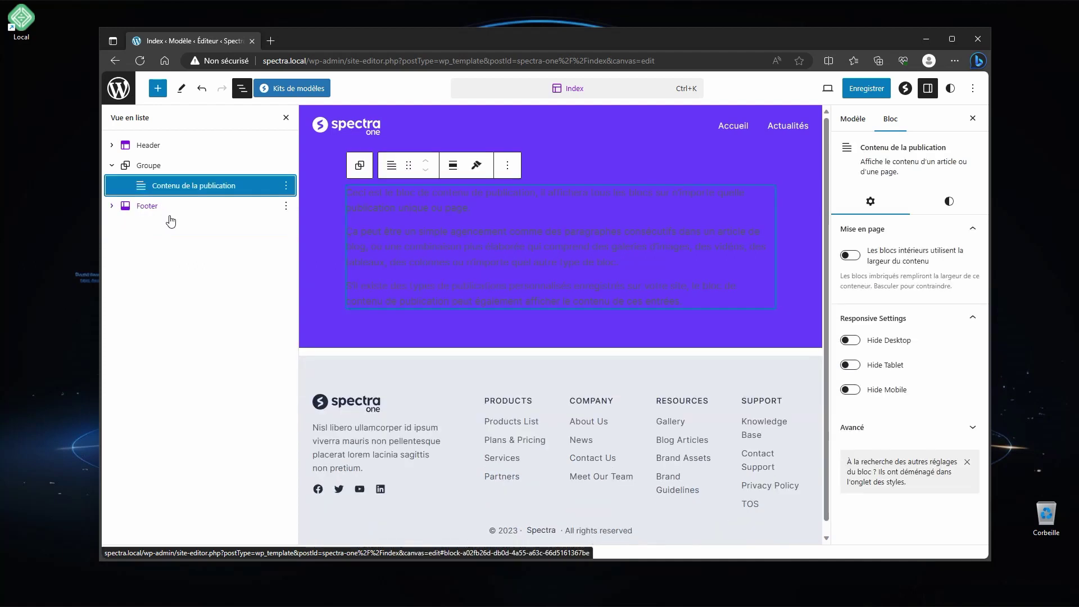
- Make the inner blocks of Contenu de la publication use the content width and save the Index template
left_click(148, 166)
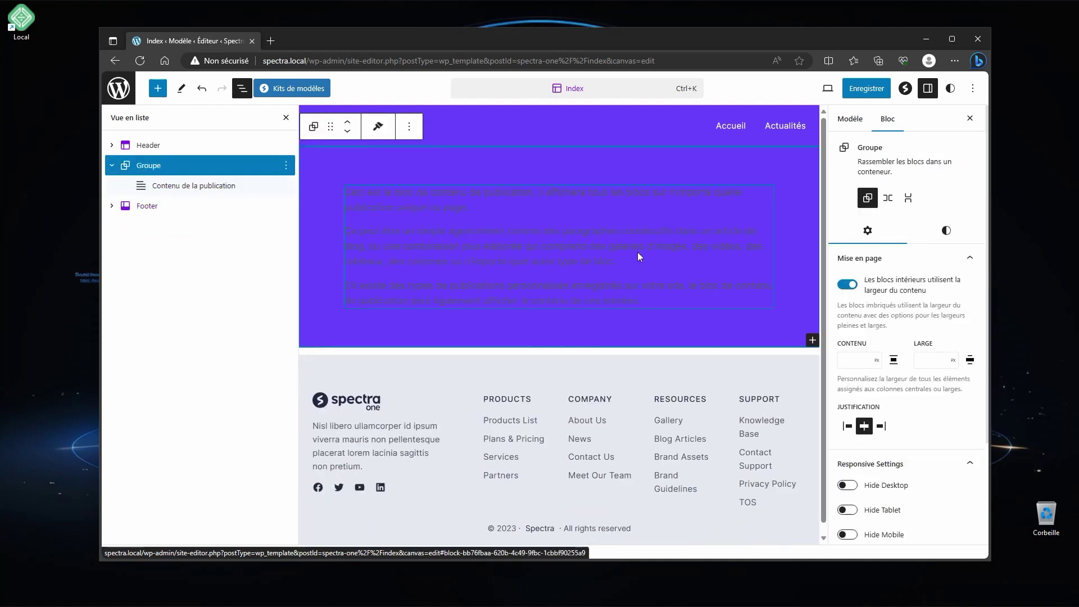
left_click(348, 254)
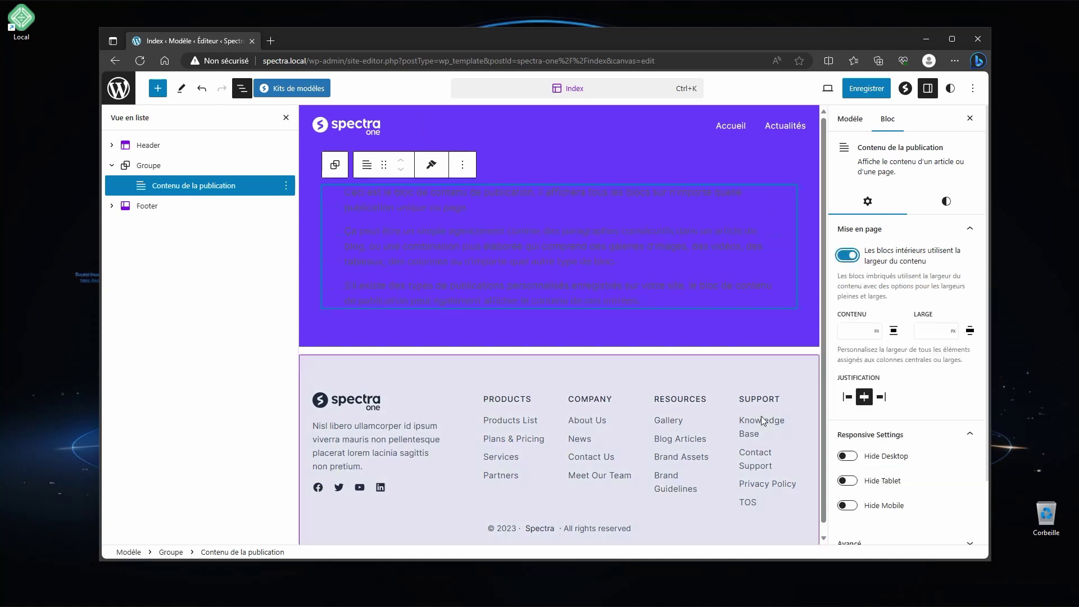
left_click(861, 90)
left_click(860, 91)
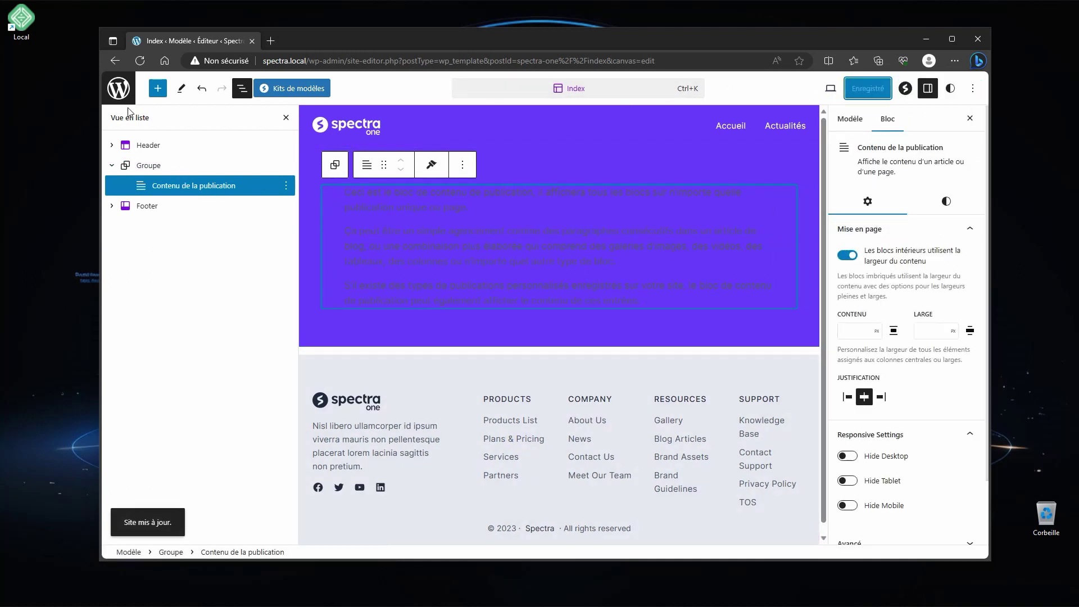
- Leave the Index template and open the Publications seules template for editing
left_click(118, 88)
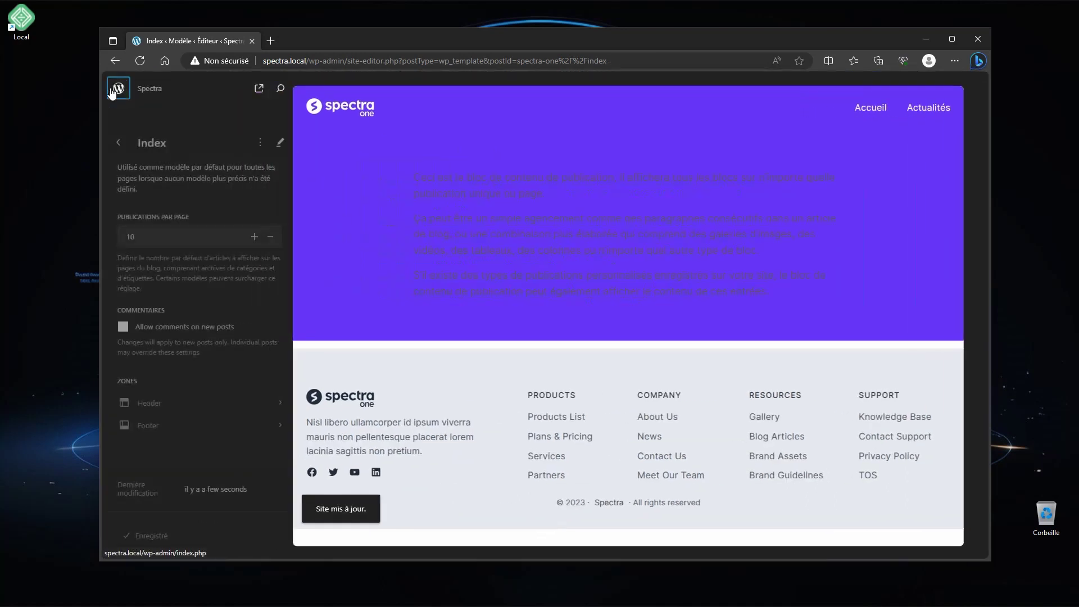
left_click(119, 143)
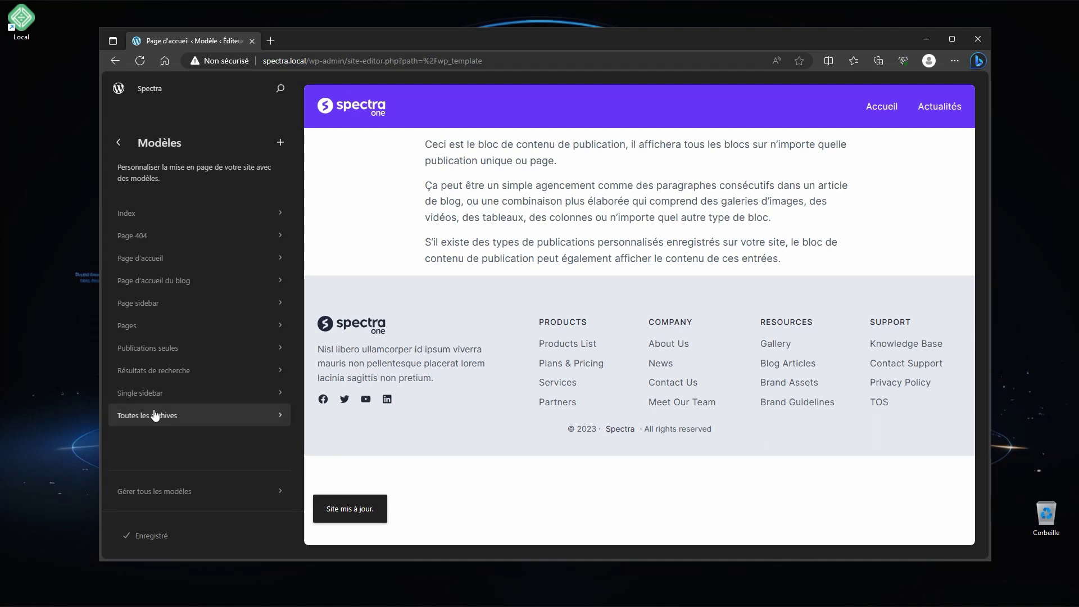
left_click(146, 348)
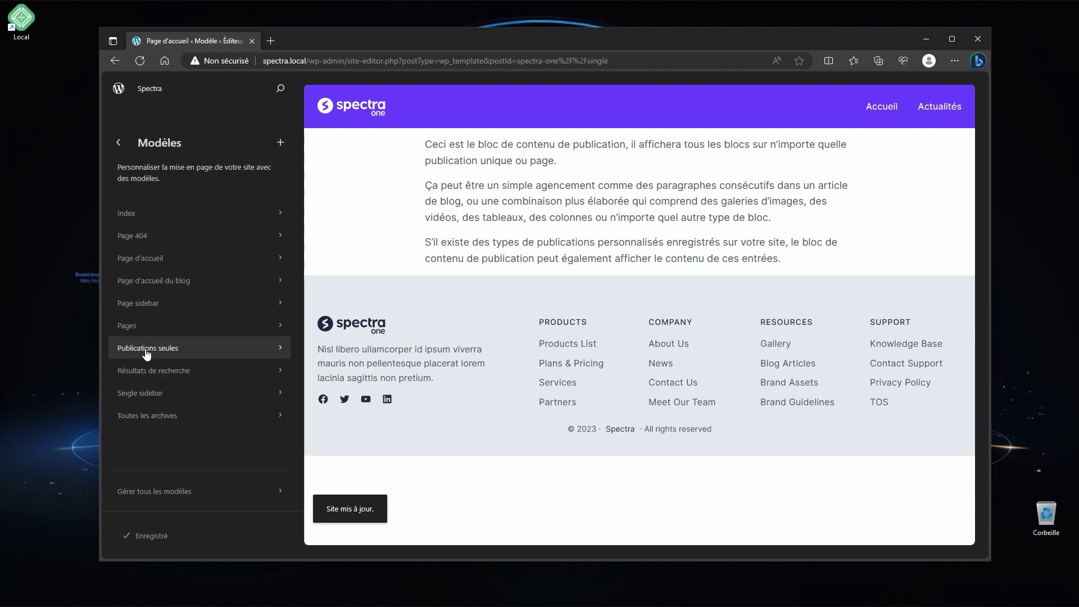
scroll(559, 362, "down", 5)
scroll(559, 362, "down", 8)
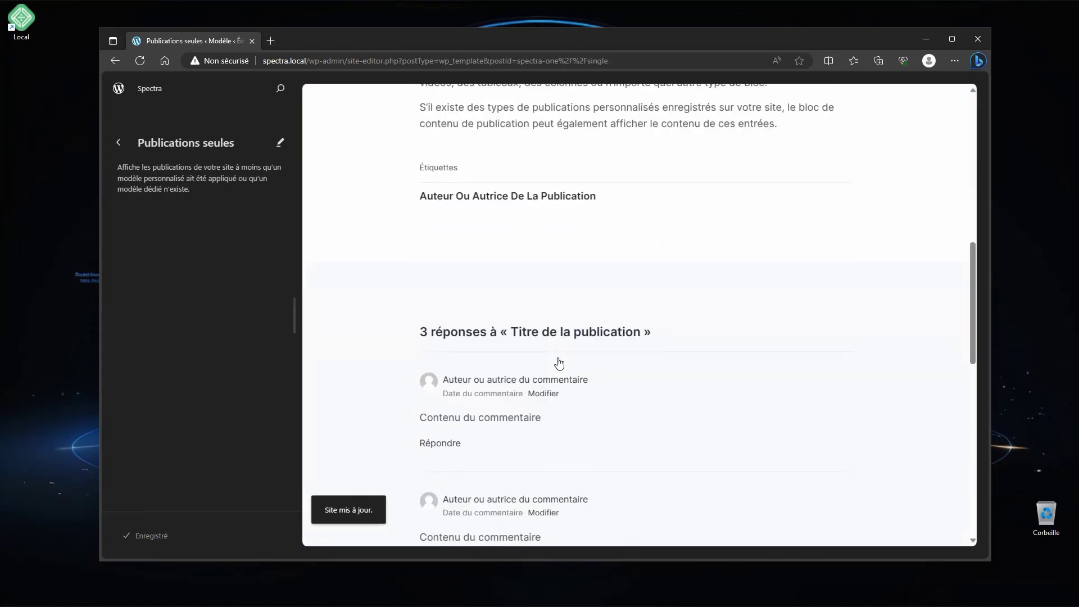
left_click(279, 142)
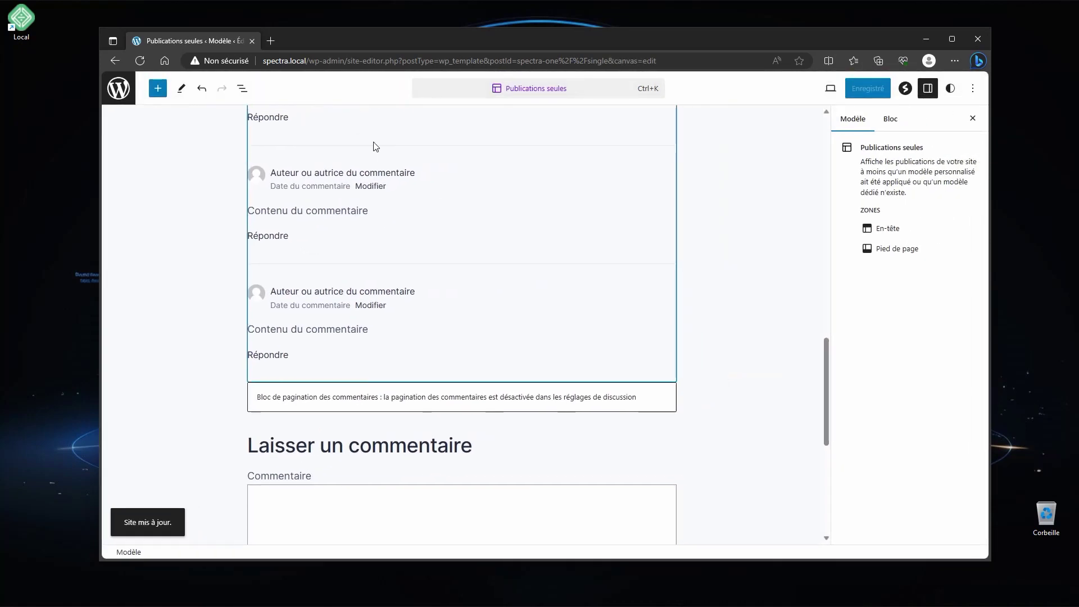
- Delete the two Groupe blocks above the footer that hold the comments and the post's tags and author
left_click(241, 88)
scroll(445, 319, "down", 3)
scroll(444, 326, "up", 3)
left_click(527, 300)
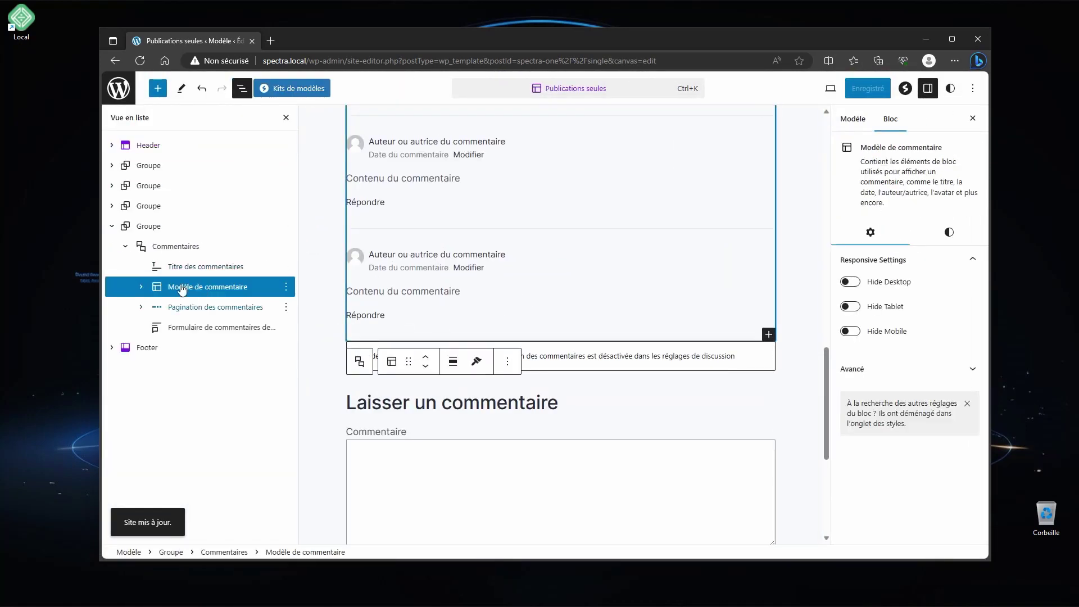
left_click(156, 228)
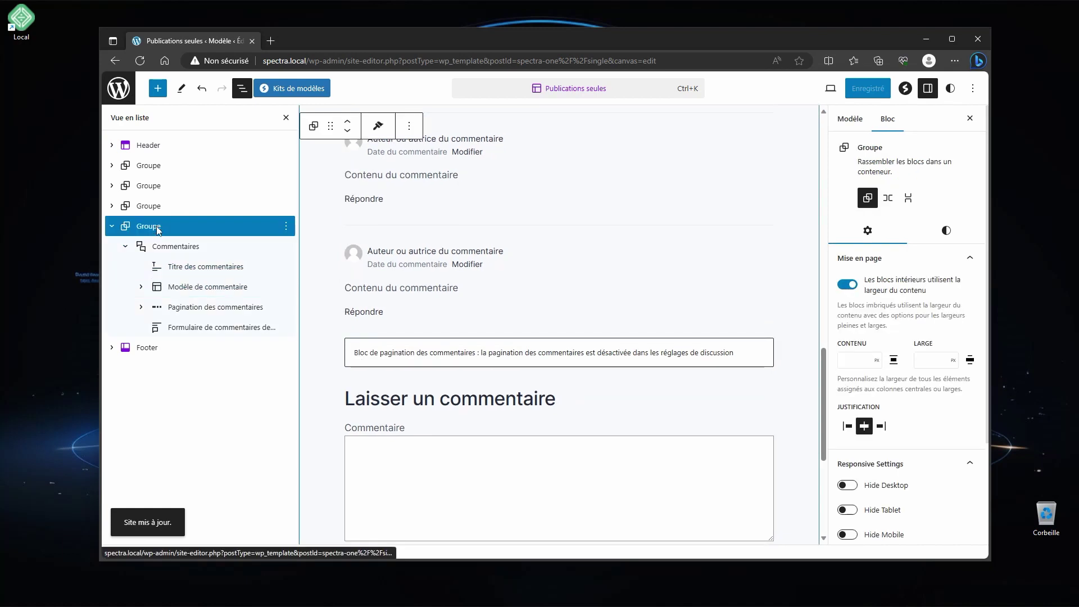
key("Delete")
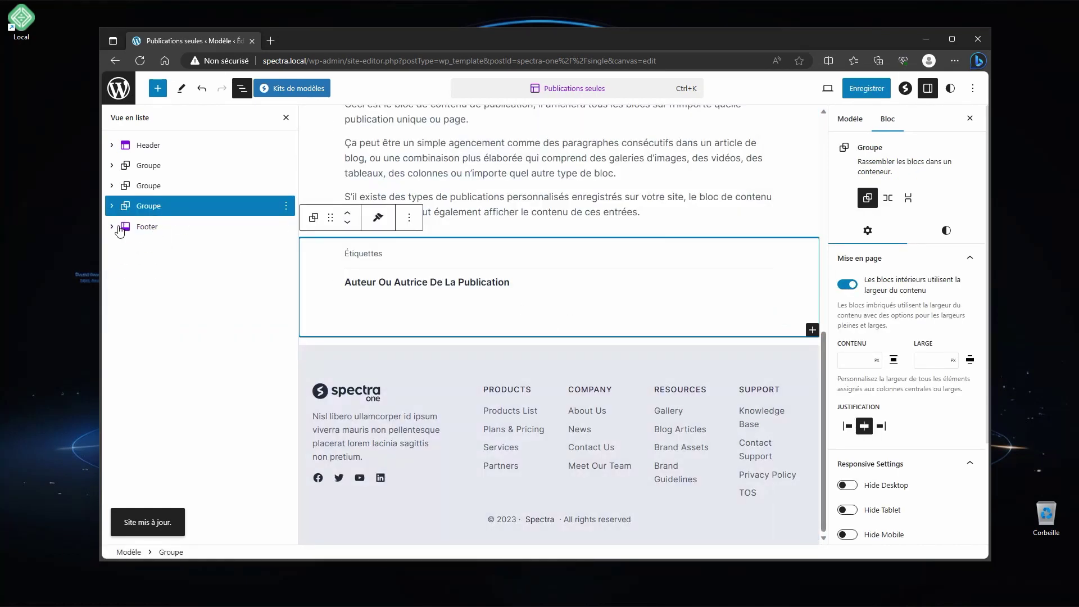
key("Delete")
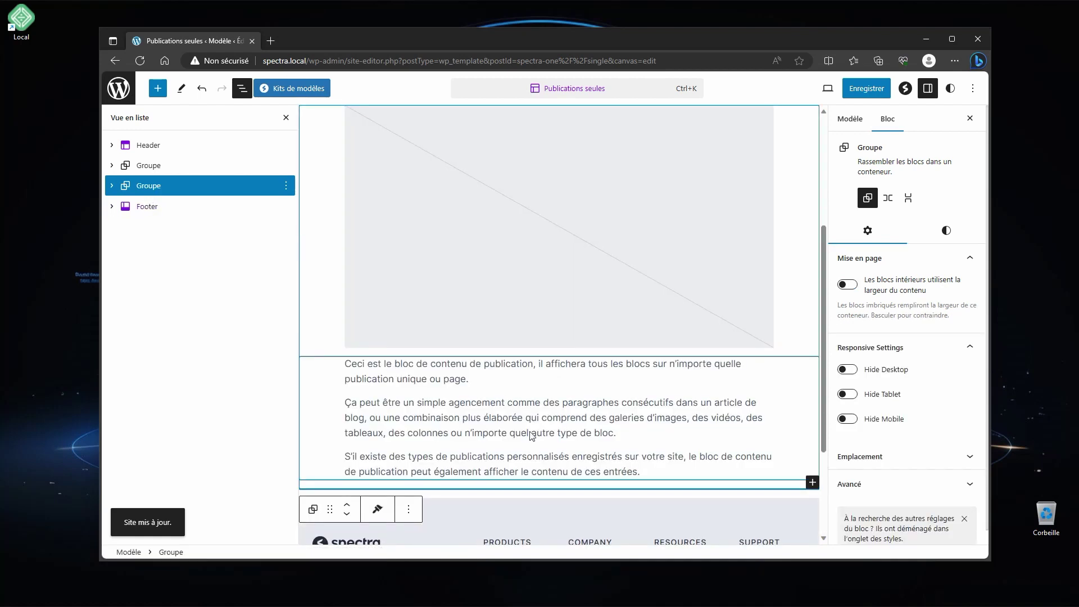
- Select the featured image block, save the Publications seules template and leave its editor
left_click(598, 177)
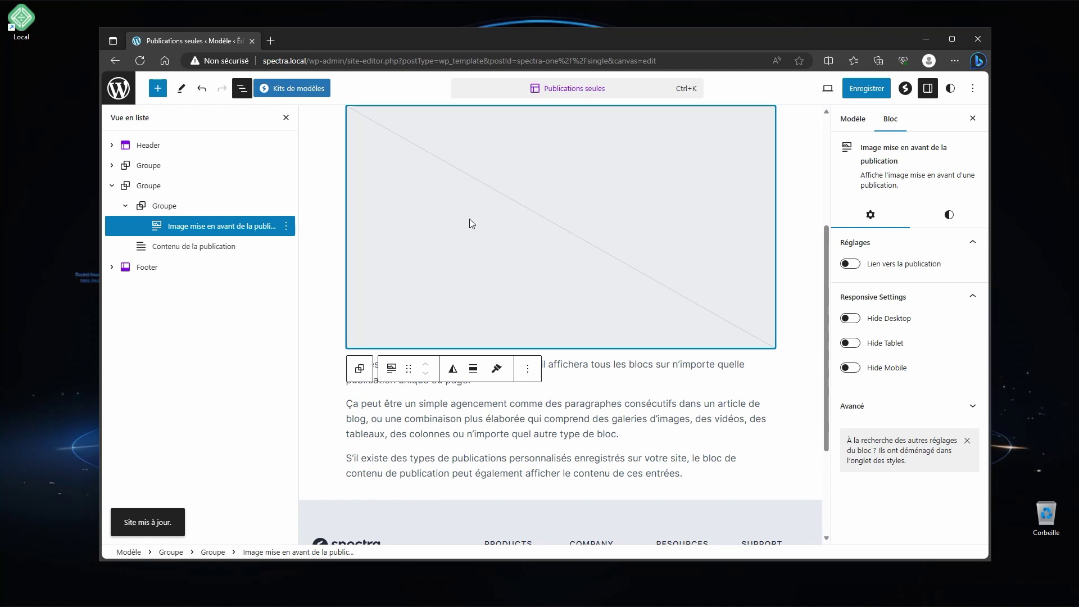
left_click(866, 88)
left_click(922, 87)
left_click(115, 88)
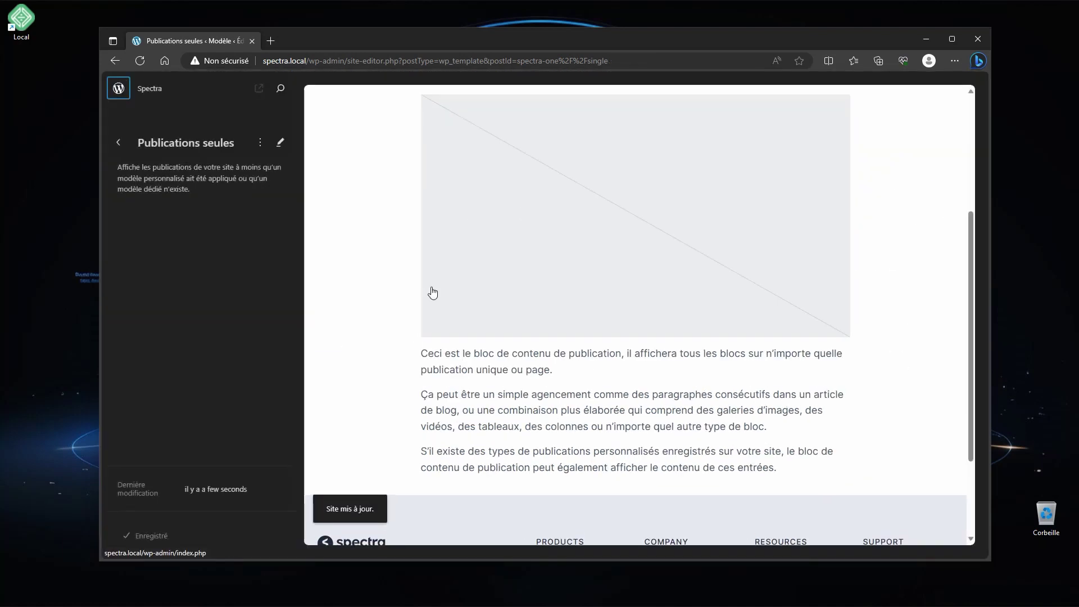
- Review the Page d'accueil du blog, Résultats de recherche and Page 404 templates in the template list
left_click(125, 146)
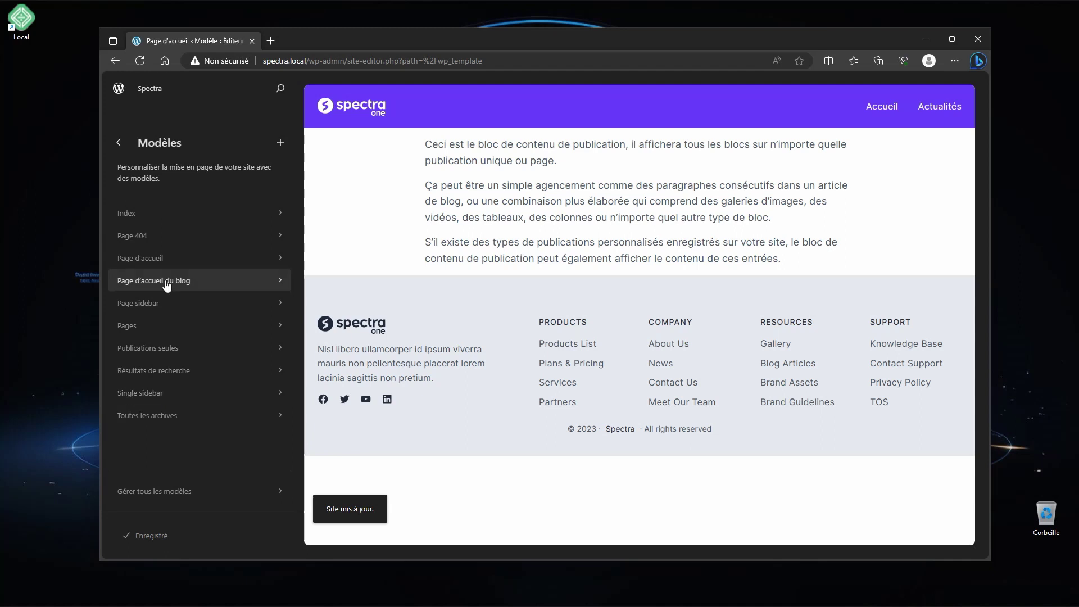
left_click(138, 280)
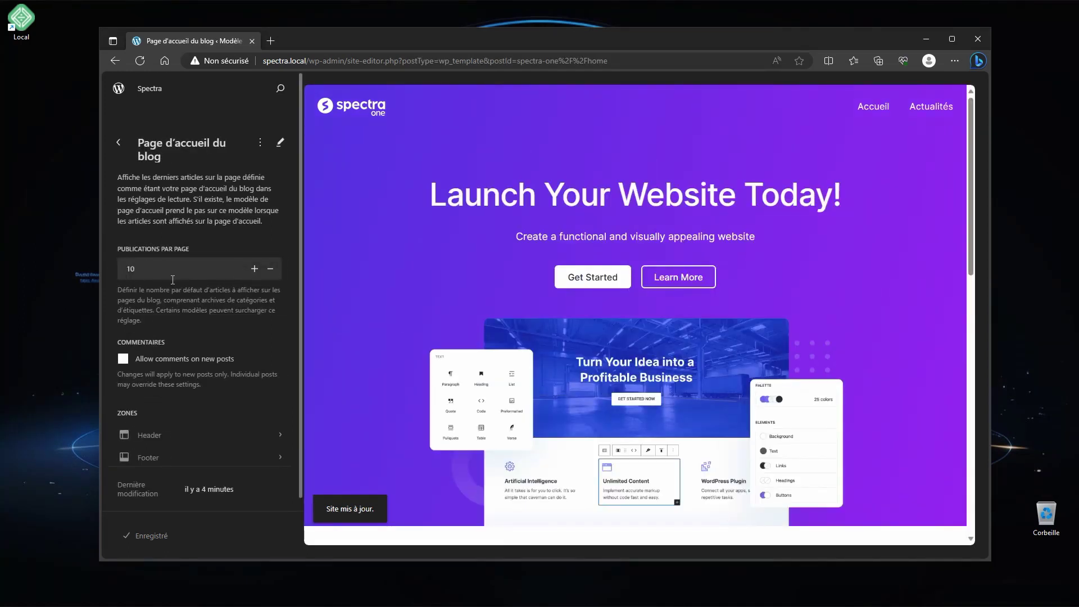
left_click(118, 144)
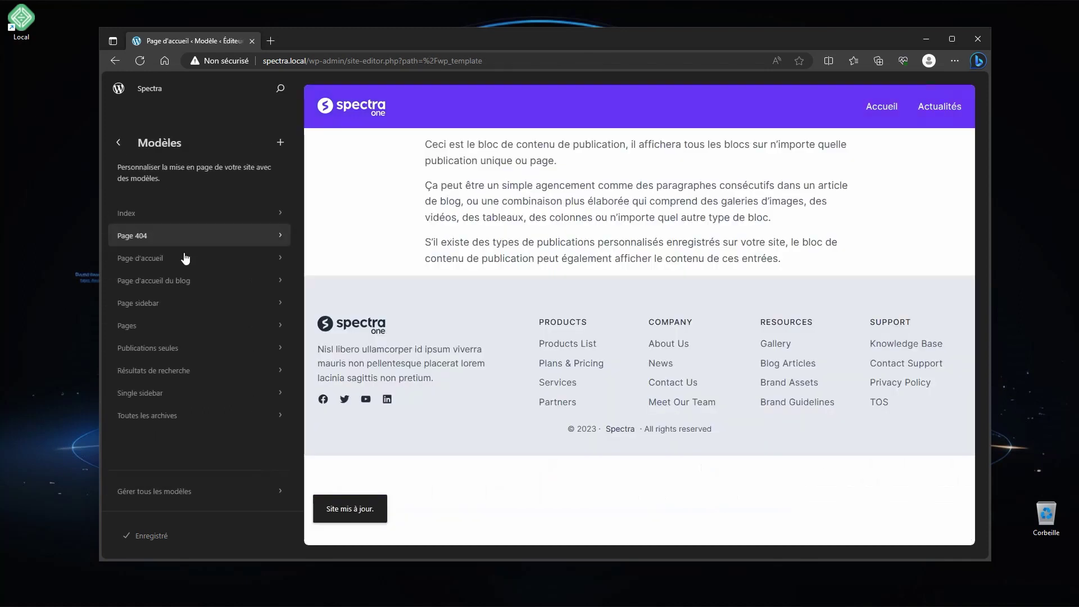
left_click(194, 372)
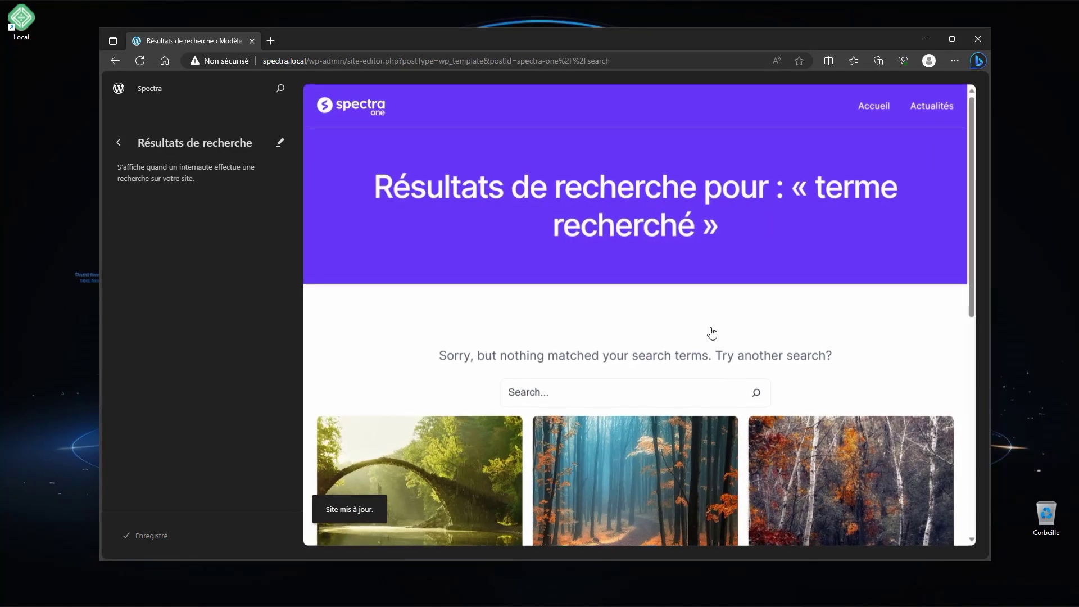
scroll(672, 359, "down", 8)
scroll(668, 354, "up", 8)
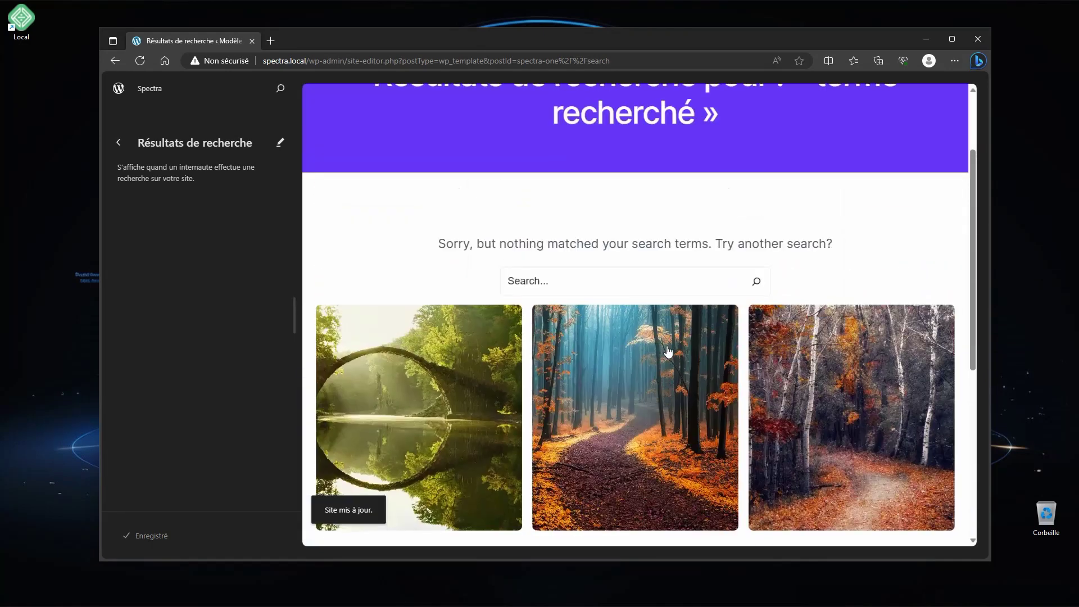
left_click(115, 143)
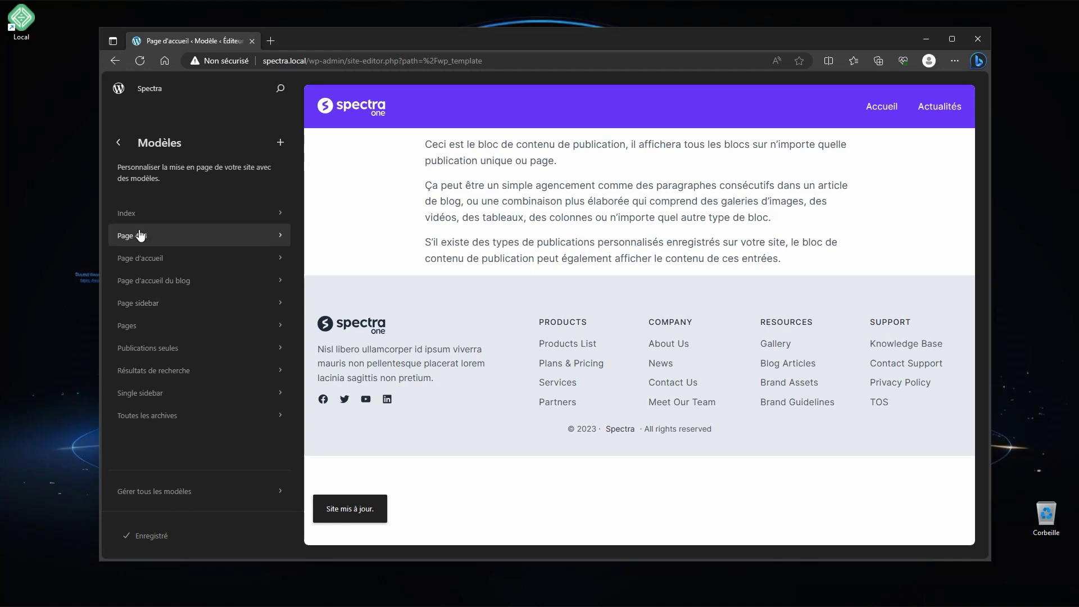
left_click(140, 235)
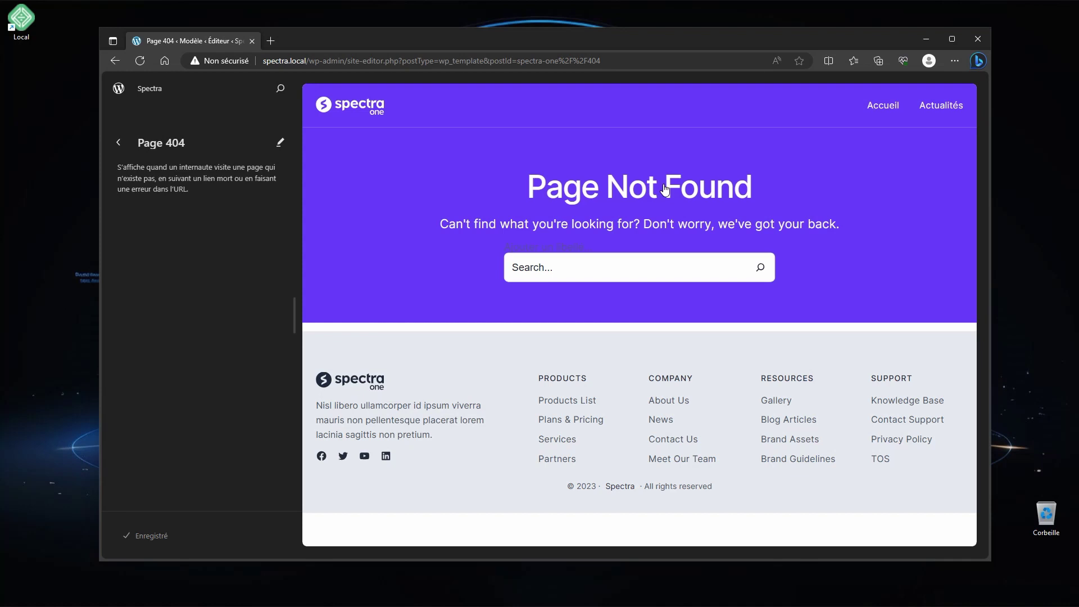
left_click(125, 145)
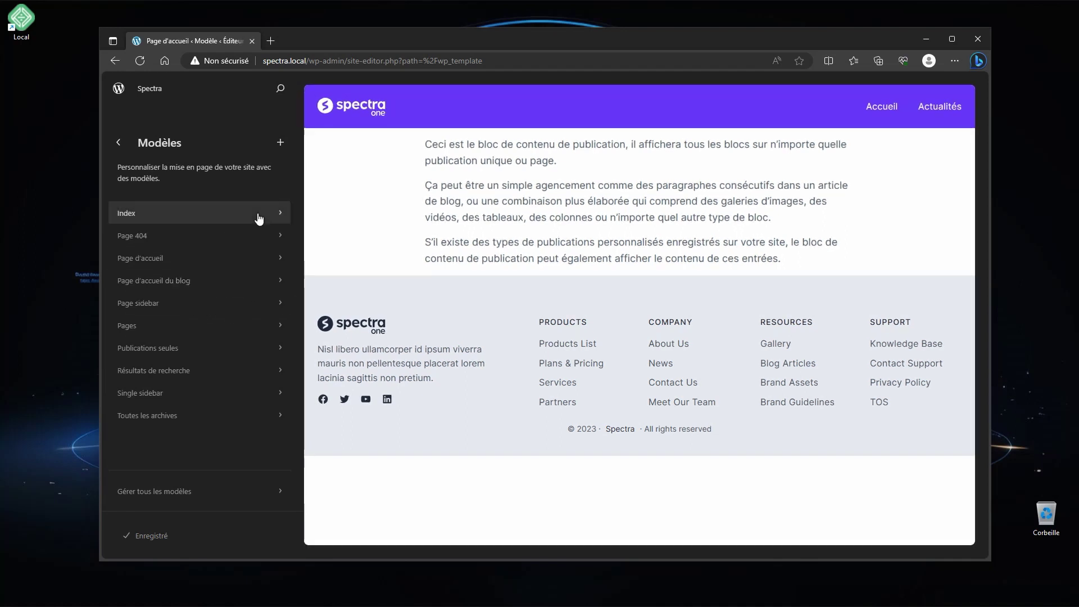
- Create a custom template named Services without a starting composition, then return to the template list
left_click(280, 142)
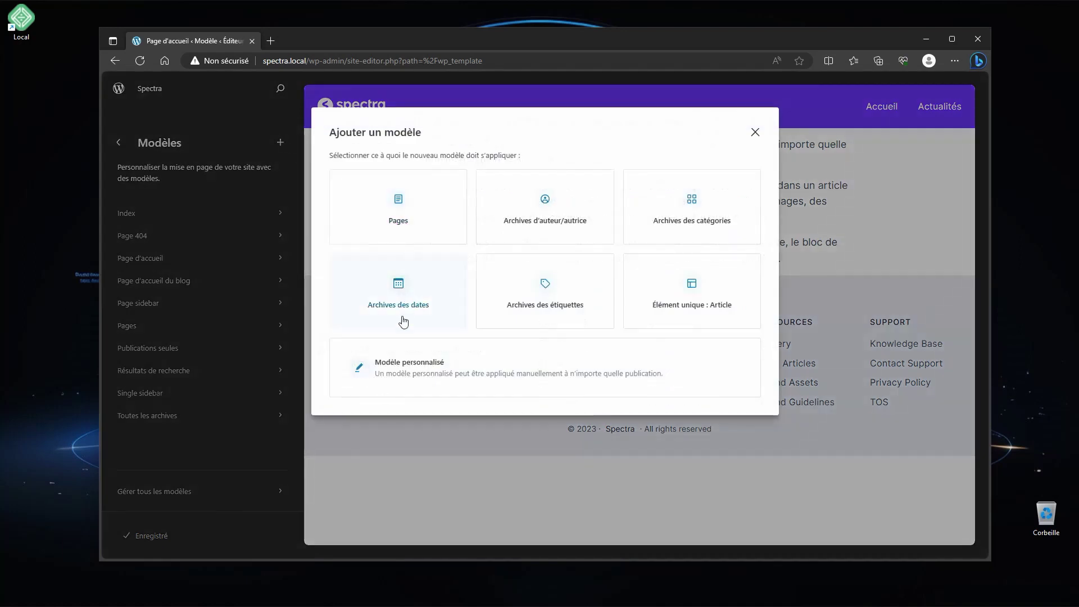
left_click(433, 376)
left_click(421, 173)
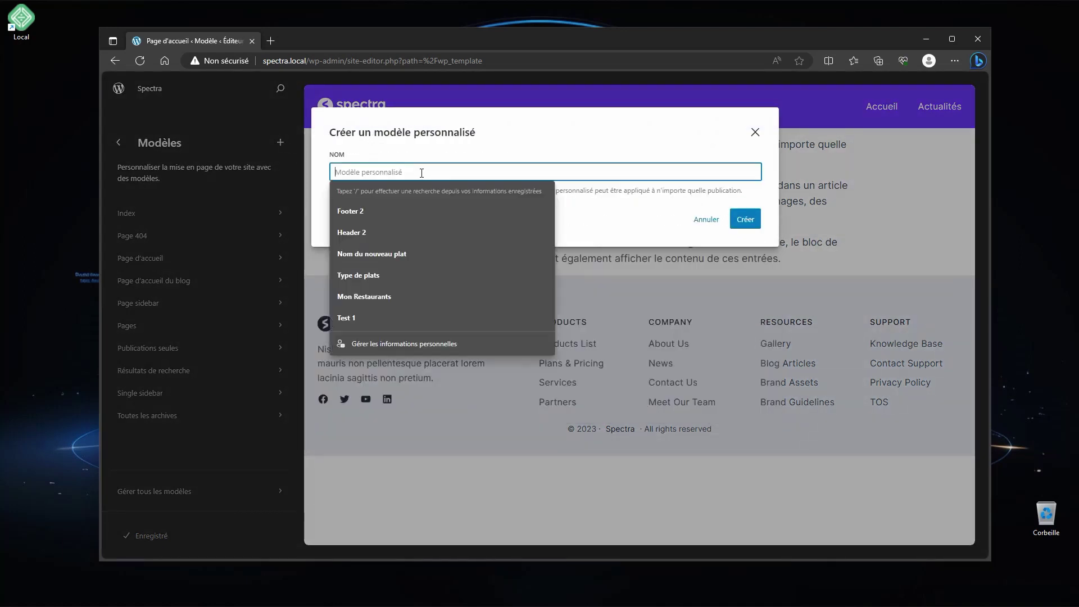
type("Services")
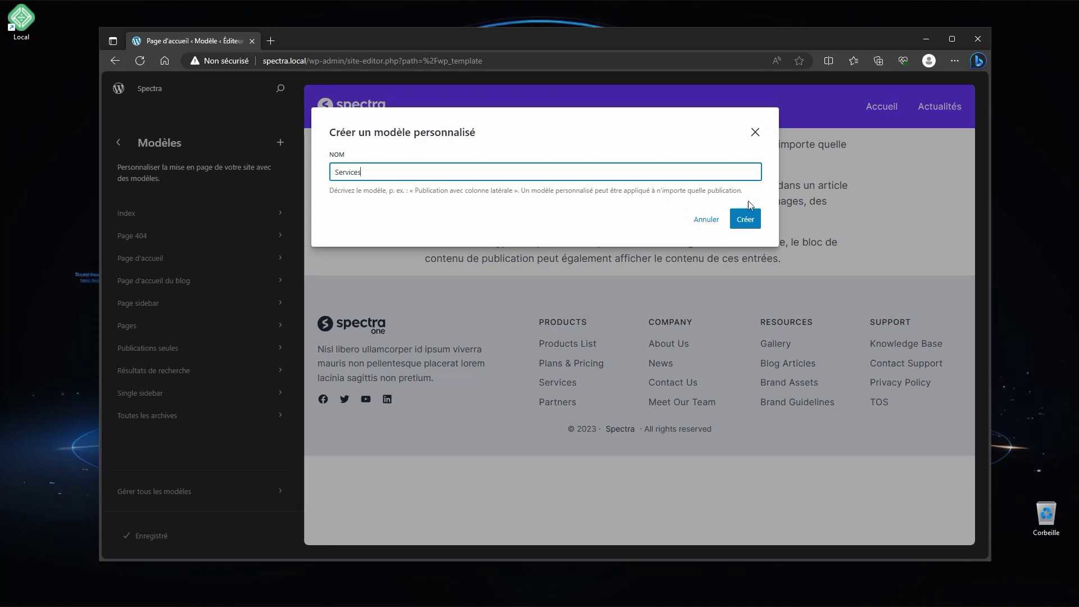
left_click(745, 219)
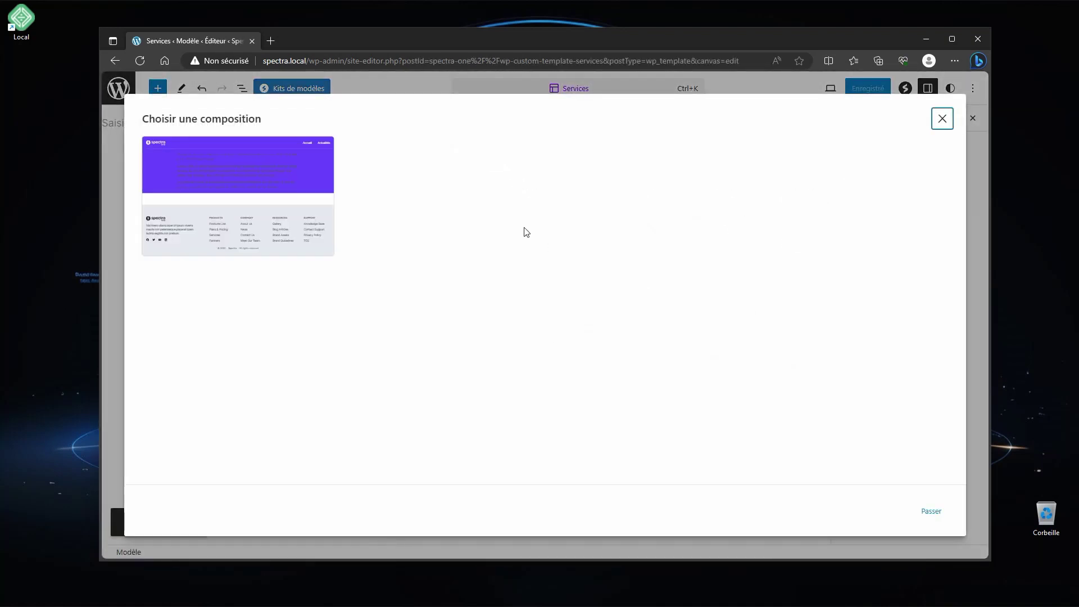
left_click(942, 119)
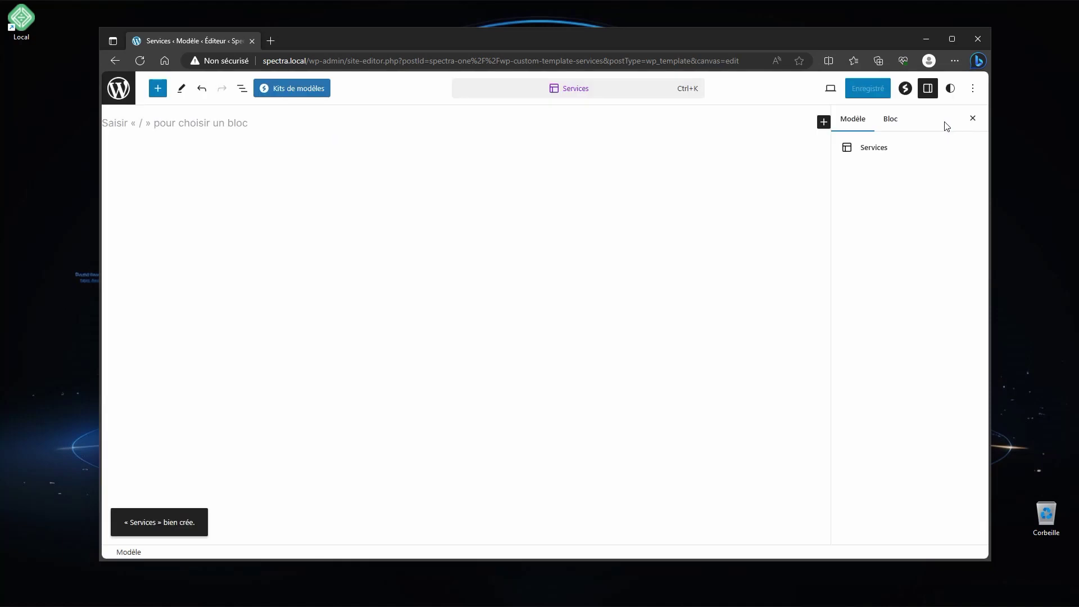
left_click(119, 92)
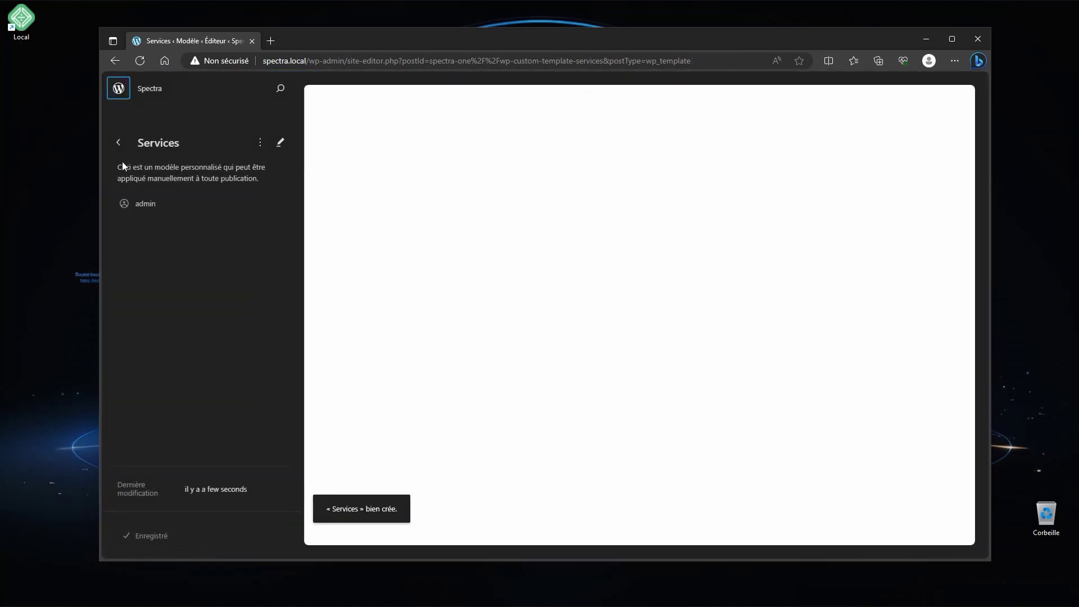
left_click(118, 142)
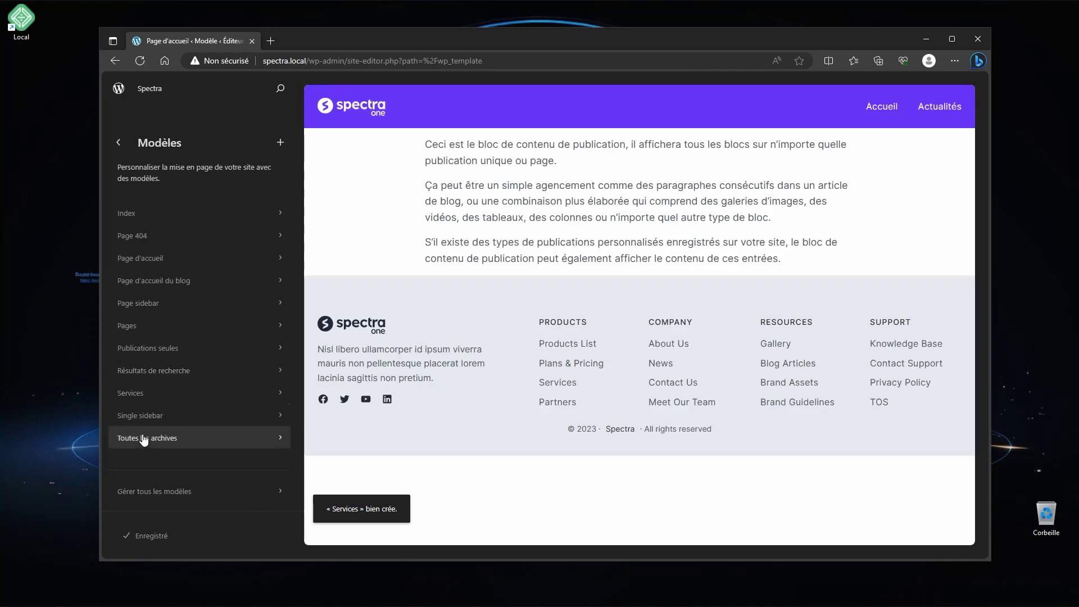
- Duplicate the Footer template part among the Pied de page elements in Compositions
left_click(118, 142)
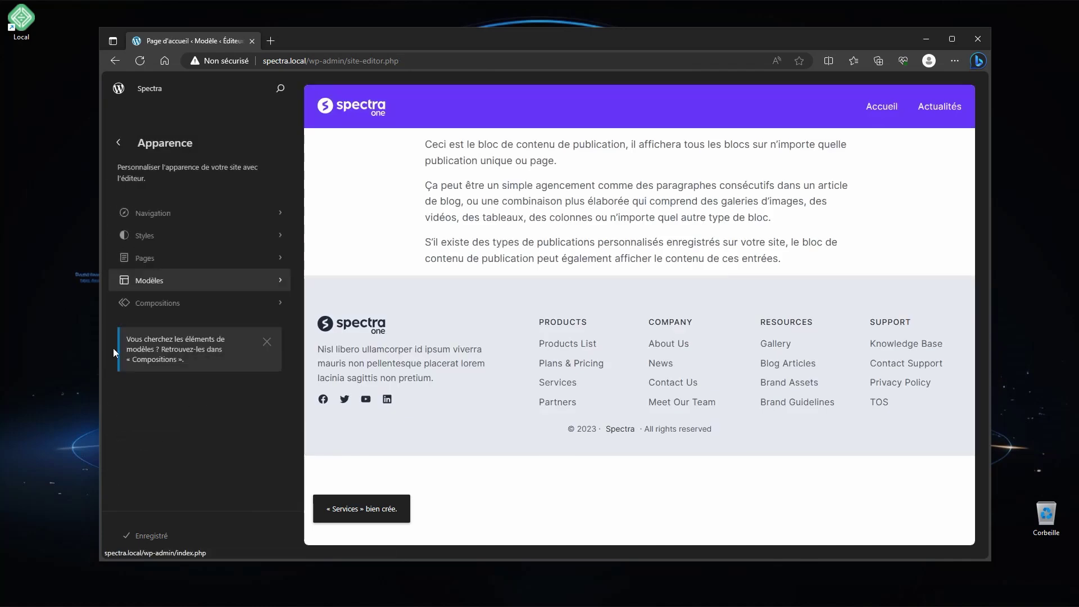
left_click(147, 304)
scroll(187, 414, "down", 1)
left_click(143, 412)
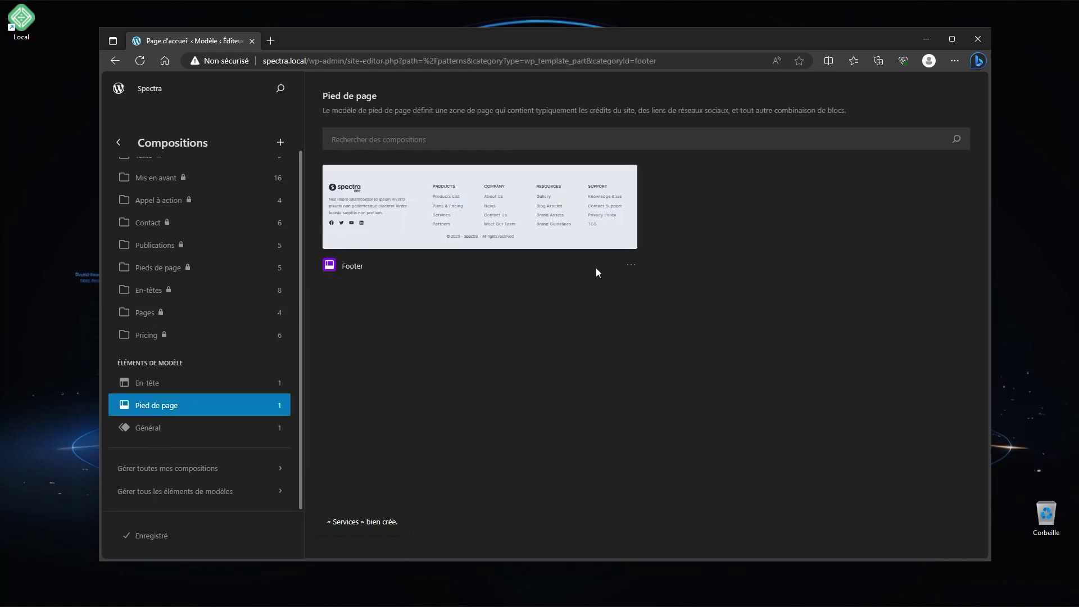
left_click(632, 266)
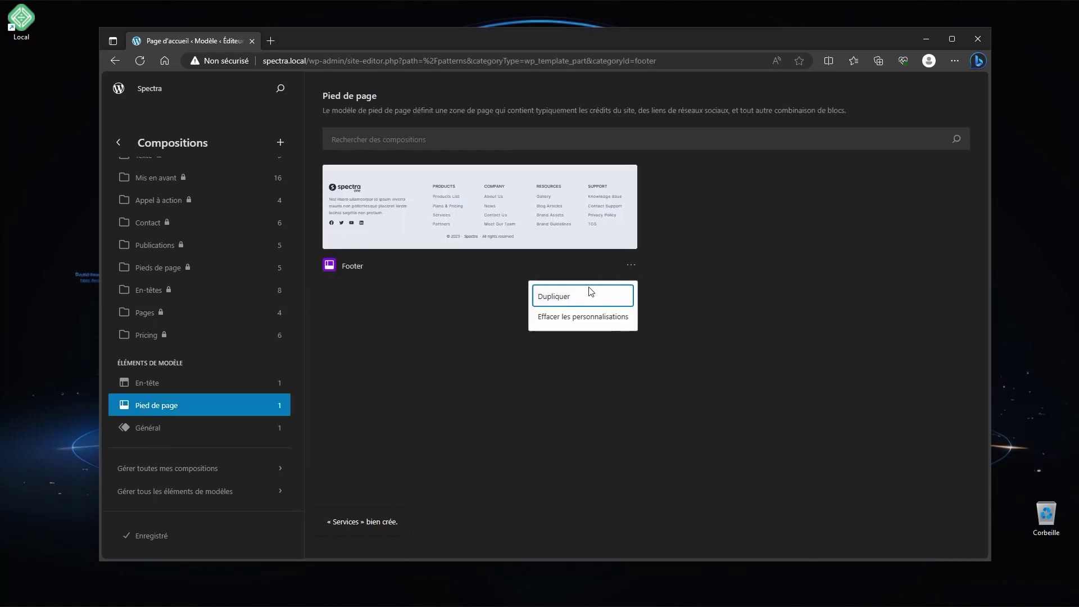
left_click(564, 296)
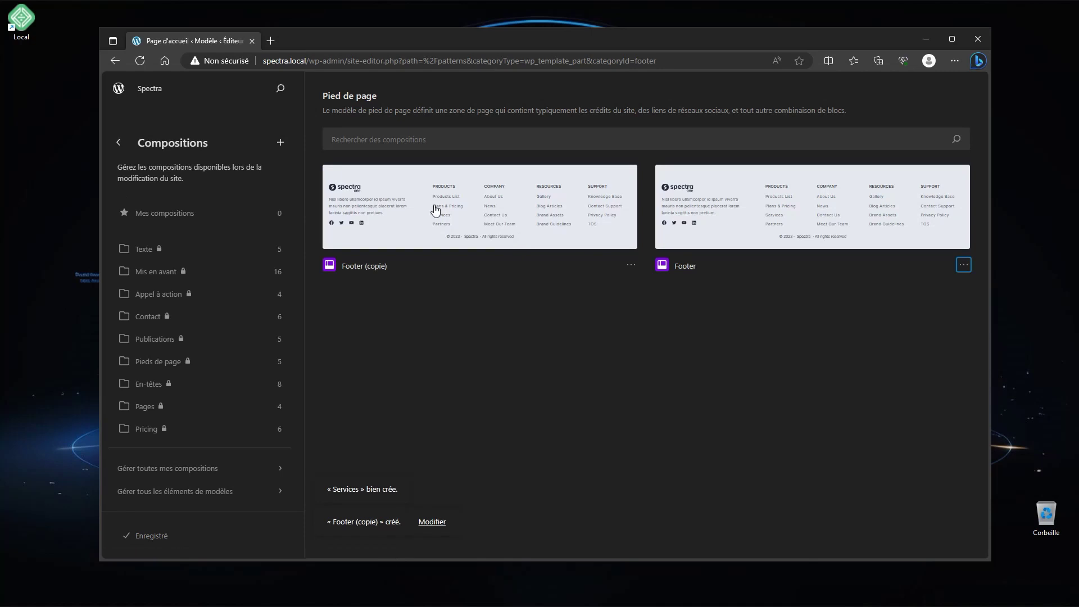
- Open the footer copy for editing and set its Groupe block's background to Orange vif lumineux (#FF6900)
left_click(379, 268)
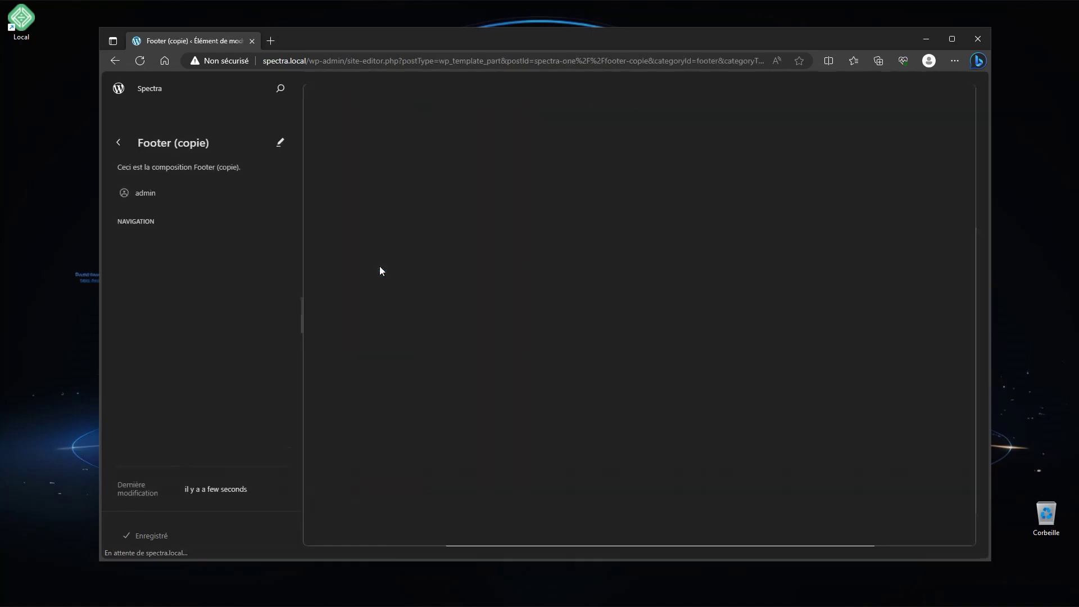
left_click(479, 241)
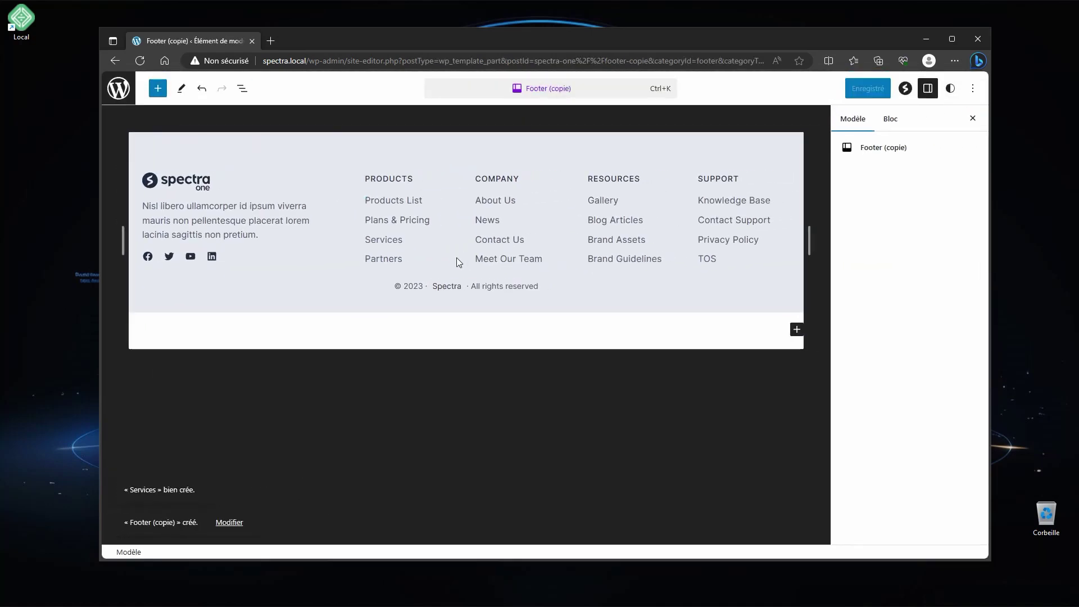
left_click(241, 88)
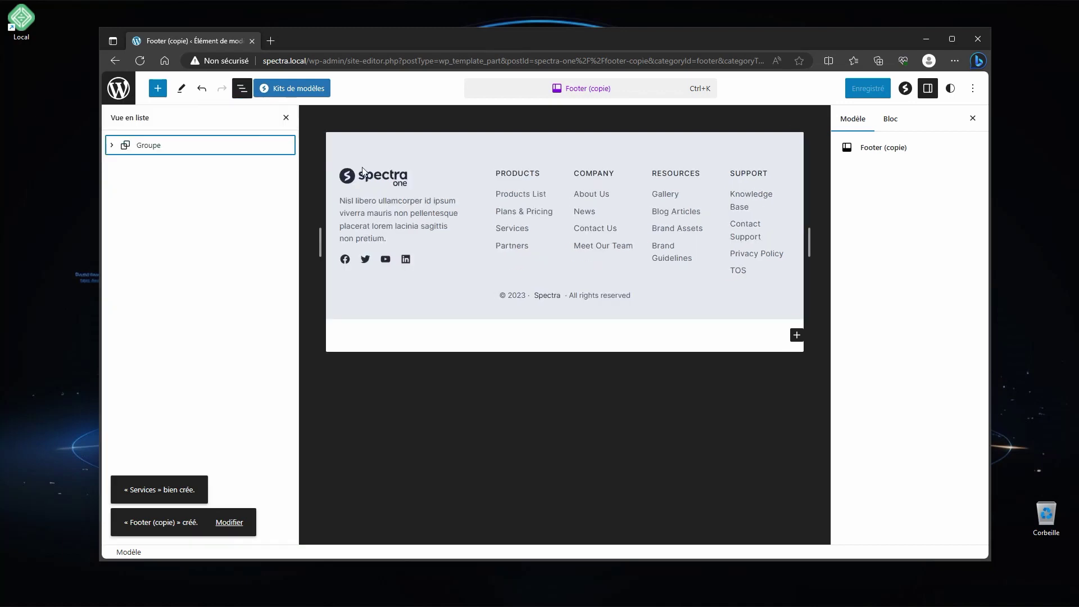
left_click(168, 147)
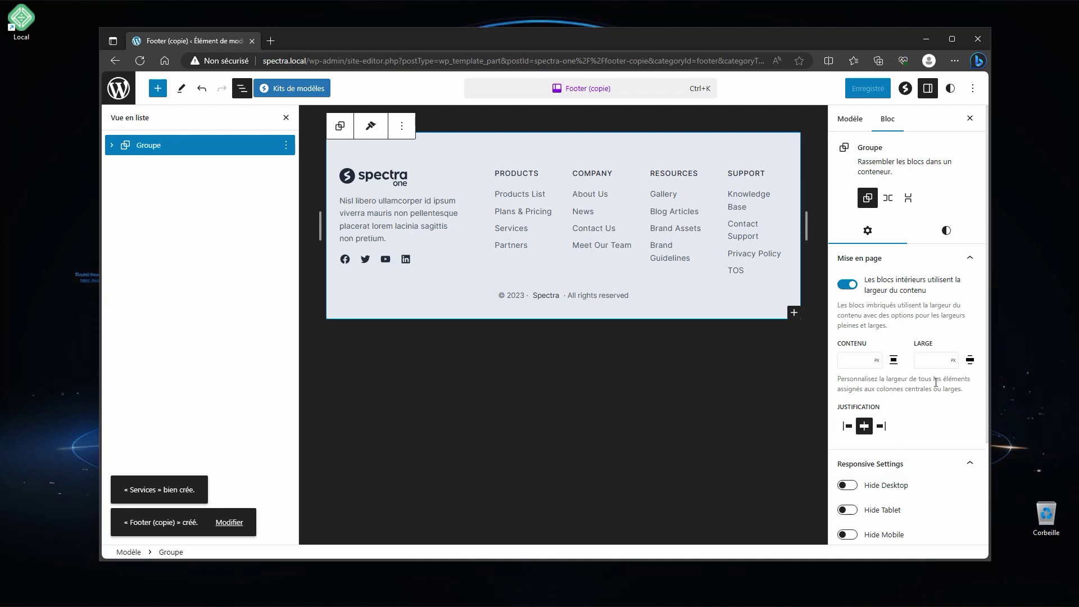
left_click(944, 232)
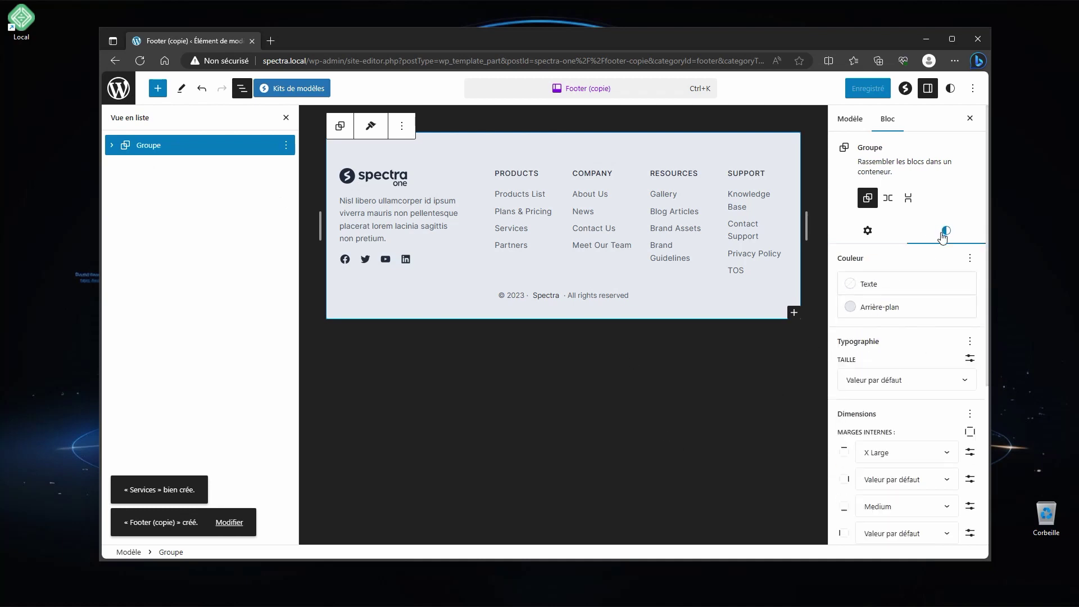
left_click(881, 313)
left_click(791, 519)
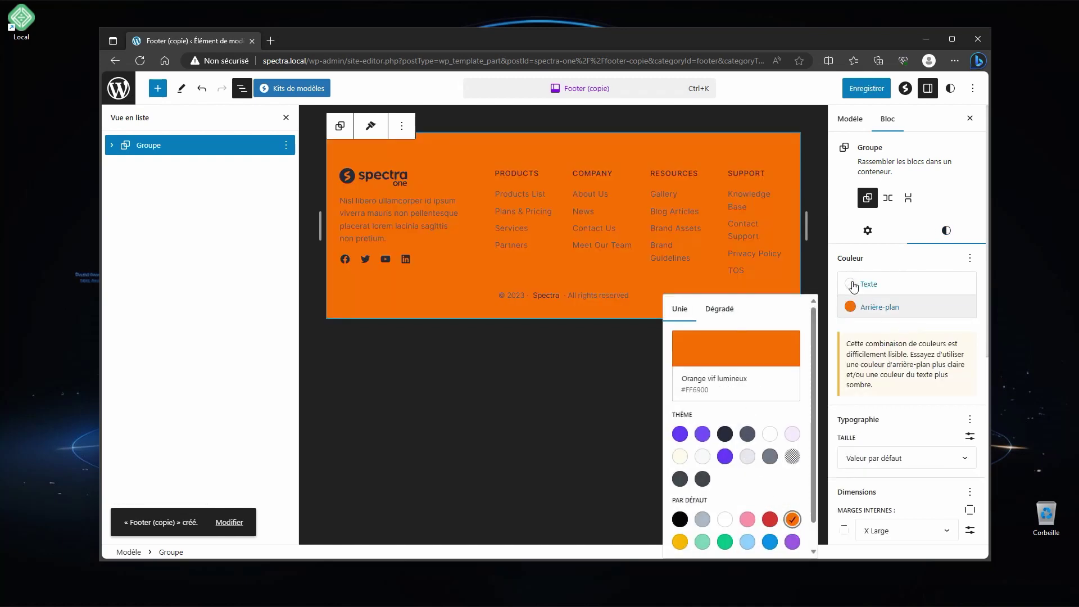
- Set the Groupe block's text colour to white (#FFFFFF), then save the footer copy and leave its editor
left_click(855, 285)
left_click(733, 470)
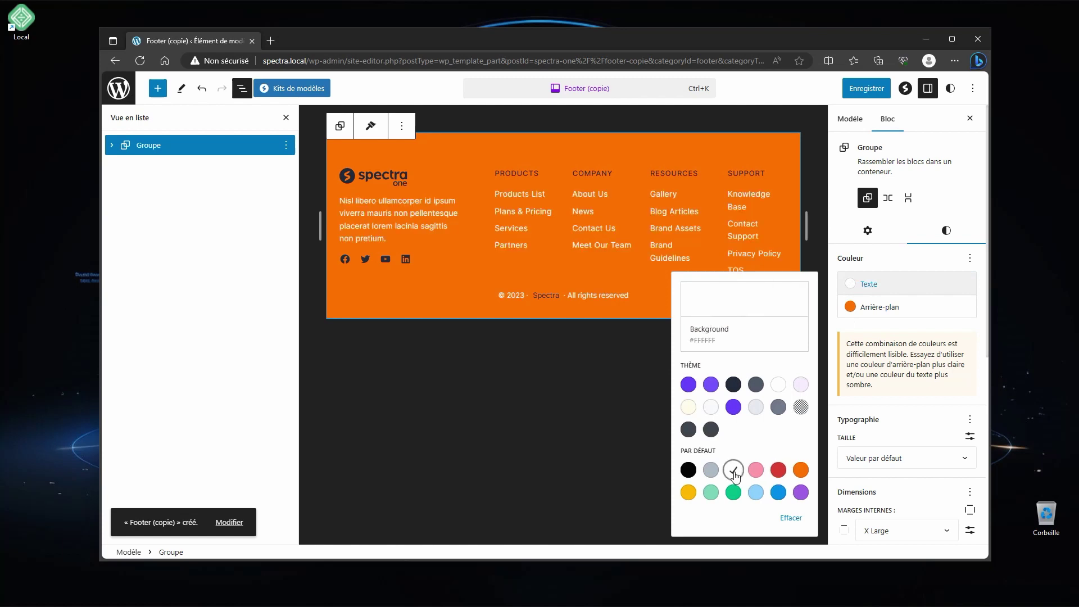
left_click(911, 266)
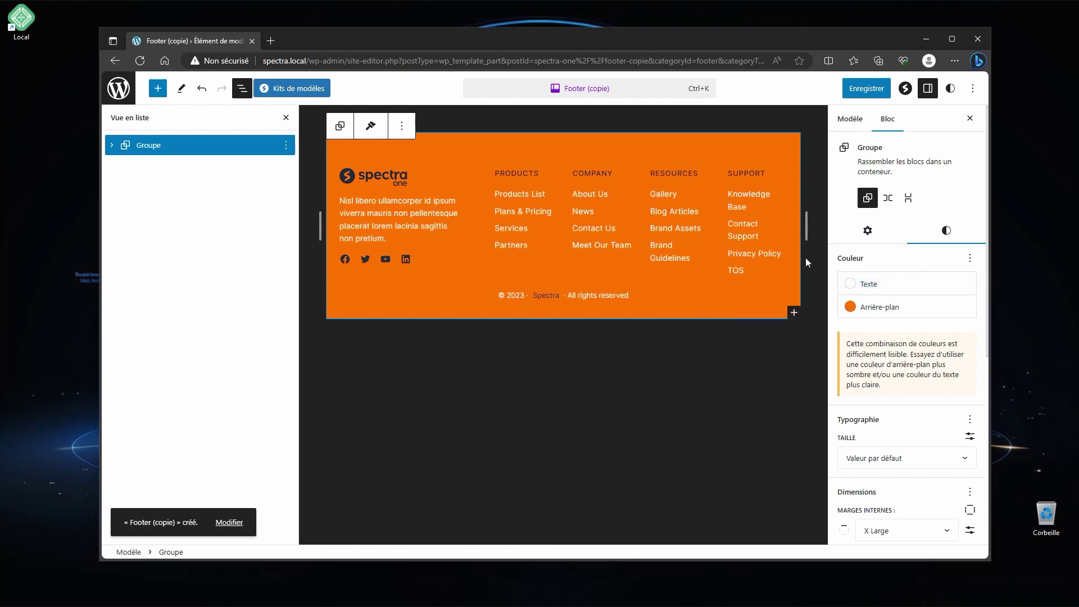
left_click(867, 91)
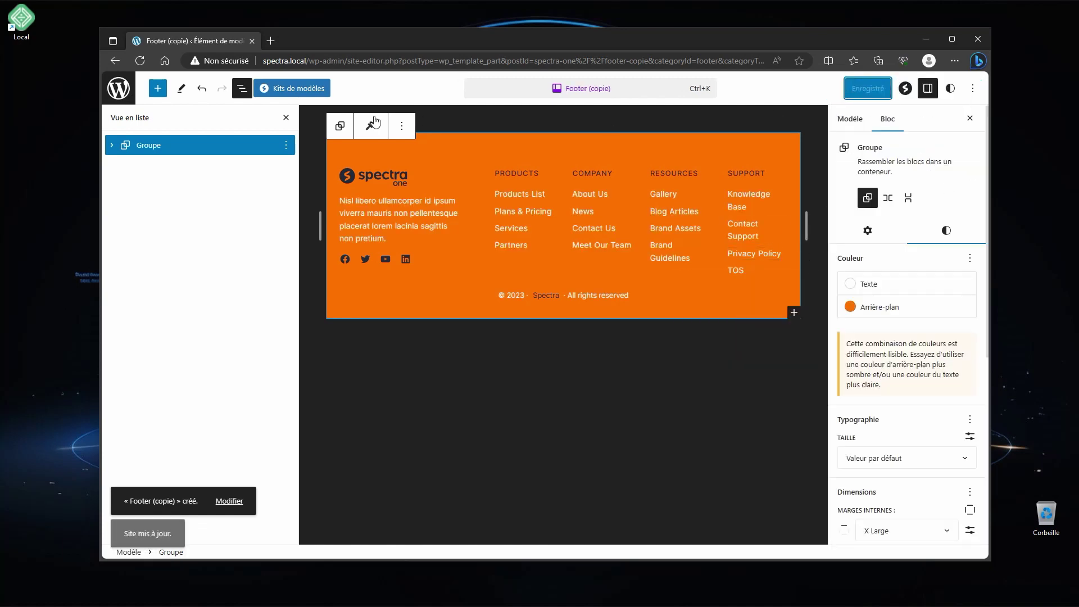
left_click(118, 88)
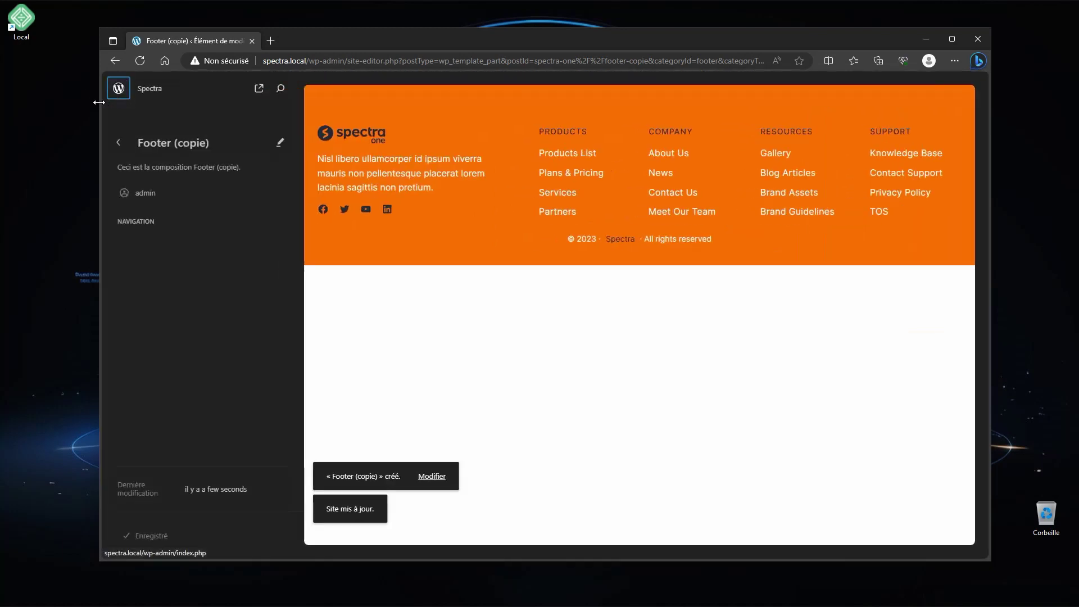
- Duplicate the Header template part among the En-tête elements in Compositions and open the copy
left_click(117, 144)
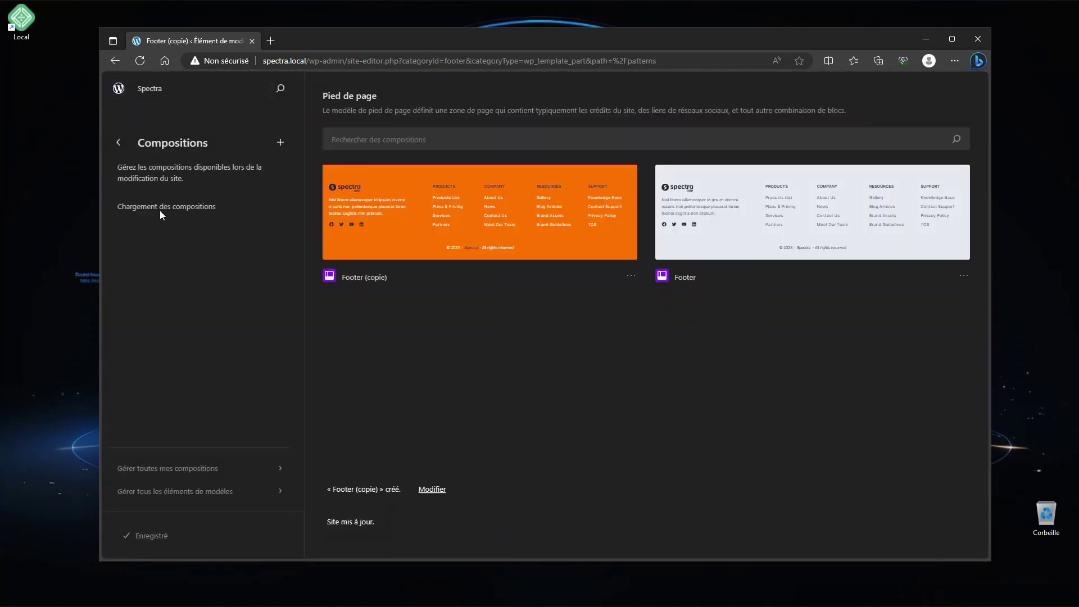
scroll(168, 404, "down", 2)
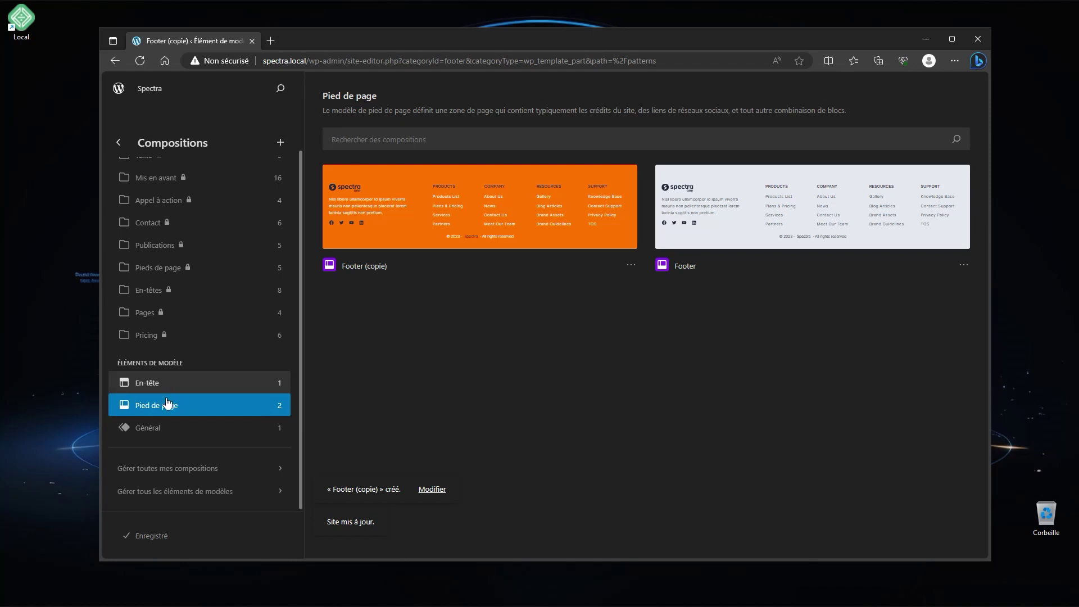
left_click(154, 388)
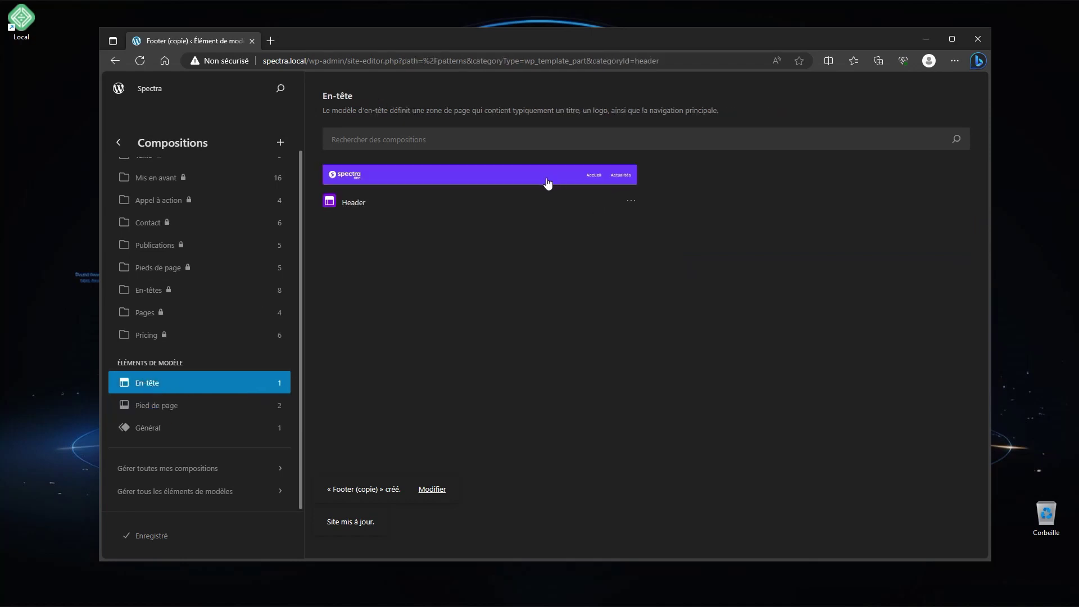
left_click(631, 201)
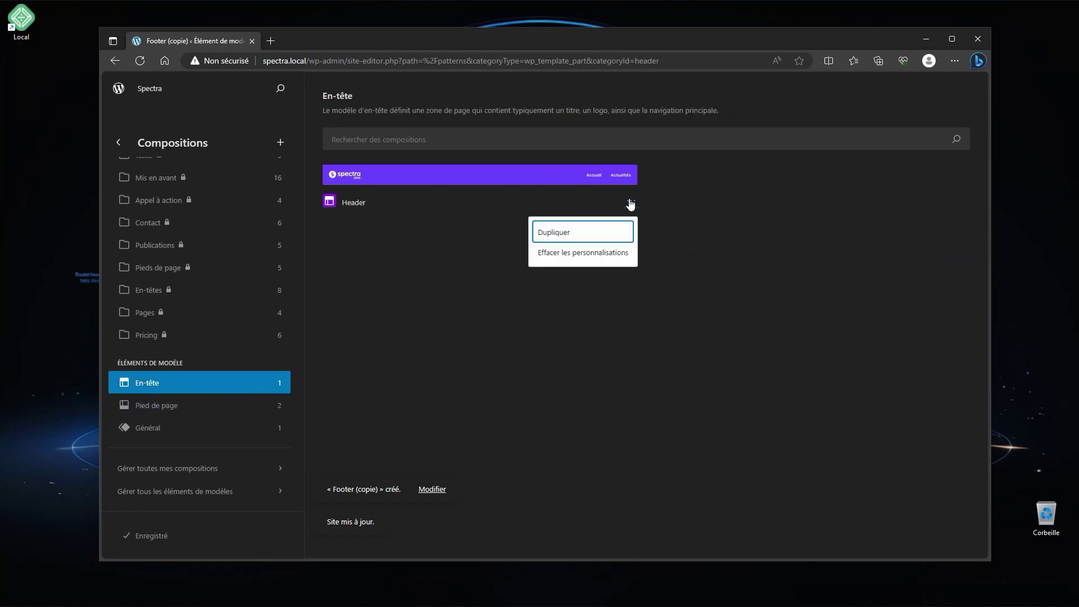
left_click(573, 236)
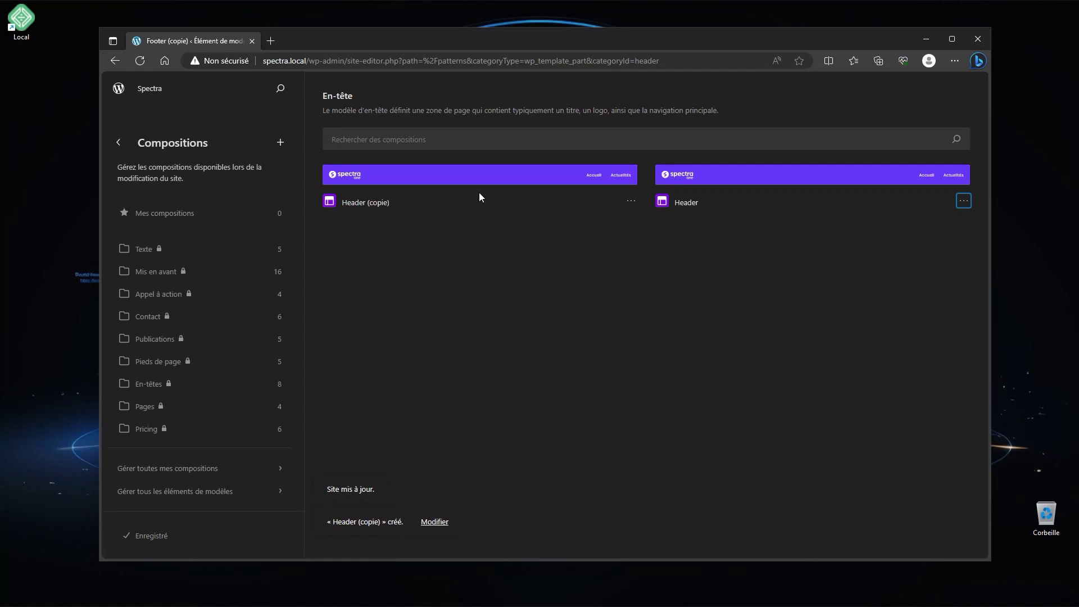
left_click(462, 176)
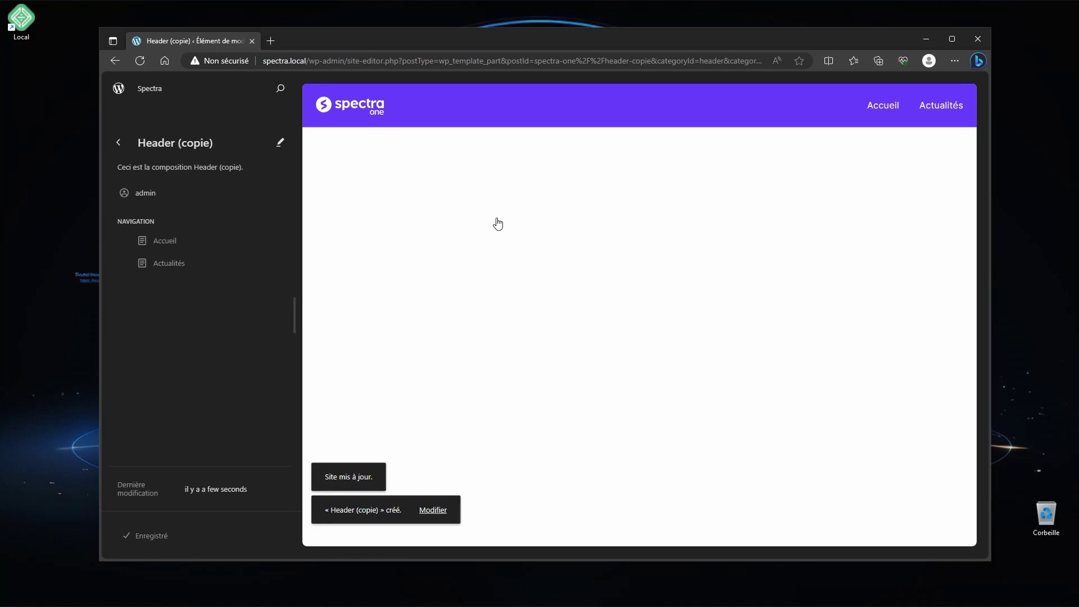
- Open the header copy for editing and set its Groupe block's background to Orange vif lumineux (#FF6900)
left_click(281, 146)
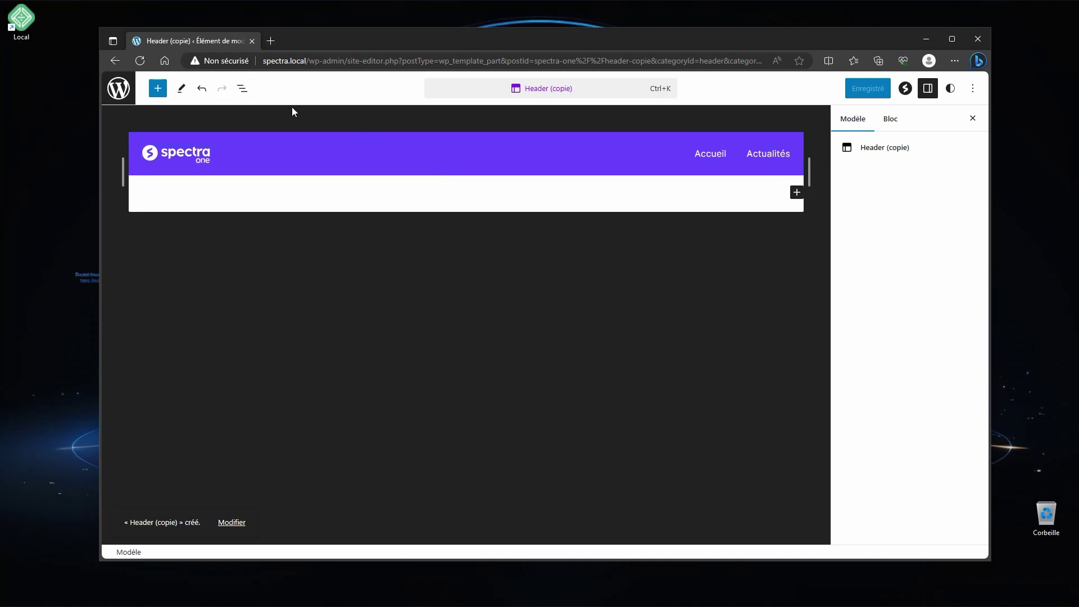
left_click(242, 88)
left_click(188, 145)
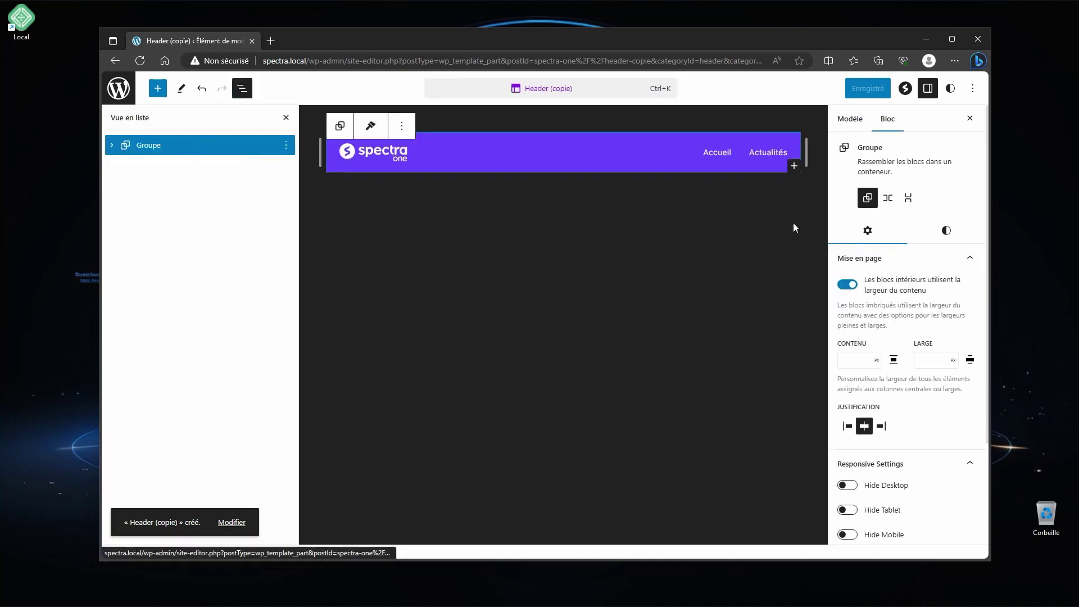
left_click(946, 231)
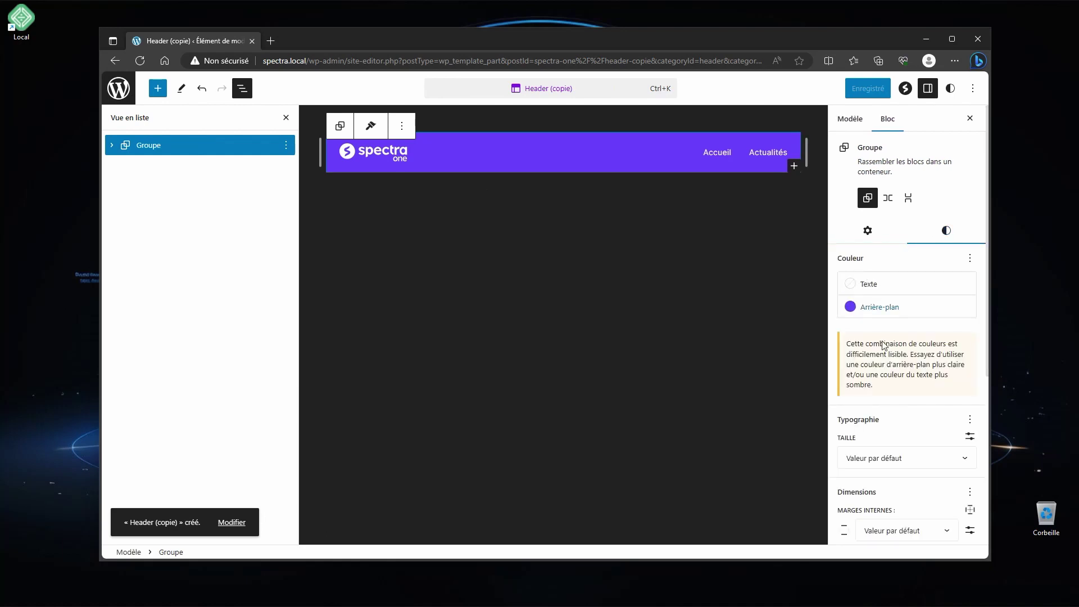
left_click(870, 312)
left_click(792, 520)
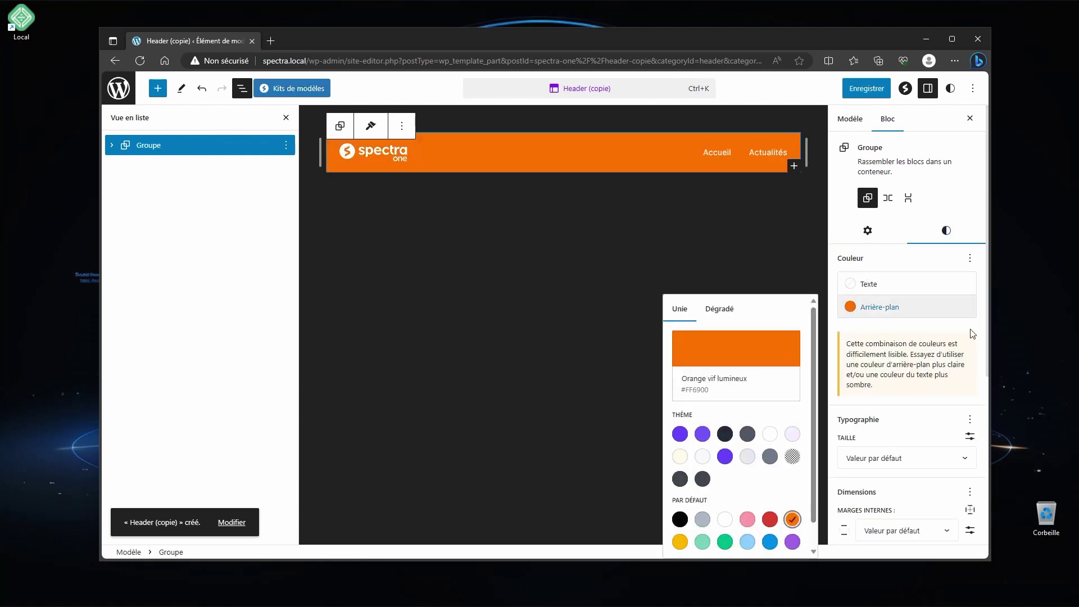
- Save the header copy and leave its editor
left_click(866, 88)
left_click(861, 89)
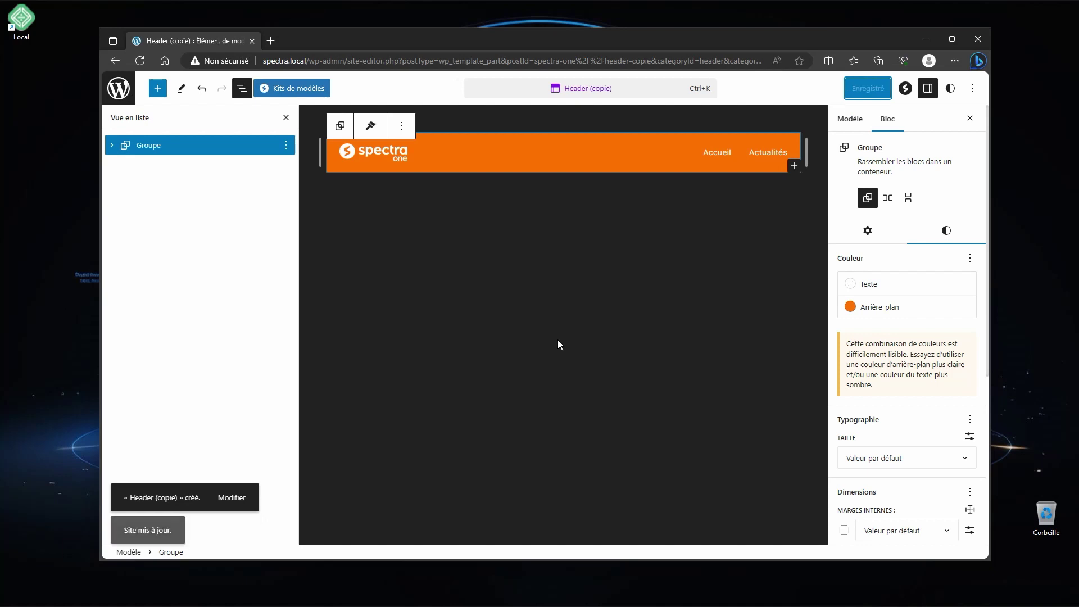
left_click(107, 96)
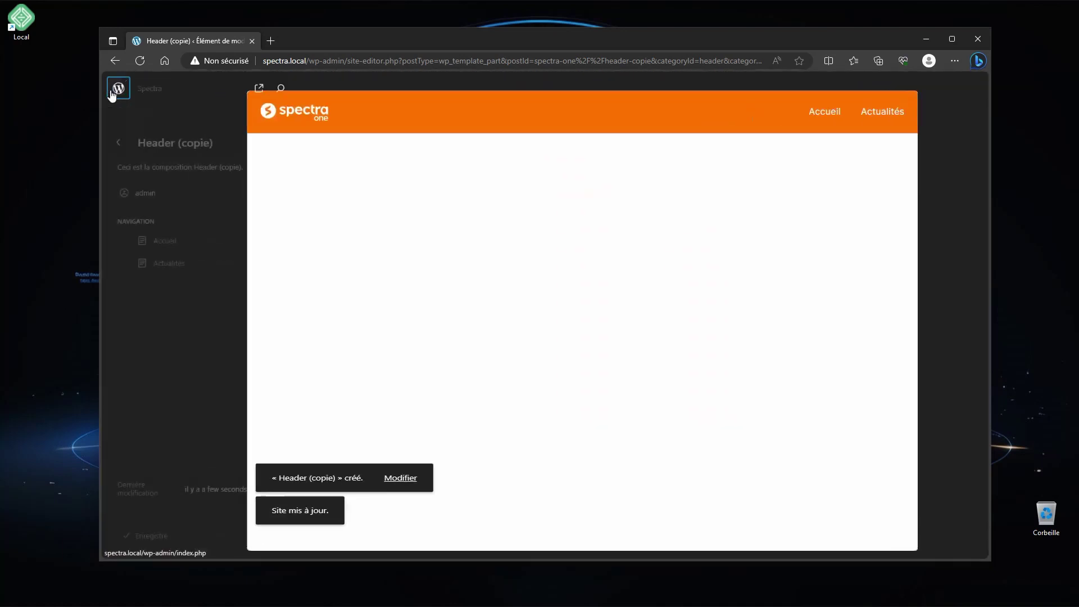
- Open the Services template from Modèles for editing, without choosing a suggested composition
left_click(118, 143)
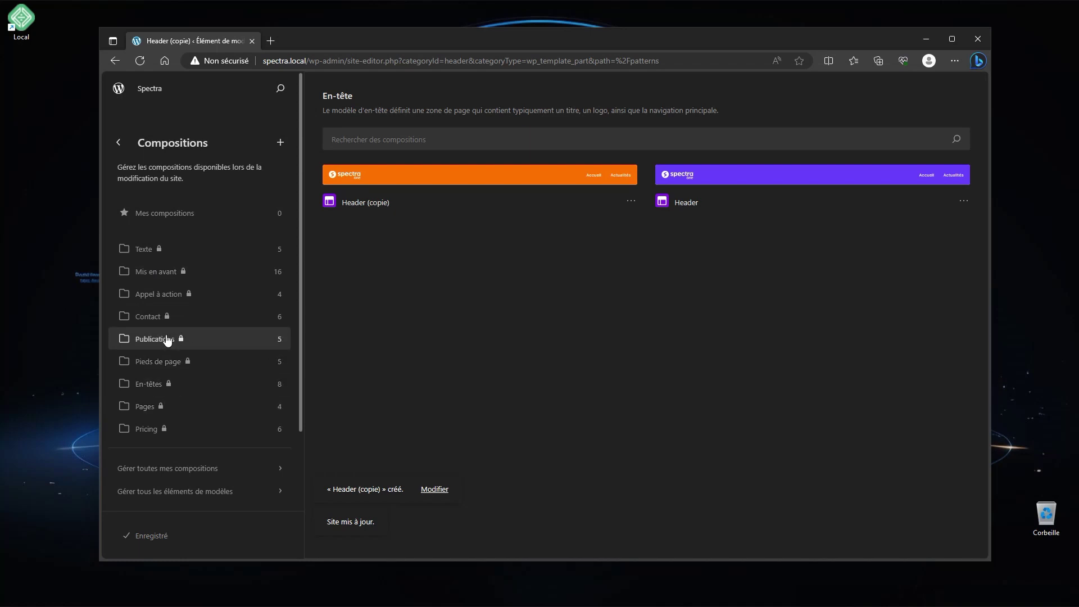
left_click(120, 145)
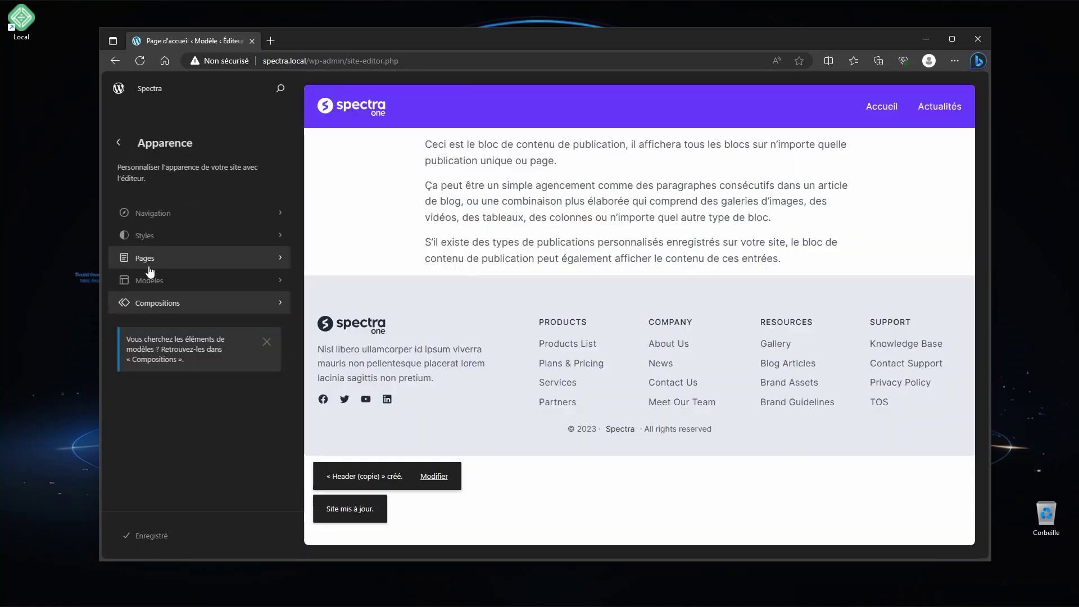
left_click(132, 280)
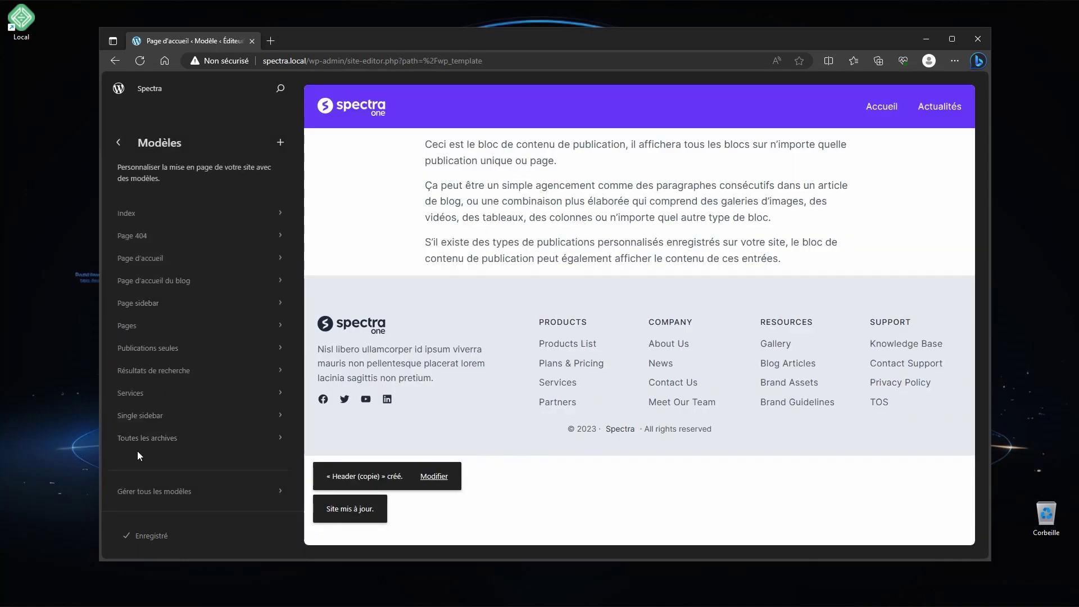
left_click(135, 393)
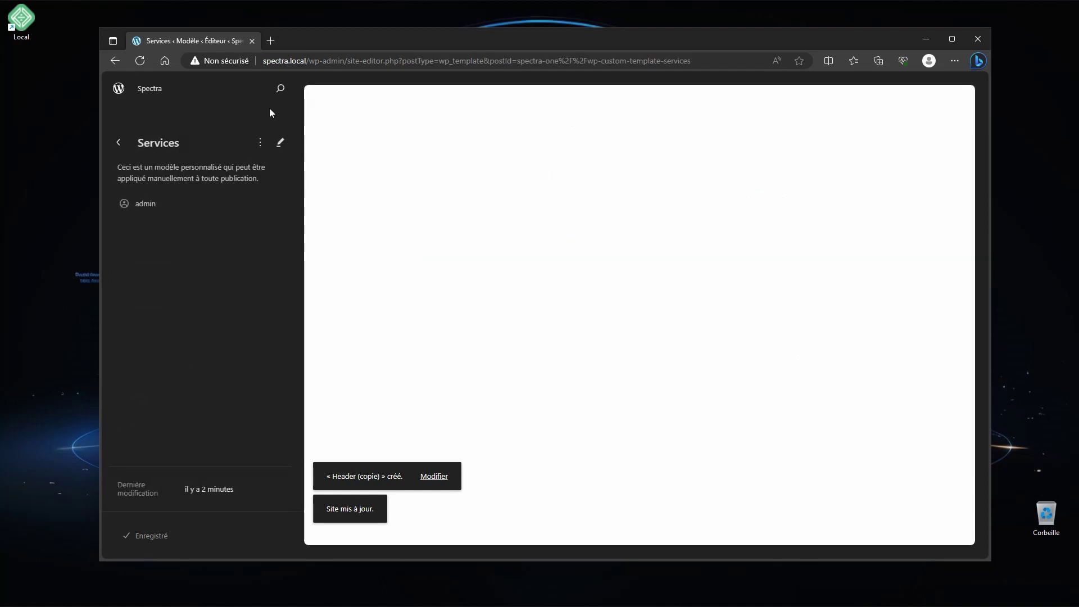
left_click(280, 142)
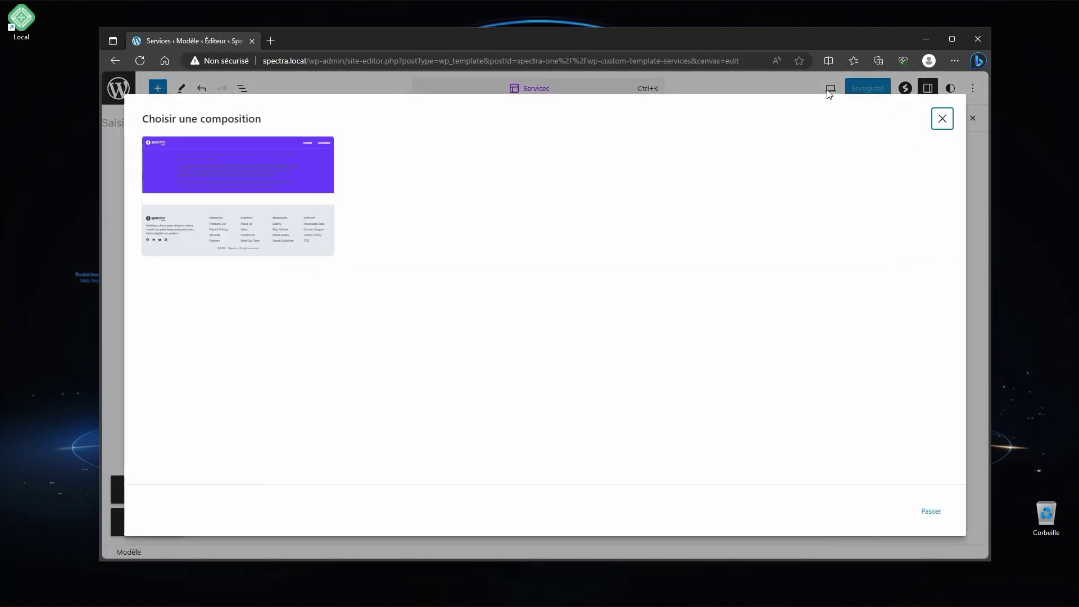
left_click(941, 119)
left_click(242, 88)
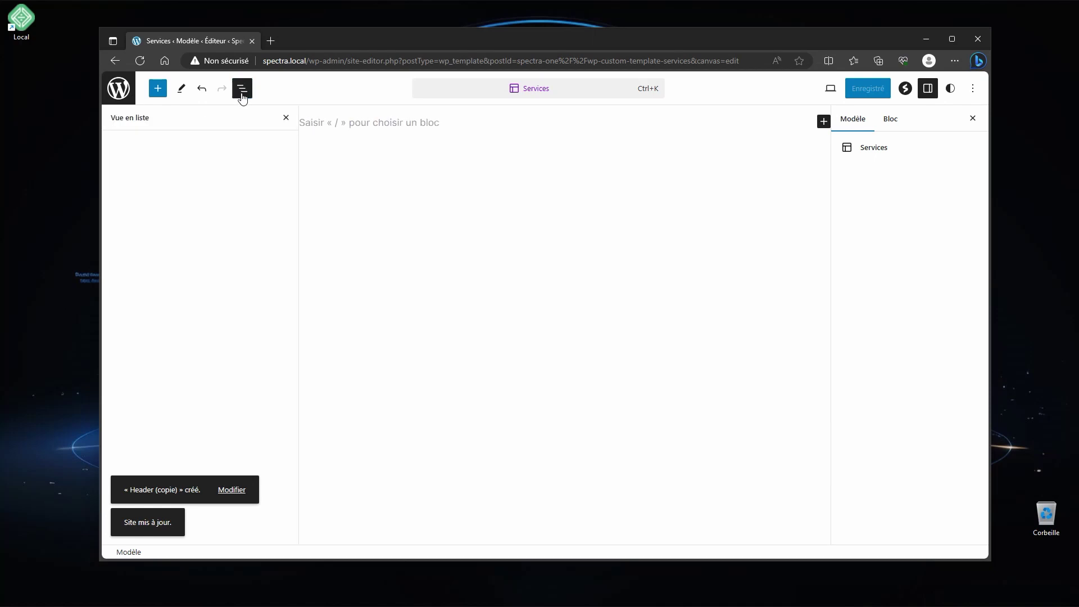
- Insert an Élément de modèle block in the Services template and assign it the existing Header (copie) part
left_click(158, 88)
type("e")
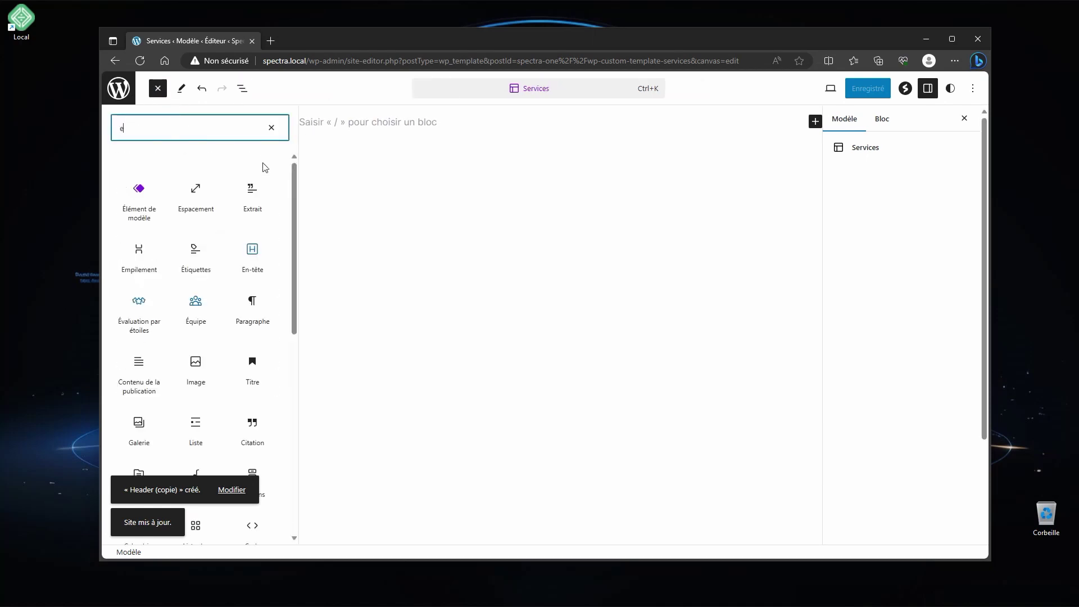
key("Return")
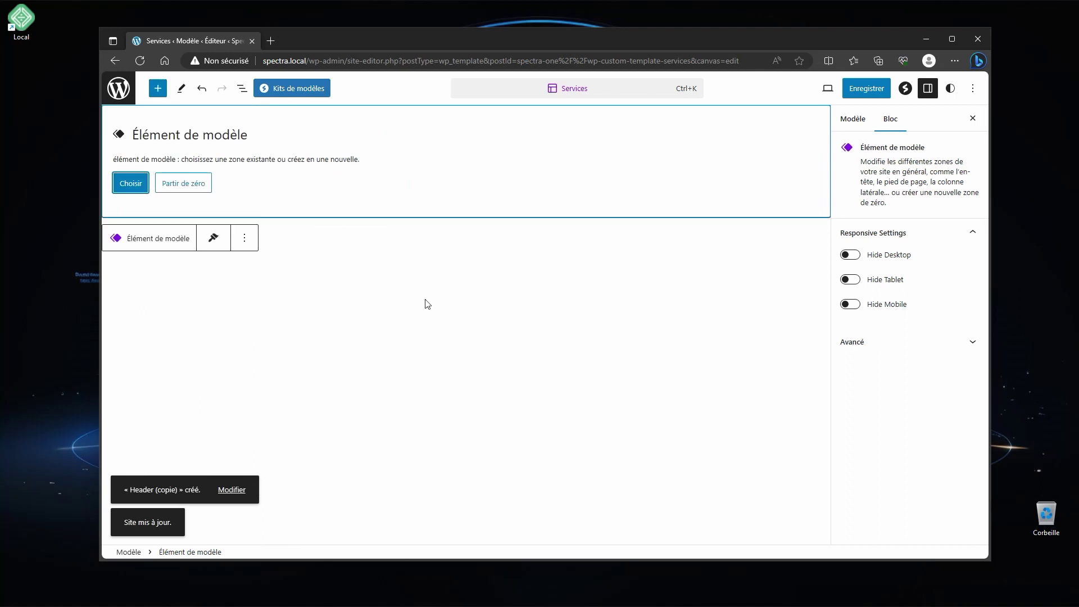
left_click(130, 183)
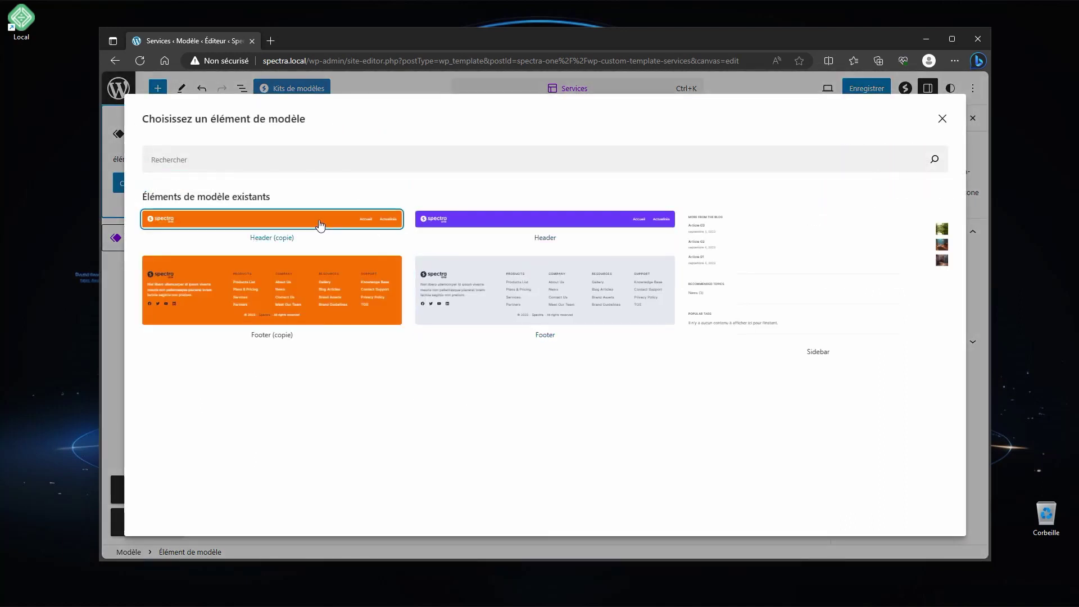
left_click(321, 222)
- Add a Groupe block below the header with the single-area layout
left_click(163, 90)
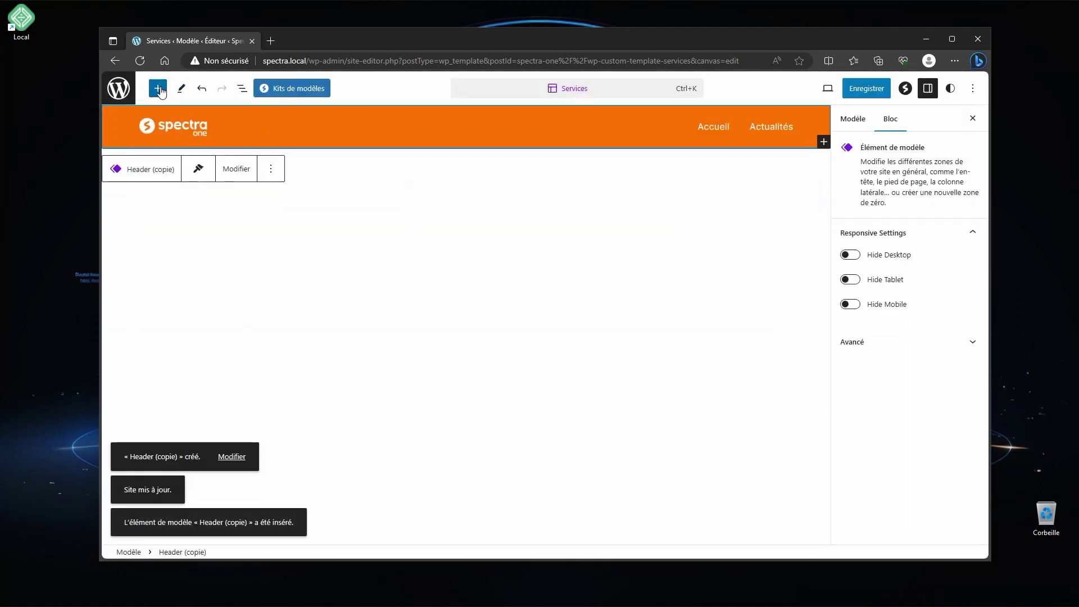
type("group")
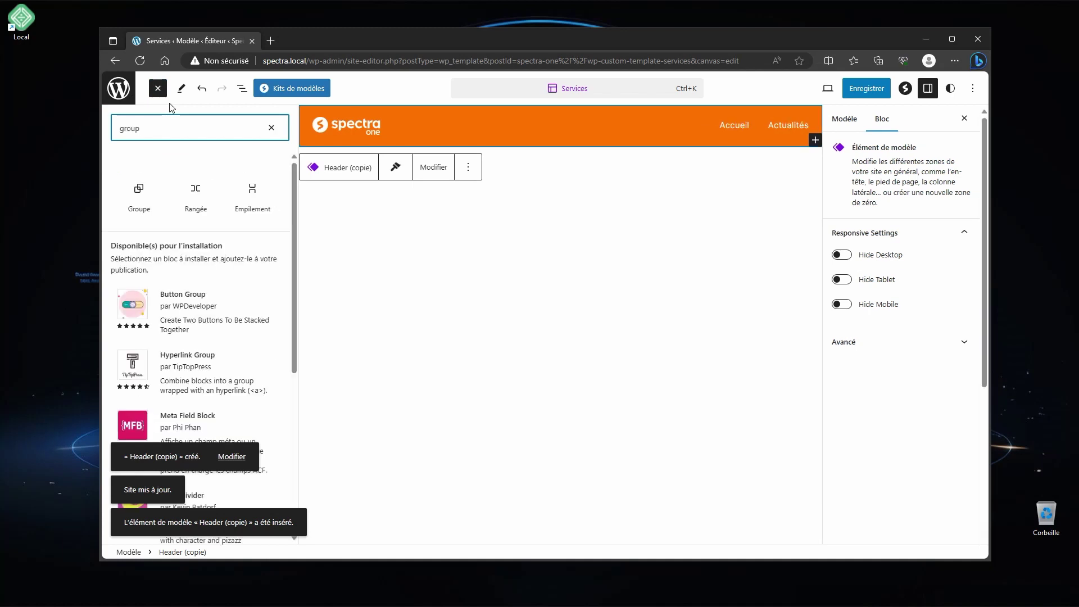
left_click(139, 193)
left_click(515, 212)
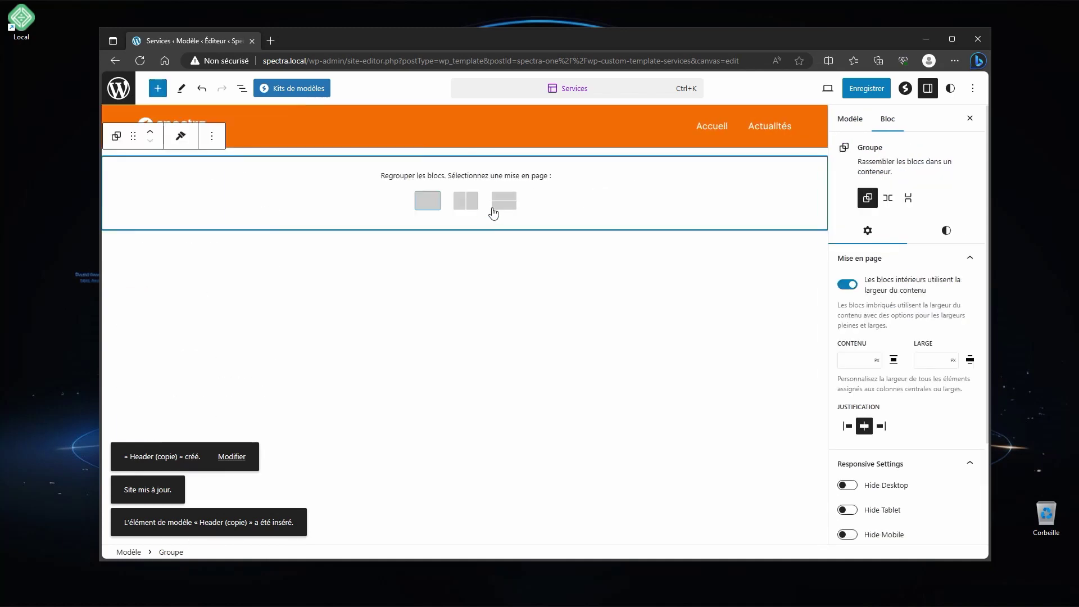
left_click(428, 203)
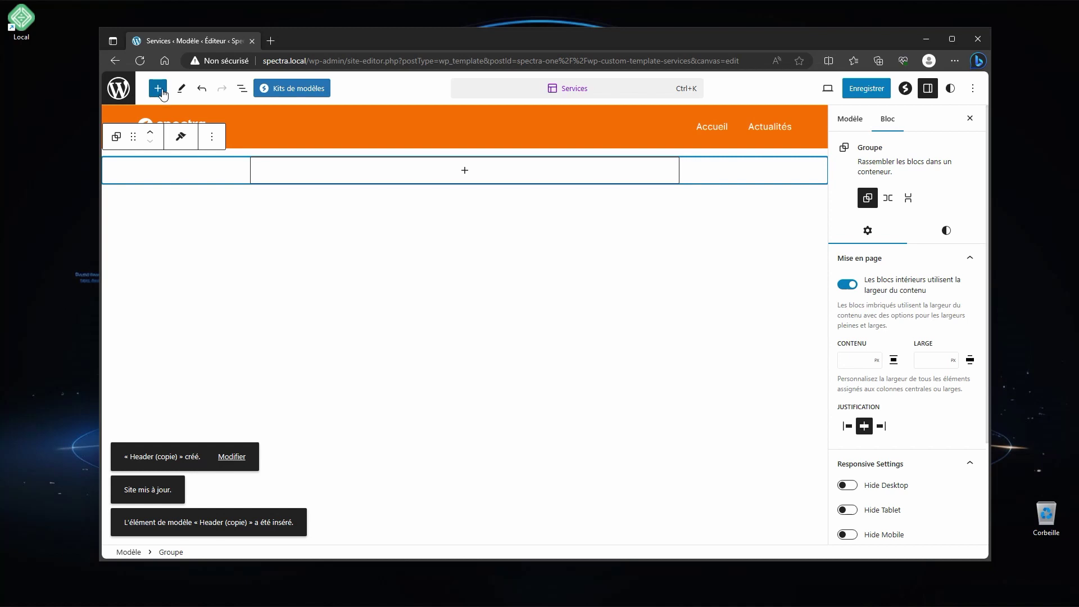
- Insert a Contenu de la publication block inside the Groupe block
left_click(464, 170)
type("c")
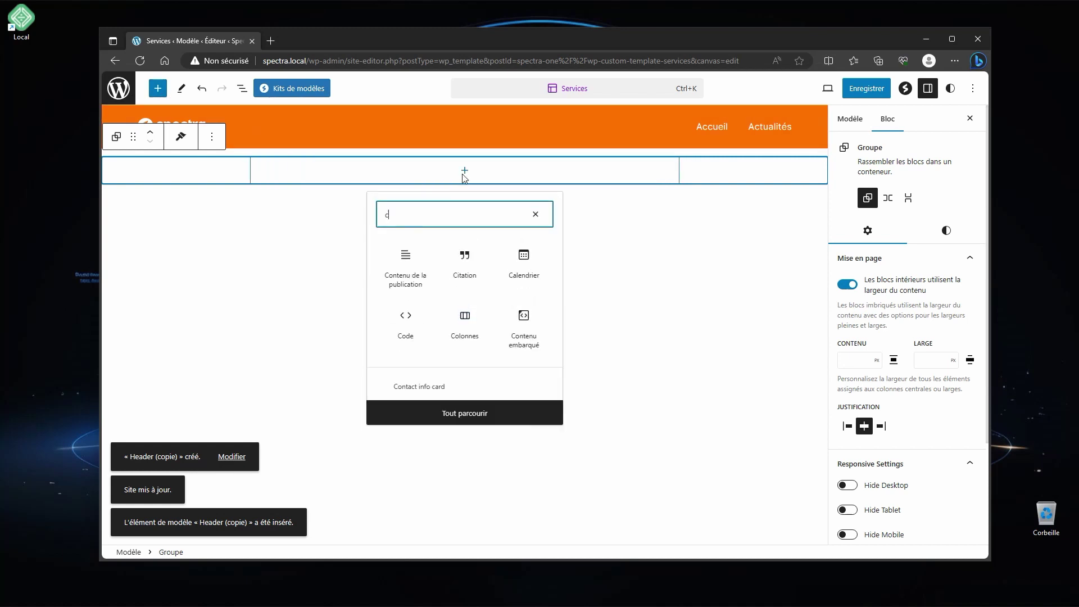
type("on")
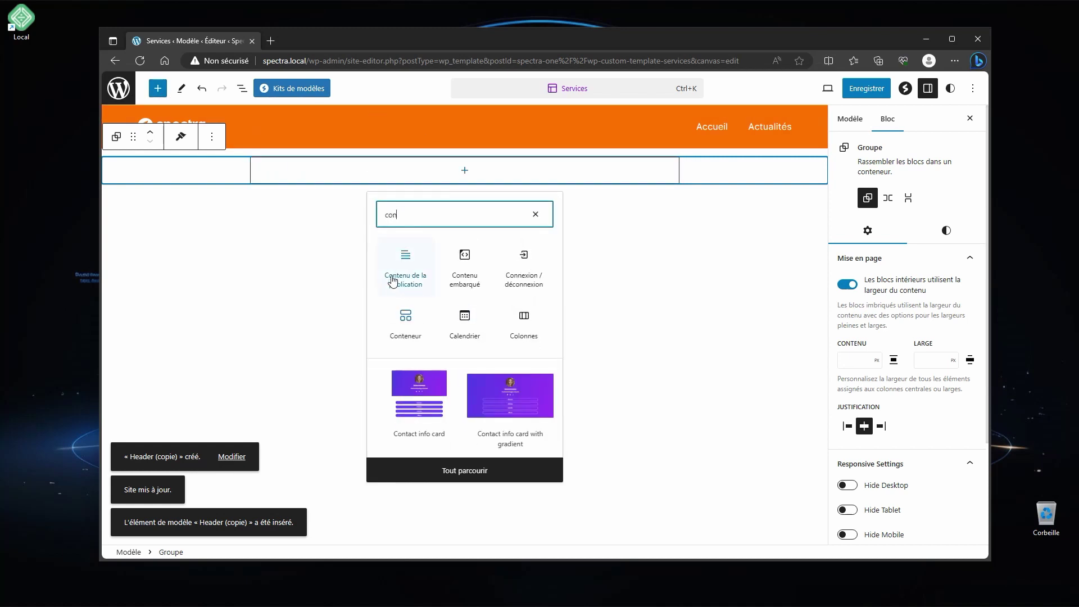
left_click(405, 263)
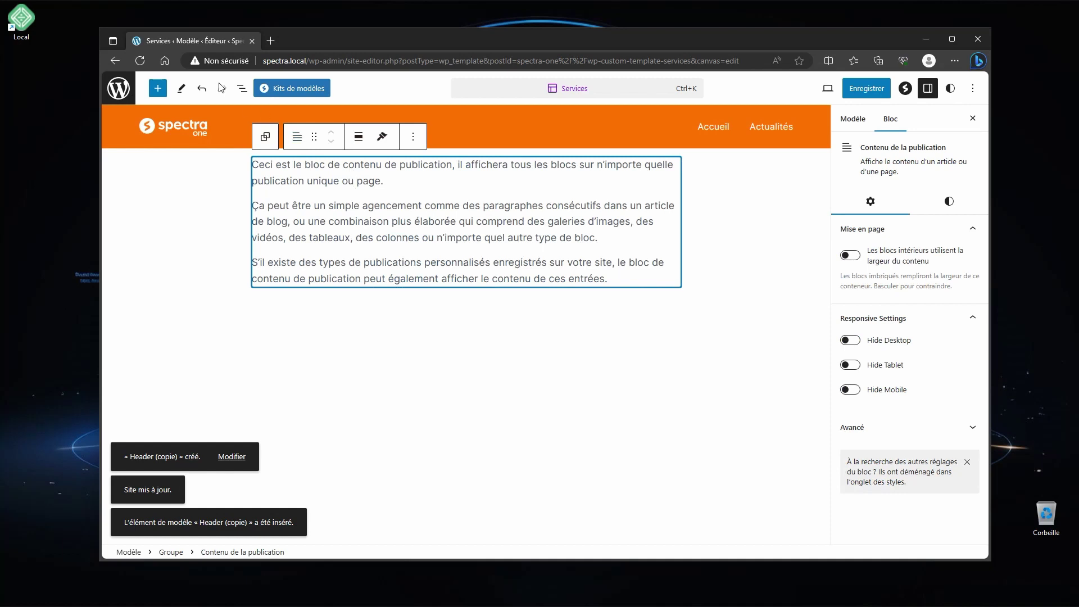
- Add an Élément de modèle block after the Groupe block and assign it the existing Footer (copie) part
left_click(241, 89)
left_click(113, 165)
left_click(113, 165)
left_click(143, 165)
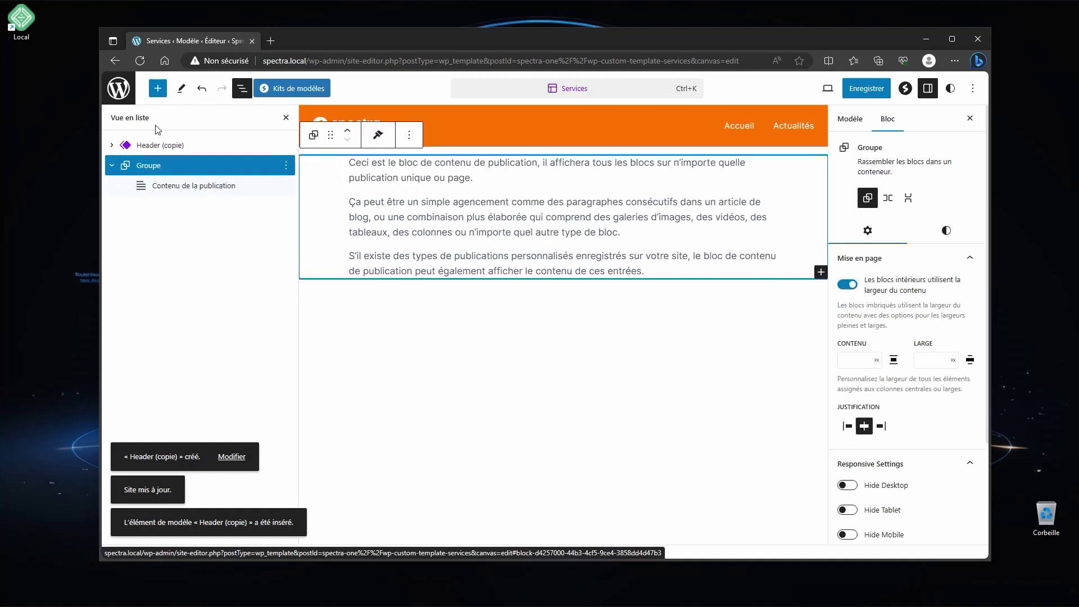
left_click(158, 90)
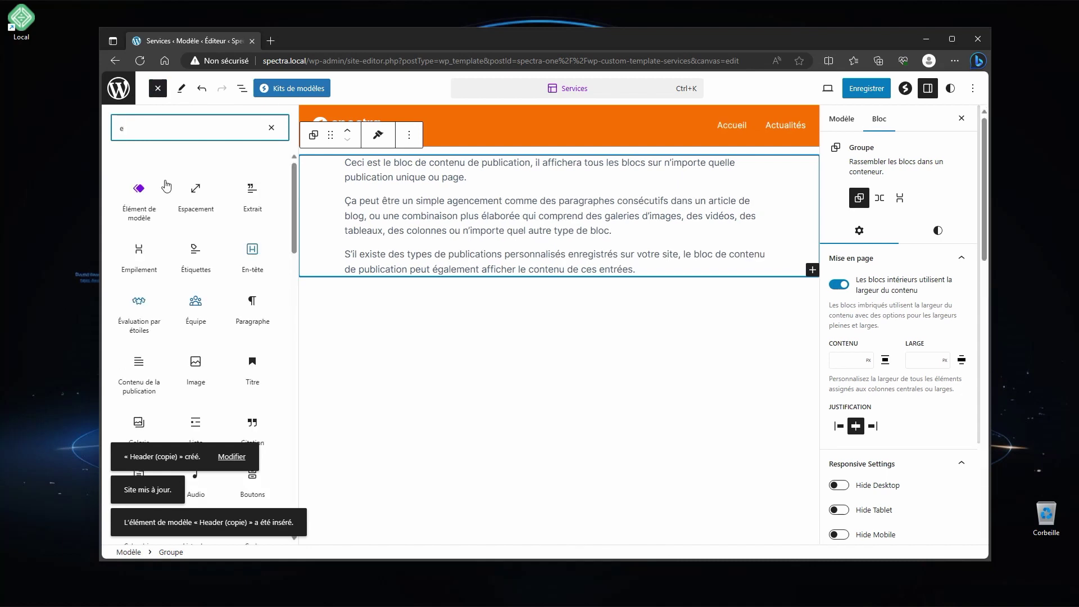
left_click(141, 202)
left_click(332, 364)
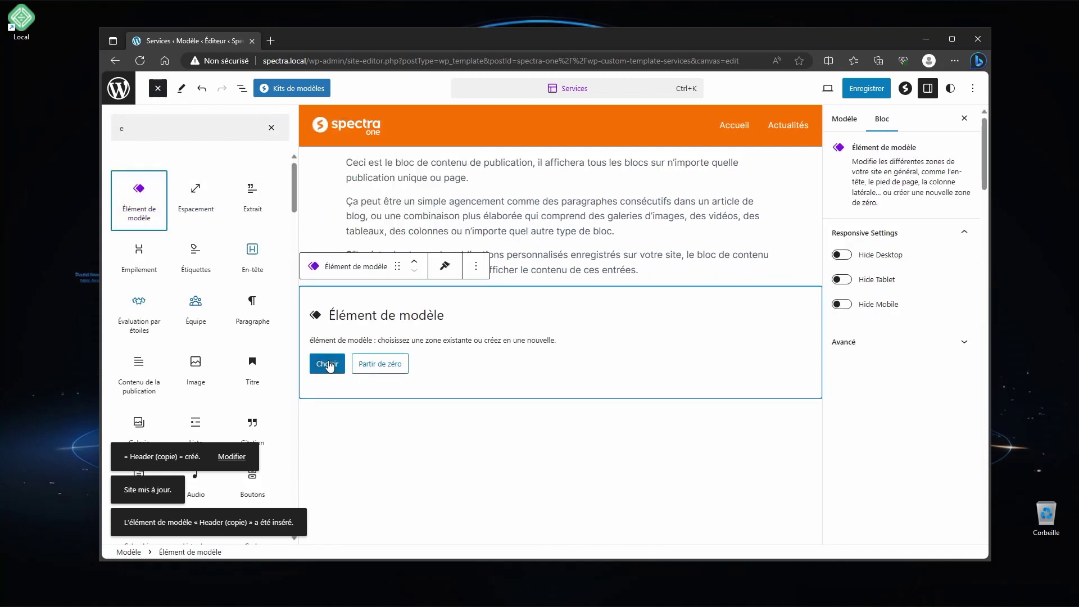
left_click(281, 289)
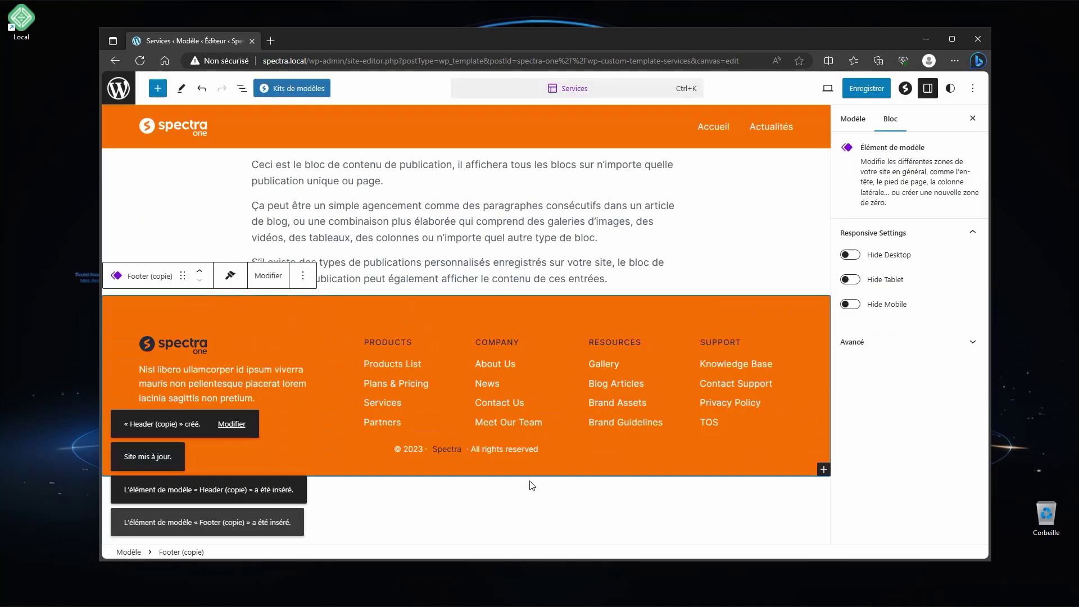
- With the Groupe block of the Services template selected, browse the Spectra blocks available for insertion
left_click(241, 88)
left_click(138, 169)
left_click(158, 88)
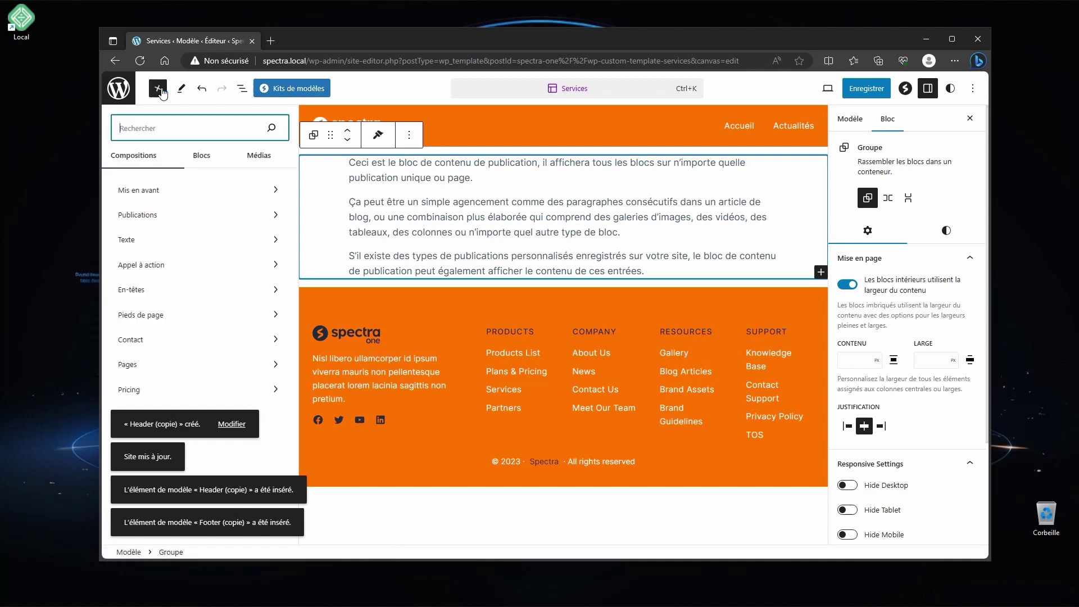
left_click(202, 155)
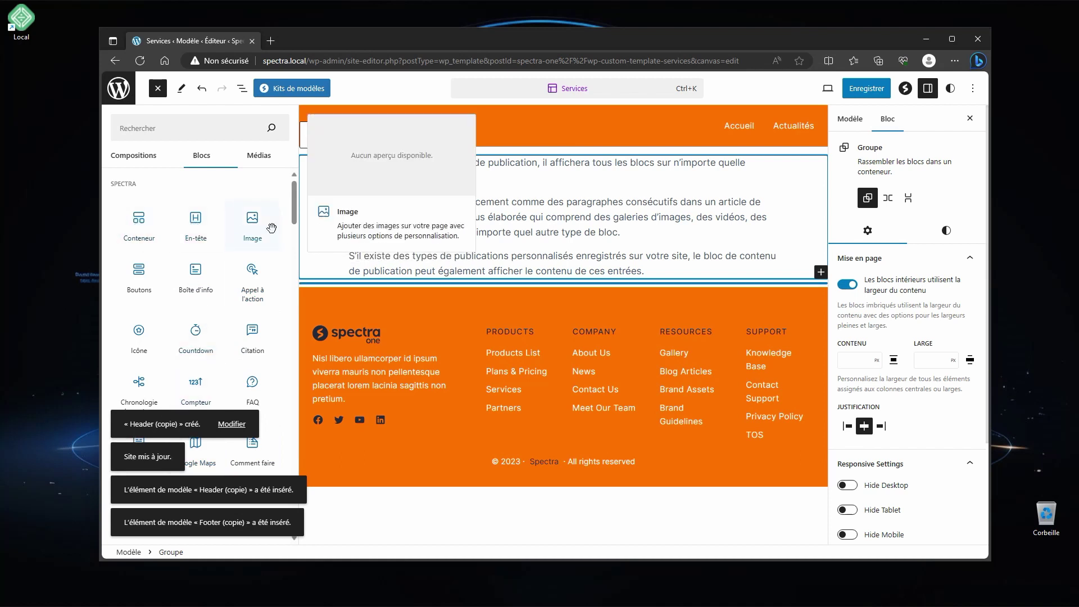
scroll(259, 225, "down", 1)
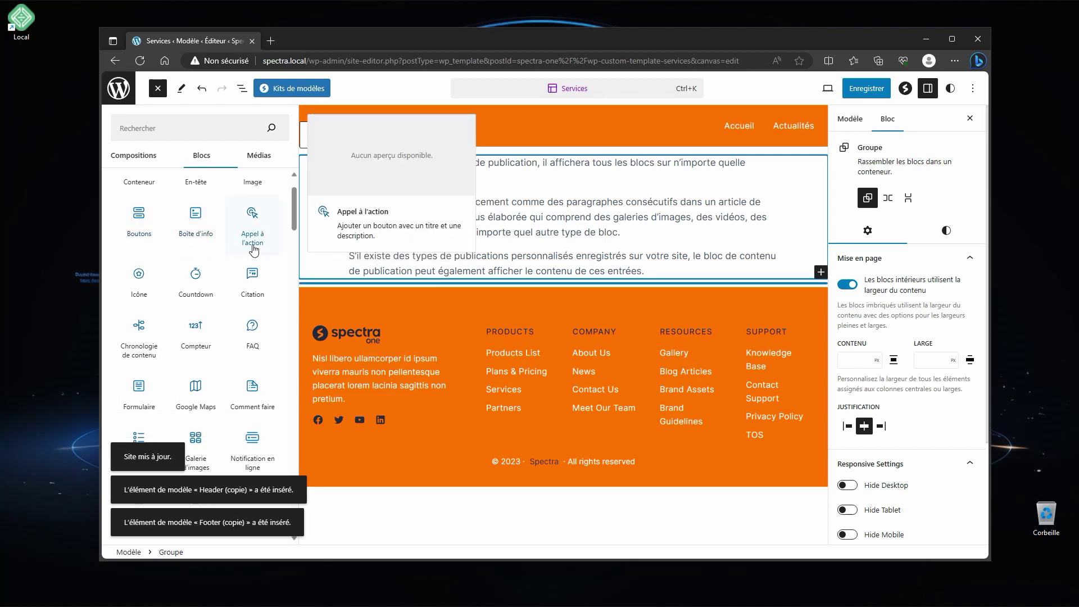
scroll(239, 256, "down", 1)
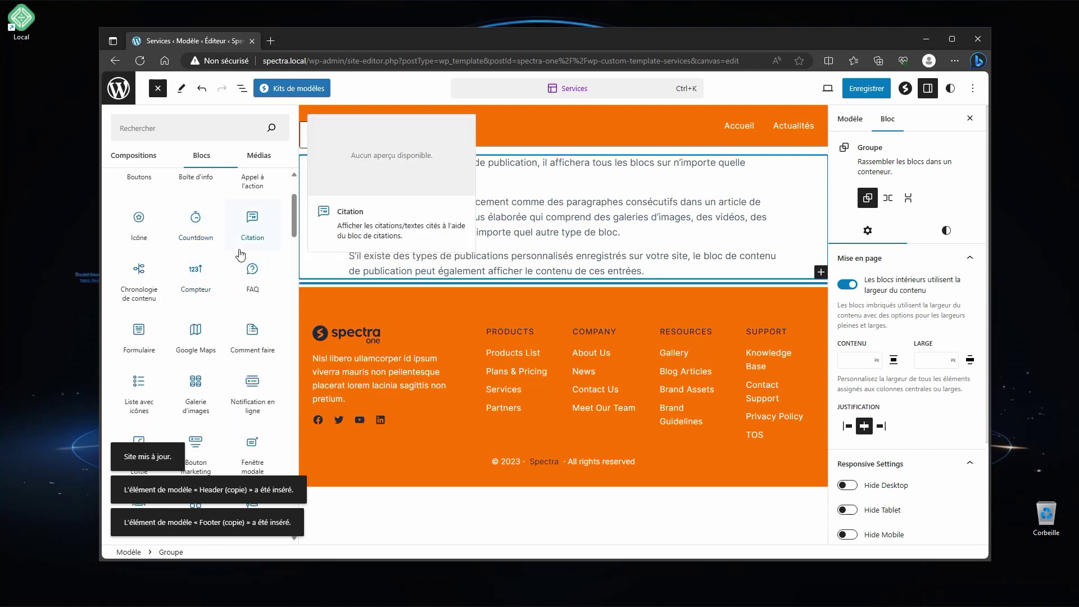
scroll(238, 256, "down", 3)
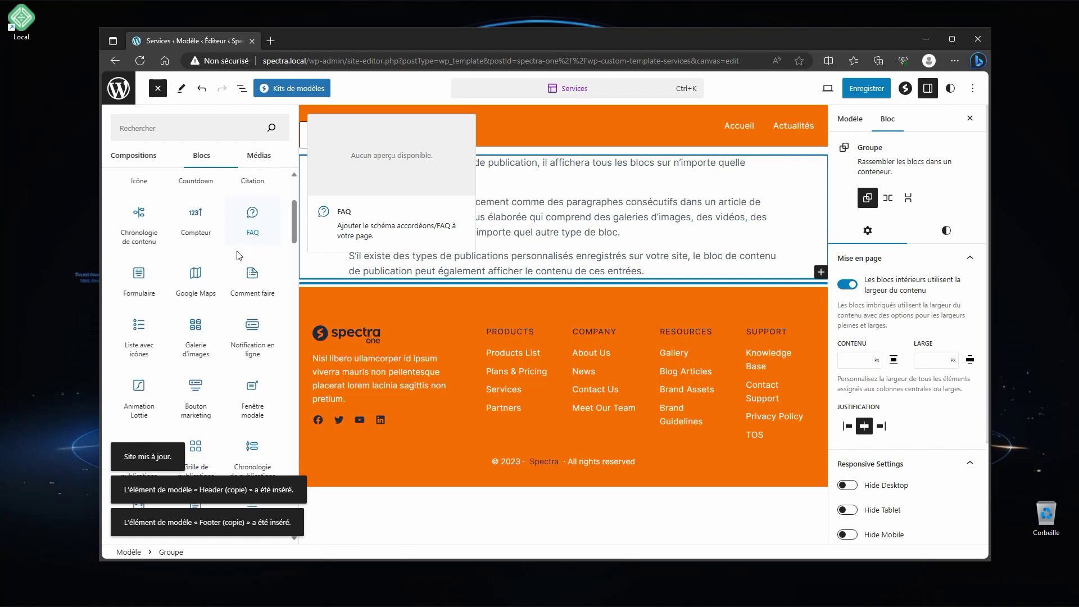
scroll(239, 256, "down", 1)
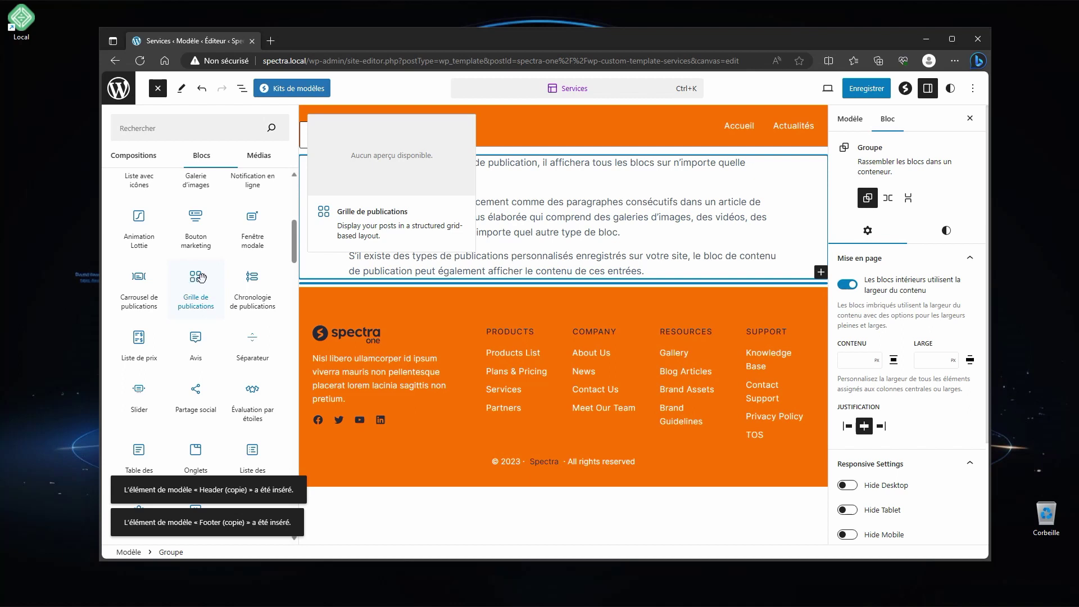
scroll(207, 298, "down", 3)
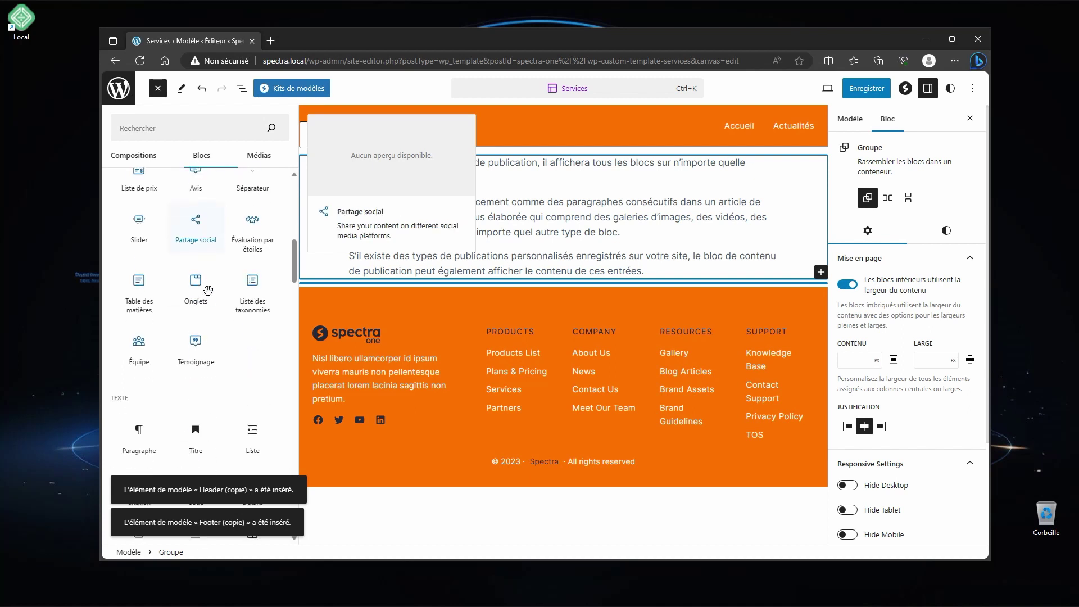
scroll(228, 365, "up", 5)
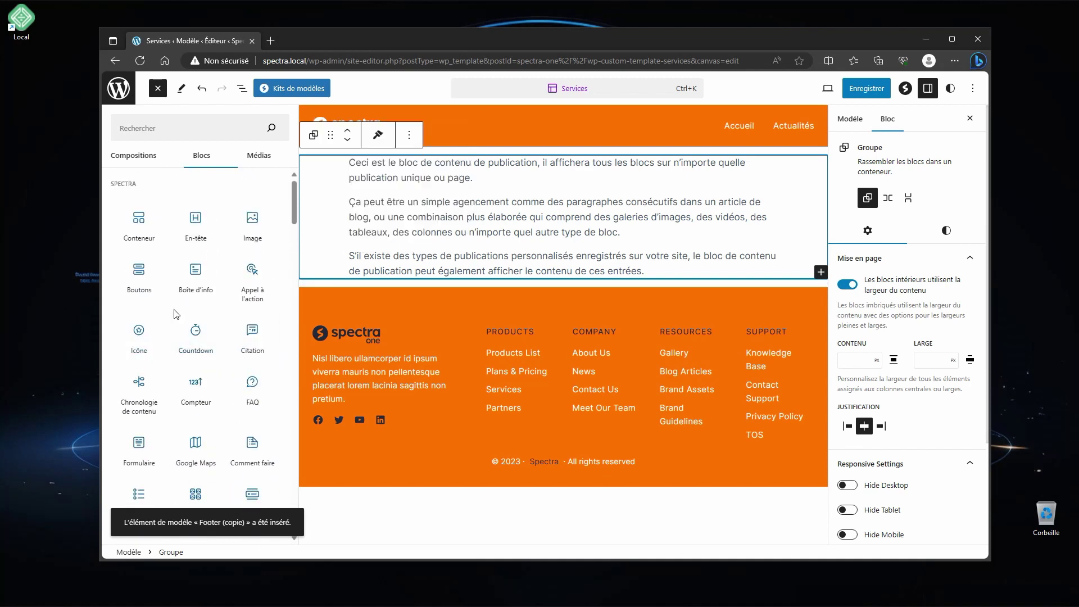
- Insert a Spectra Conteneur block with the single-column layout and move it above the Groupe block
left_click(137, 215)
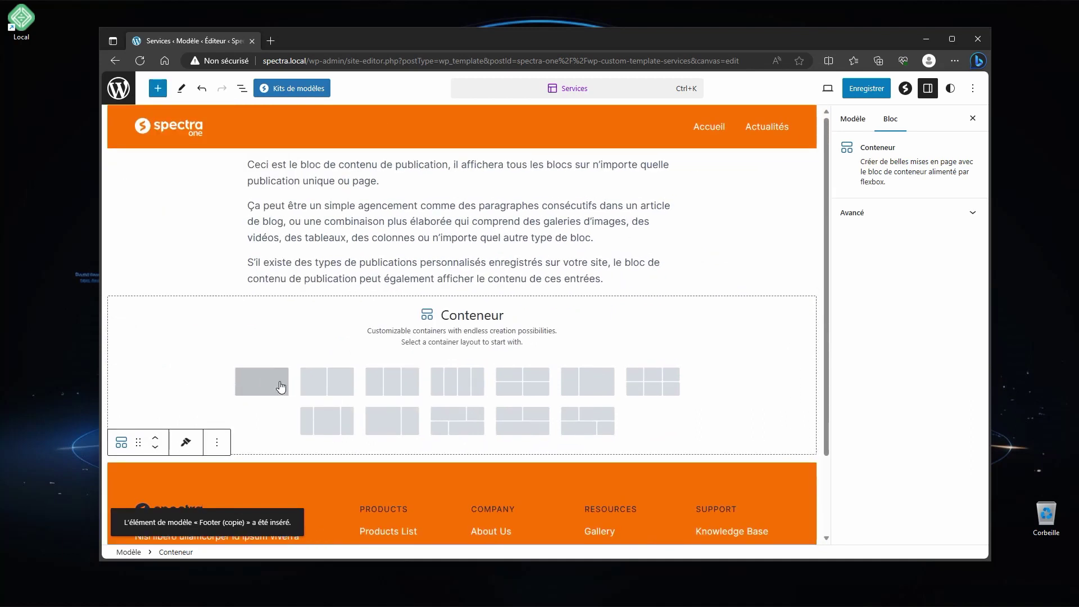
left_click(279, 382)
left_click(243, 89)
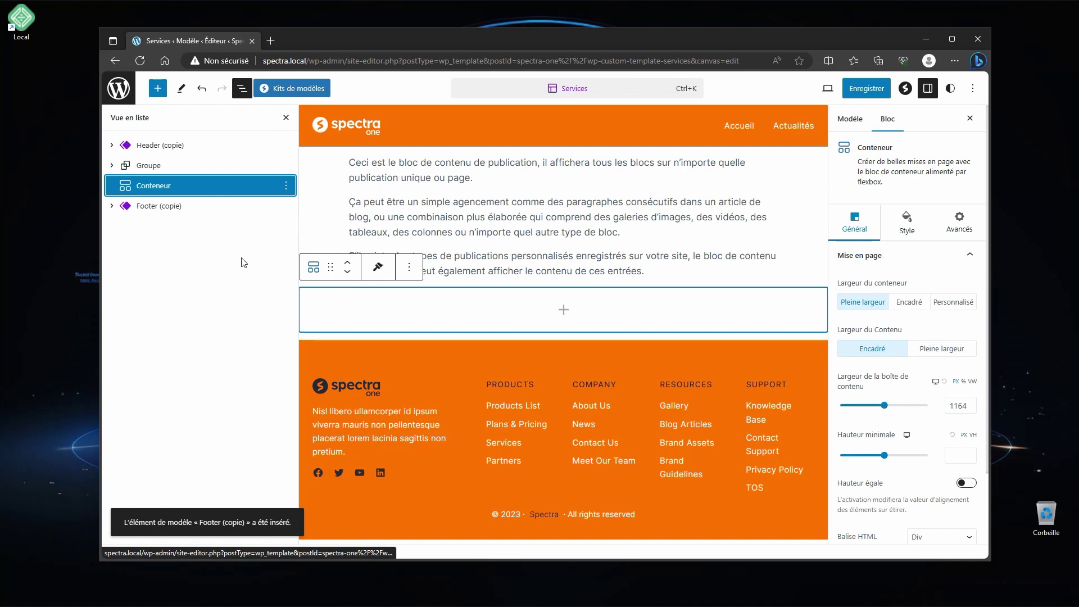
left_click(346, 262)
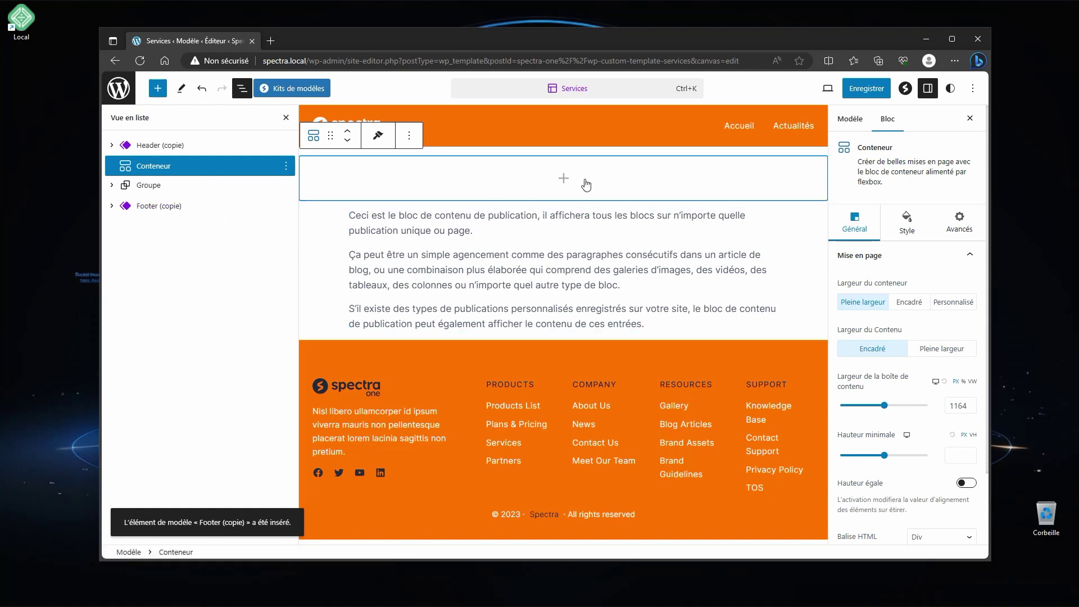
left_click(909, 230)
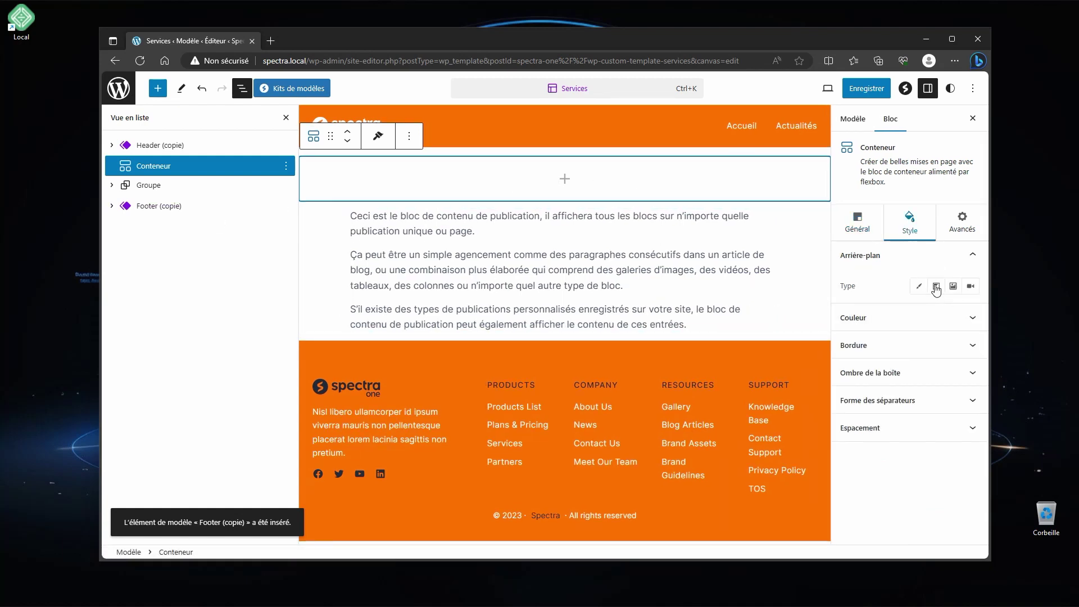
left_click(952, 287)
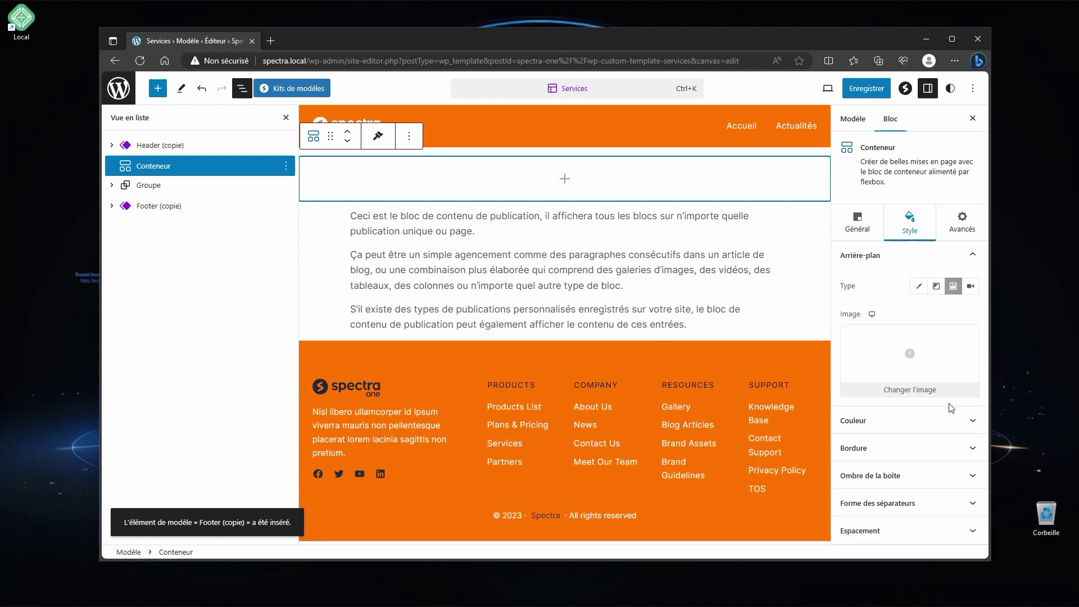
left_click(910, 359)
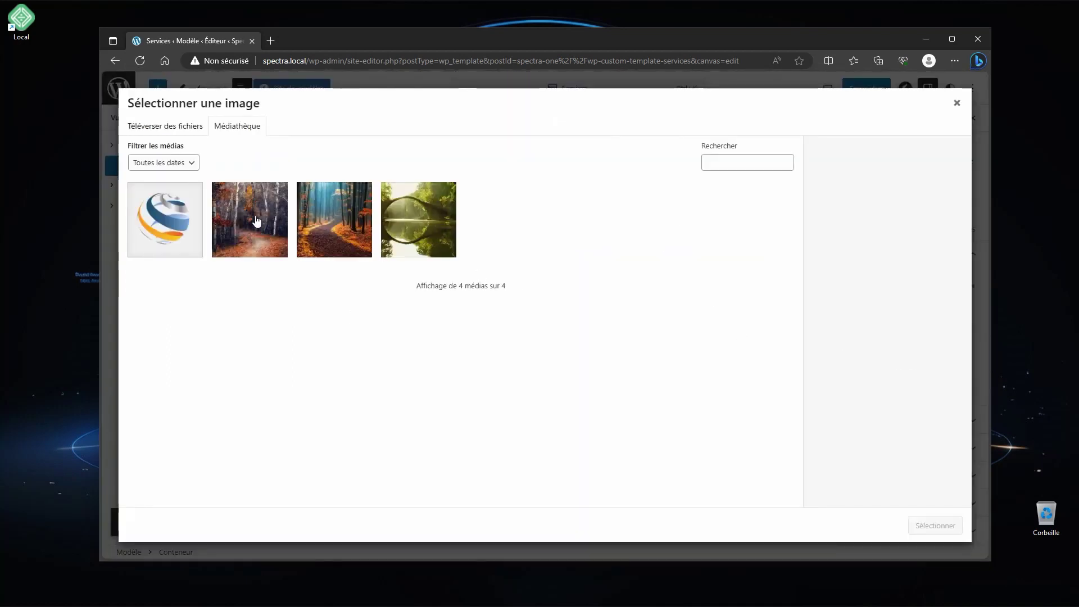
left_click(956, 103)
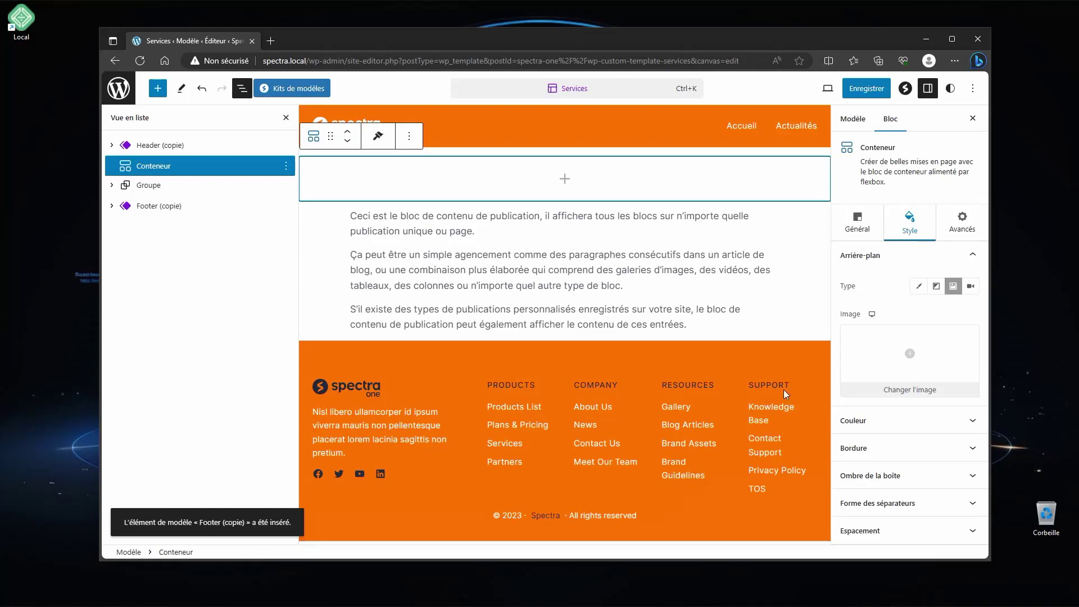
- Give the Conteneur block a basic gradient background and set its minimum height to 249 px
left_click(936, 287)
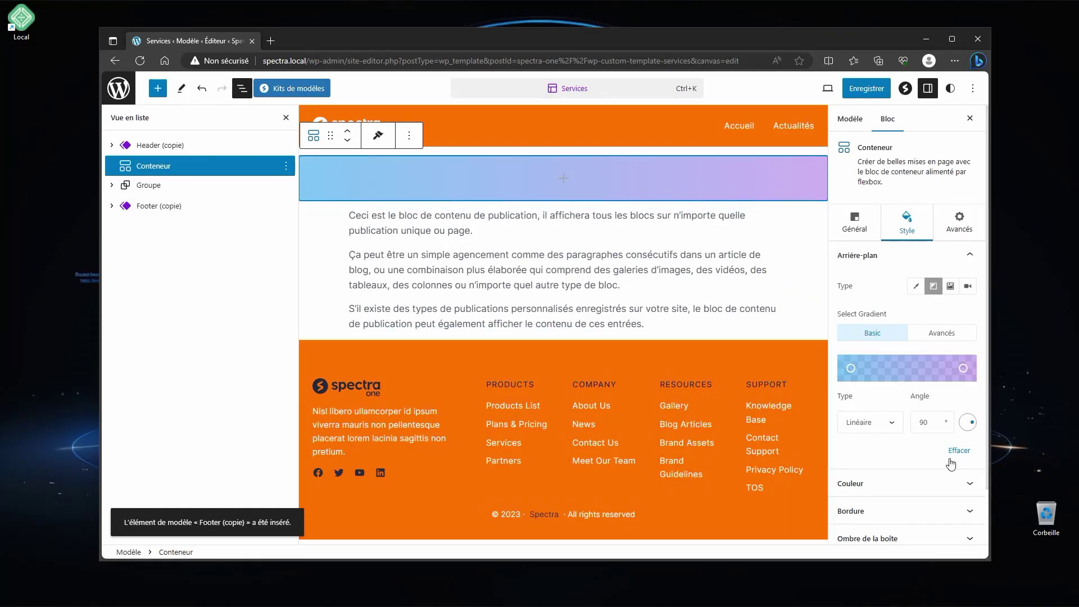
left_click(854, 222)
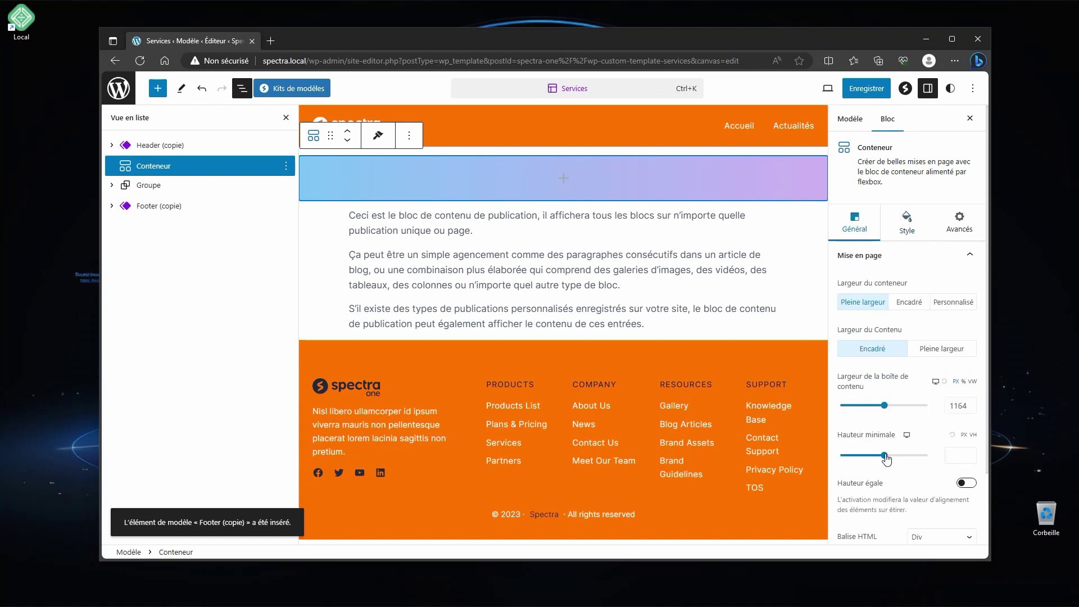
left_click_drag(886, 459, 862, 459)
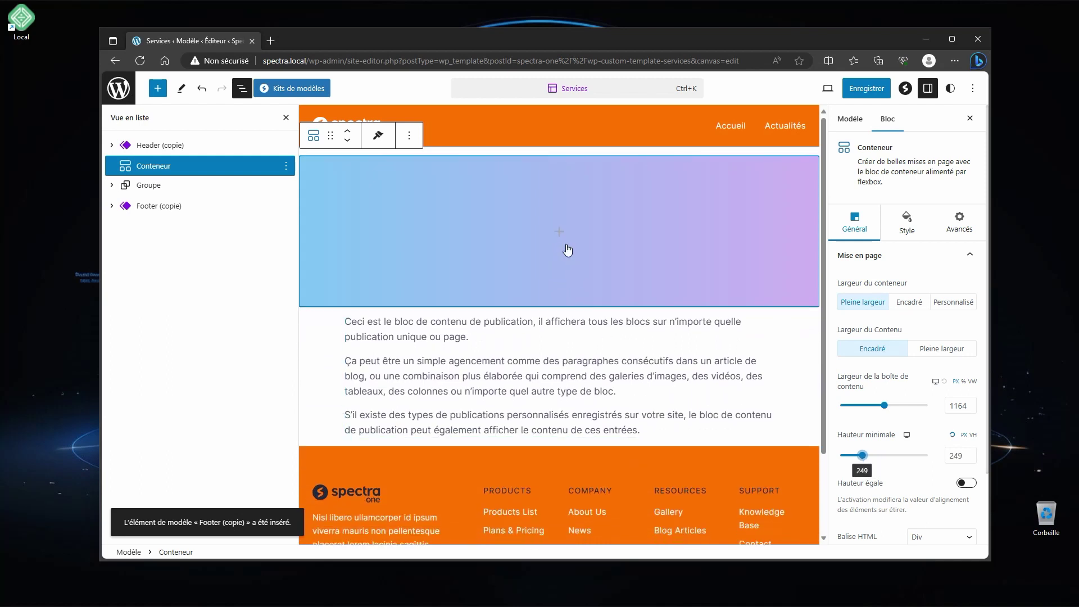
- Search for "titre" and insert the dynamic Titre block for the page title inside the Conteneur block
left_click(565, 243)
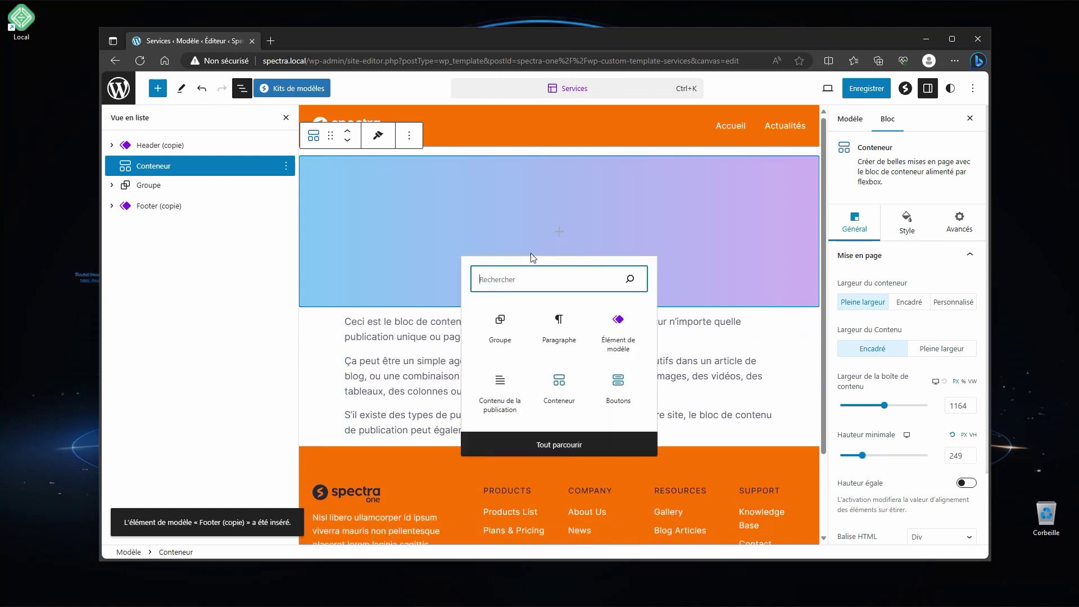
type("titre")
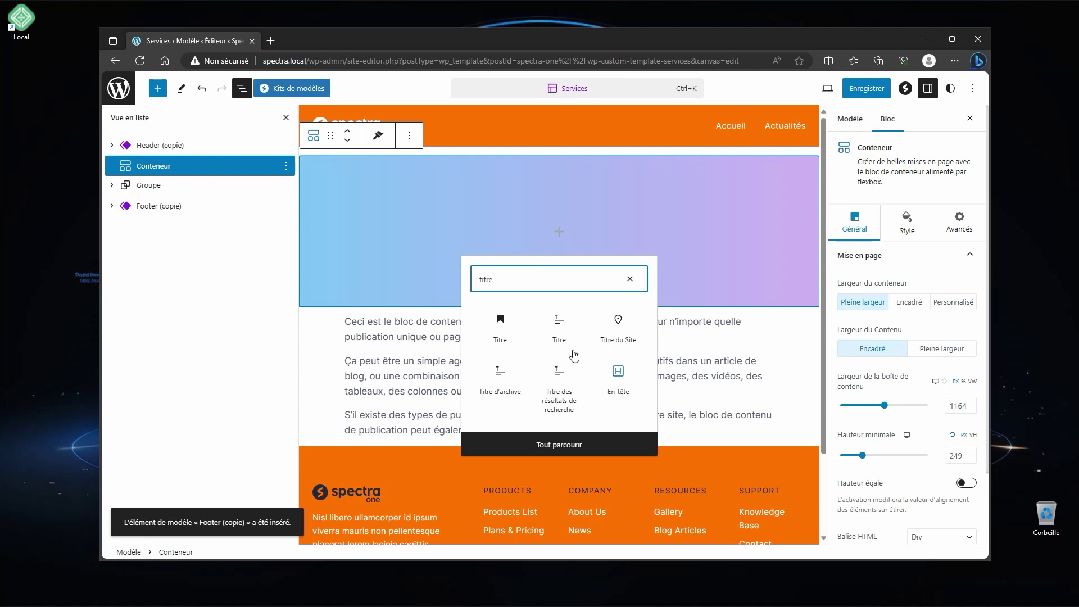
left_click(560, 332)
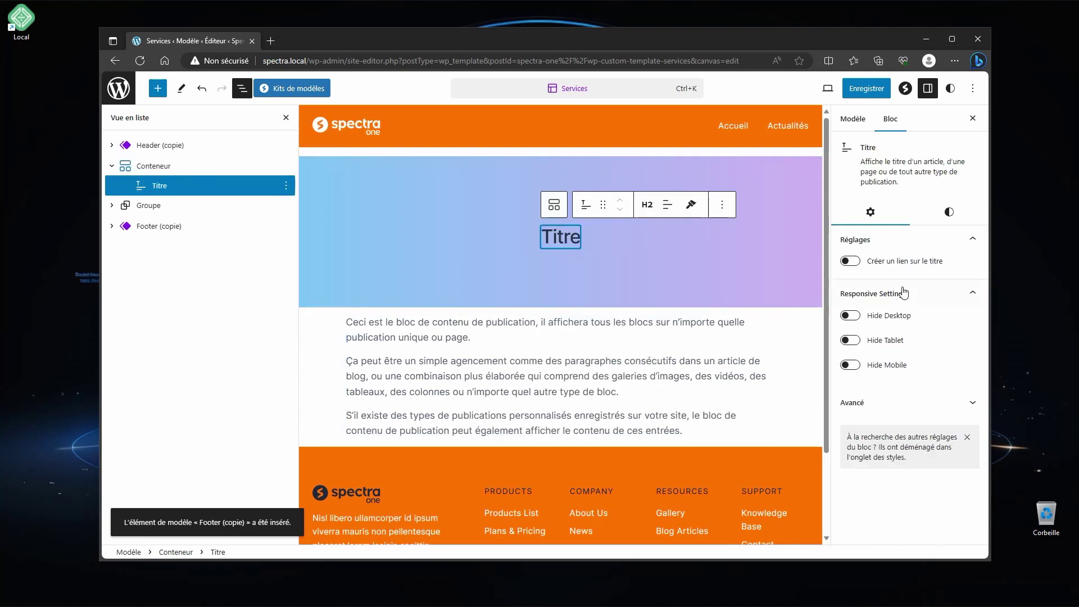
- Set the Titre block's text colour to the white theme colour Background (#FFFFFF) and save the Services template
left_click(947, 212)
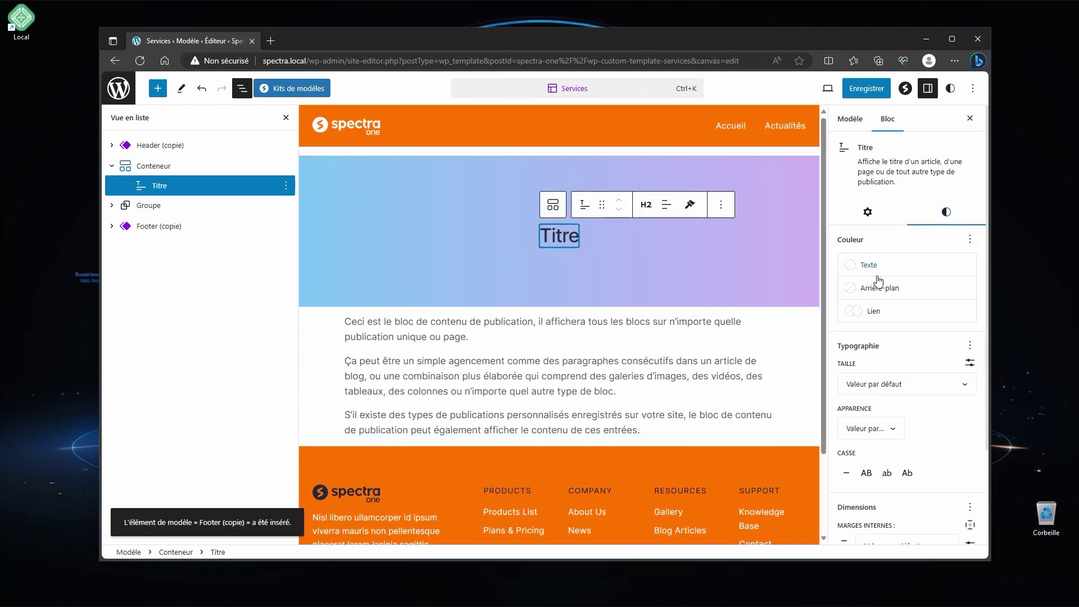
left_click(848, 268)
left_click(778, 366)
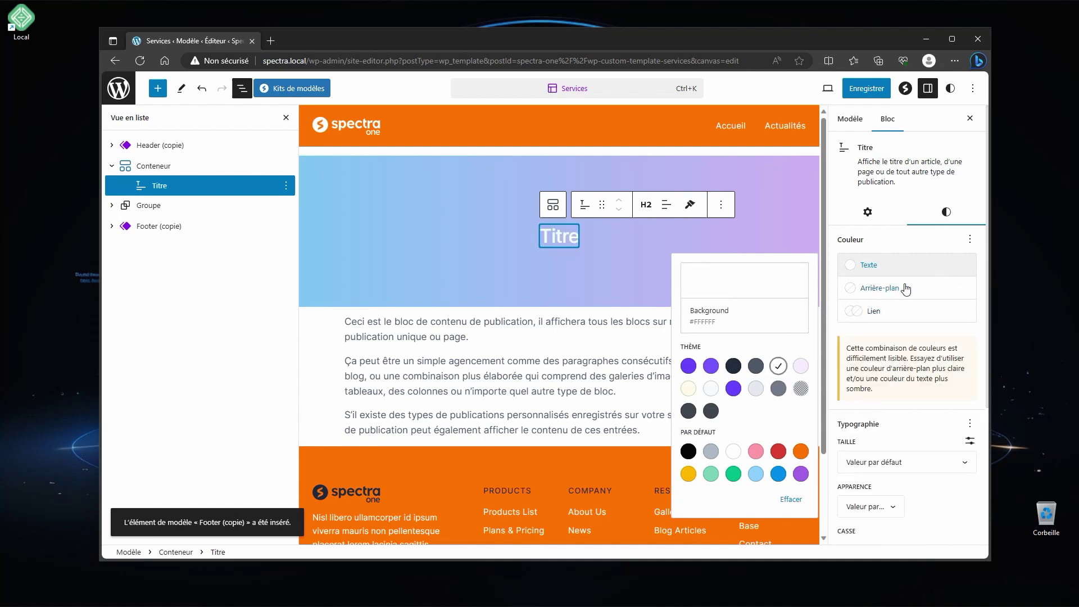
left_click(902, 197)
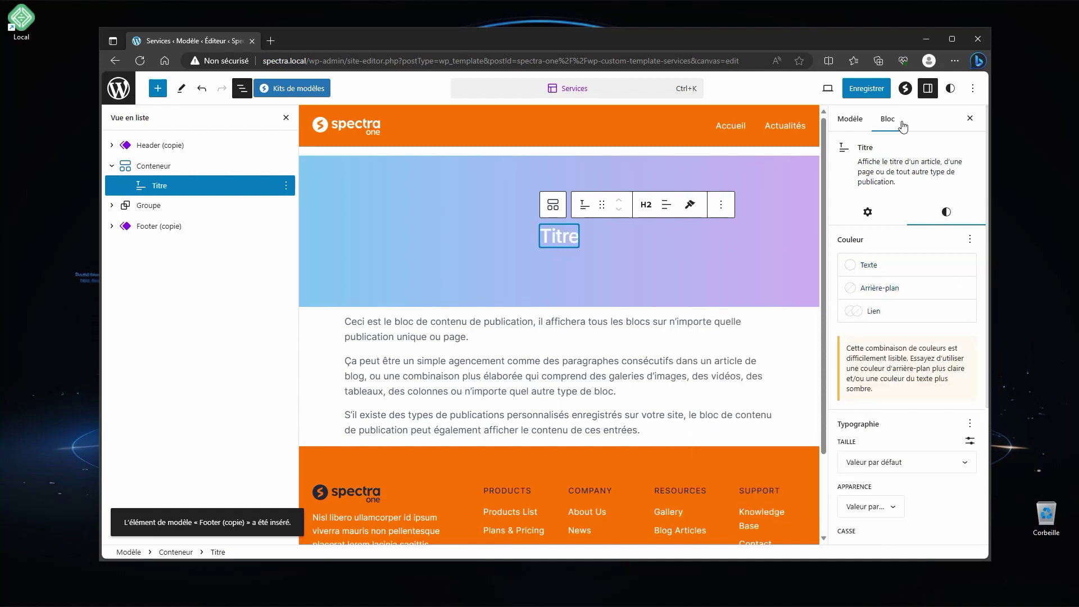
left_click(868, 91)
left_click(869, 92)
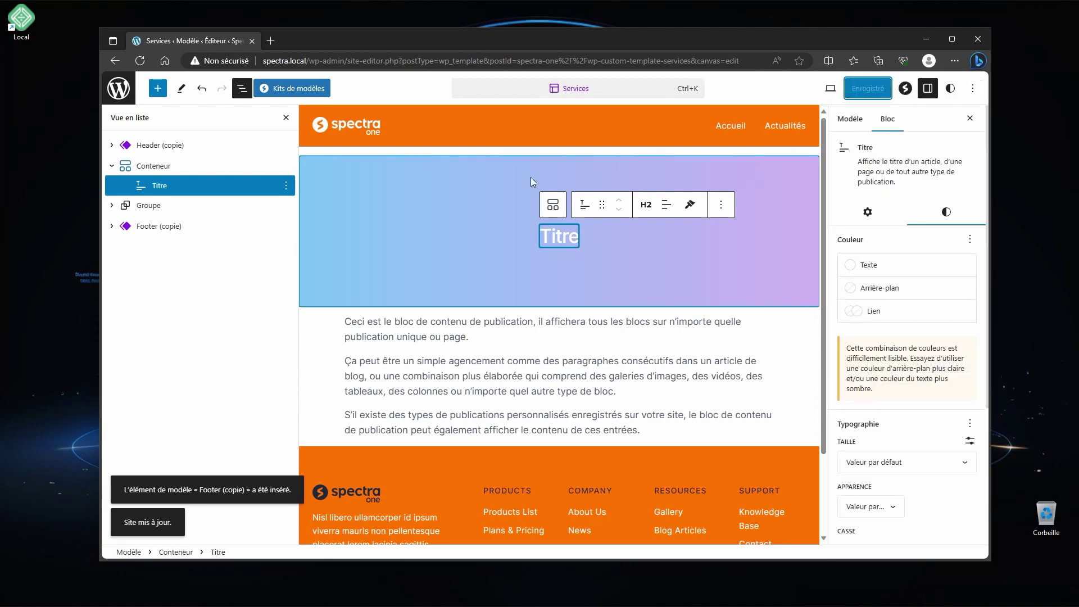
- Leave the Services template, open the site's Navigation menu for editing and expand its items in the block list
left_click(117, 93)
left_click(121, 143)
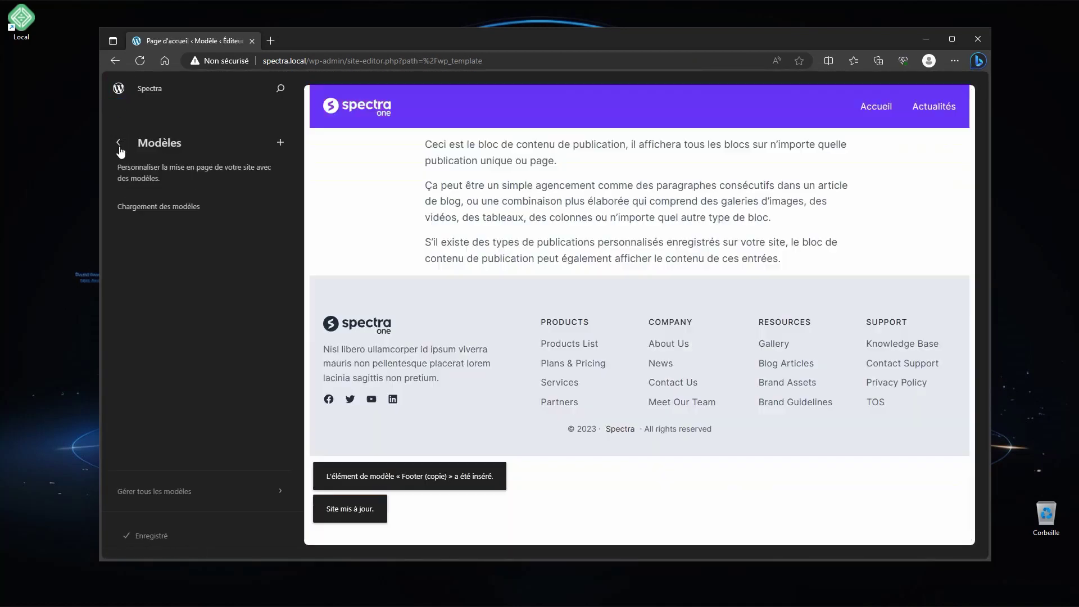
left_click(120, 144)
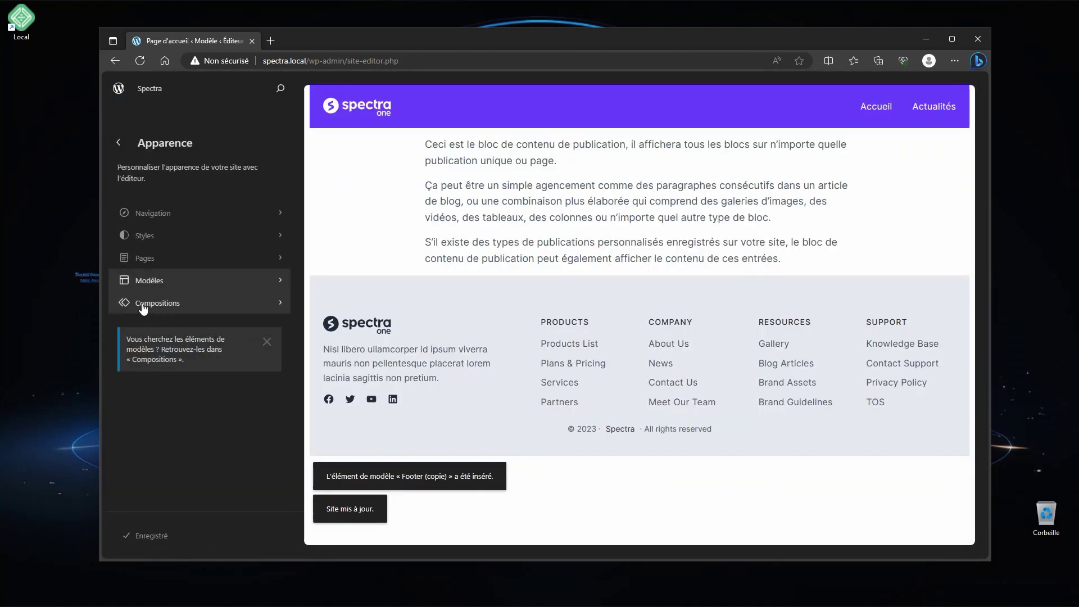
left_click(150, 287)
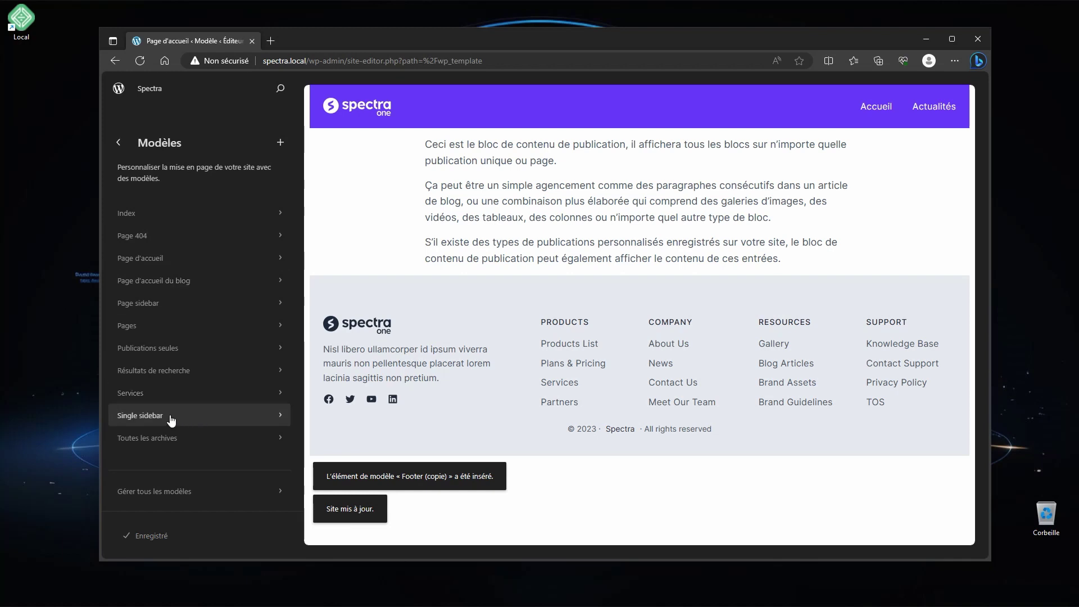
left_click(118, 144)
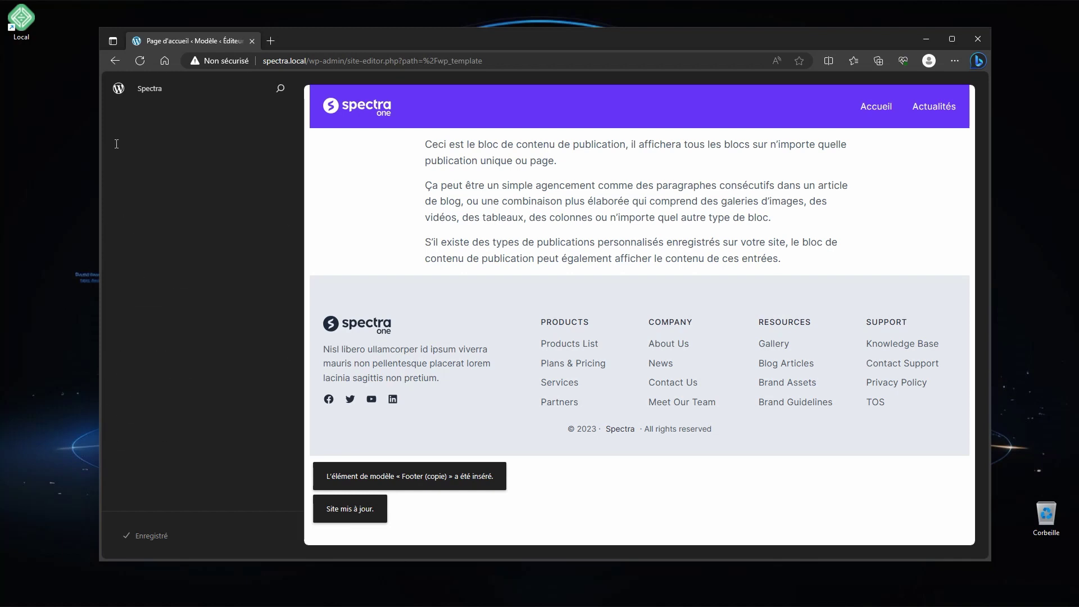
left_click(140, 213)
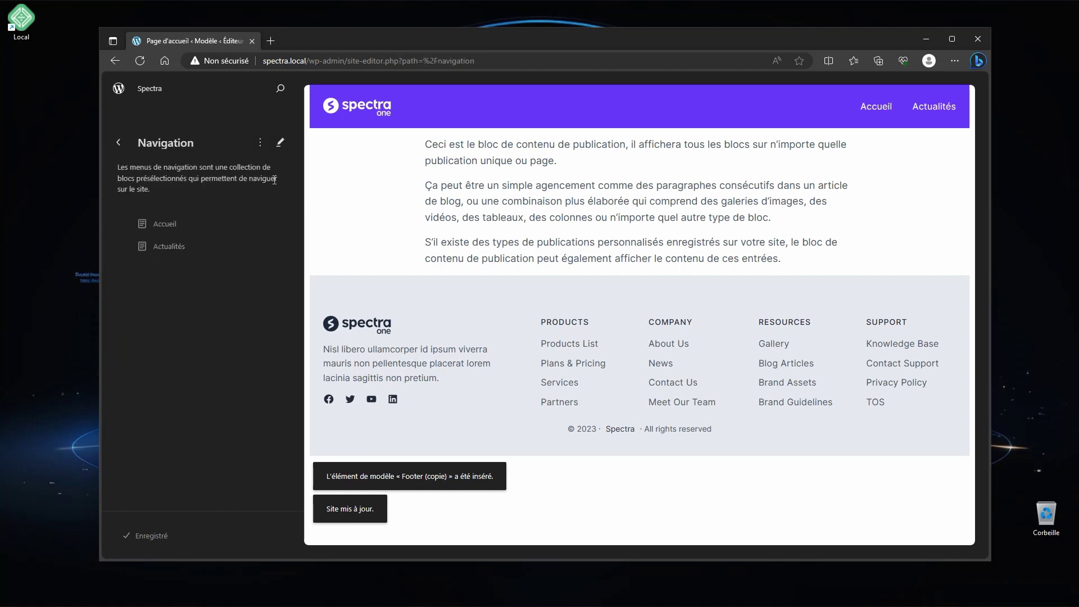
left_click(281, 144)
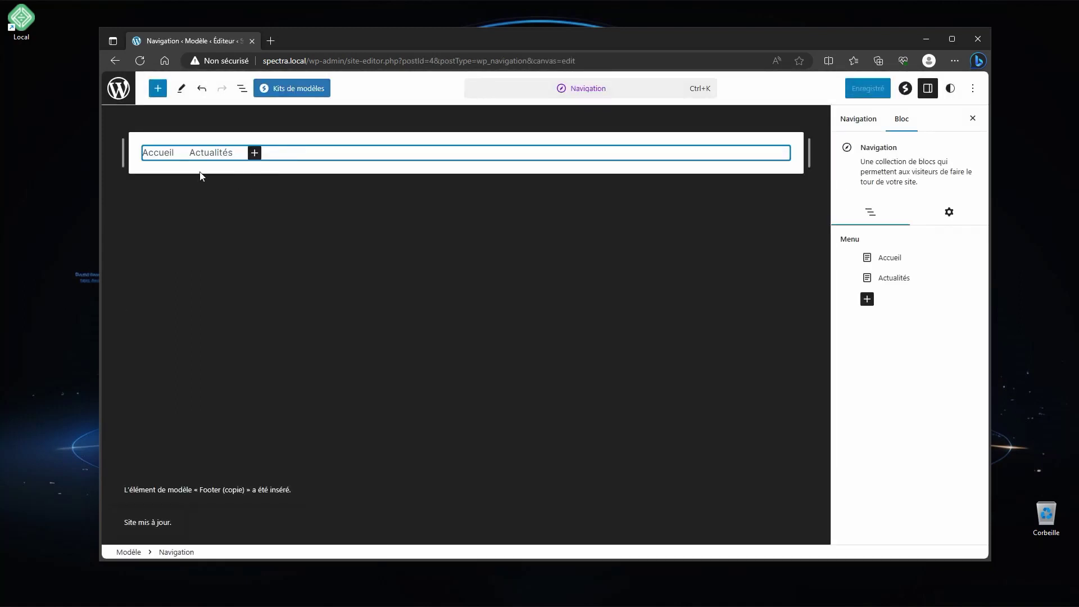
left_click(240, 90)
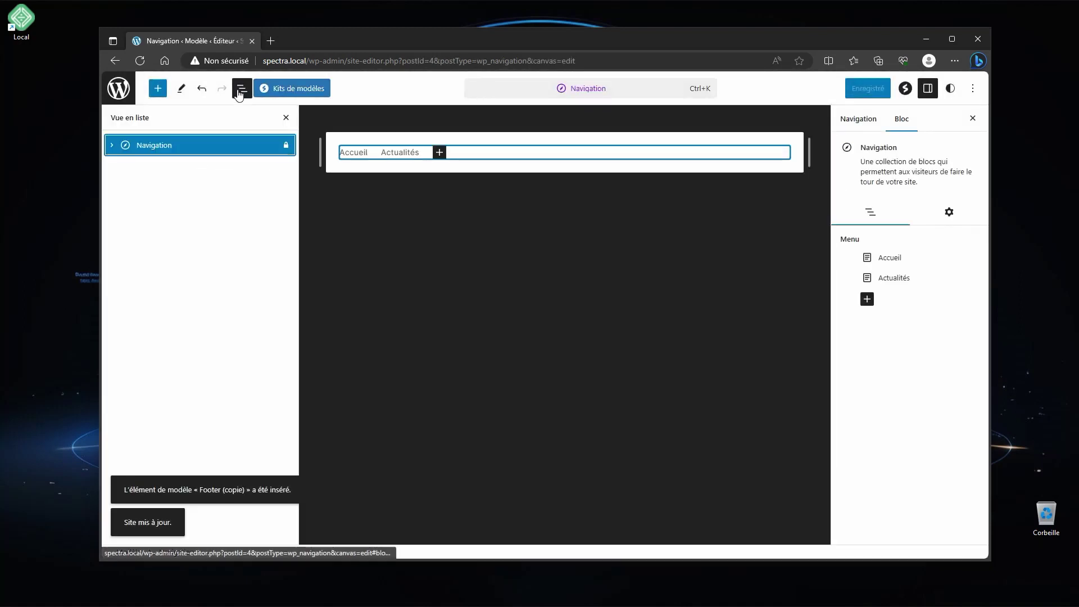
left_click(111, 146)
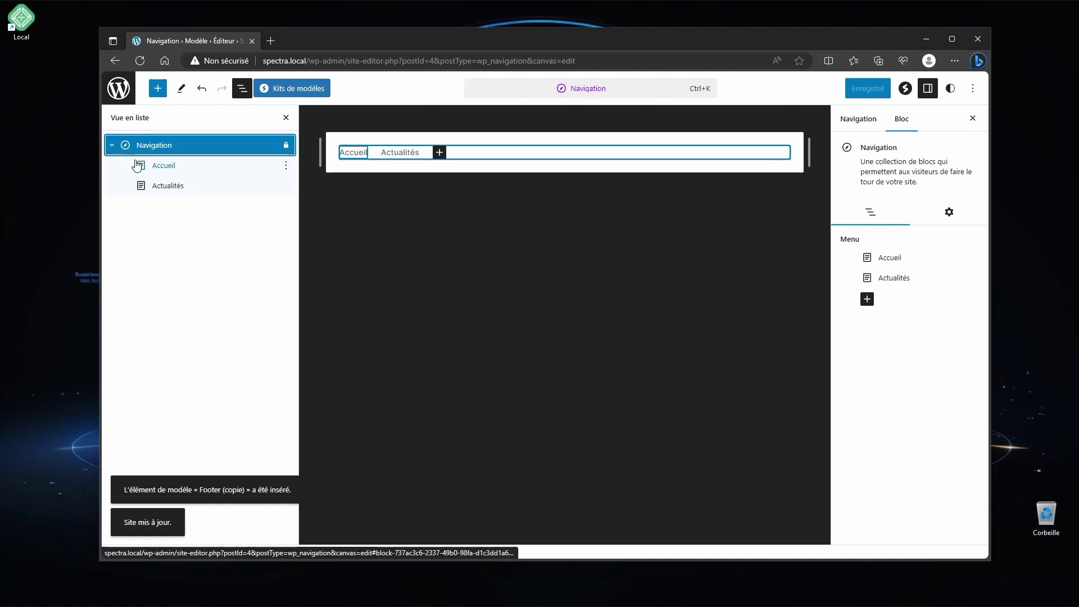
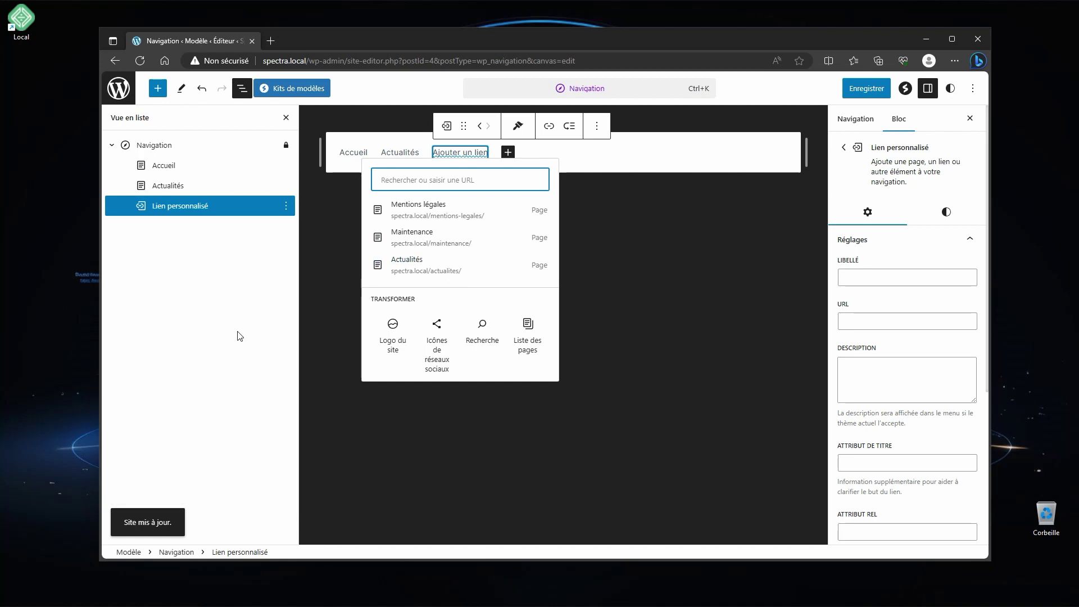
- Delete the empty Lien personnalisé item after Actualités from the Navigation menu
left_click(239, 335)
left_click(286, 210)
left_click(304, 424)
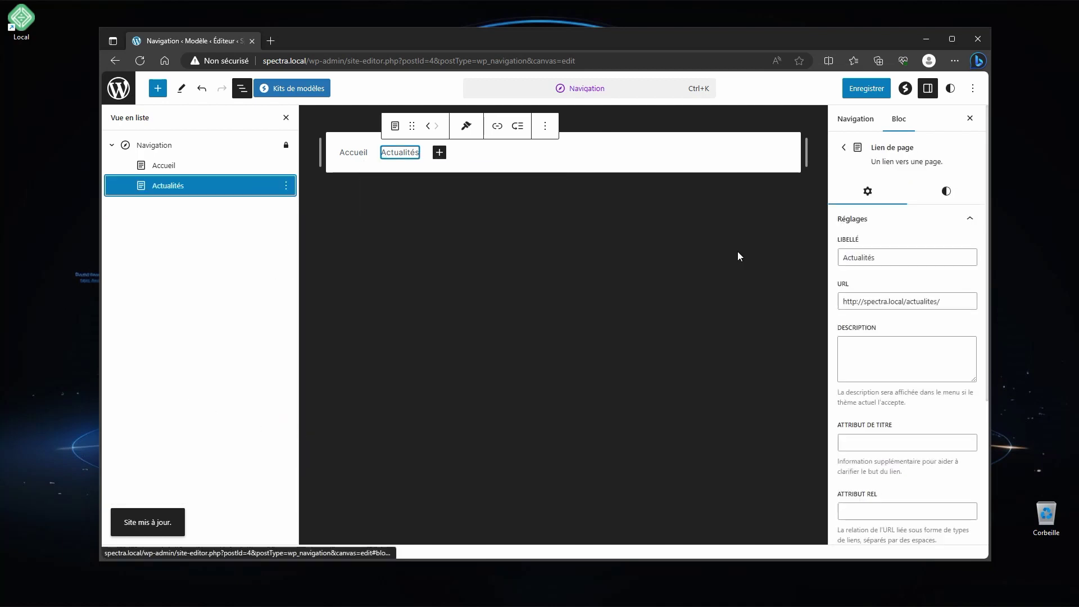
- Save the Navigation menu and leave the site editor for the WordPress dashboard
left_click(858, 94)
left_click(862, 88)
left_click(423, 118)
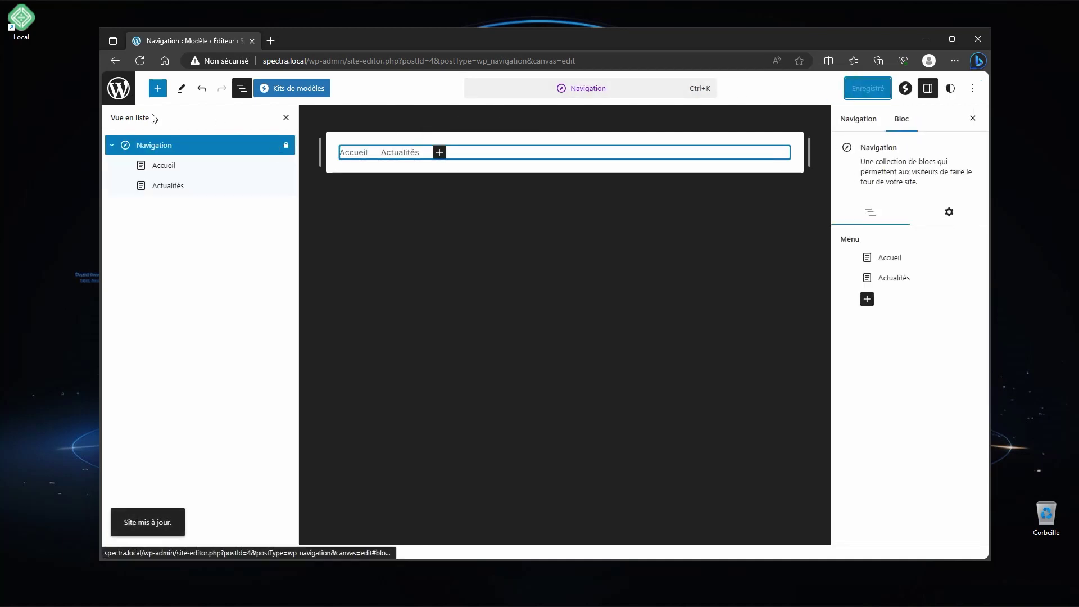
left_click(118, 89)
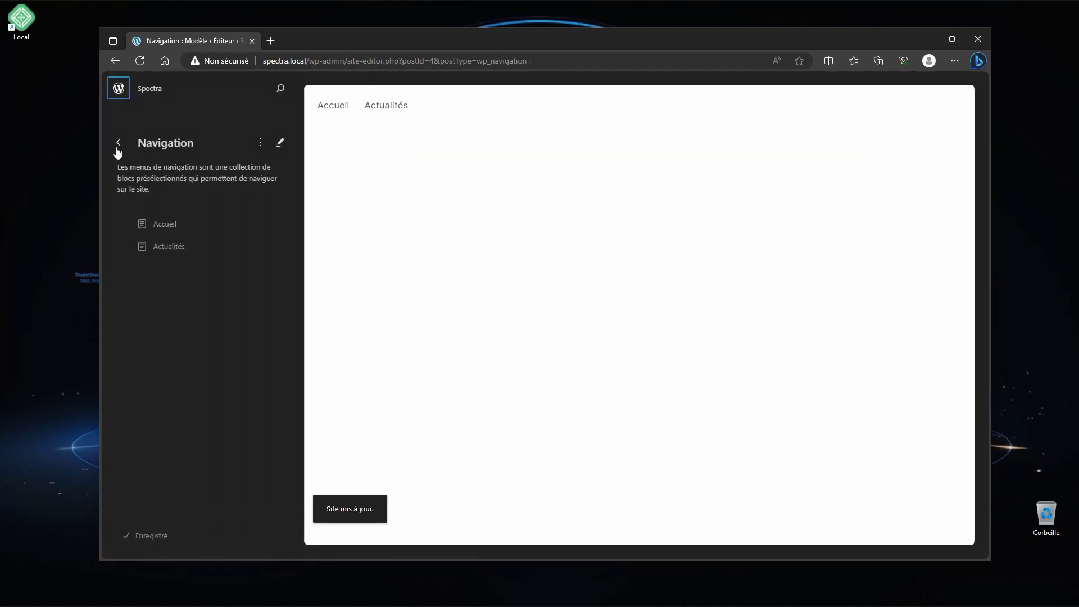
left_click(118, 94)
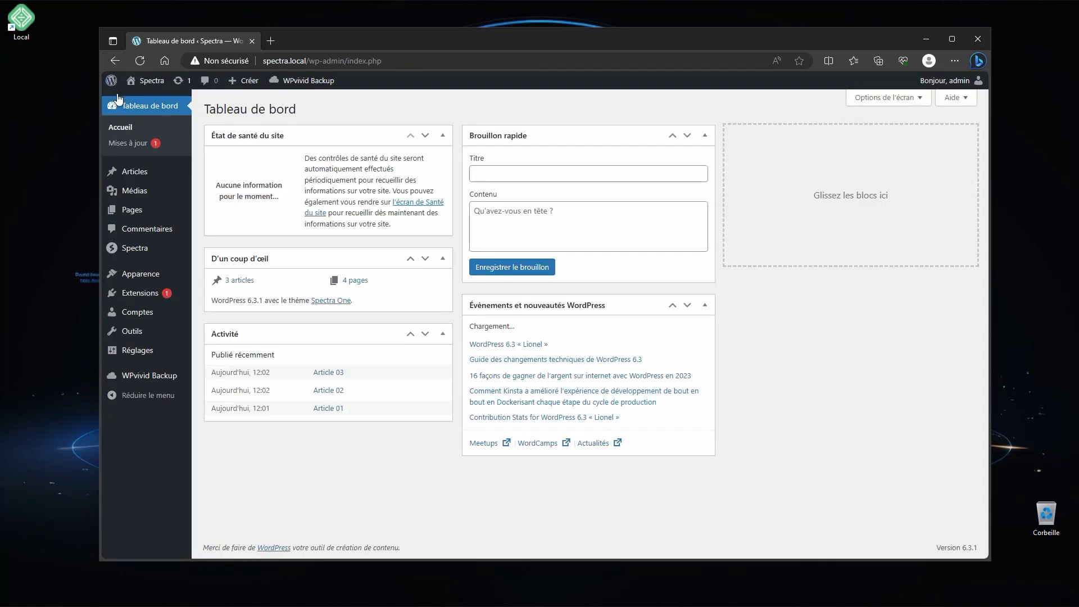
- Add a new page titled "Services" and publish it
left_click(126, 211)
mouse_move(161, 350)
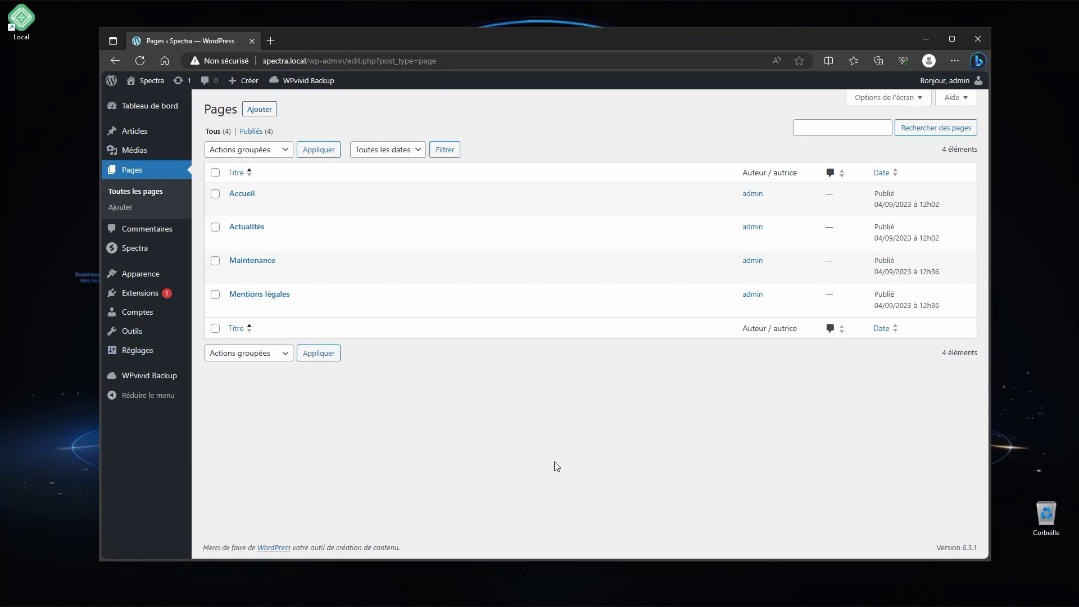
left_click(261, 111)
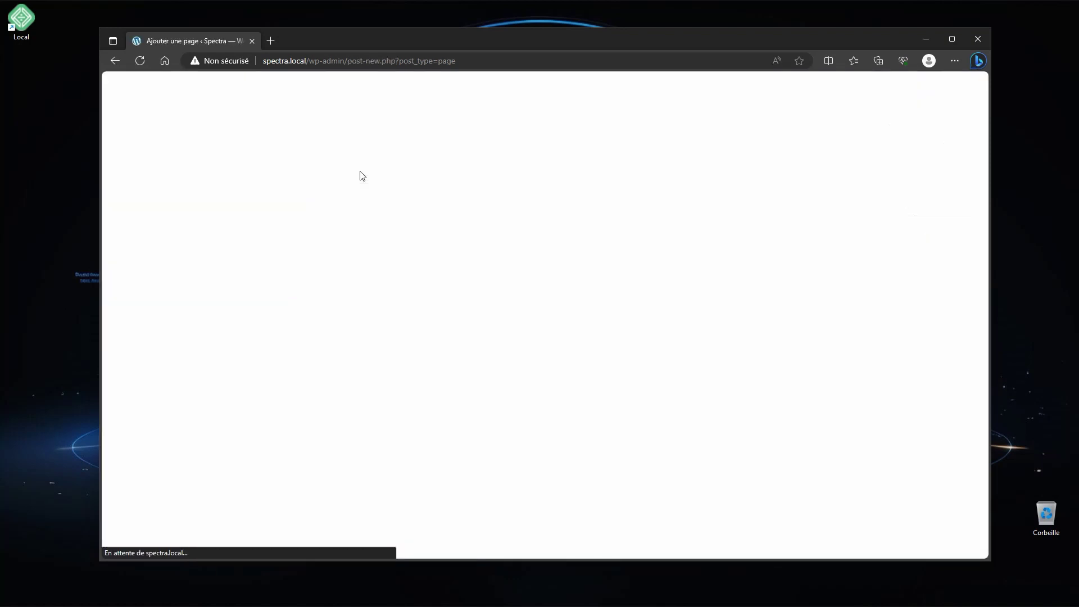
type("Services")
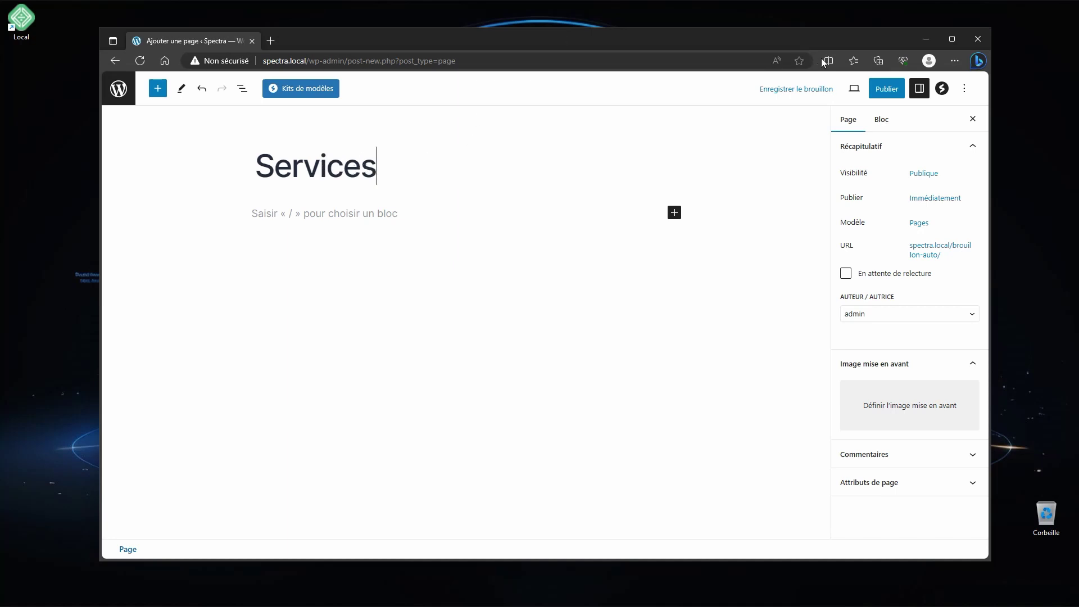
left_click(883, 89)
left_click(863, 91)
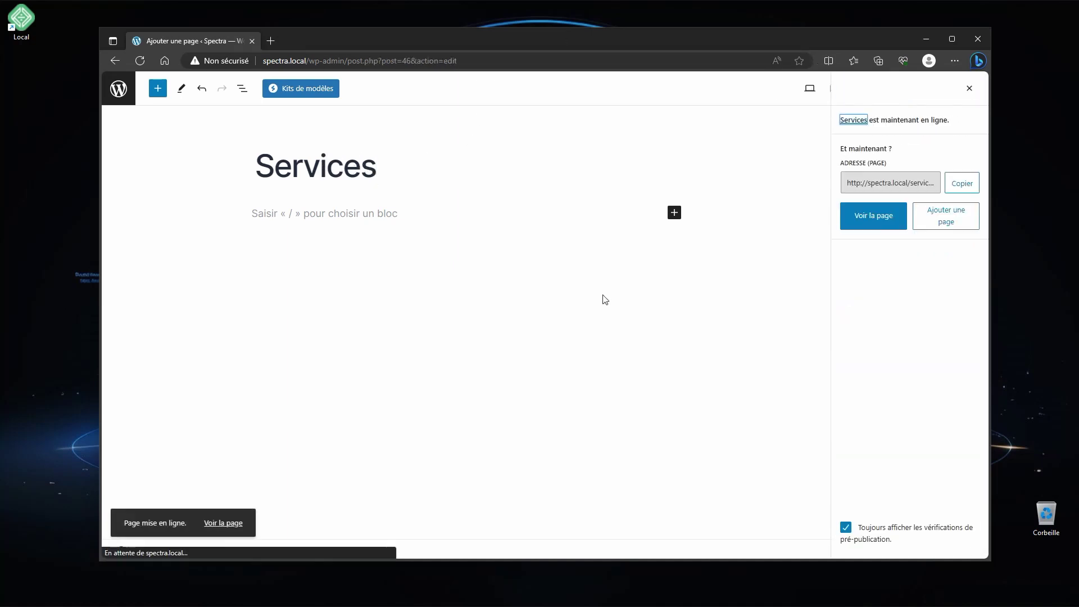
- Leave the Services page, inspect the Accueil page's settings and template, and return to the page list
left_click(120, 93)
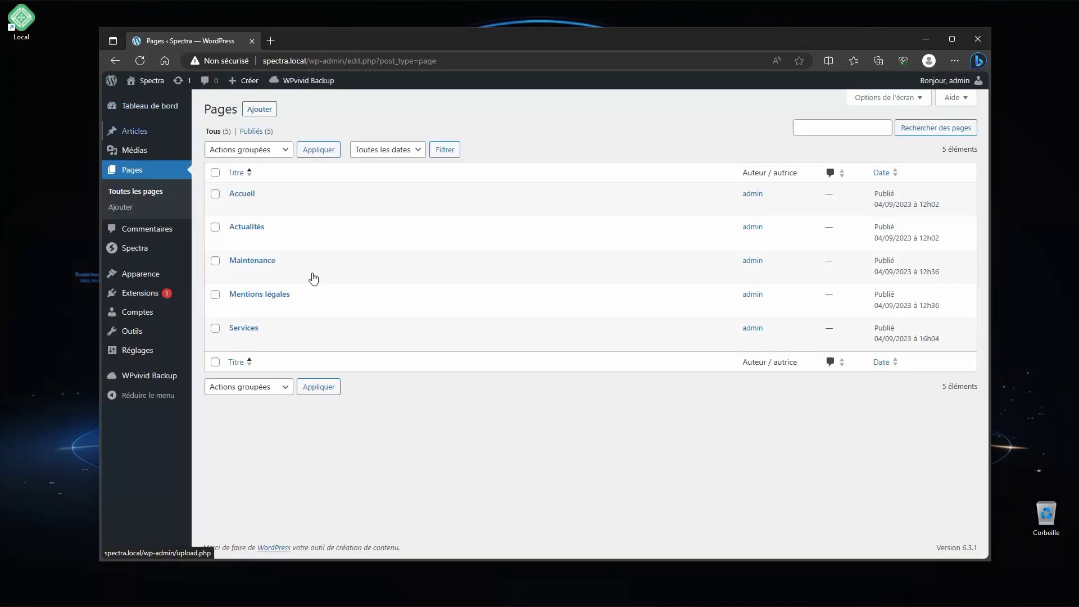
left_click(251, 195)
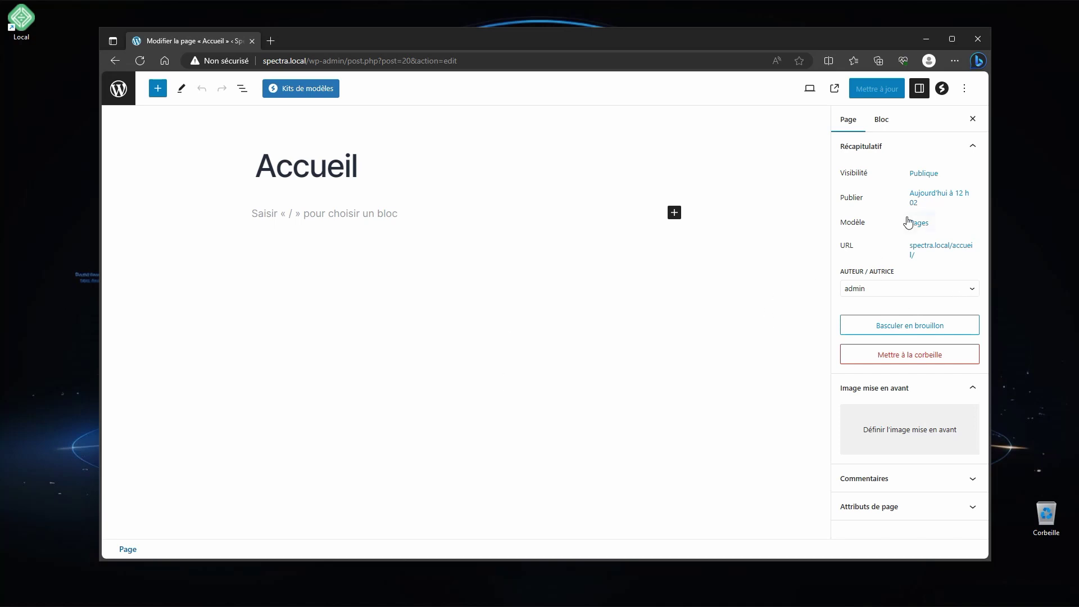
left_click(118, 88)
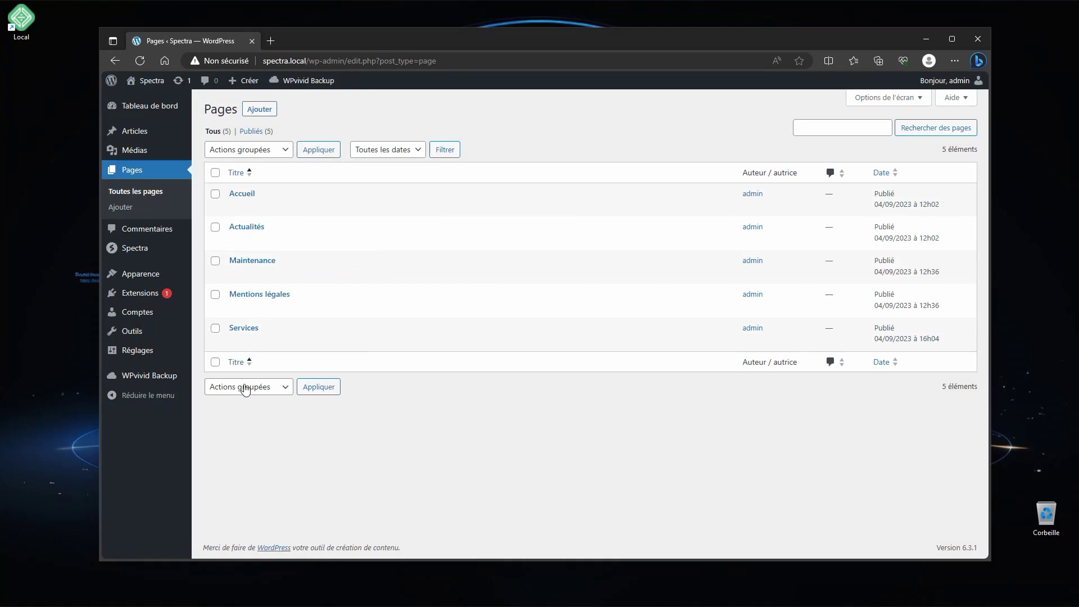
- In the reading settings, use a static page with Accueil as homepage and Actualités as posts page, and save
mouse_move(134, 358)
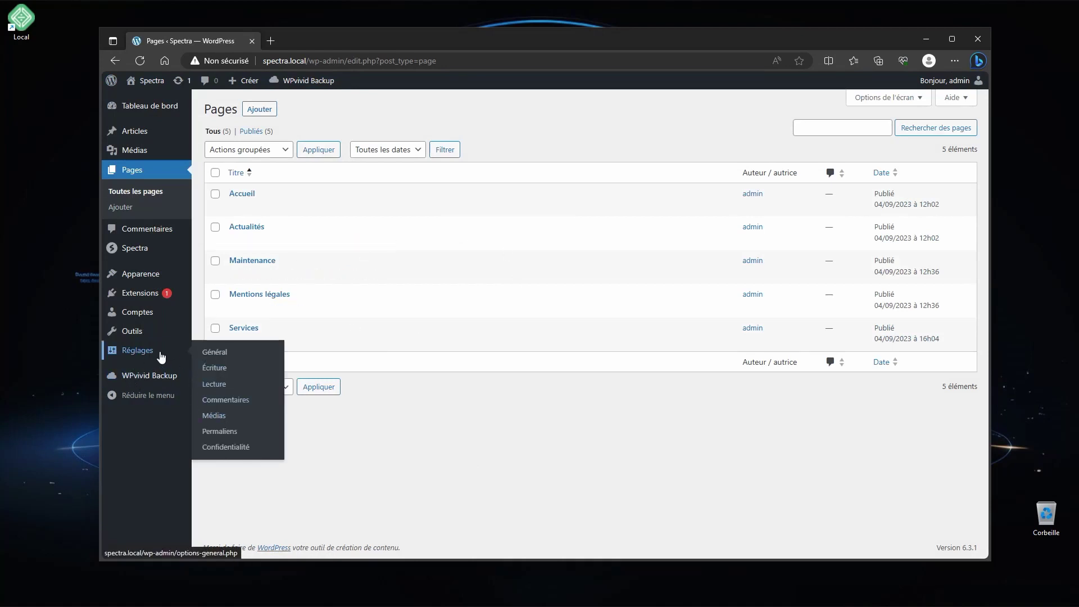
left_click(215, 384)
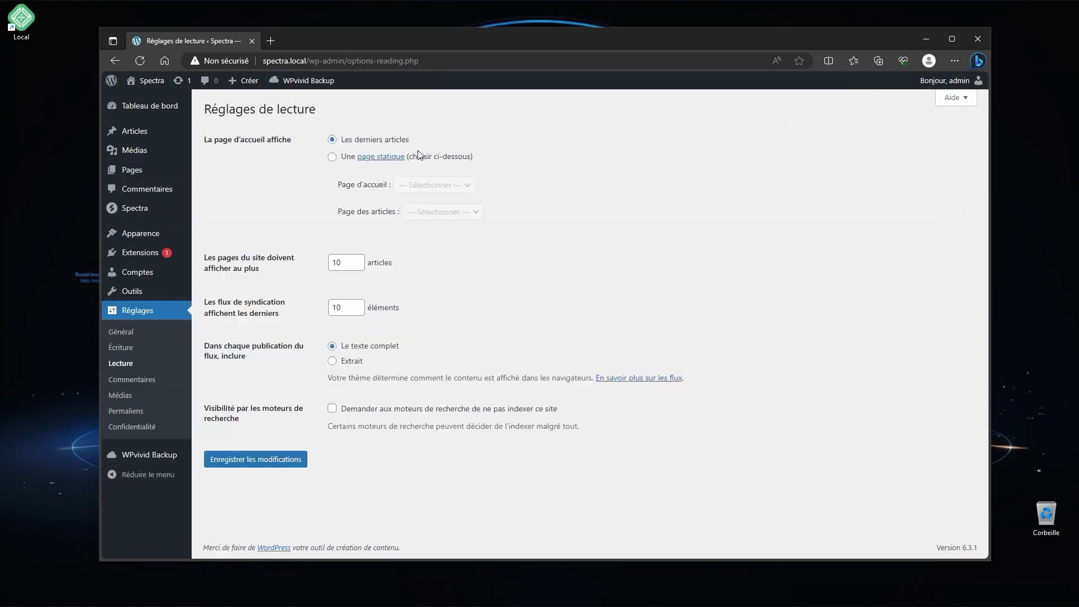
left_click(332, 156)
left_click(423, 185)
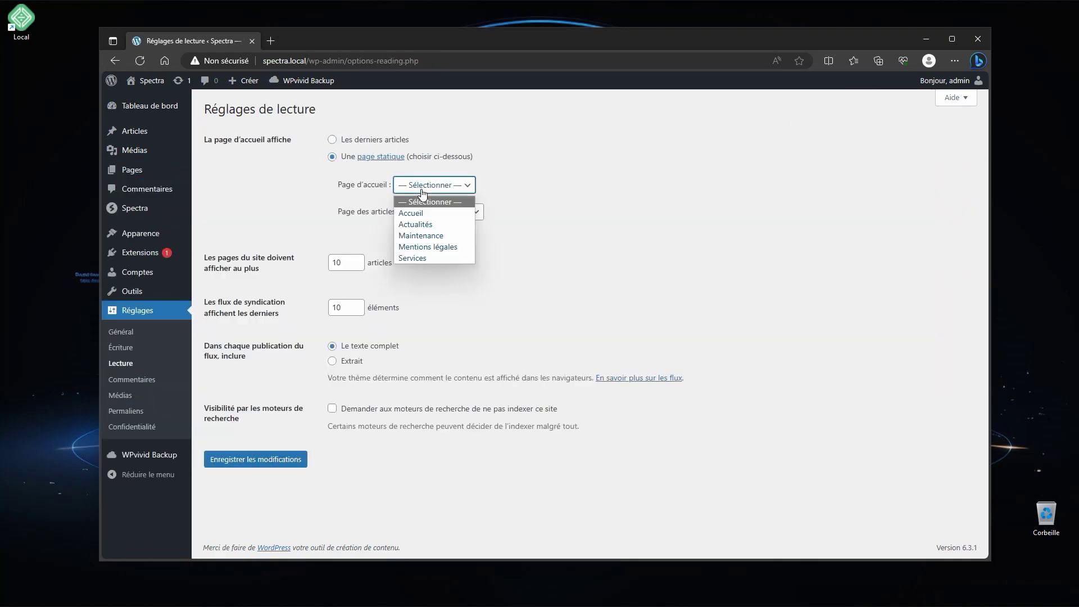
left_click(424, 213)
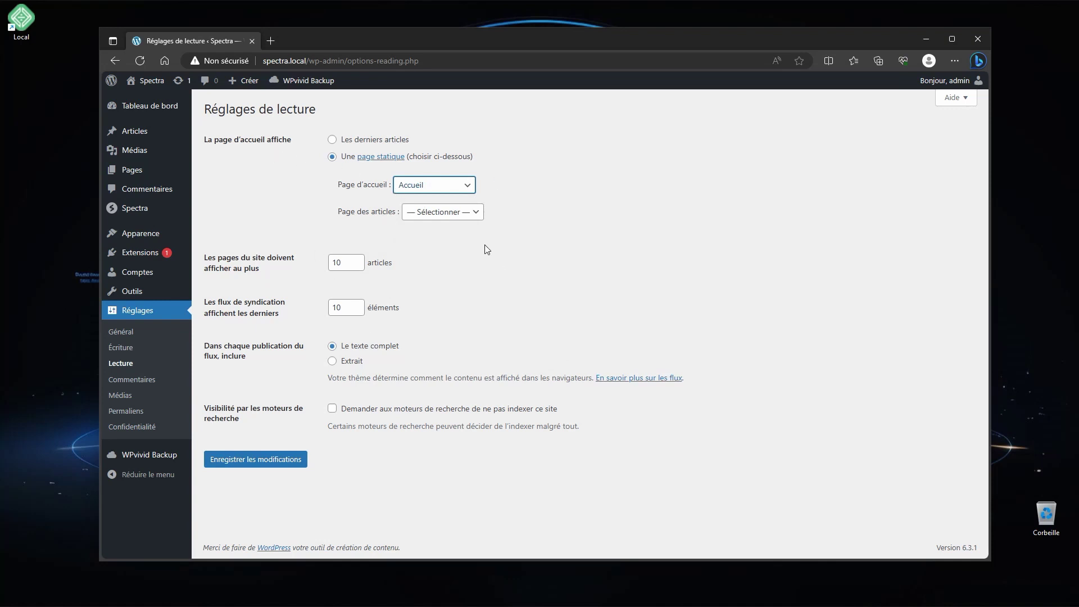
left_click(449, 212)
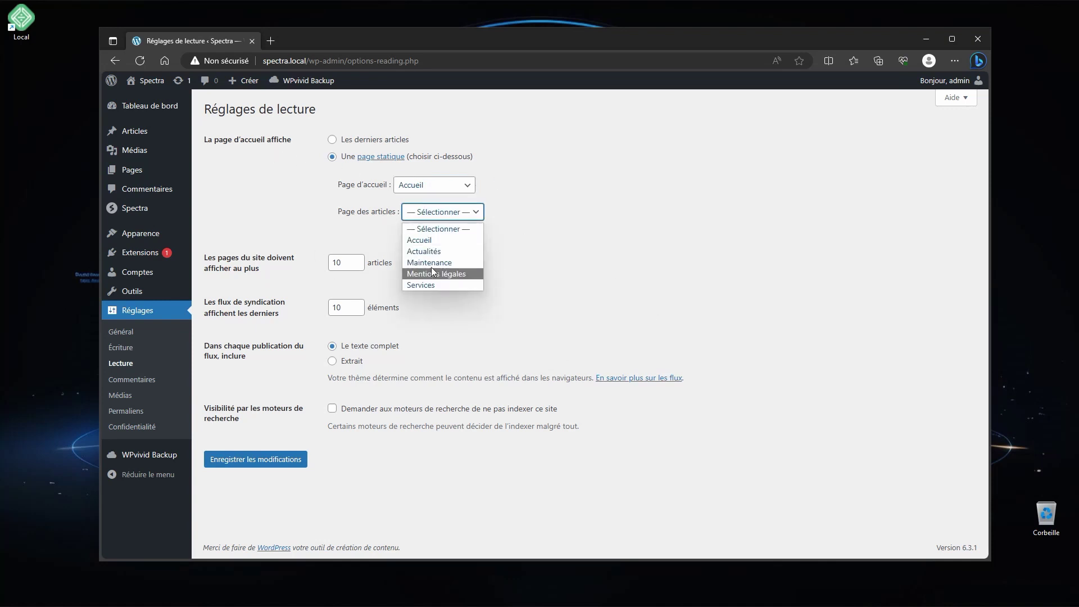
left_click(428, 252)
left_click(251, 460)
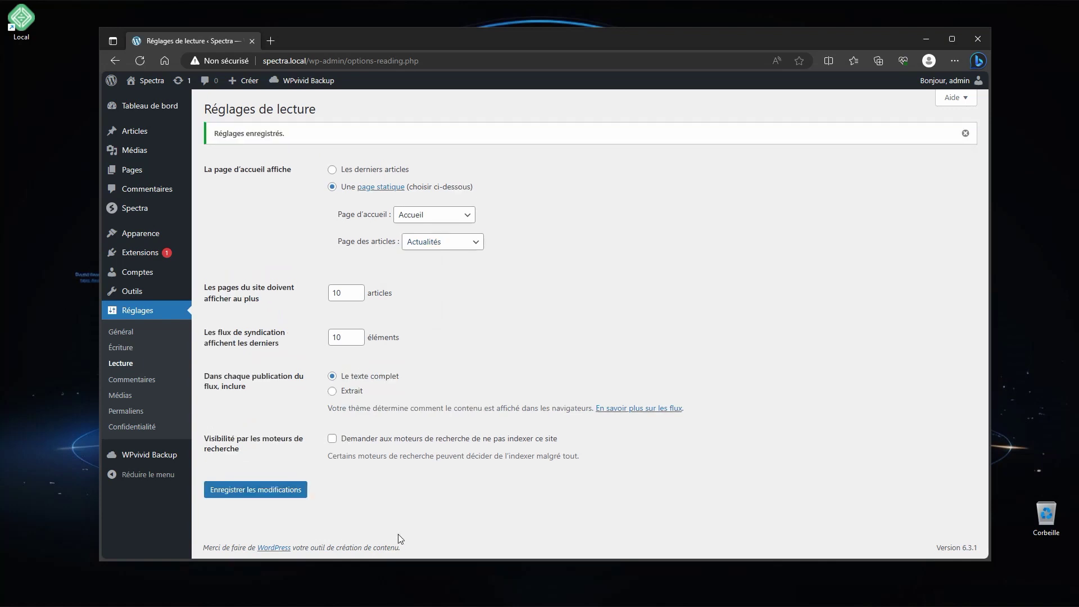
- Open the site's front end in a separate browser tab and view the home page
right_click(147, 82)
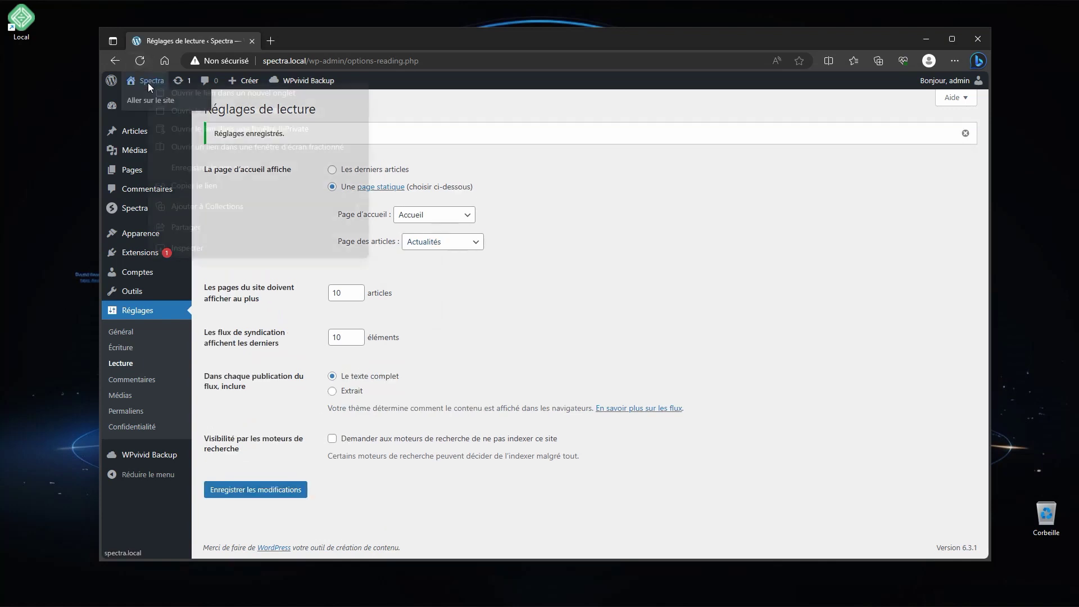
left_click(175, 93)
left_click(295, 41)
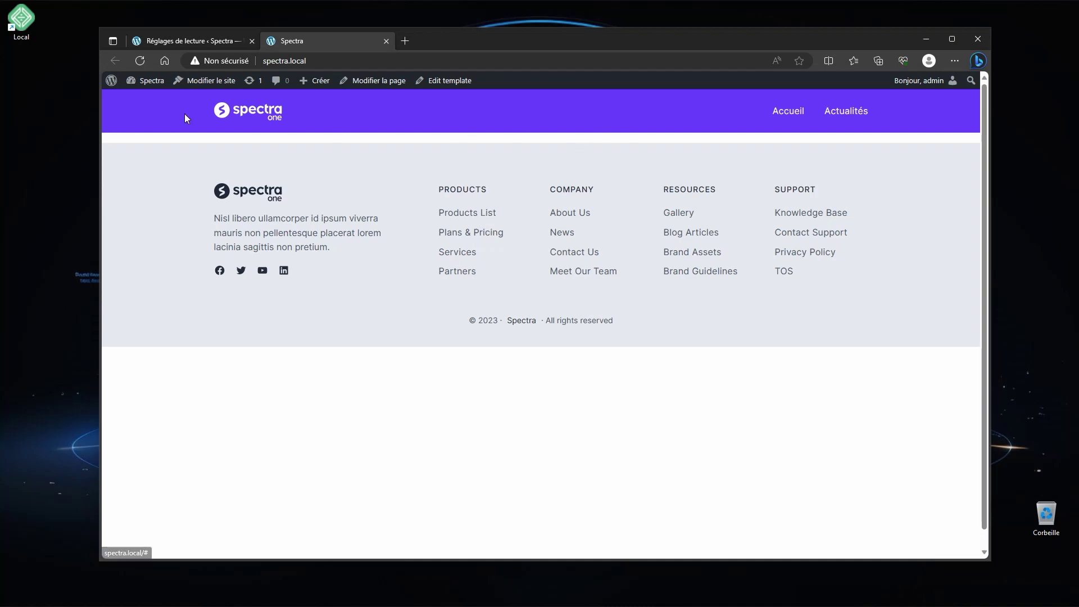
left_click(165, 42)
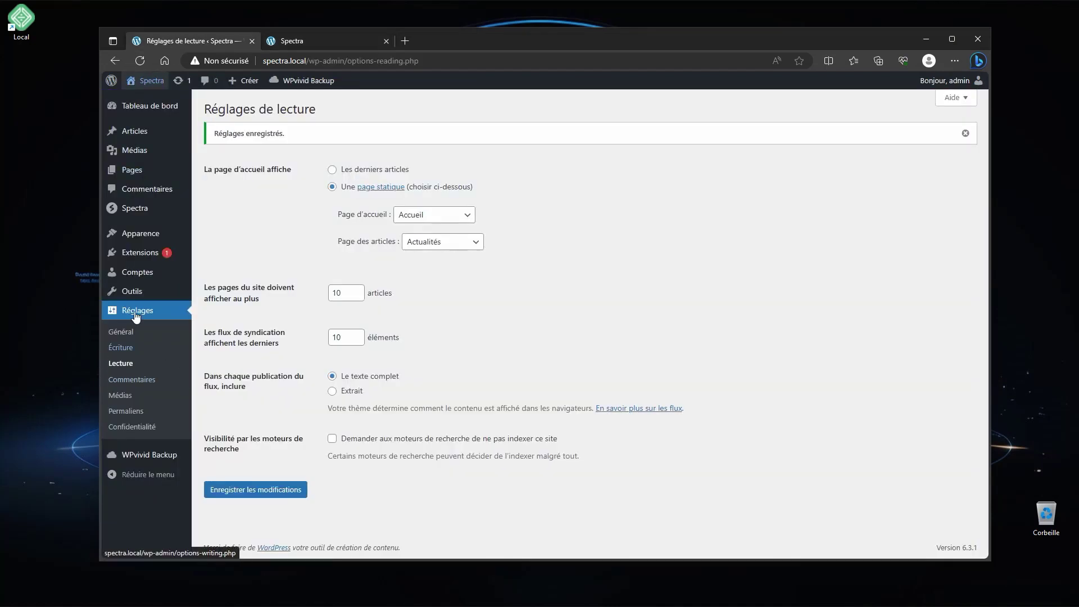
left_click(279, 41)
- View the Actualités page on the live site, examining its banner, blog article list and footer
left_click(835, 111)
scroll(592, 234, "down", 5)
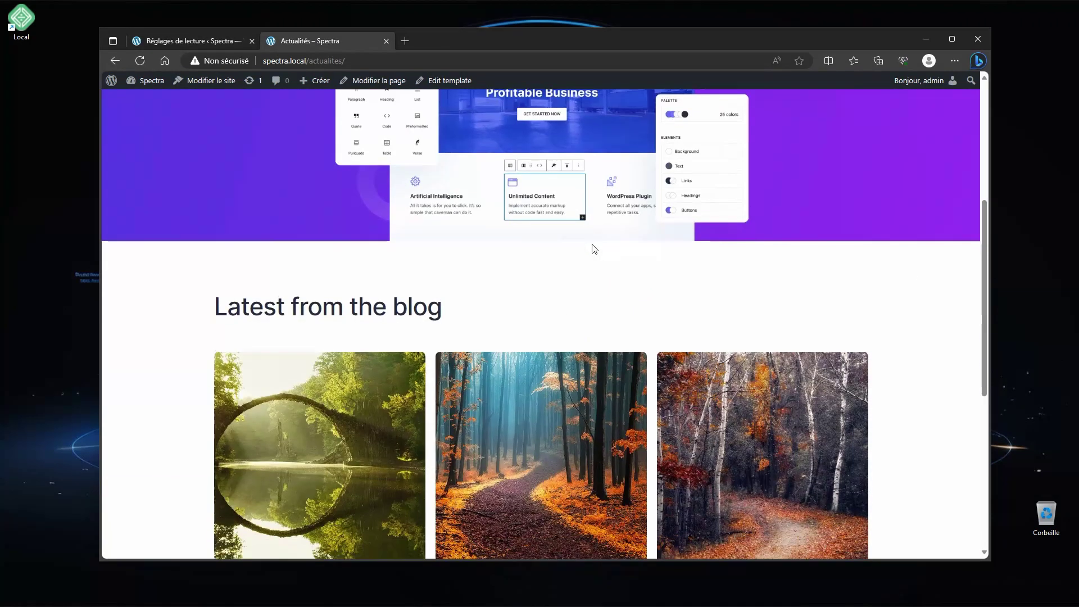
scroll(557, 233, "down", 4)
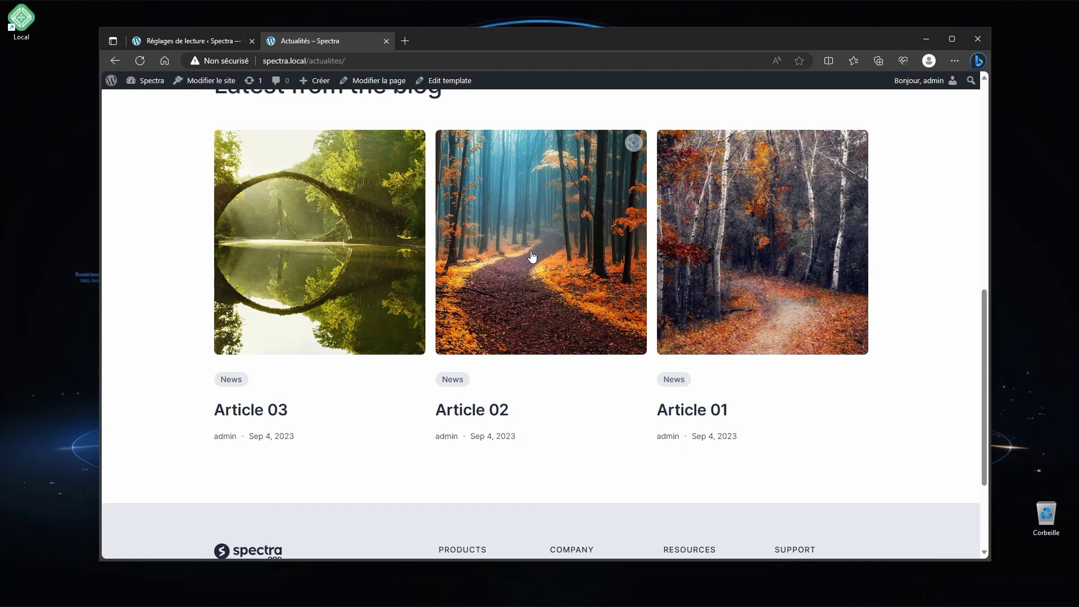
scroll(530, 253, "down", 3)
scroll(574, 318, "up", 12)
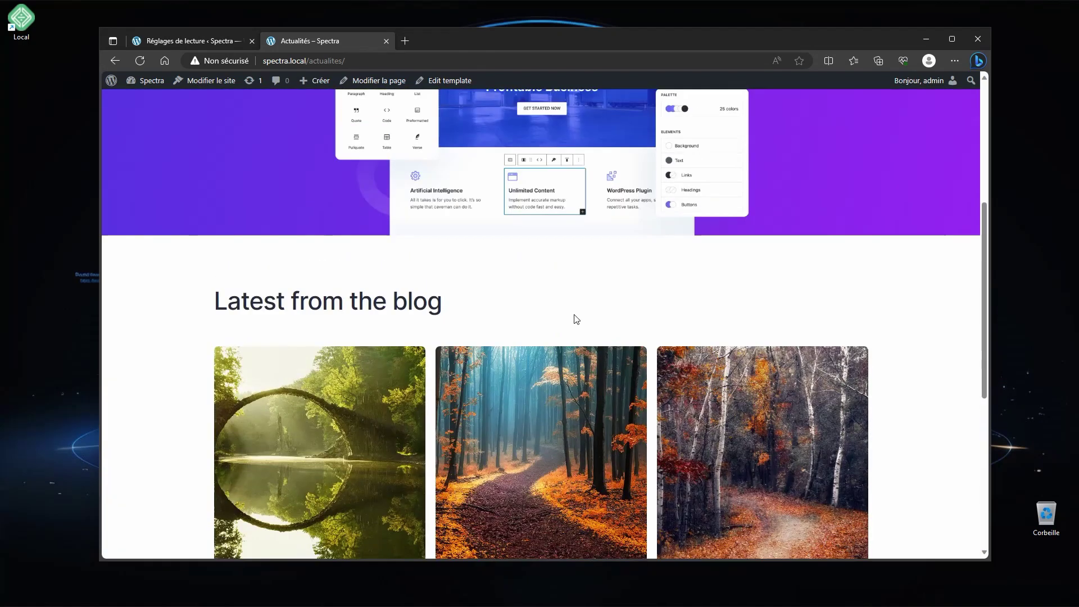
scroll(574, 318, "down", 12)
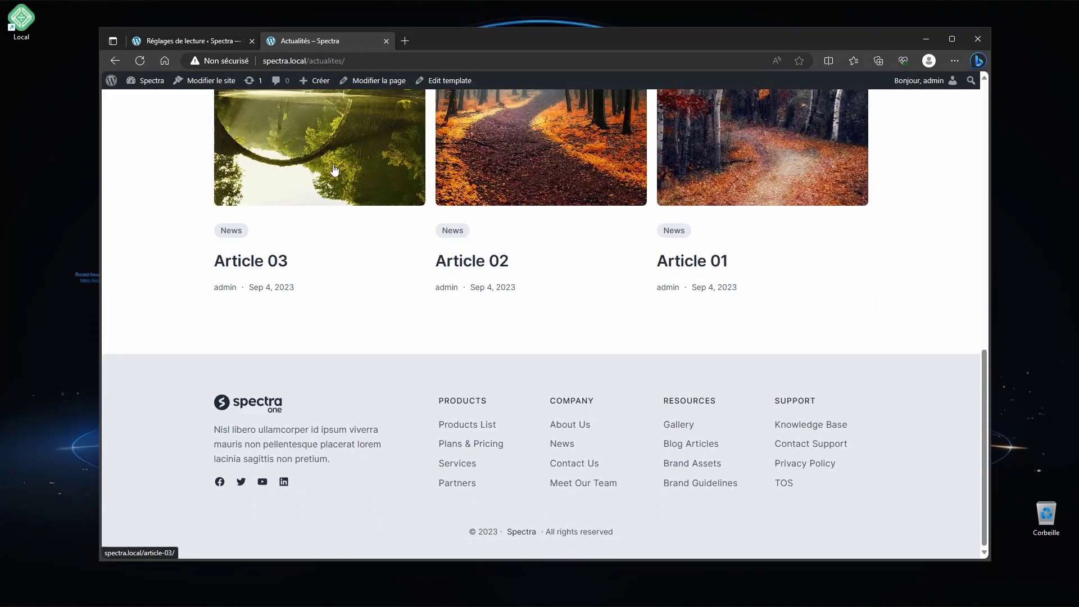
- View Article 03 from the blog list and return to the beginning of the Actualités page
left_click(334, 170)
scroll(483, 287, "down", 10)
scroll(488, 301, "up", 10)
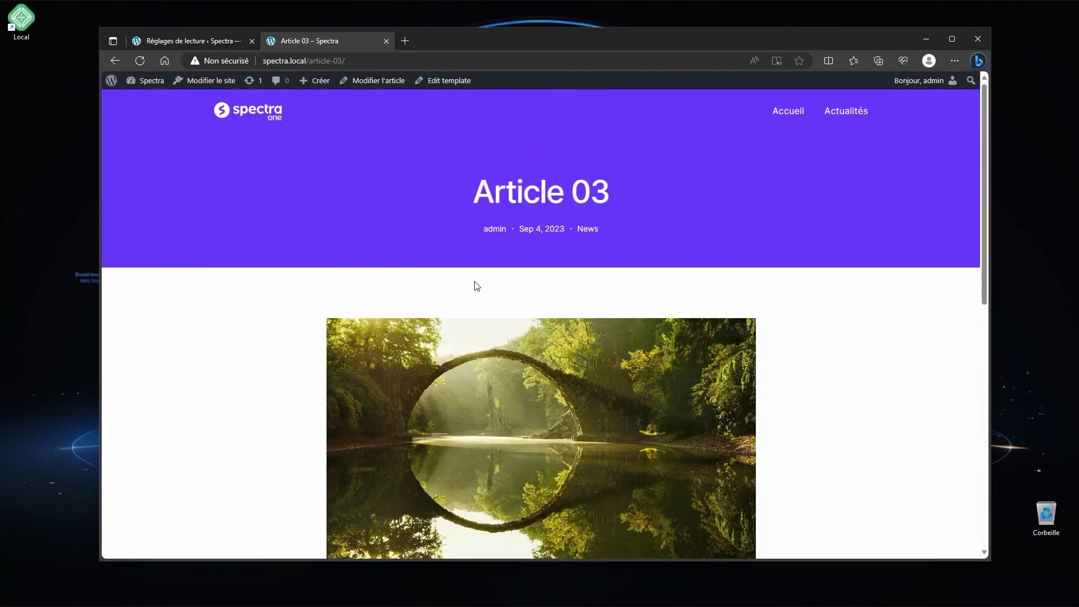
key("alt+Left")
scroll(474, 284, "up", 10)
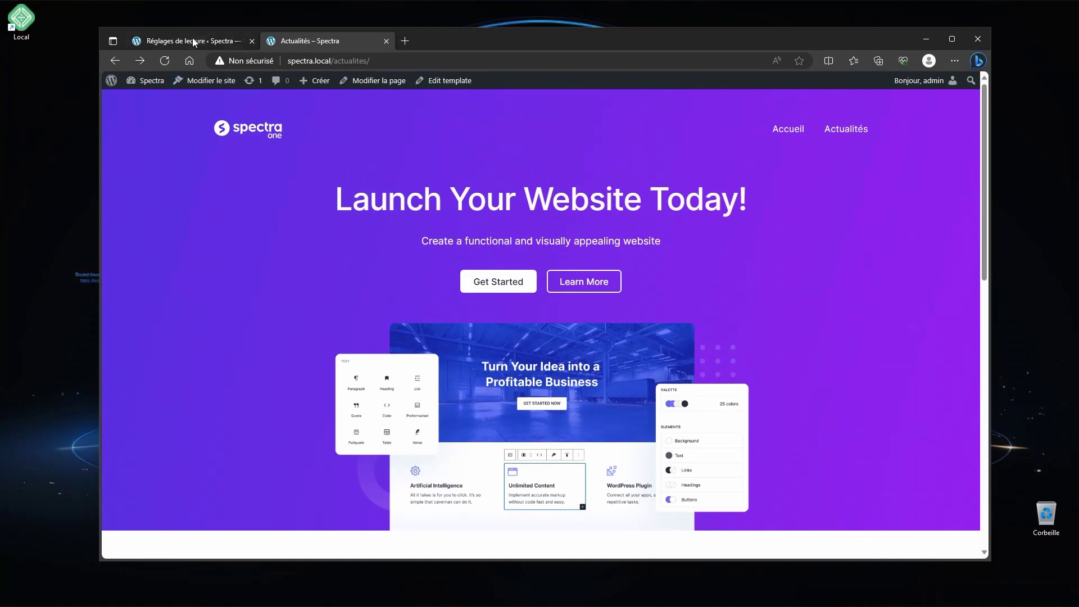
- Open the Services page from the admin page list and assign it the Services template
left_click(193, 42)
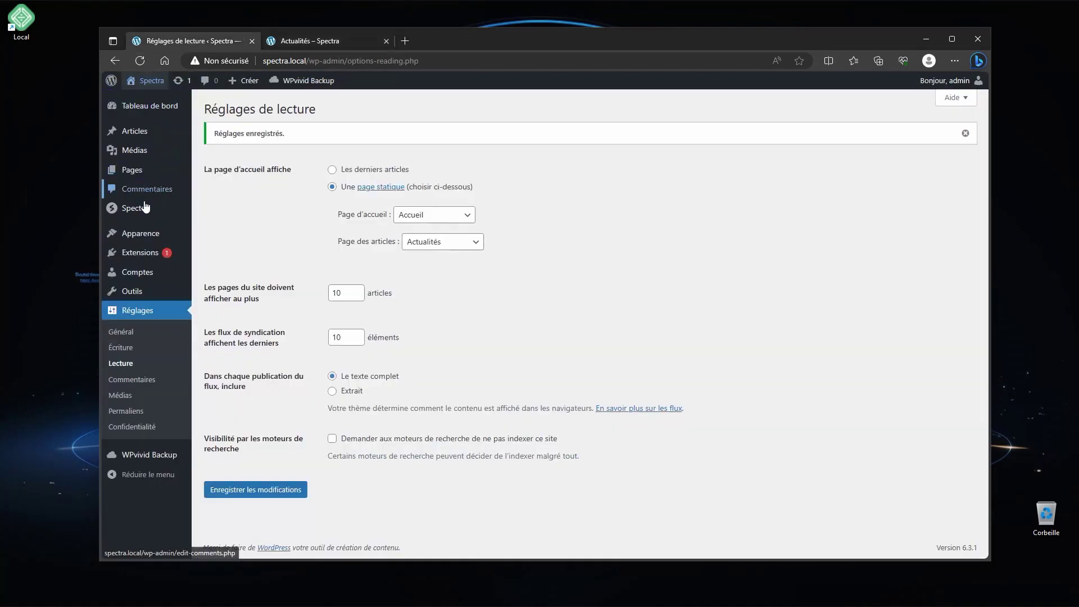
left_click(145, 170)
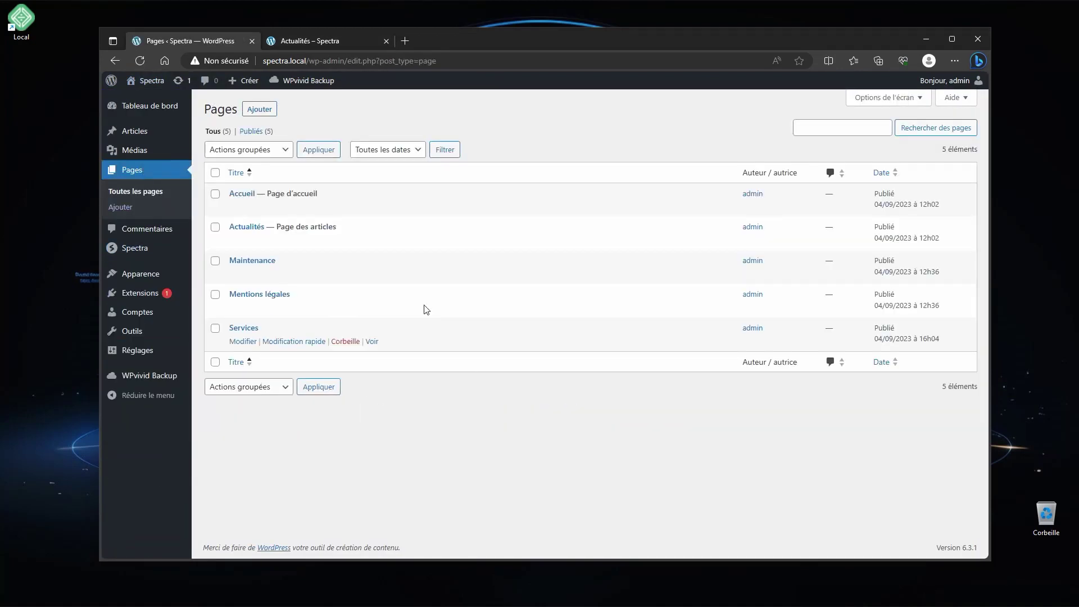
left_click(245, 329)
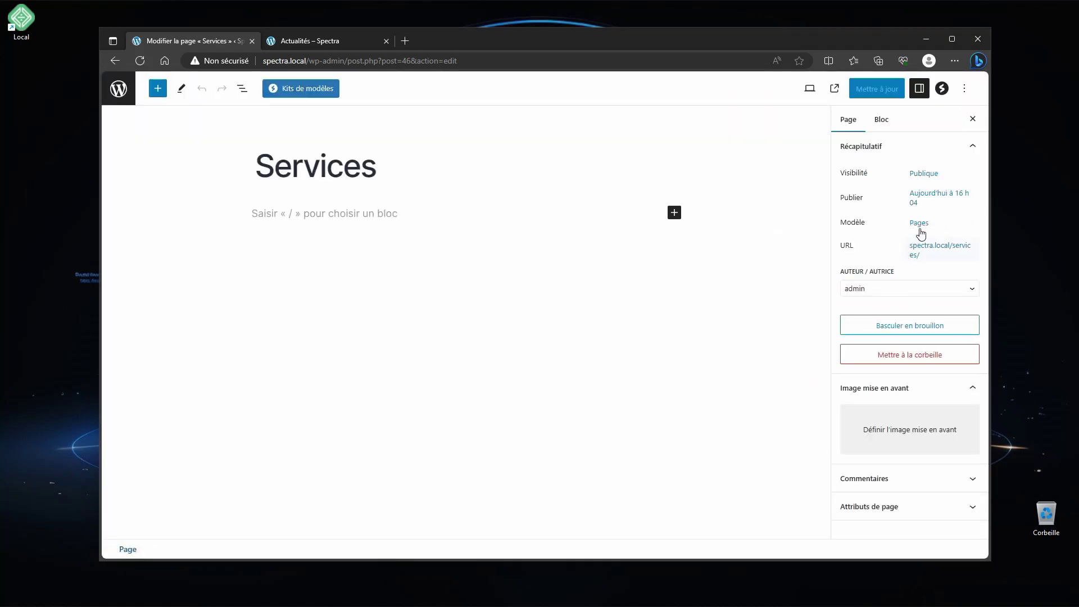
left_click(920, 223)
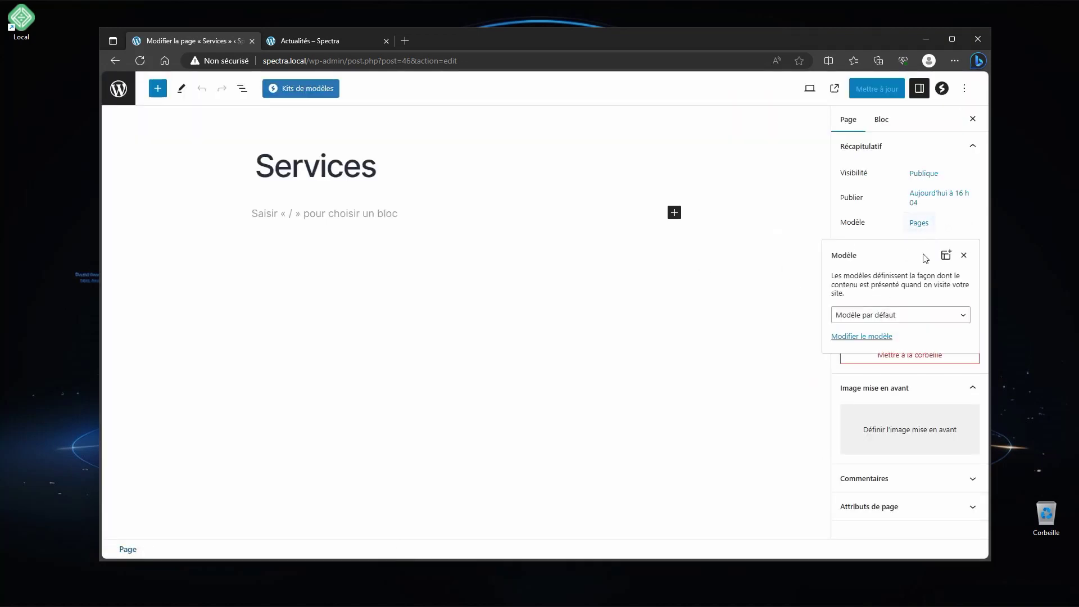
left_click(903, 316)
left_click(857, 341)
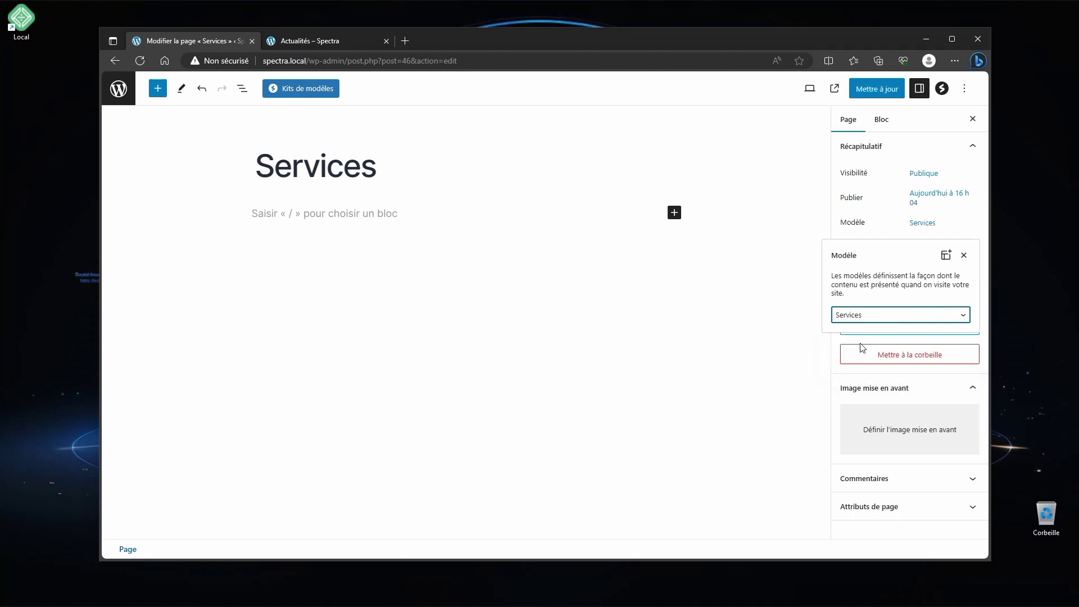
- Add the paragraph "ajout de texte et photo" to the Services page and update the page
left_click(330, 218)
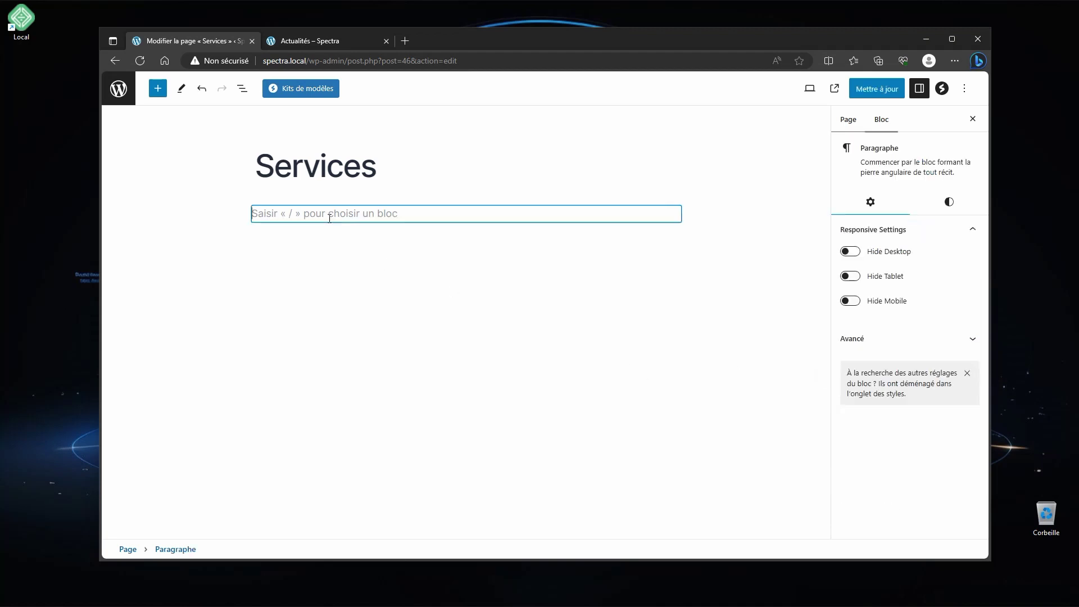
type("ajout de texte et photo")
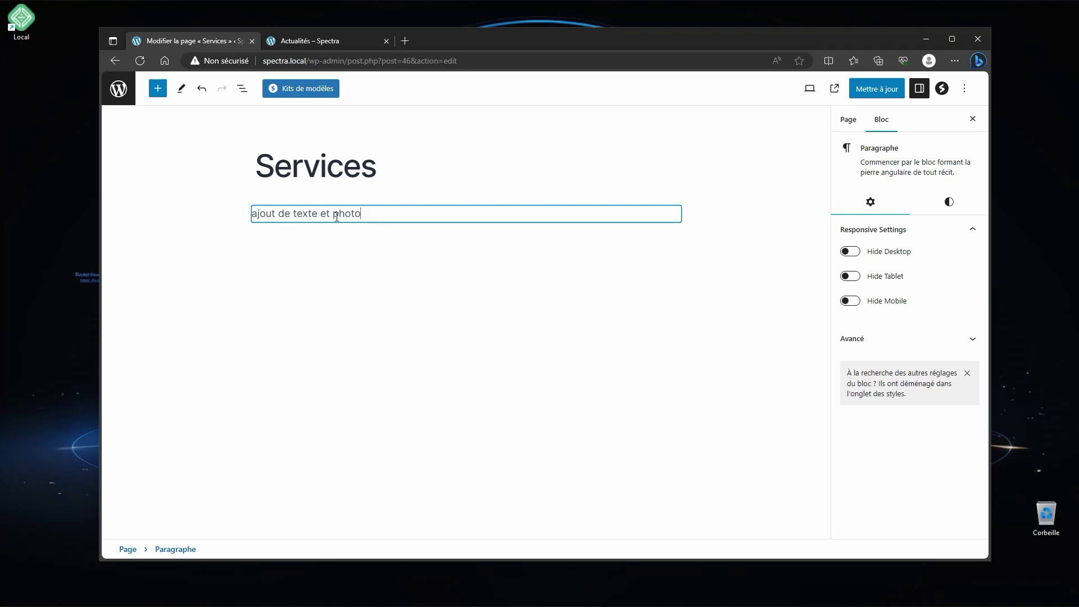
left_click(871, 91)
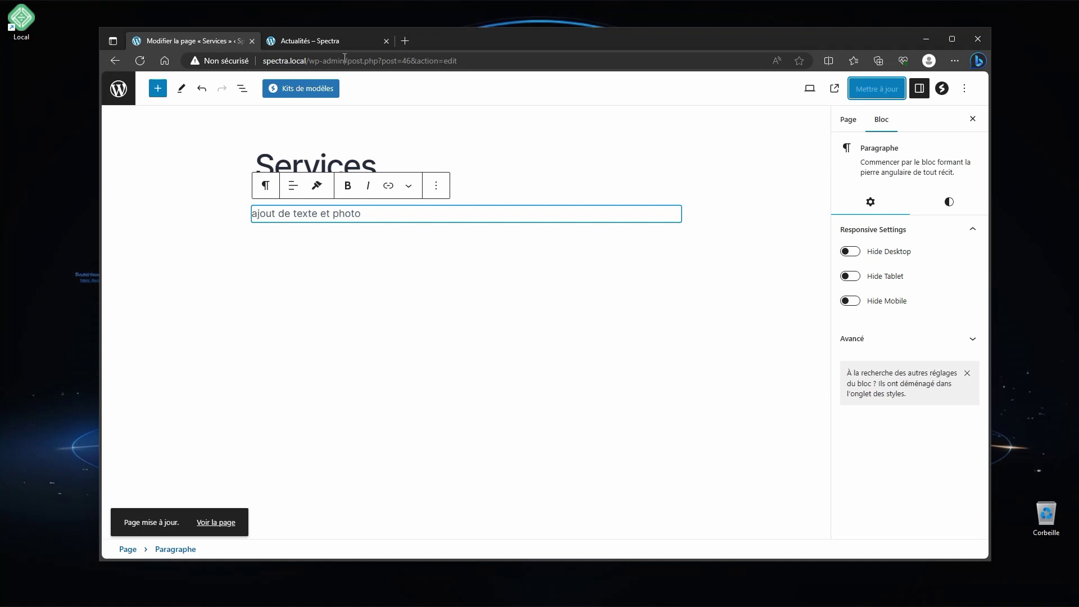
- Check the menu on the live site and leave the Services page editor for the admin page list
left_click(306, 42)
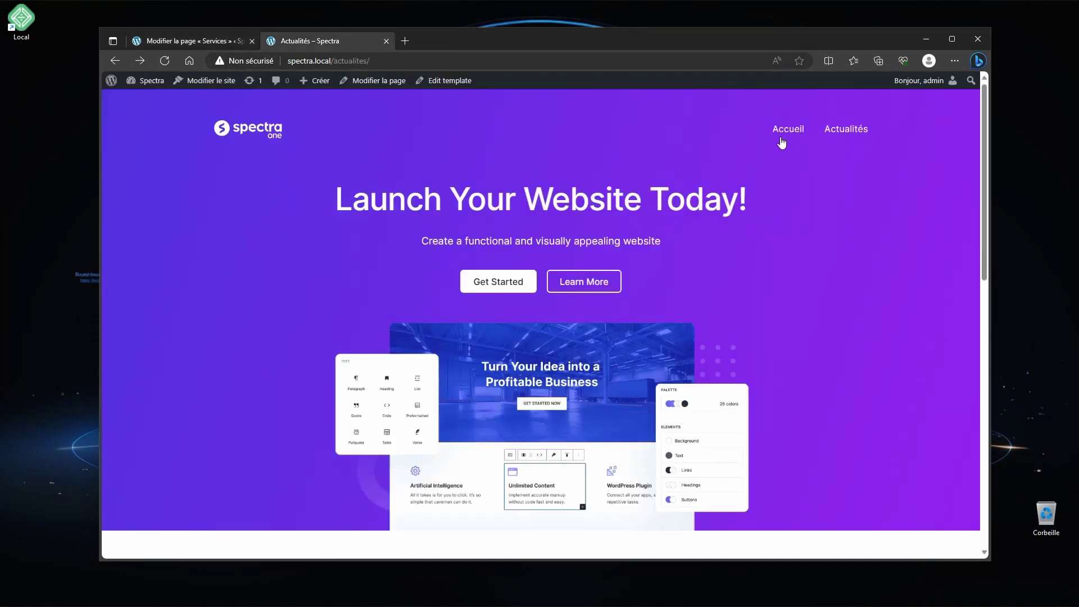
left_click(213, 37)
left_click(131, 104)
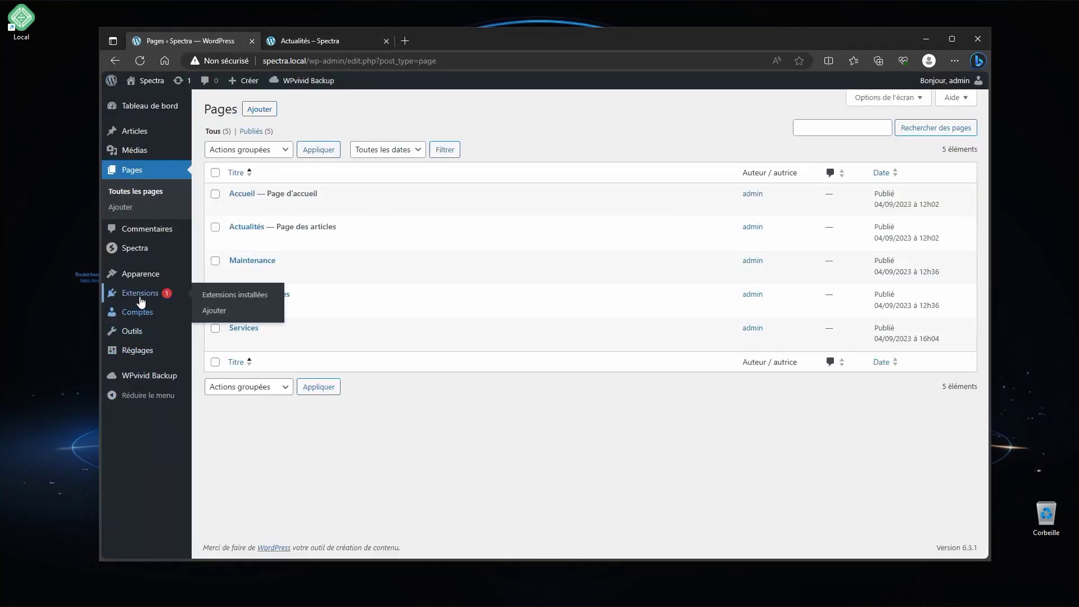
- Open the site editor, inspect the Services page's details, and return to the main Apparence level
left_click(209, 292)
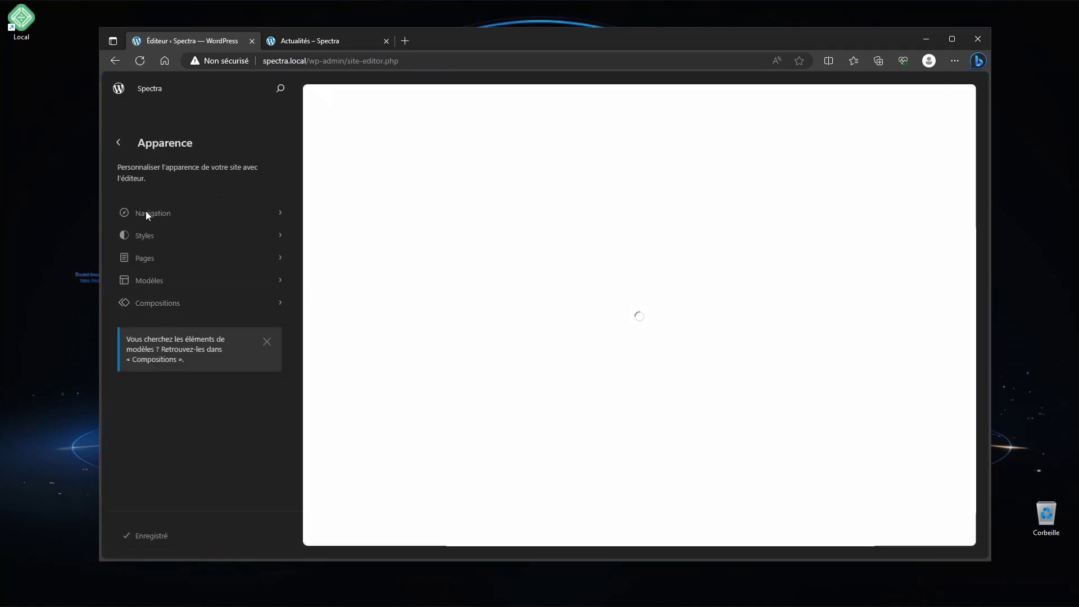
left_click(149, 259)
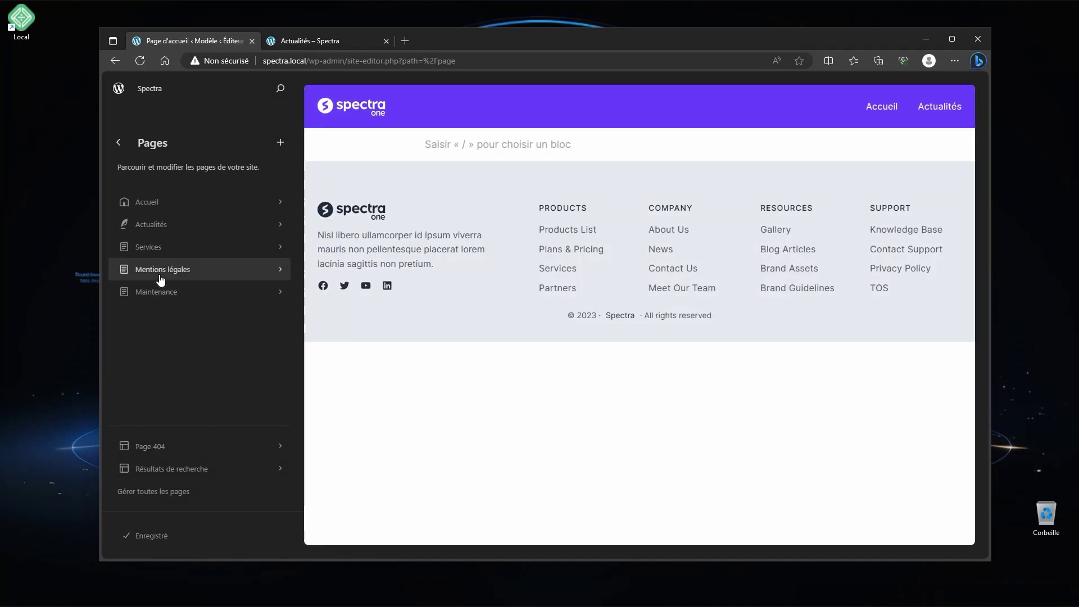
left_click(146, 248)
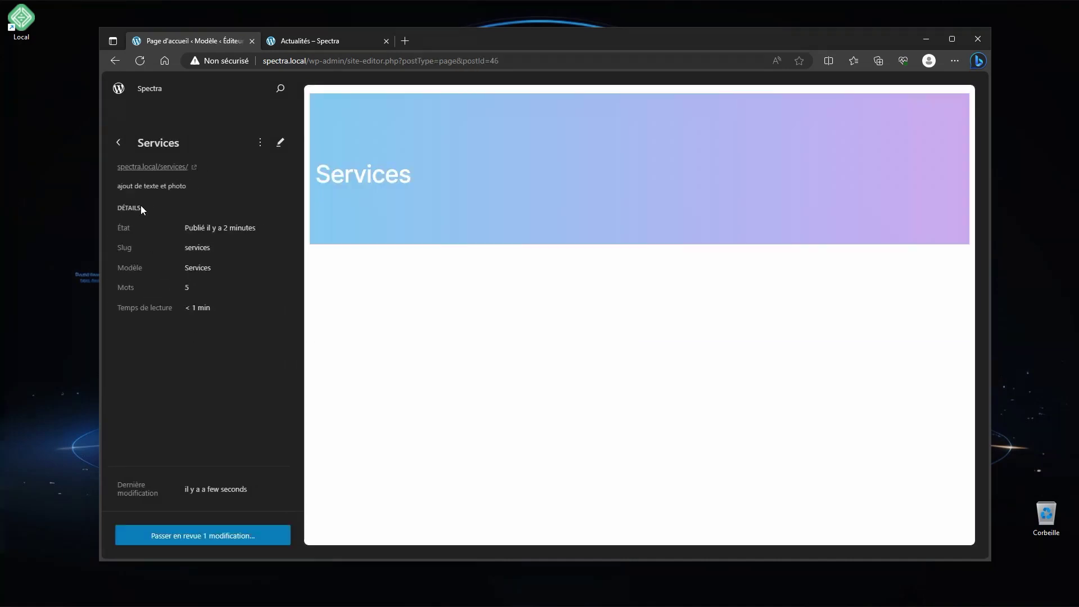
left_click(118, 143)
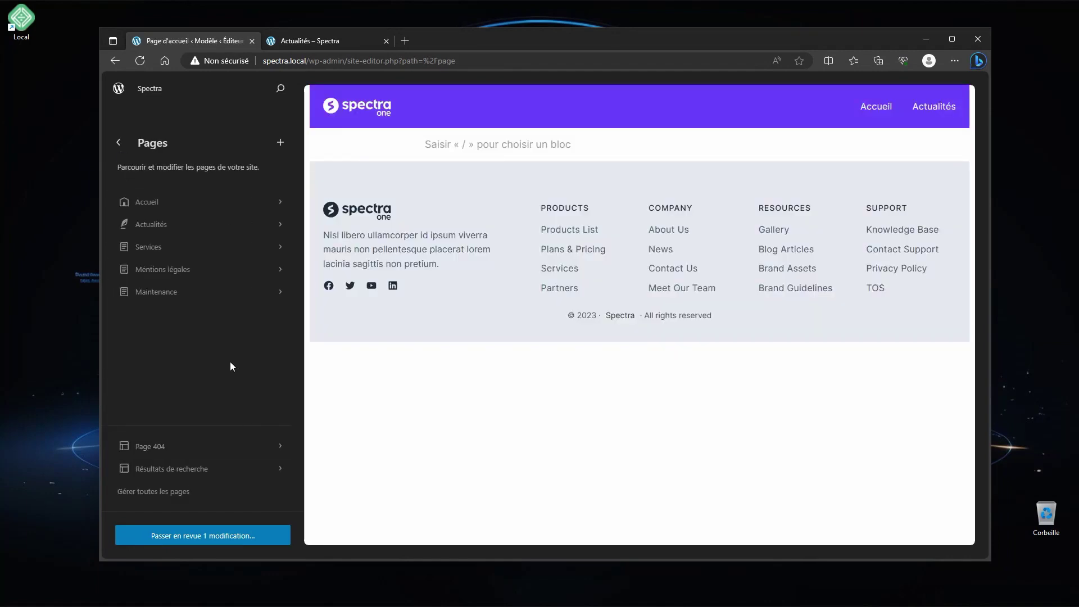
left_click(120, 144)
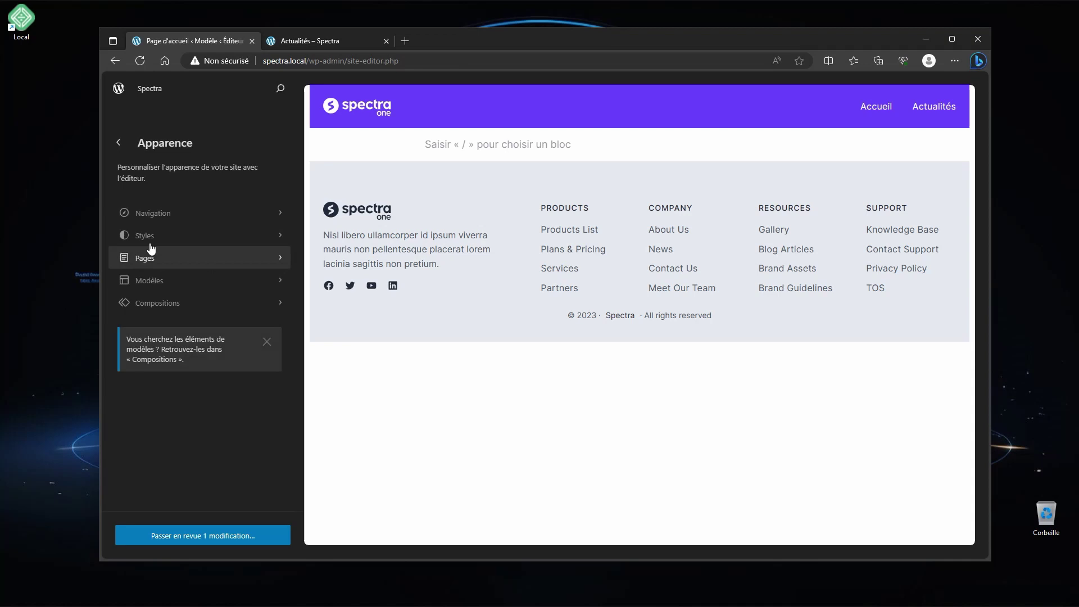
- Add a link to the Services page after Actualités in the navigation menu and save the changes
left_click(164, 219)
left_click(279, 142)
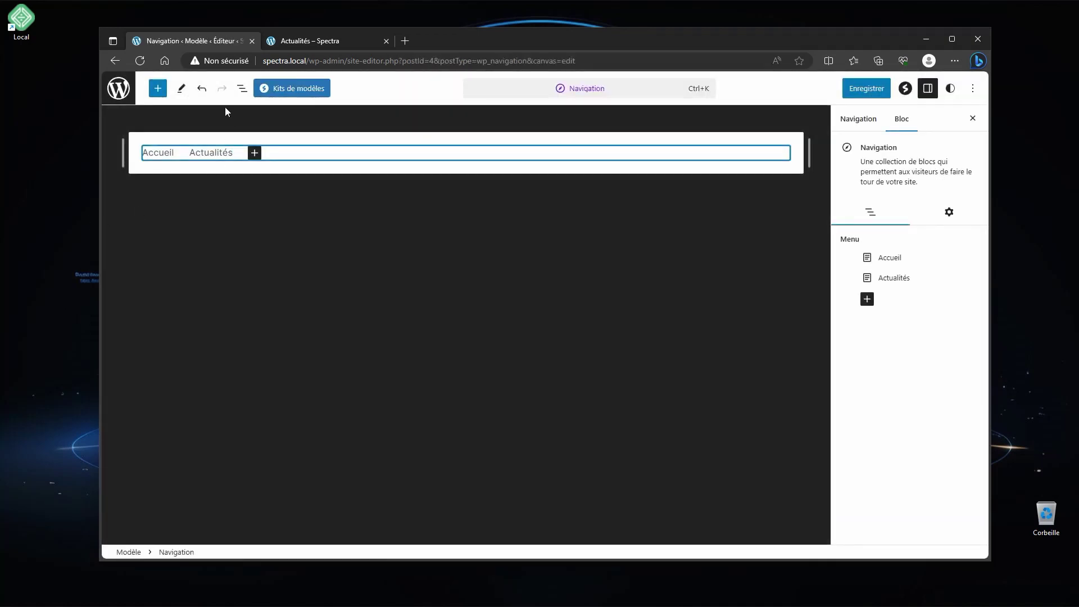
left_click(254, 153)
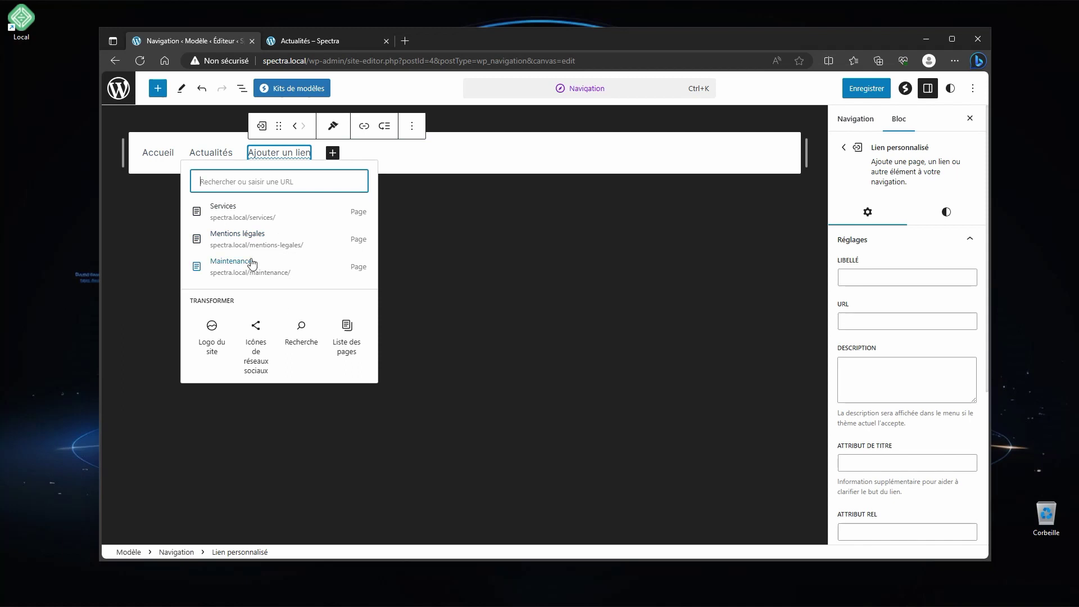
left_click(230, 209)
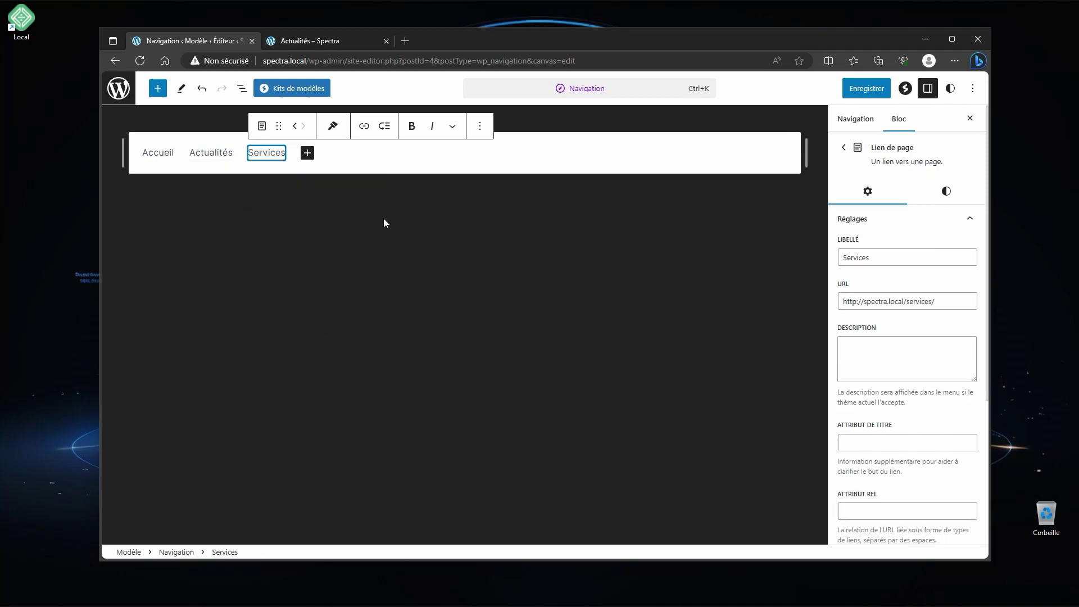
left_click(846, 96)
left_click(859, 89)
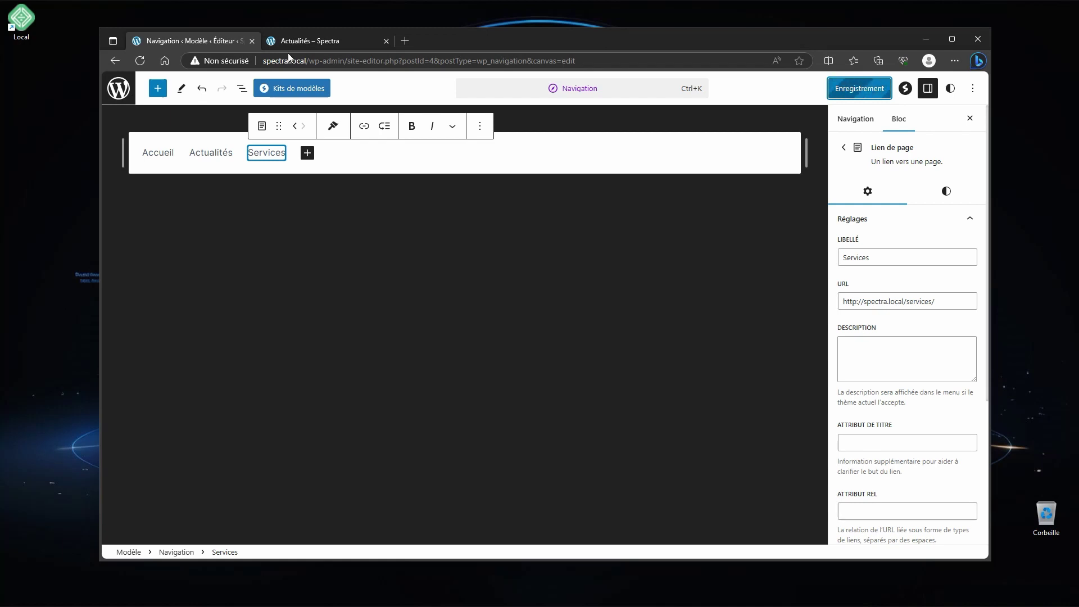
- View the live Services page through the site's menu and return to the Navigation overview in the site editor
left_click(348, 42)
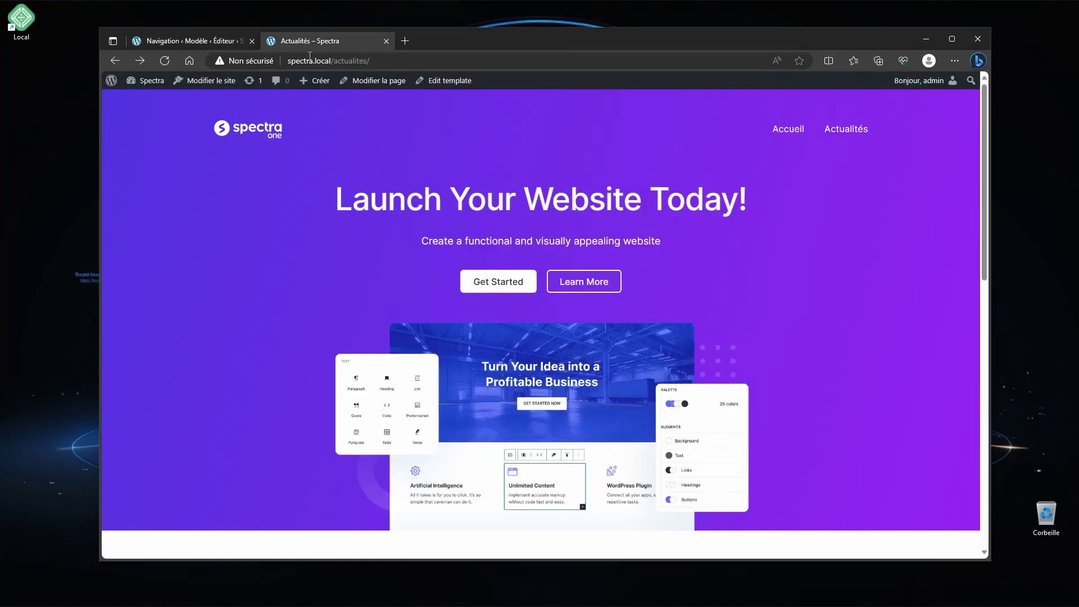
left_click(246, 131)
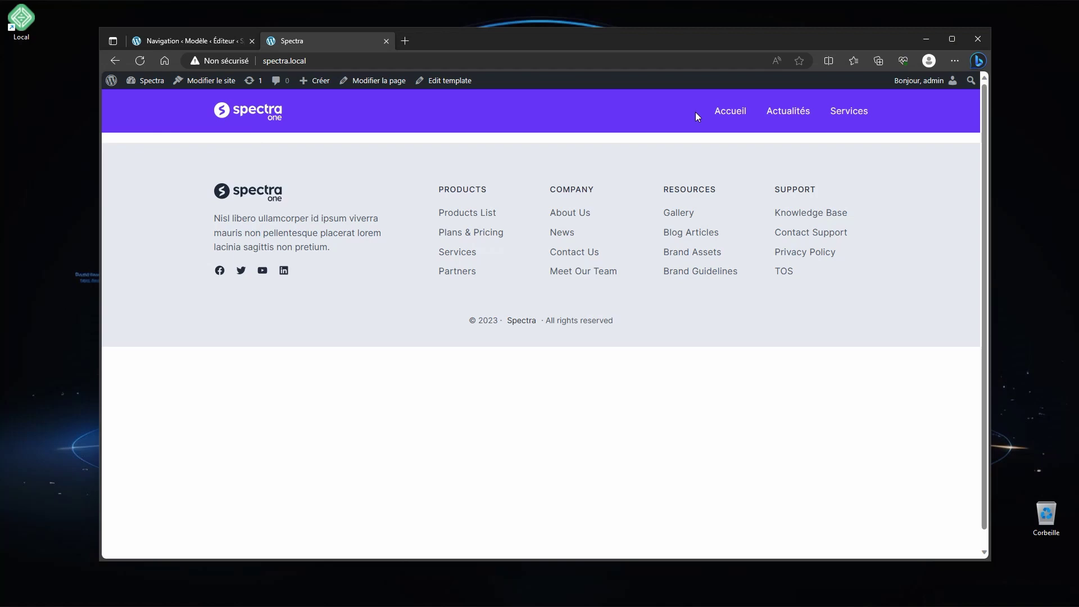
left_click(847, 116)
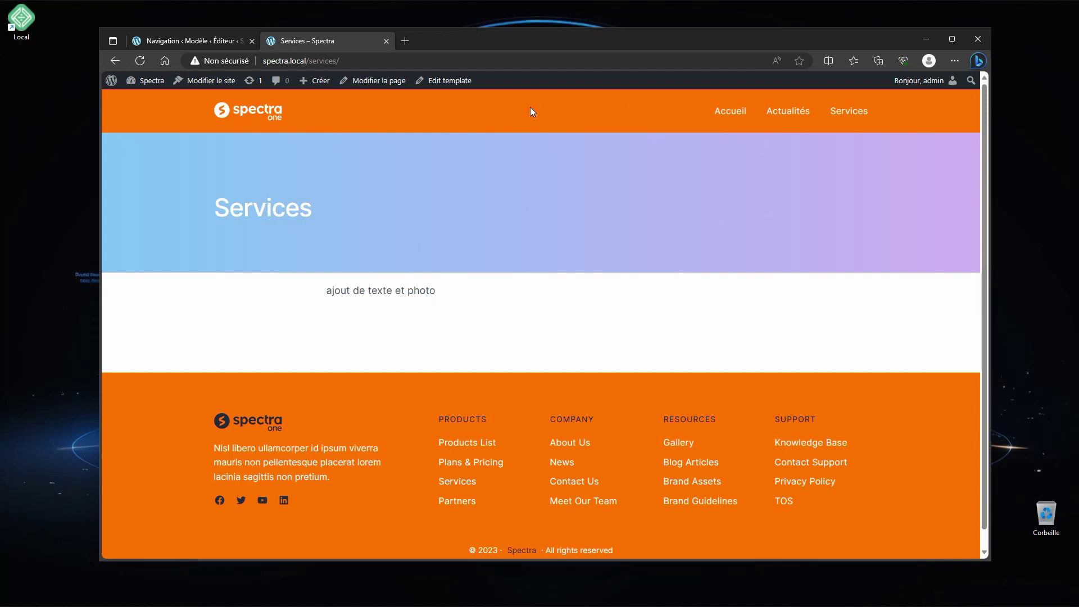
scroll(536, 462, "down", 1)
scroll(550, 476, "up", 1)
scroll(673, 279, "down", 1)
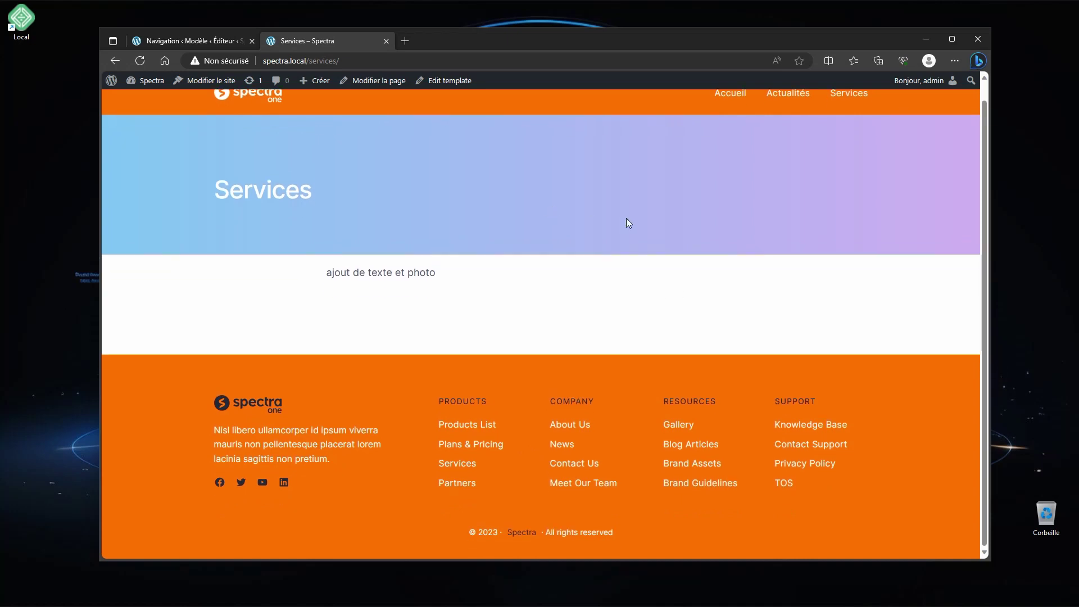
scroll(707, 233, "up", 1)
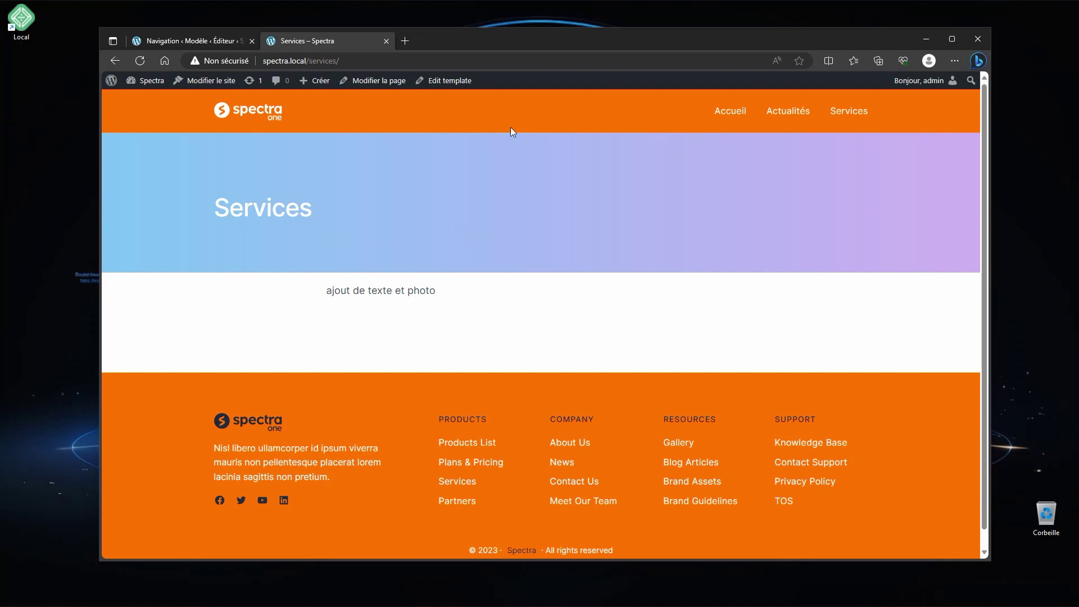
left_click(179, 40)
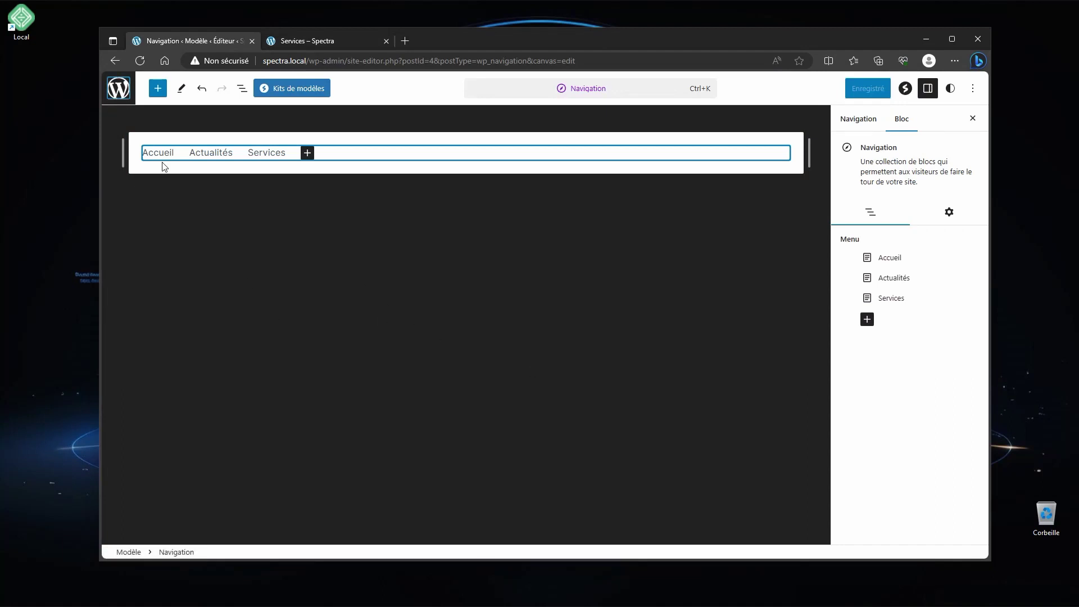
left_click(118, 92)
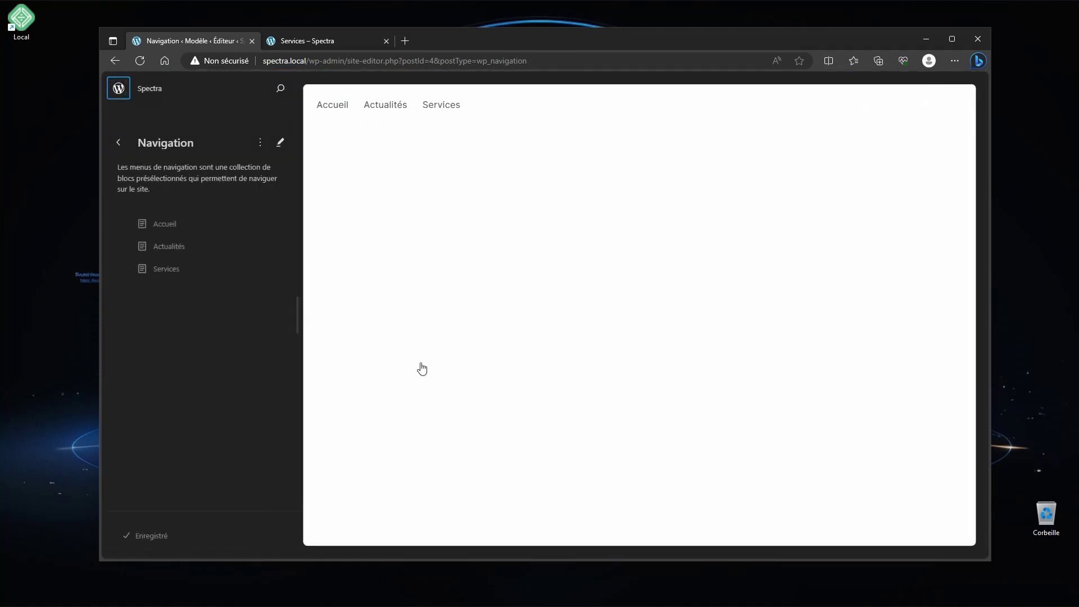